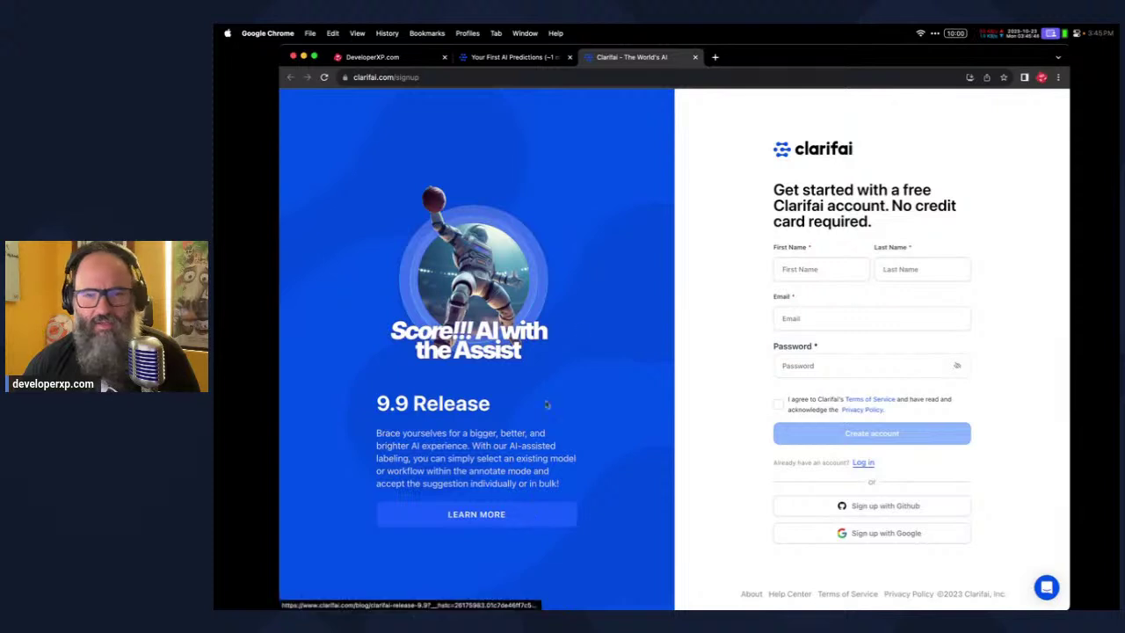
Place the cursor in the sign-up form's first name field and move the sign-up page out of the current window
click(832, 269)
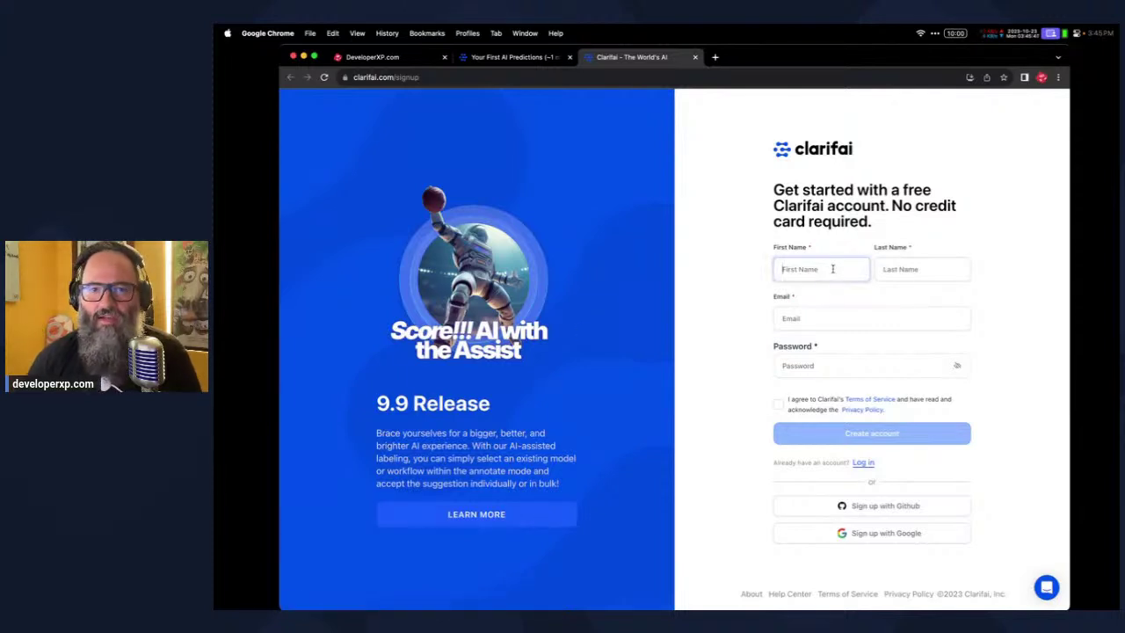
drag(631, 57, 1120, 88)
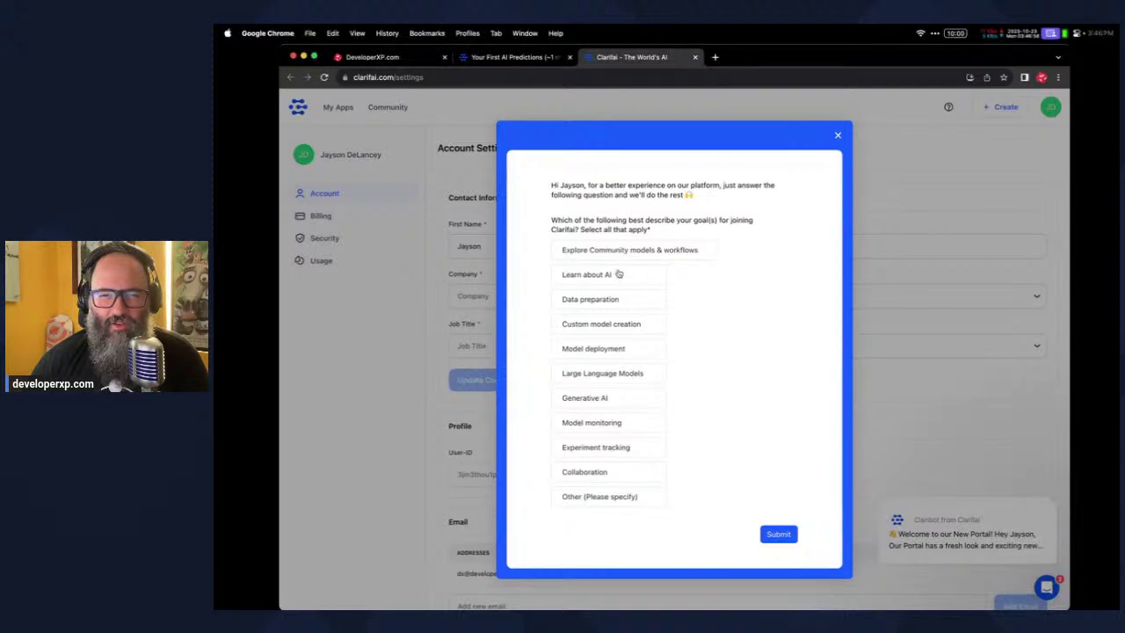
Submit the joining-goals survey with Explore Community models & workflows, Generative AI, Large Language Models and Data preparation, and dismiss the thank-you message
click(678, 252)
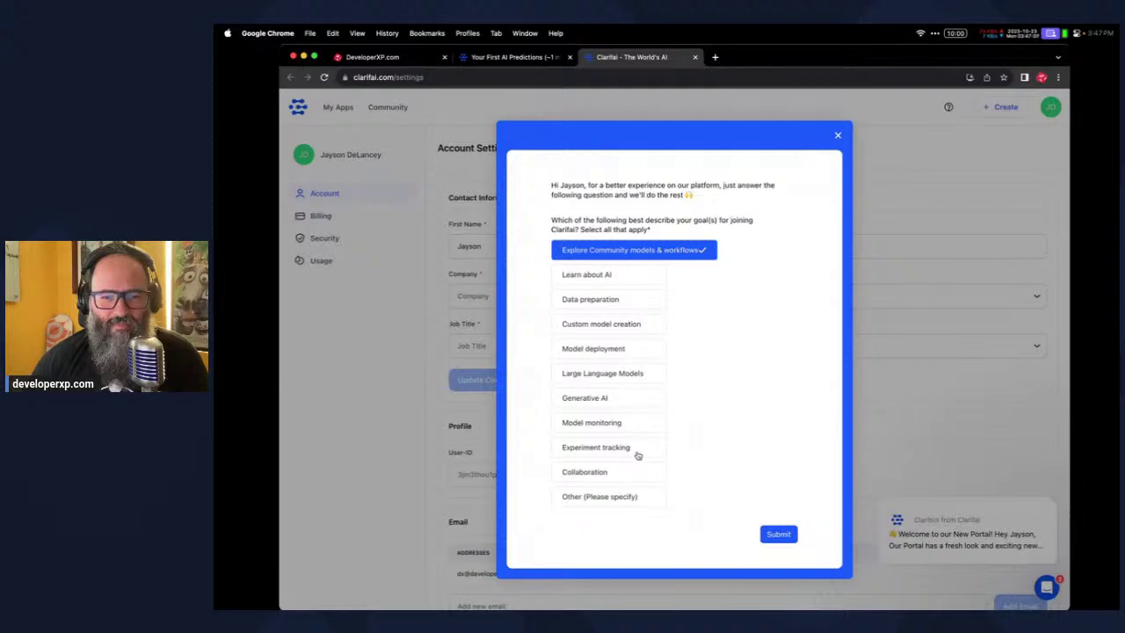
click(623, 400)
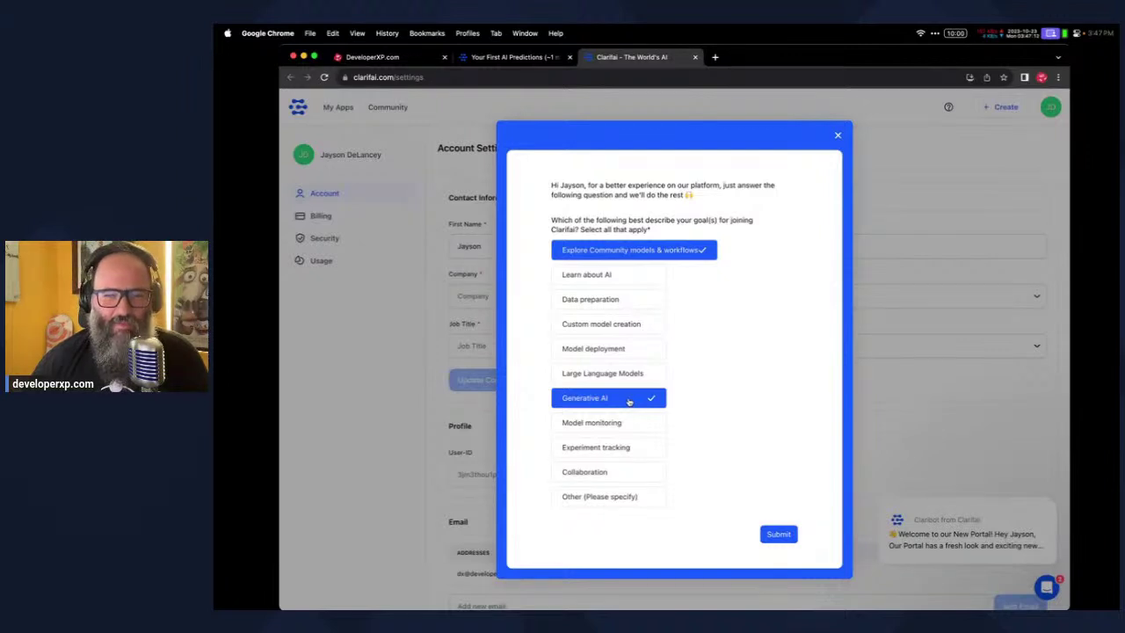
click(646, 378)
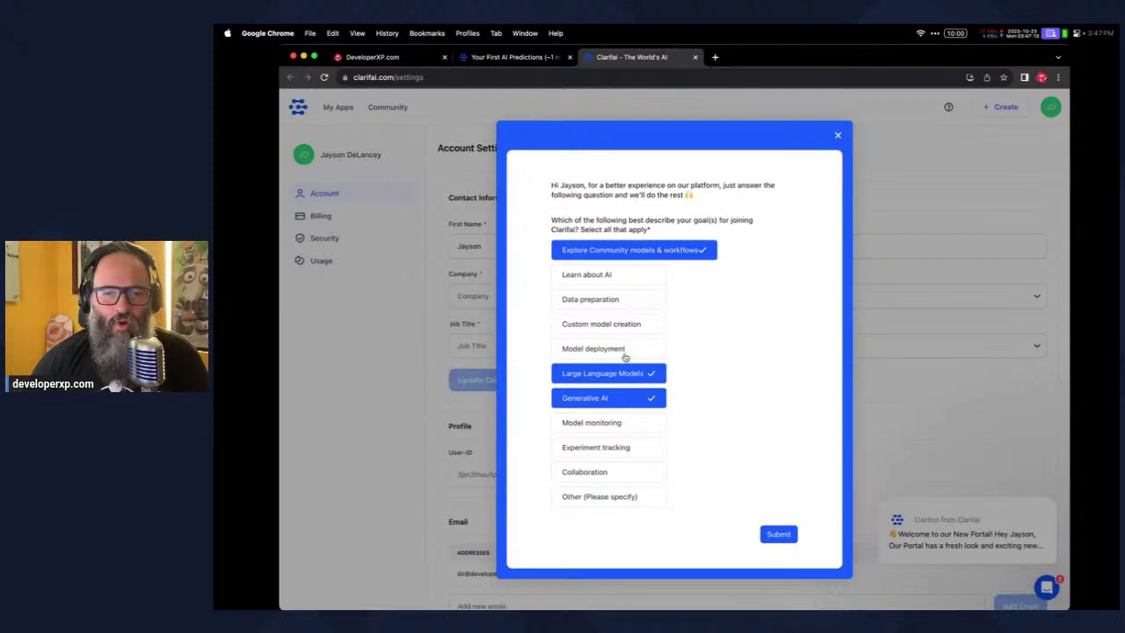
click(627, 300)
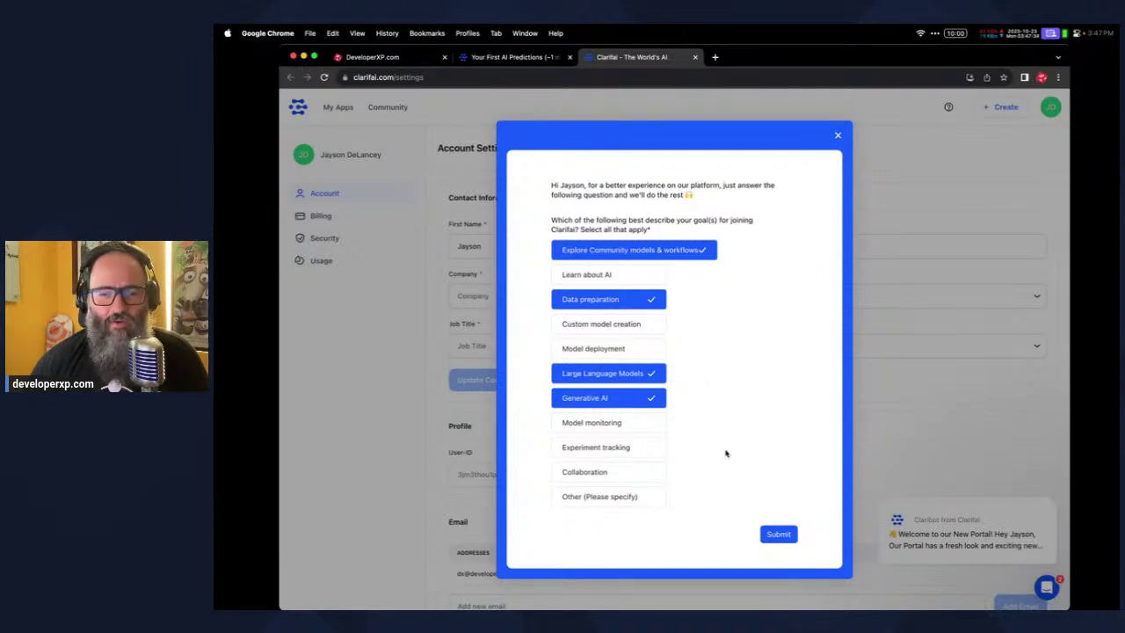
click(779, 536)
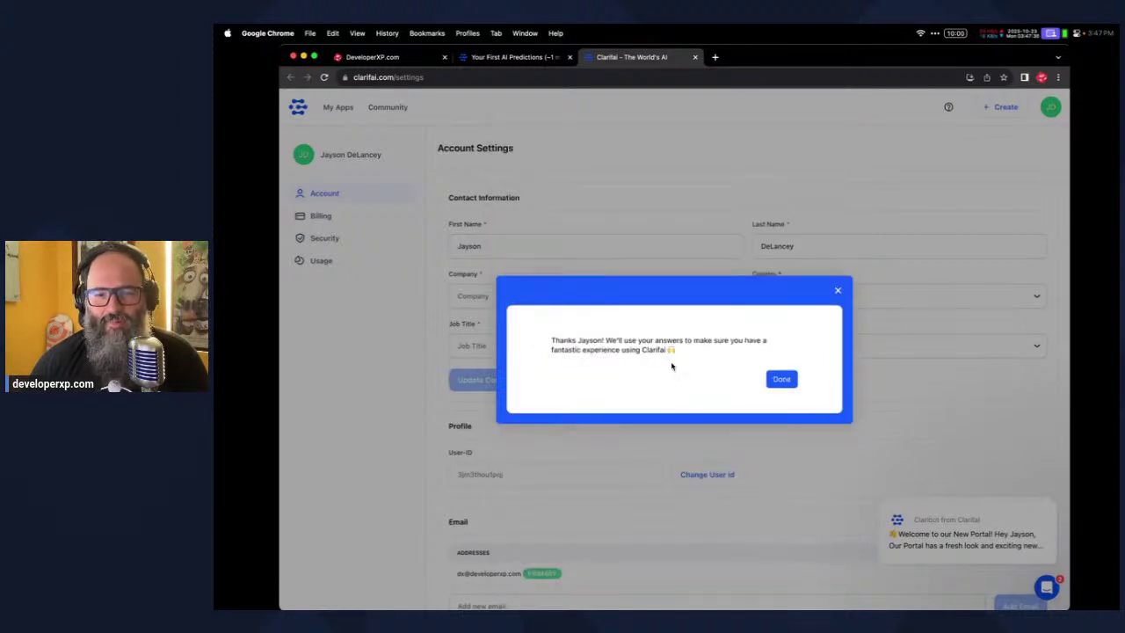
drag(624, 340, 676, 359)
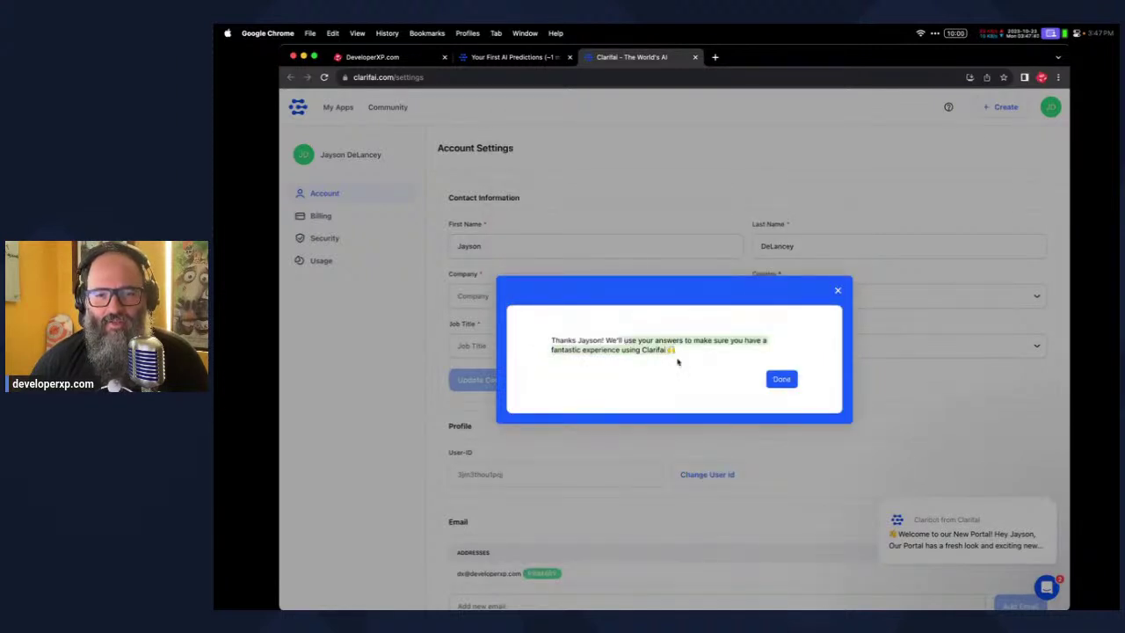
click(718, 364)
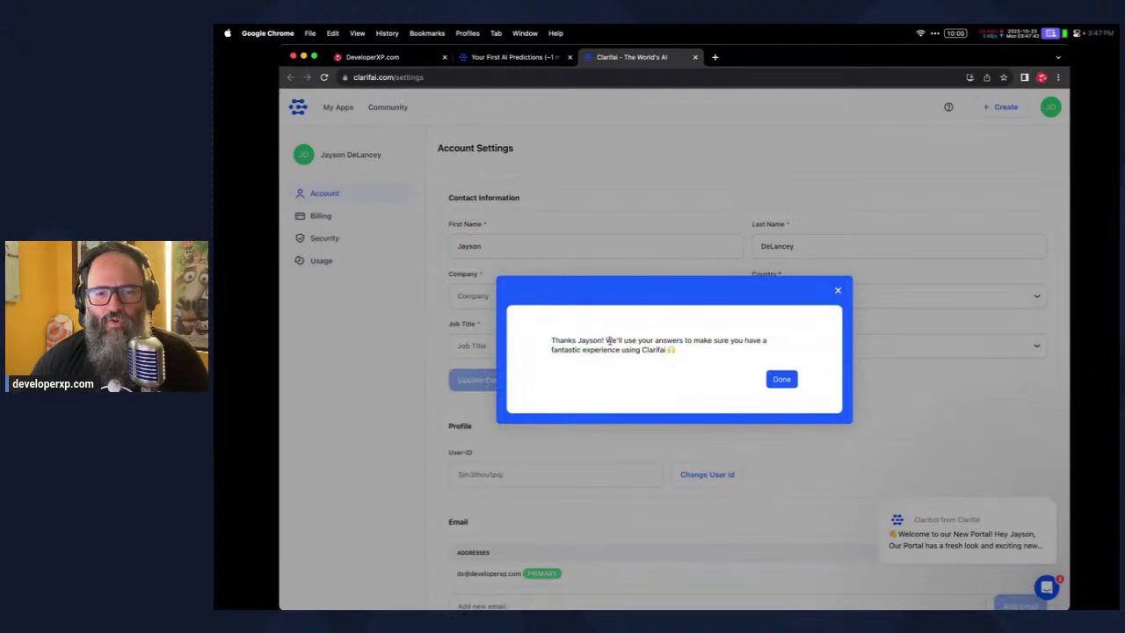
drag(607, 340, 668, 353)
click(693, 357)
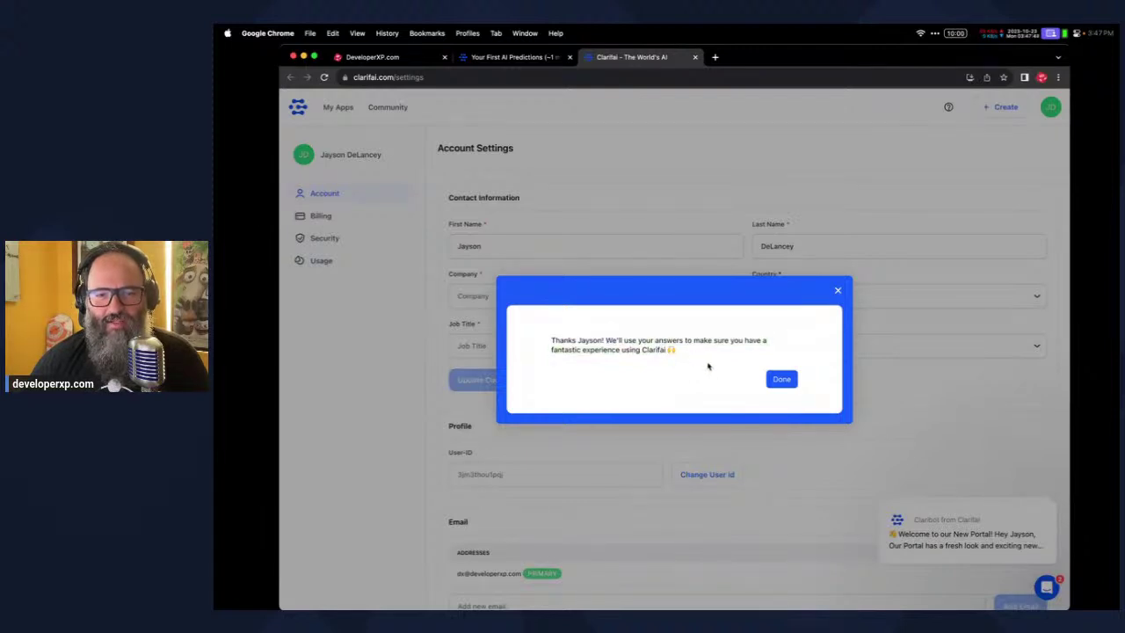
click(773, 380)
Look through the account settings page and close its tab
scroll(609, 330, down, 4)
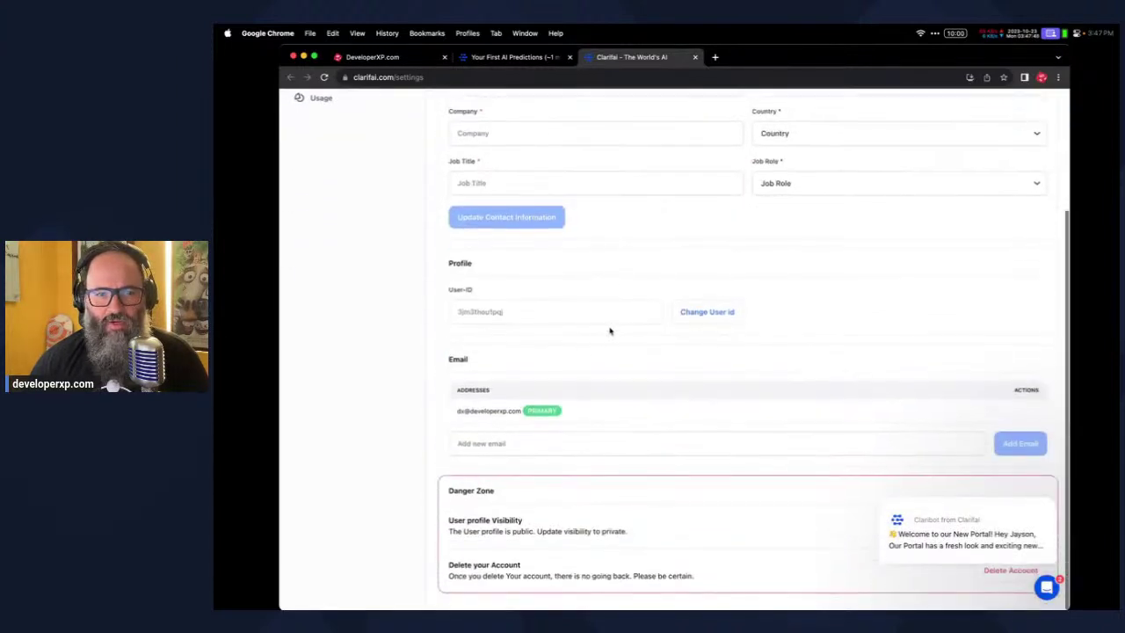
scroll(615, 321, up, 1)
scroll(527, 263, up, 5)
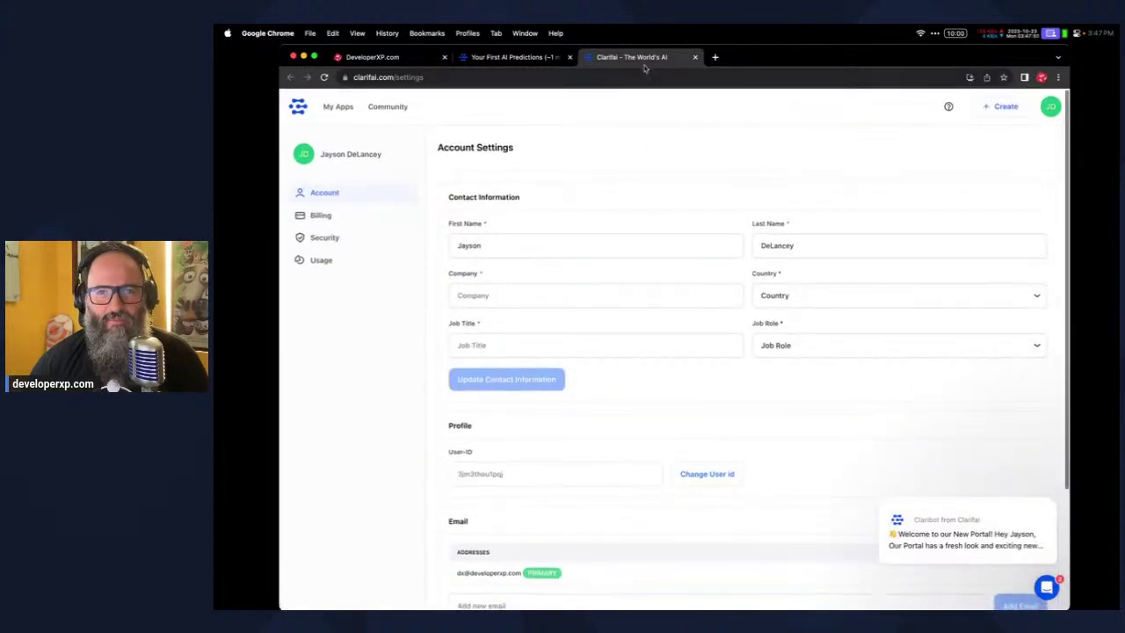
key(super+w)
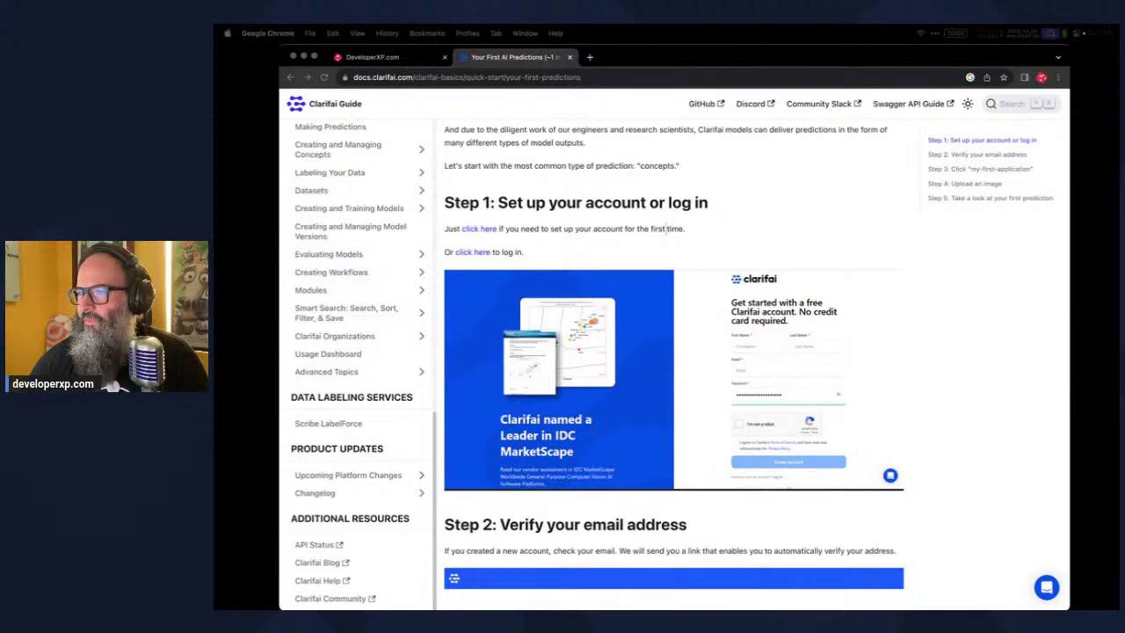
Open the portal's My Apps page via the guide's account set-up link and start the guided tour
shift+click(479, 229)
drag(650, 82, 674, 67)
click(1050, 106)
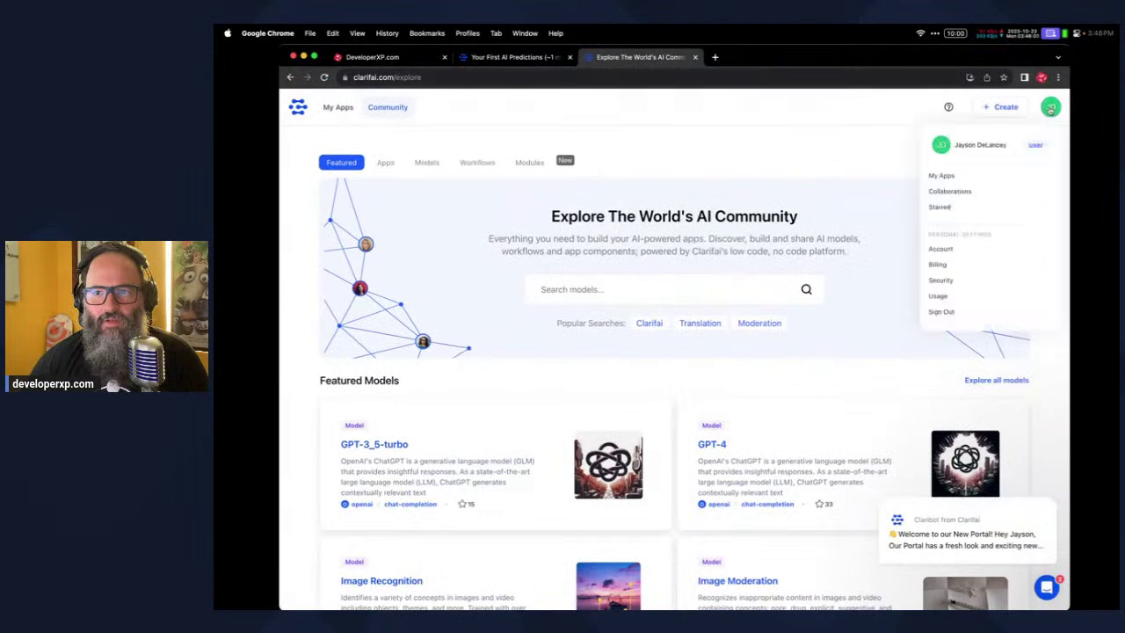
click(951, 178)
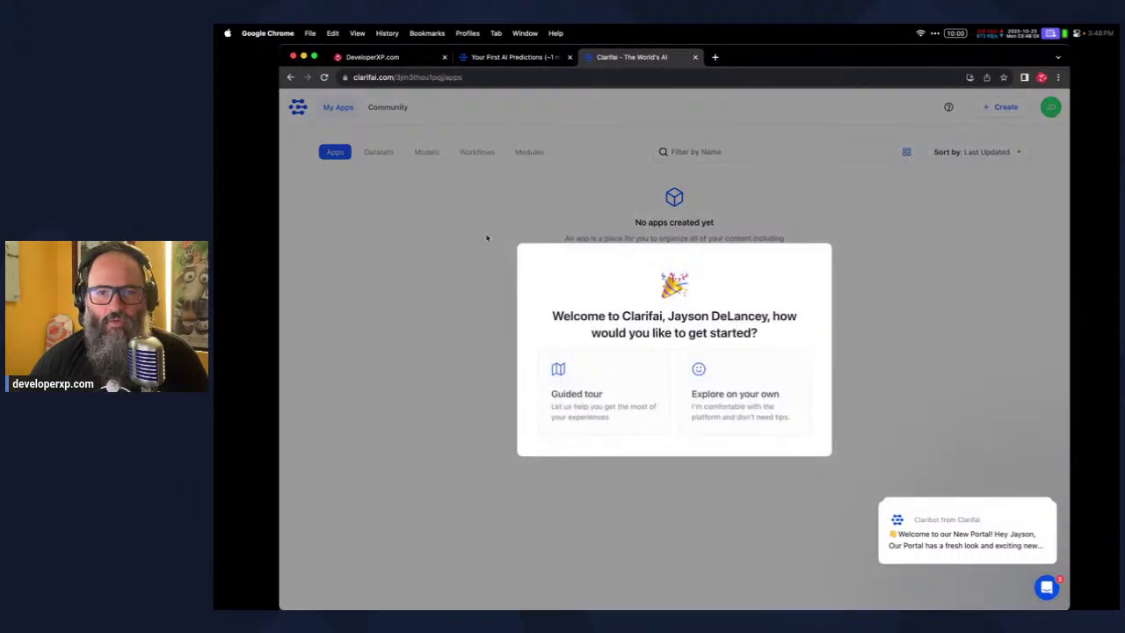
click(628, 402)
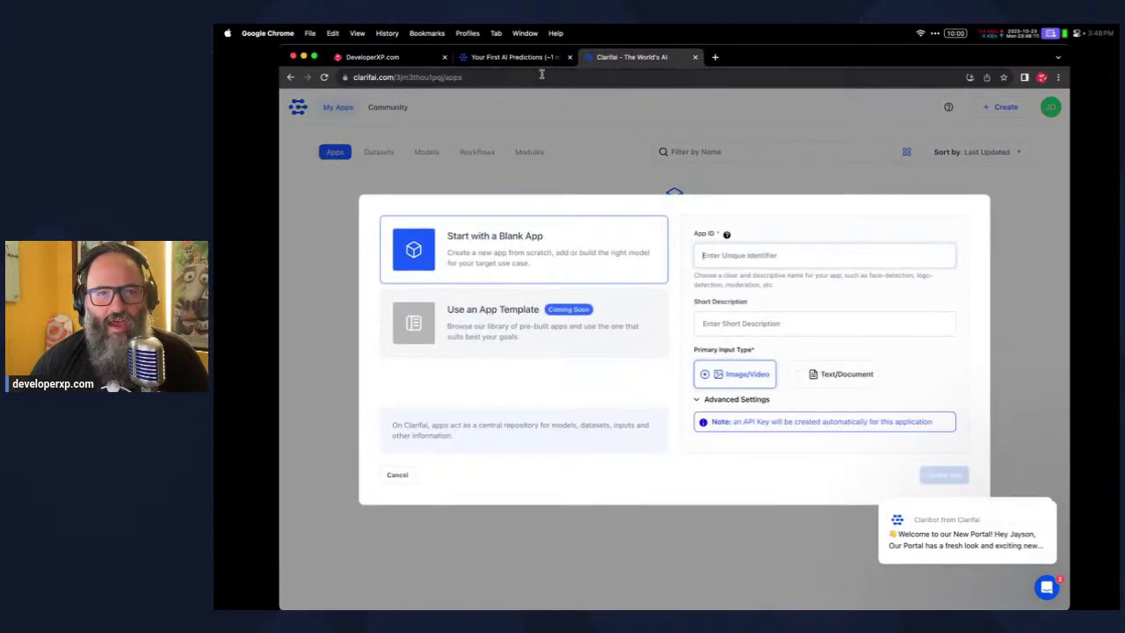
Read the quick-start guide's instructions on verifying the email address, completing the profile and opening "my-first-application"
click(509, 57)
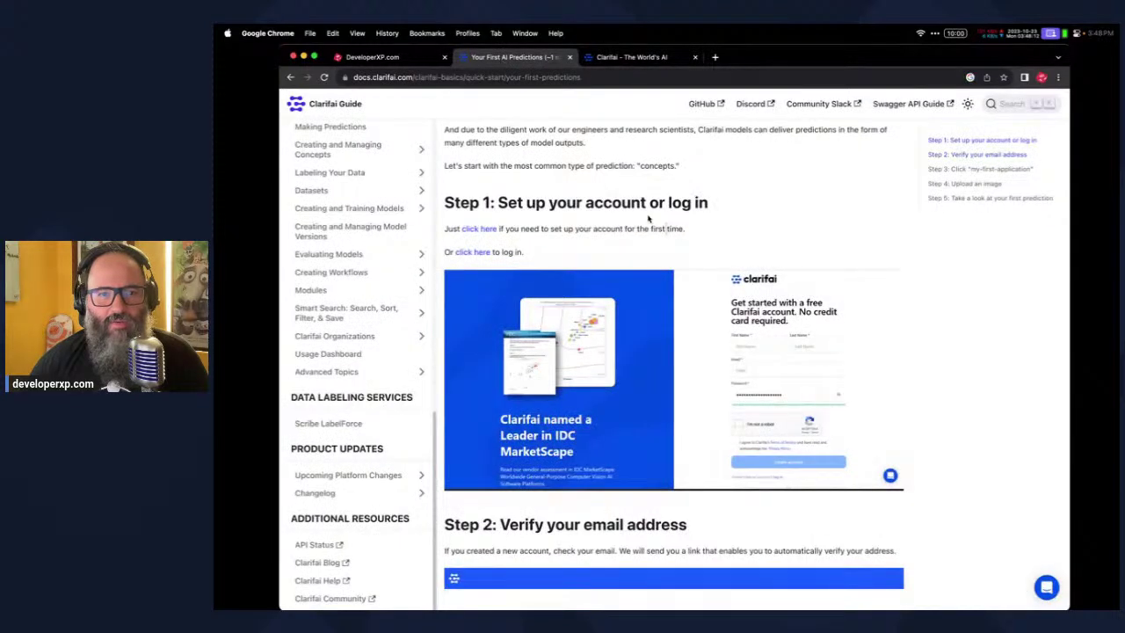
scroll(597, 232, down, 2)
scroll(597, 232, down, 6)
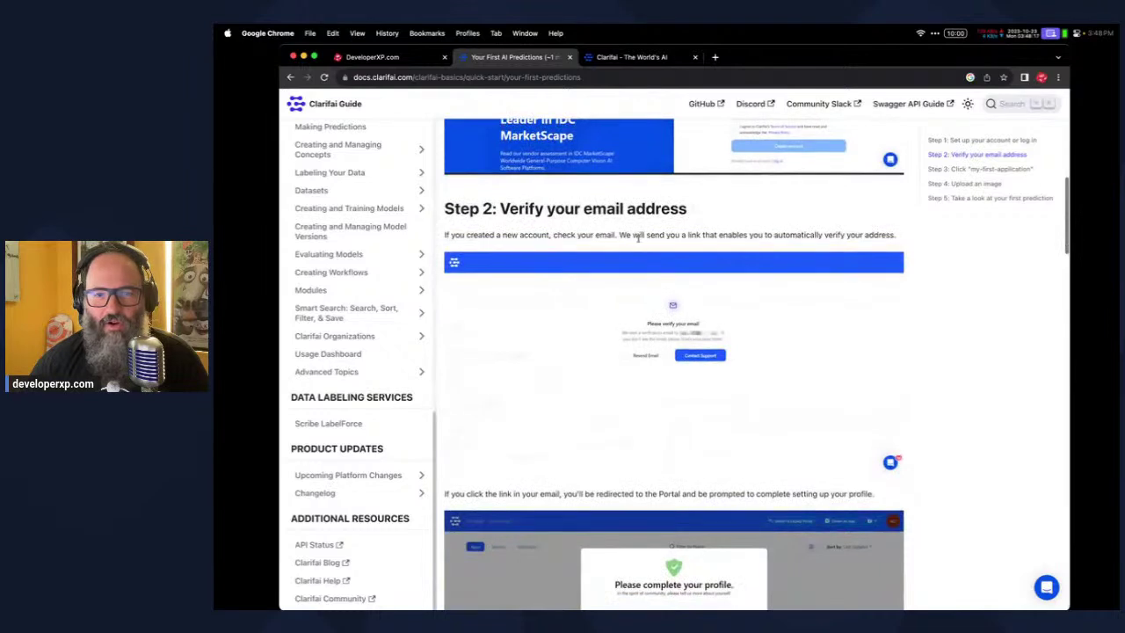
scroll(615, 248, down, 6)
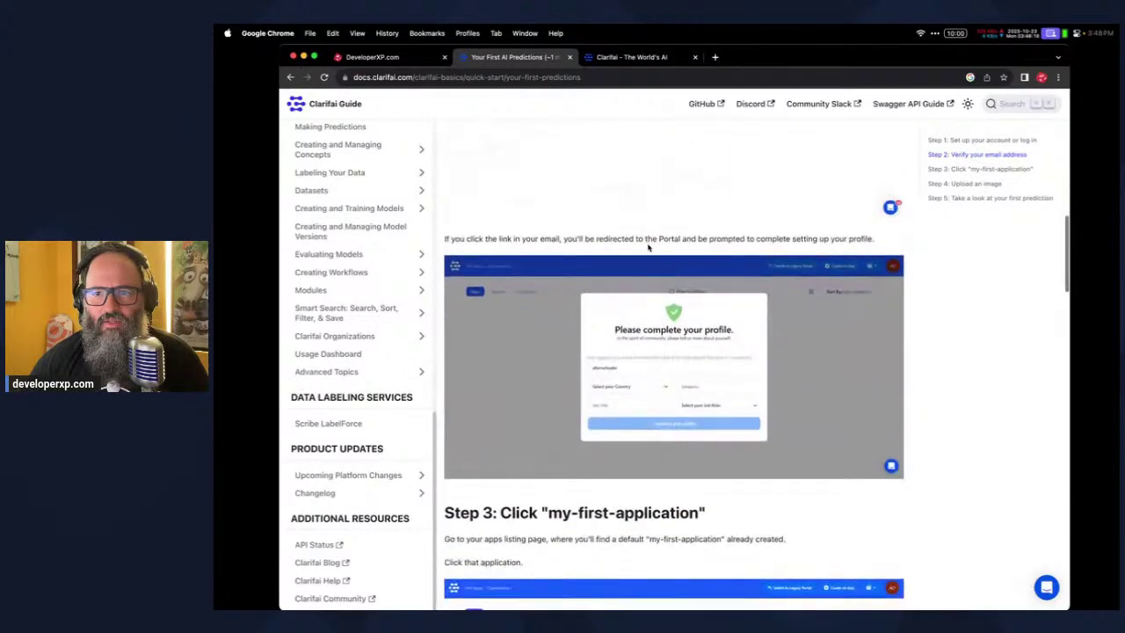
scroll(648, 248, down, 1)
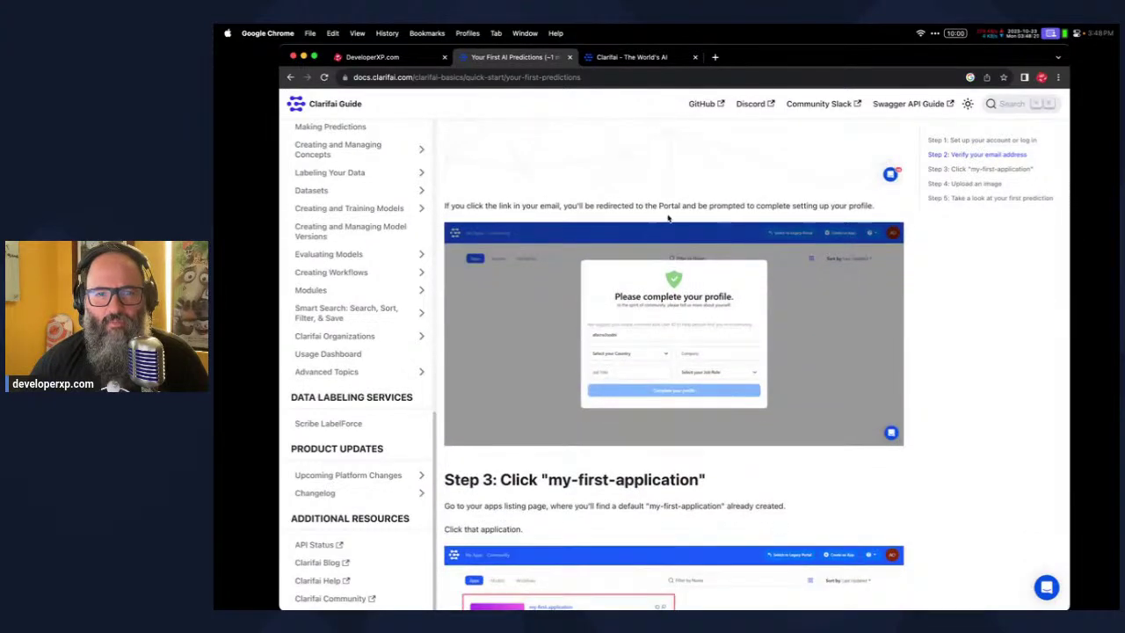
scroll(671, 219, down, 1)
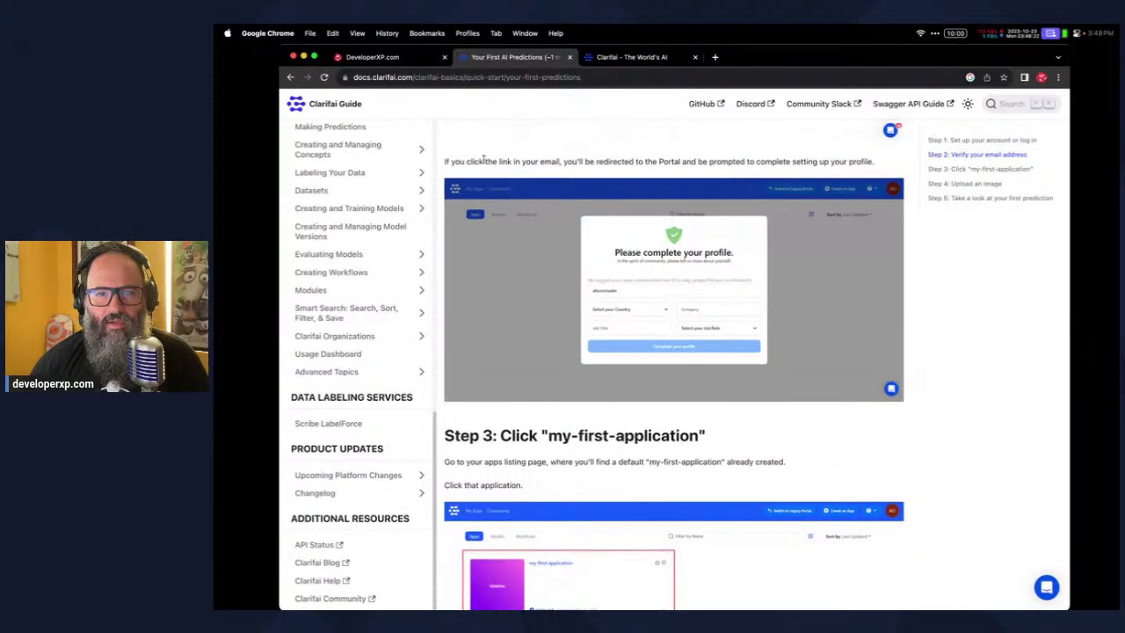
drag(468, 162, 729, 161)
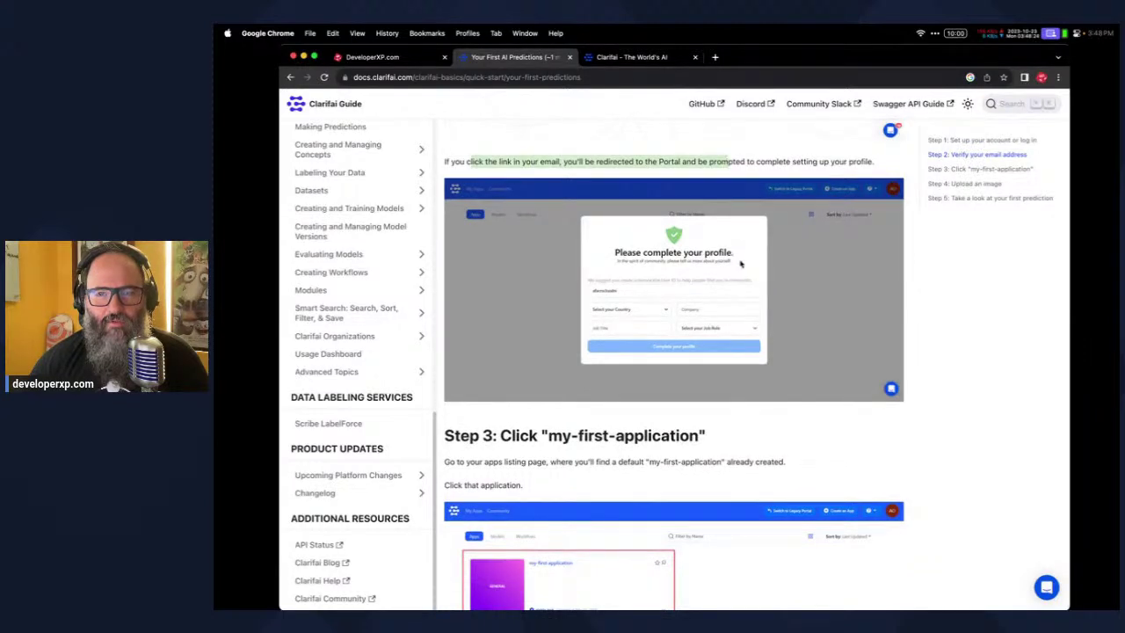
scroll(758, 295, down, 6)
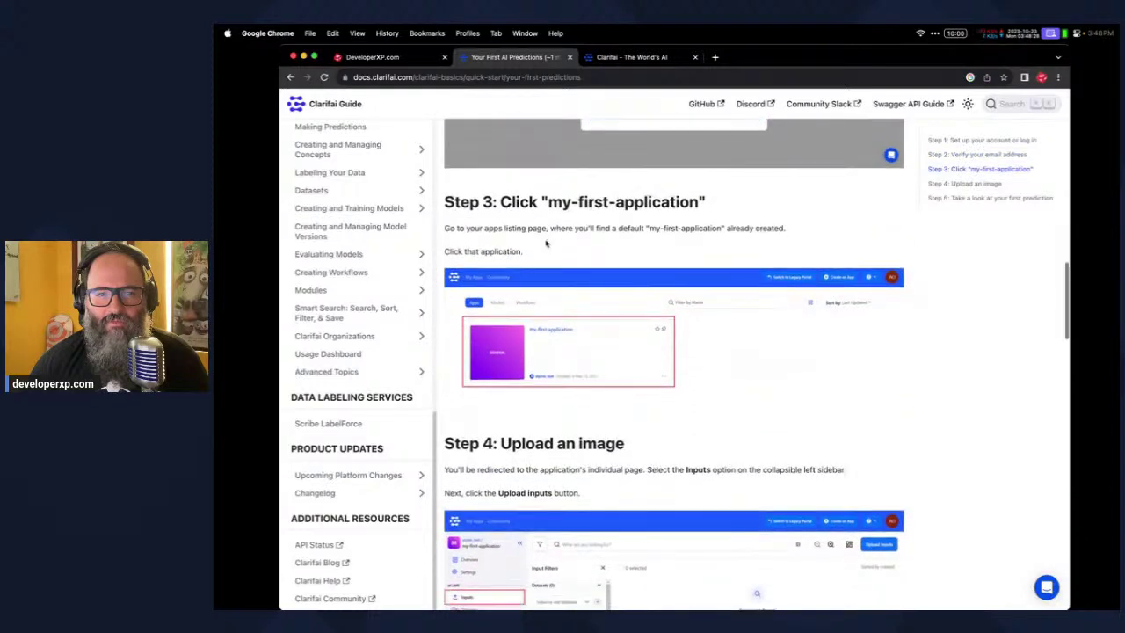
Compare the guide's Step 3 about the default application with the portal's app creation dialog
click(632, 57)
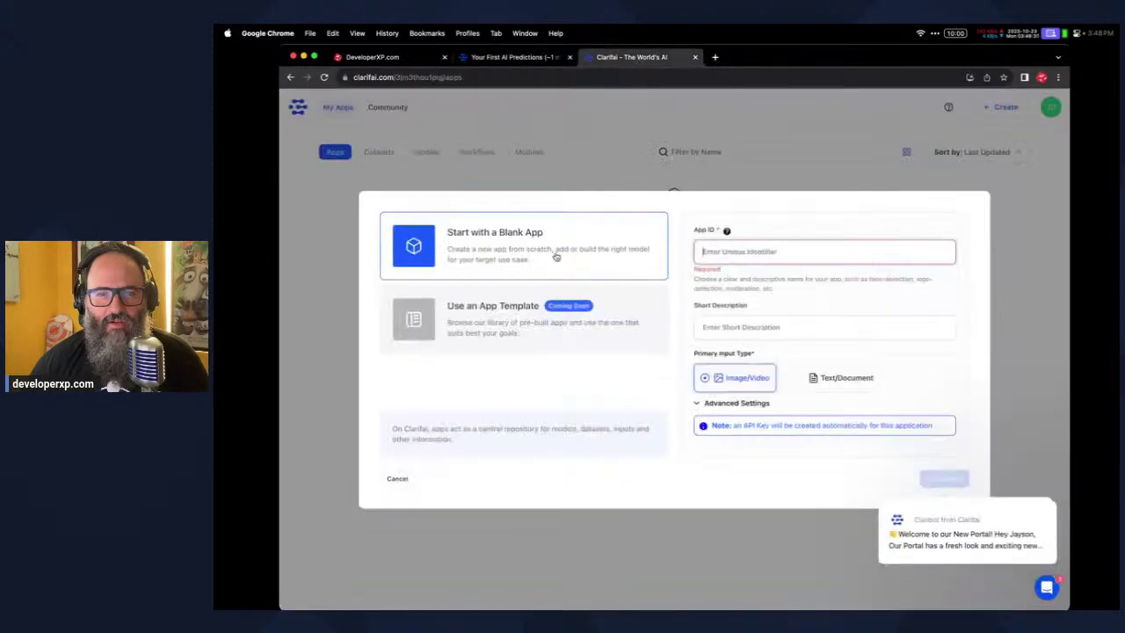
click(513, 57)
drag(504, 228, 570, 228)
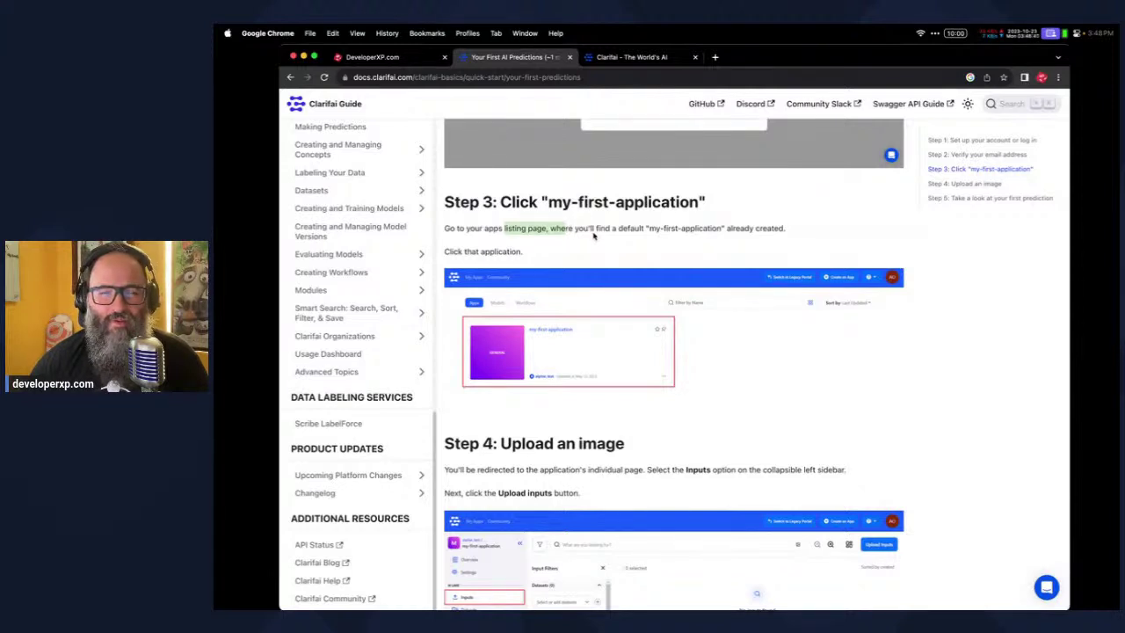
click(593, 234)
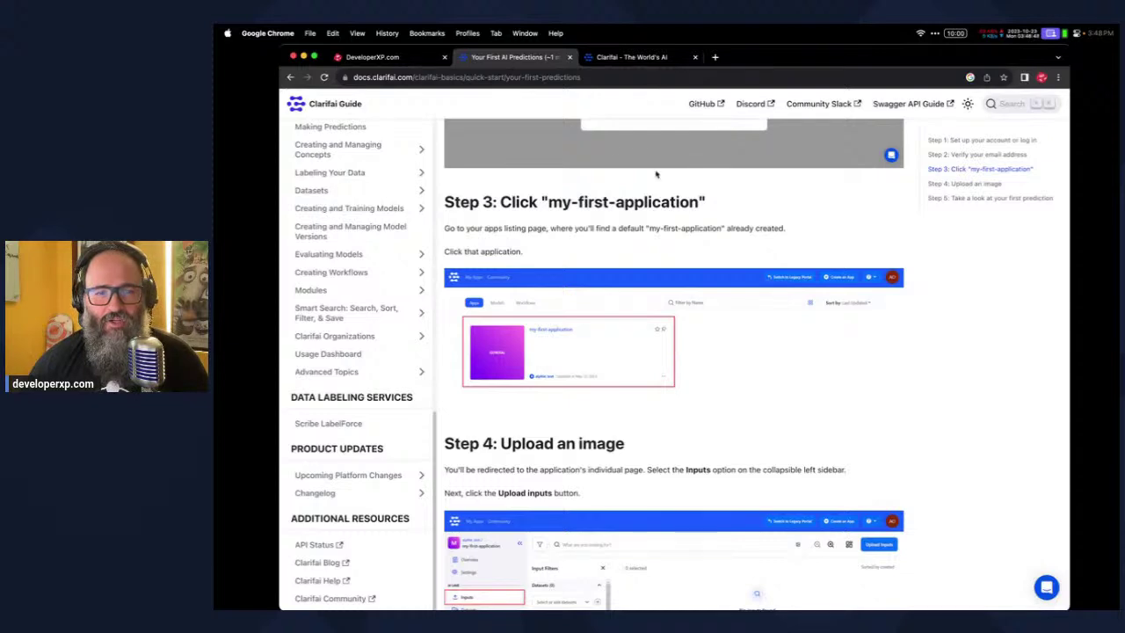
click(608, 57)
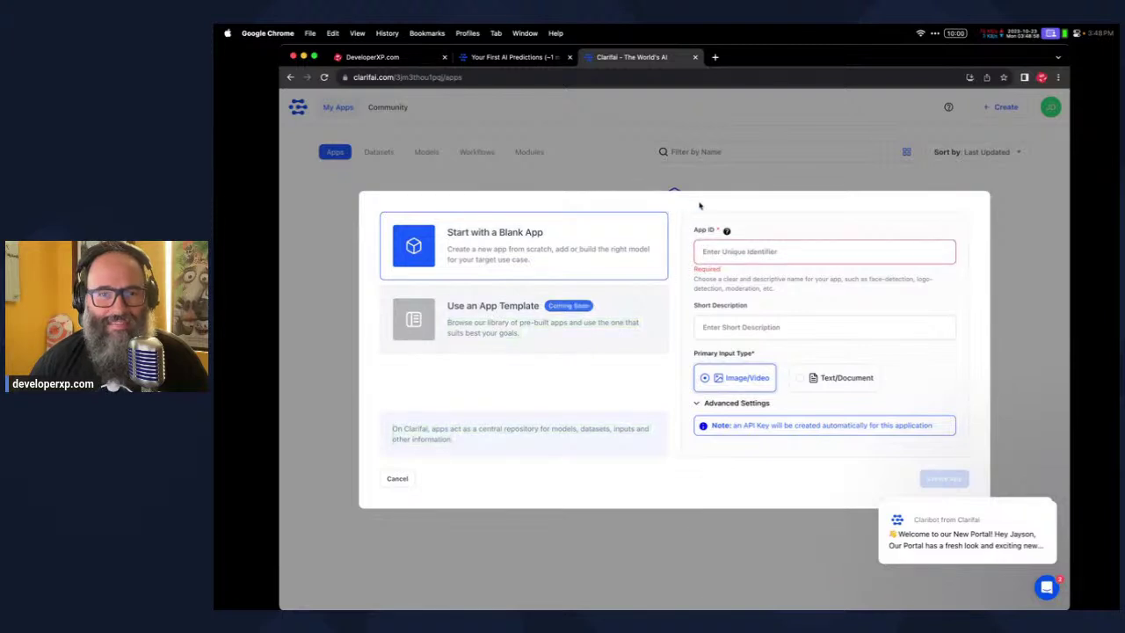
Copy the name "my-first-application" from the guide's Step 3 into the new blank app's App ID
click(523, 59)
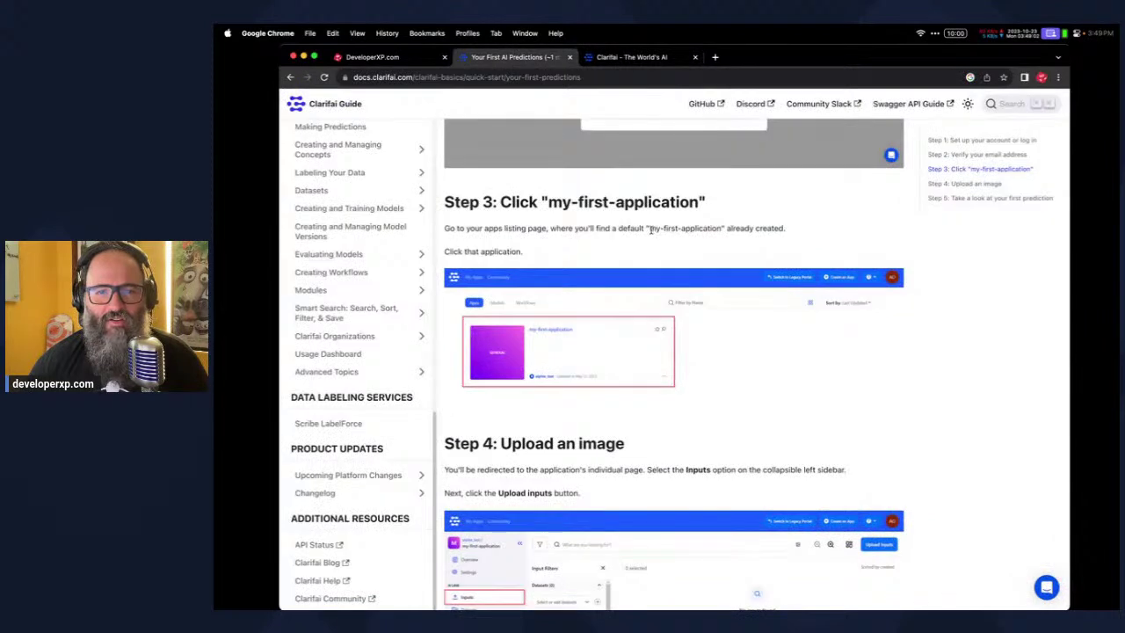
drag(651, 229, 723, 228)
key(super+c)
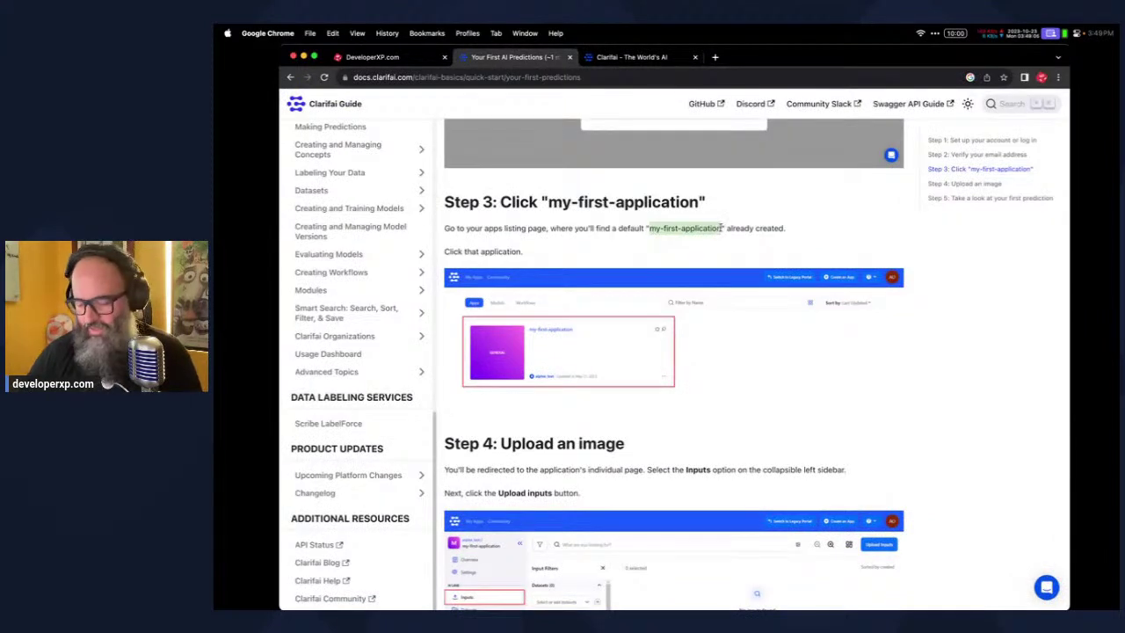
click(619, 58)
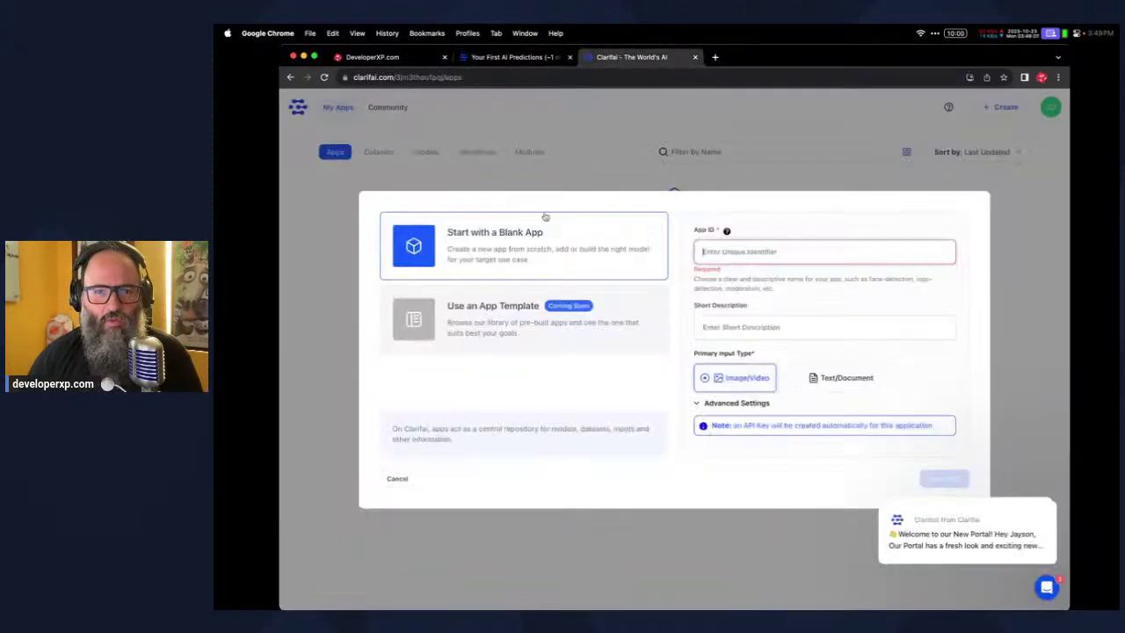
click(705, 250)
key(super+v)
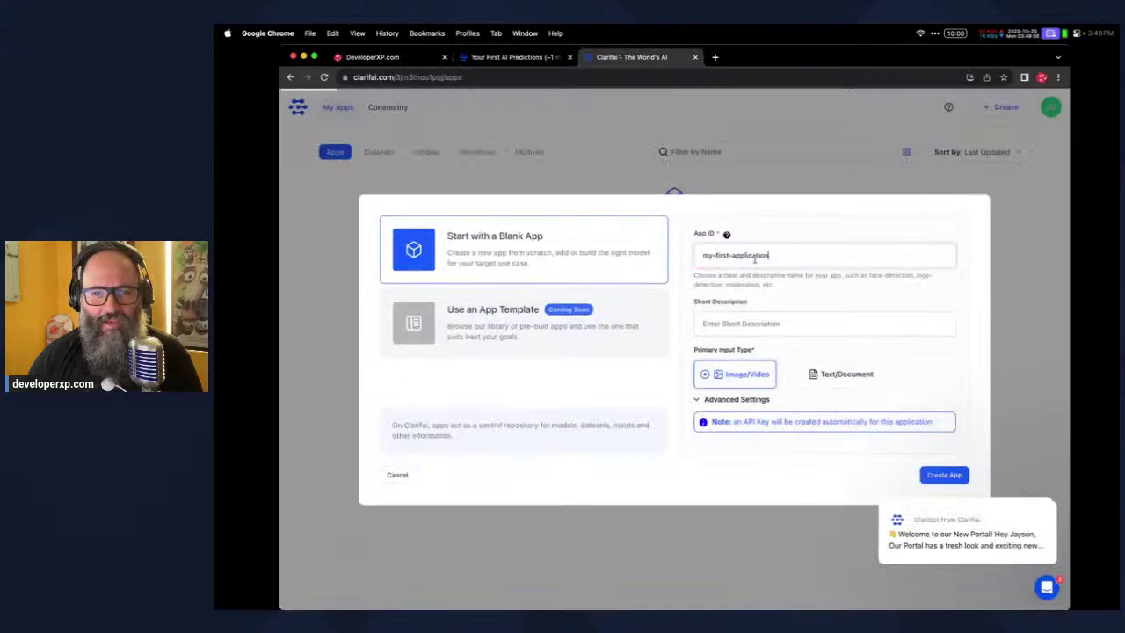
Set the new app's short description to "getting started guide" and expand its advanced settings
click(782, 323)
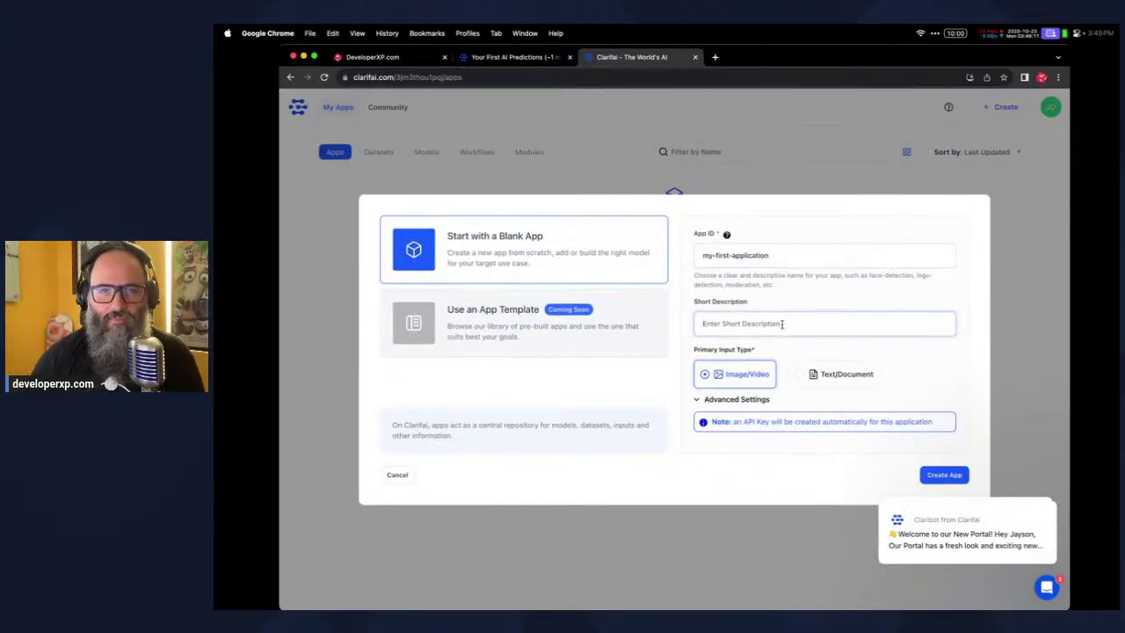
text(getting )
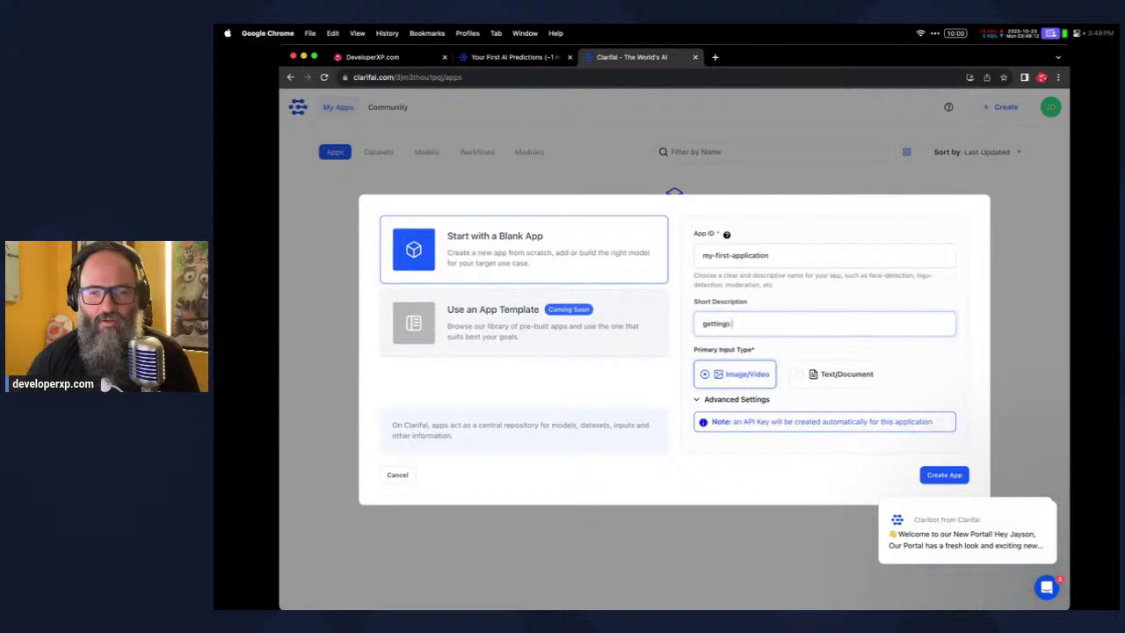
text(started guide)
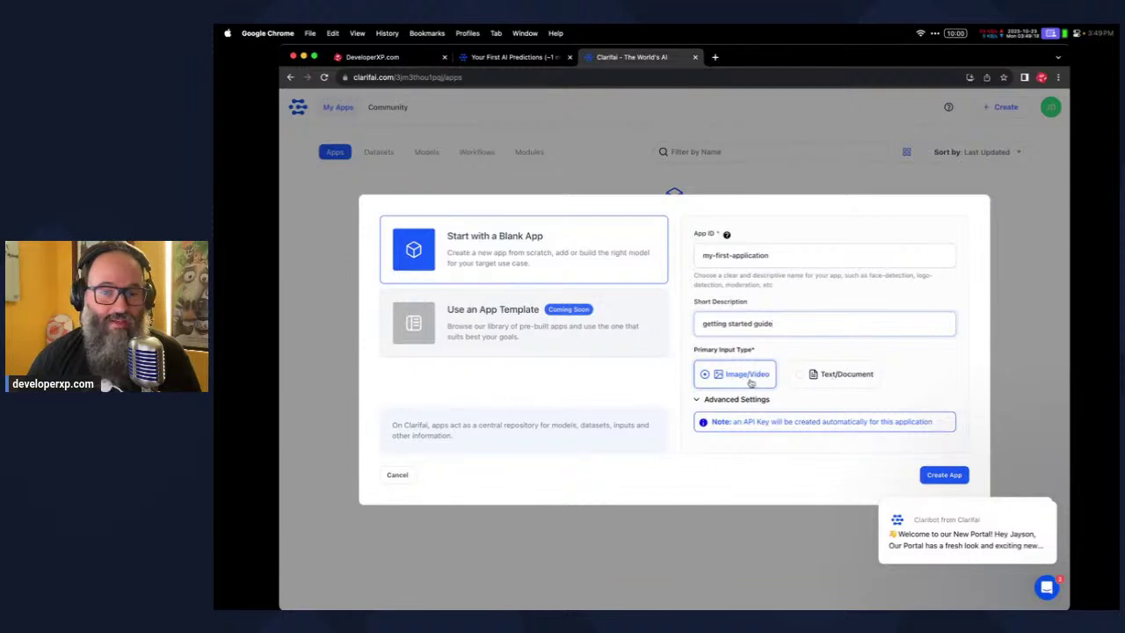
click(710, 400)
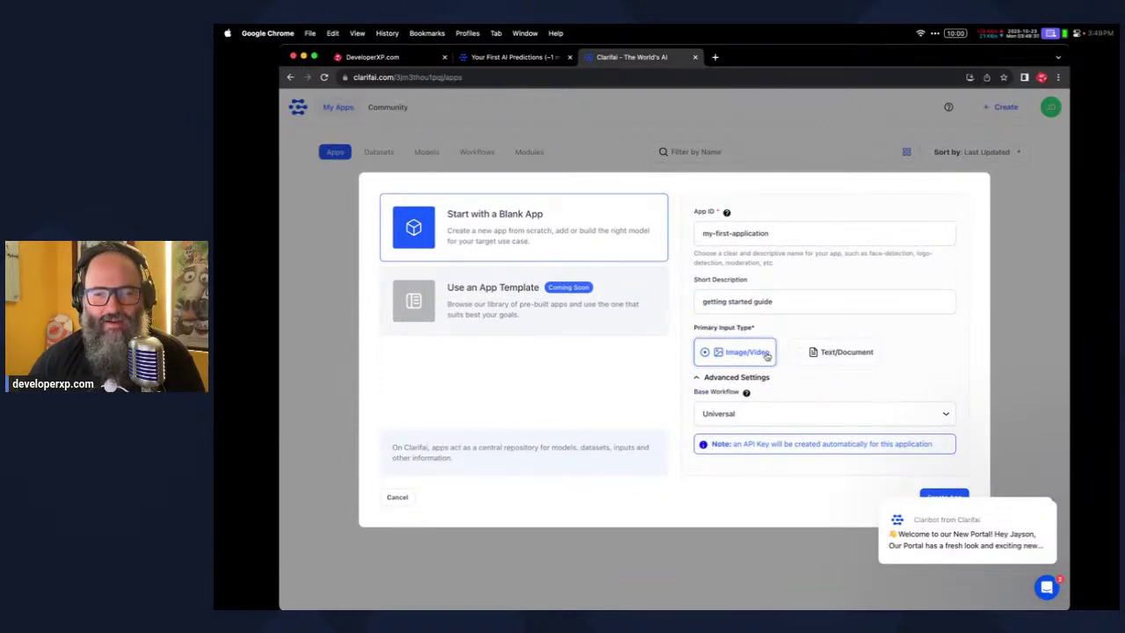
View the new app's base workflow options and read the guide's Step 4 on uploading an image
click(764, 414)
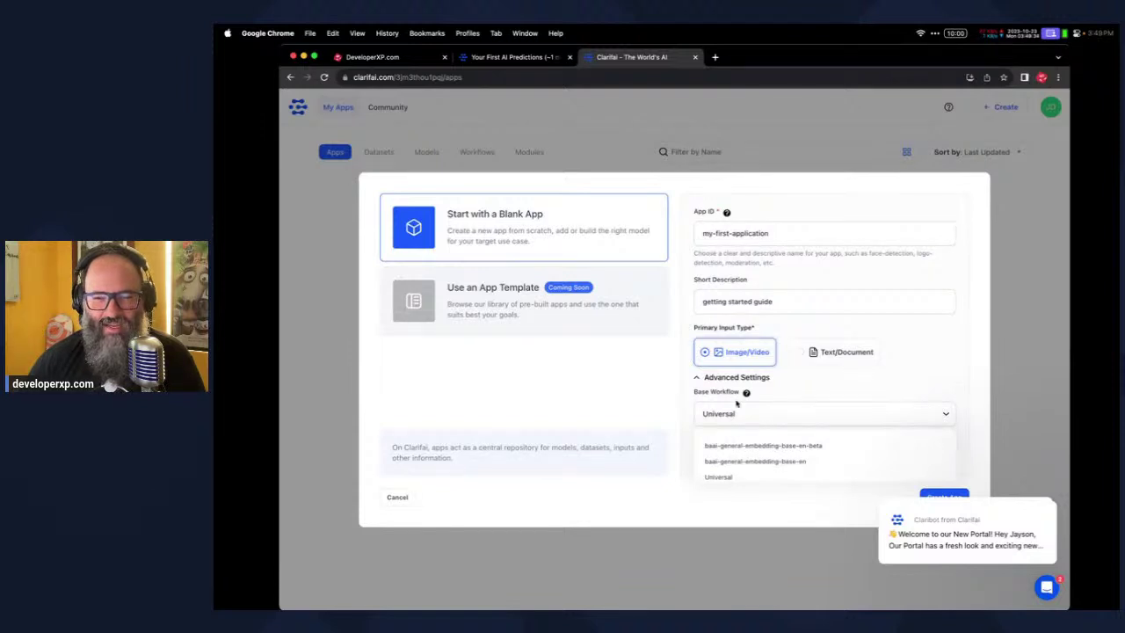
click(516, 58)
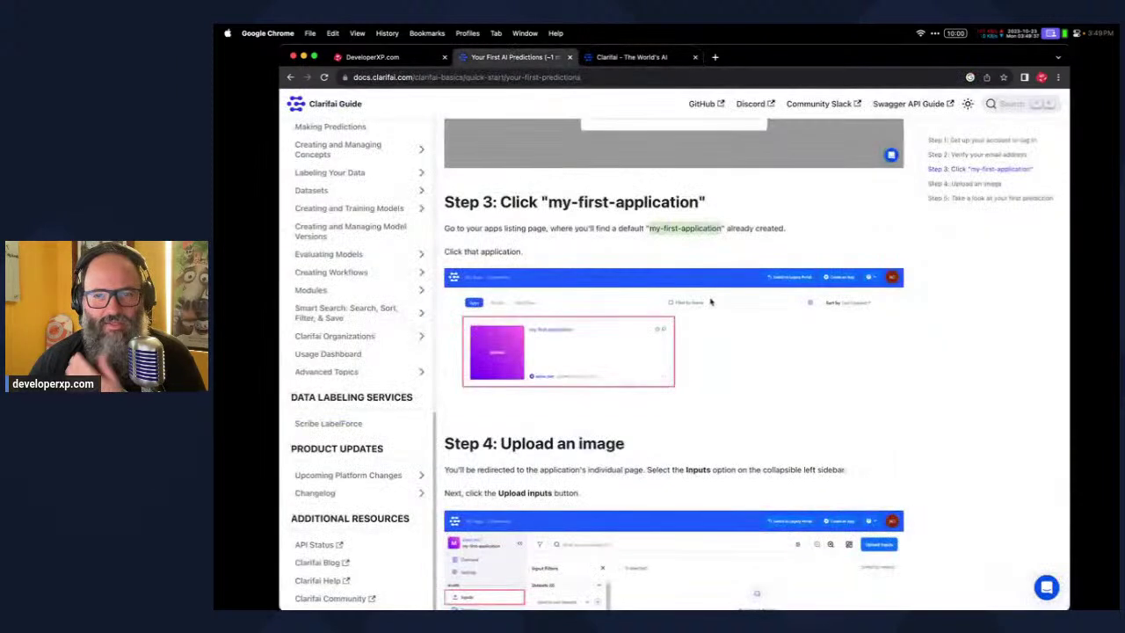
click(630, 254)
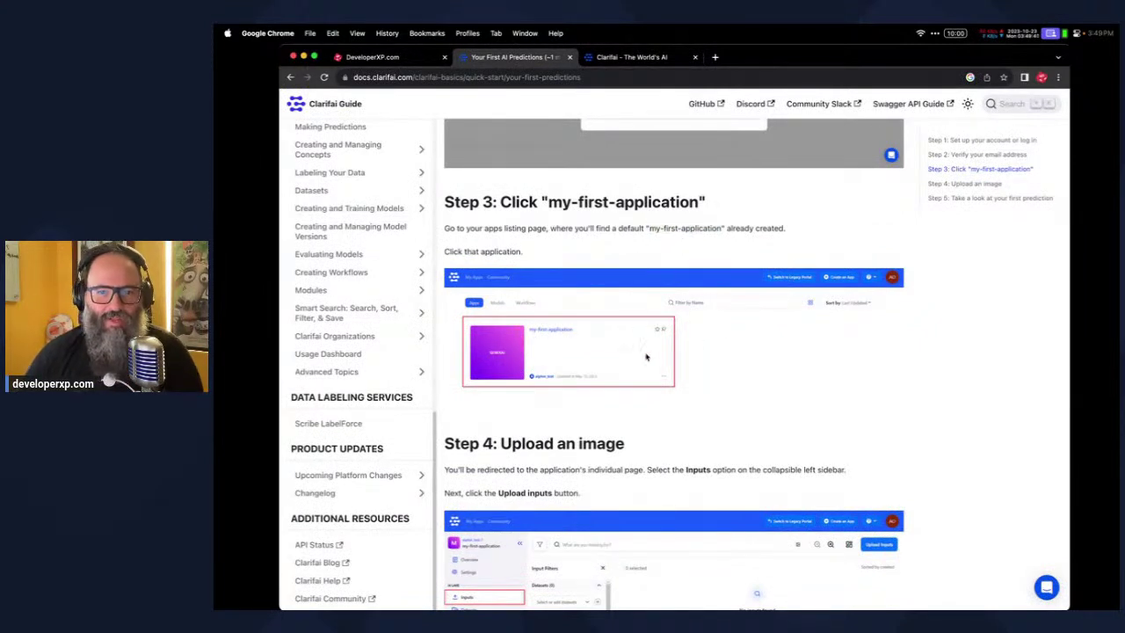
scroll(650, 356, down, 5)
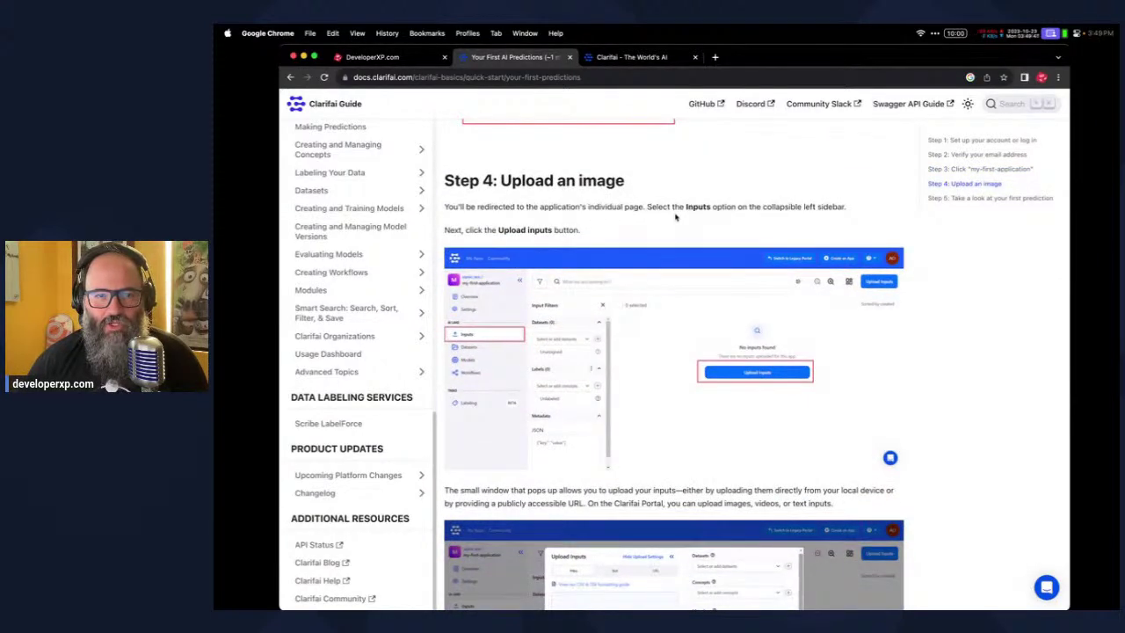
drag(490, 229, 582, 231)
click(615, 232)
scroll(658, 280, down, 5)
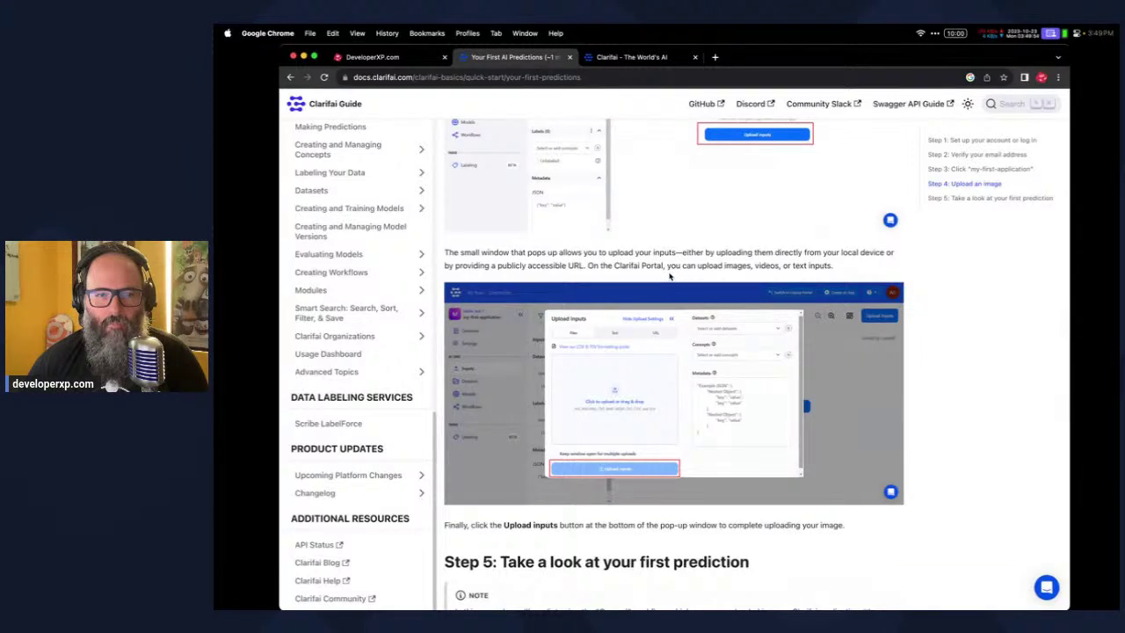
scroll(670, 276, up, 4)
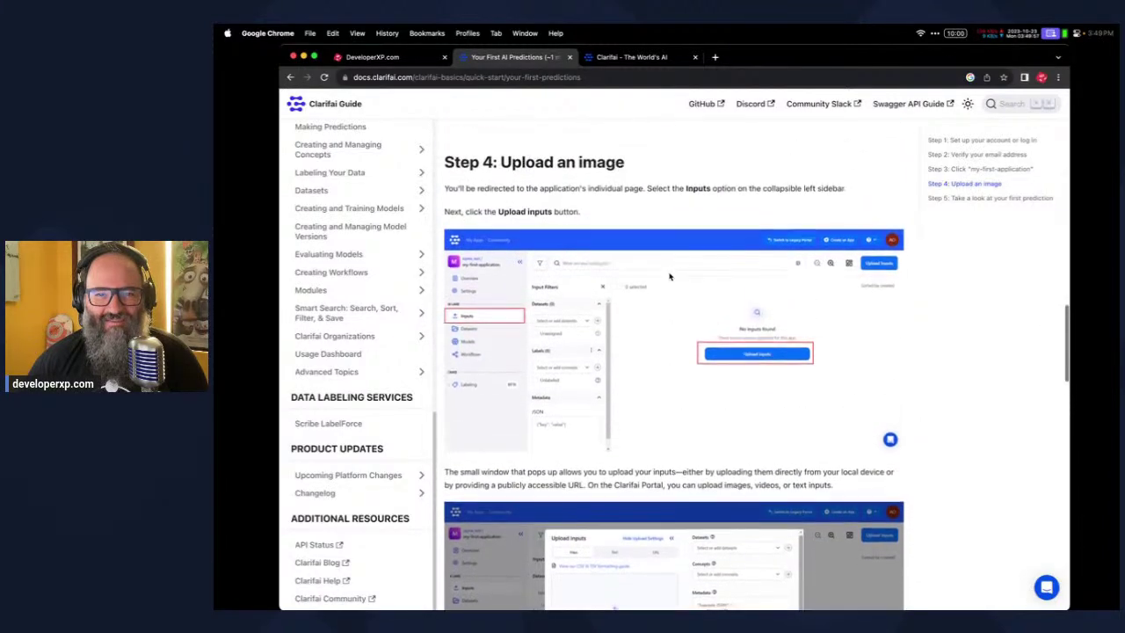
scroll(670, 276, up, 1)
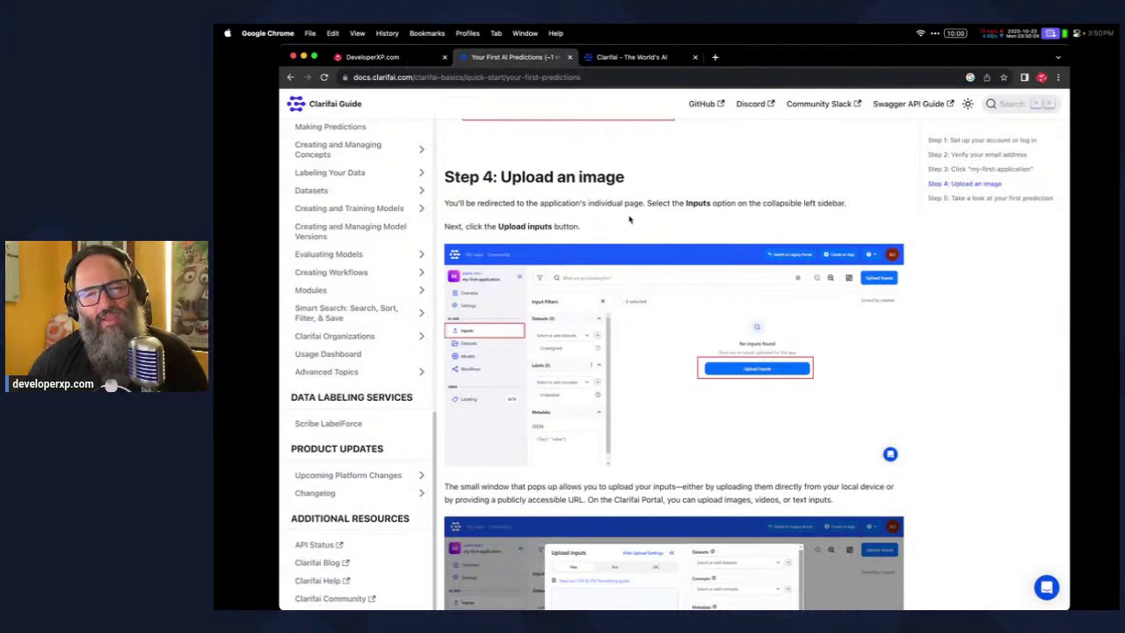
scroll(372, 221, up, 5)
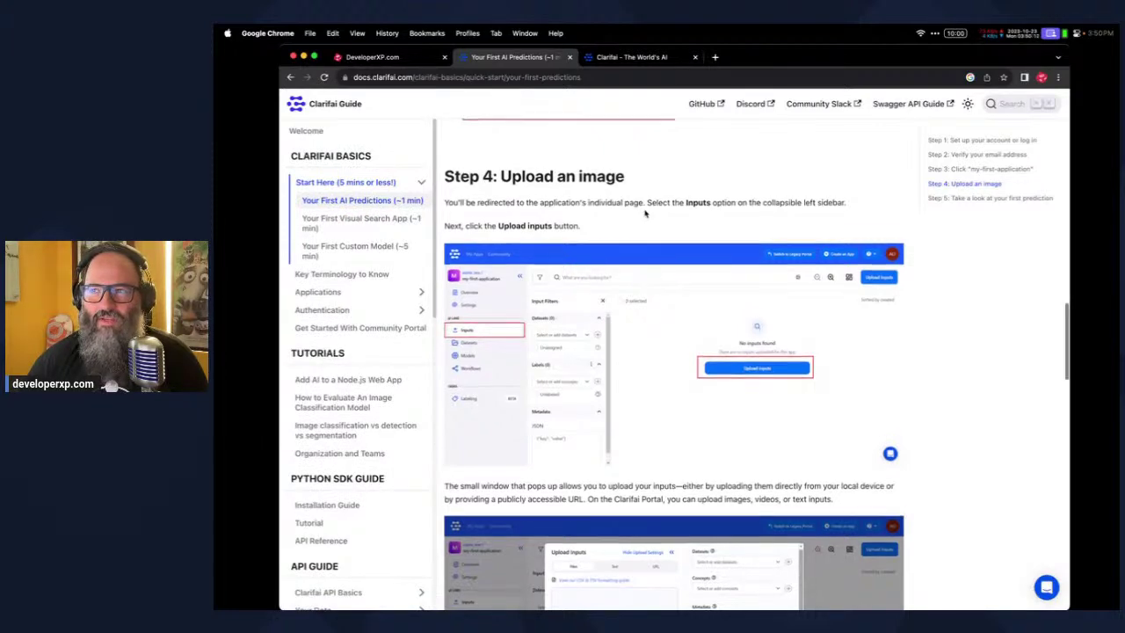
scroll(644, 213, down, 1)
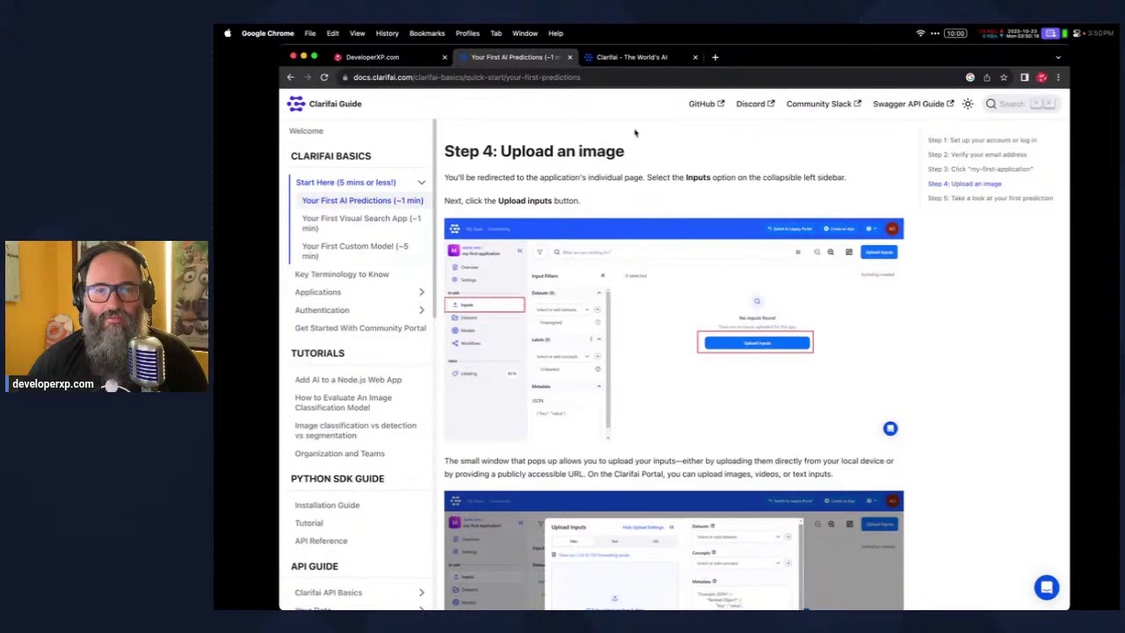
Create the app with the Universal base workflow and continue with adding a pre-trained community model
click(595, 58)
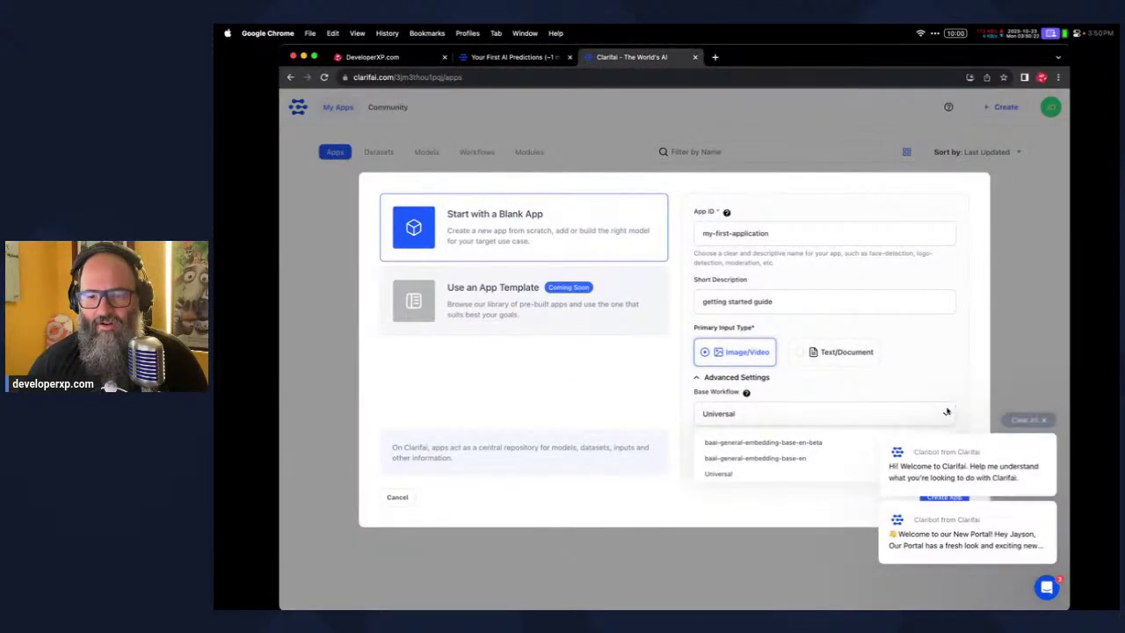
click(1037, 421)
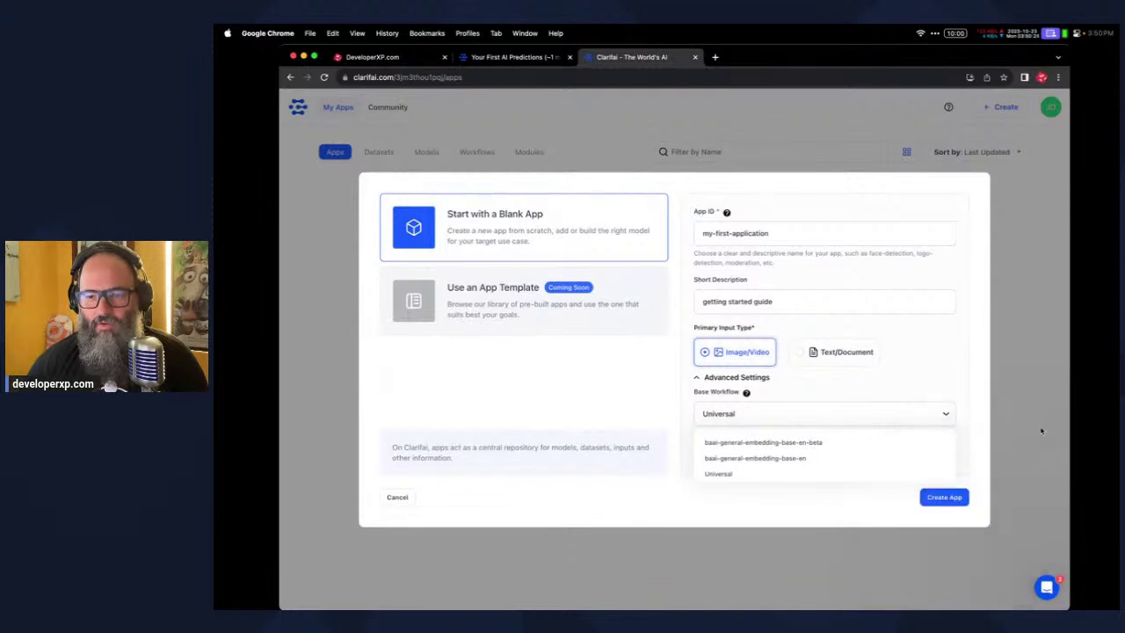
click(936, 414)
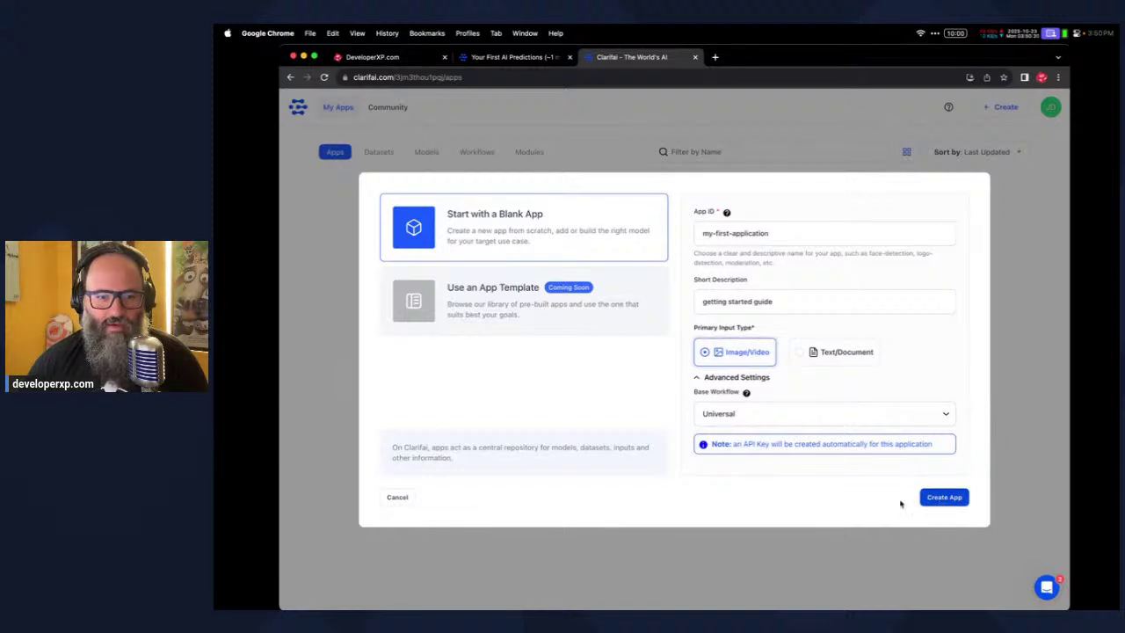
click(937, 497)
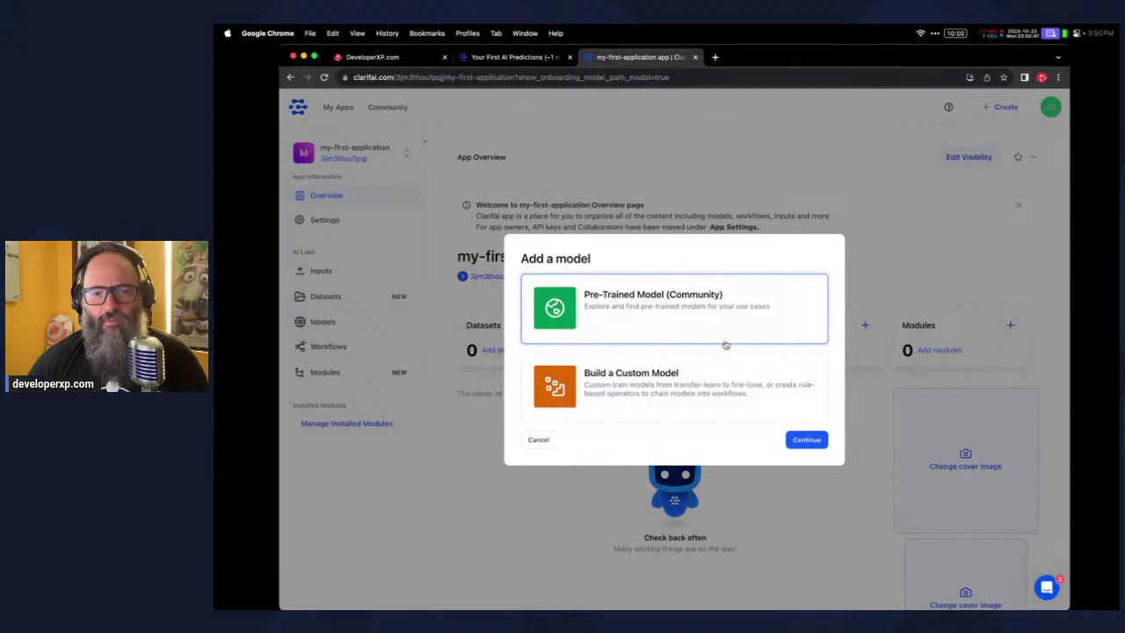
click(804, 440)
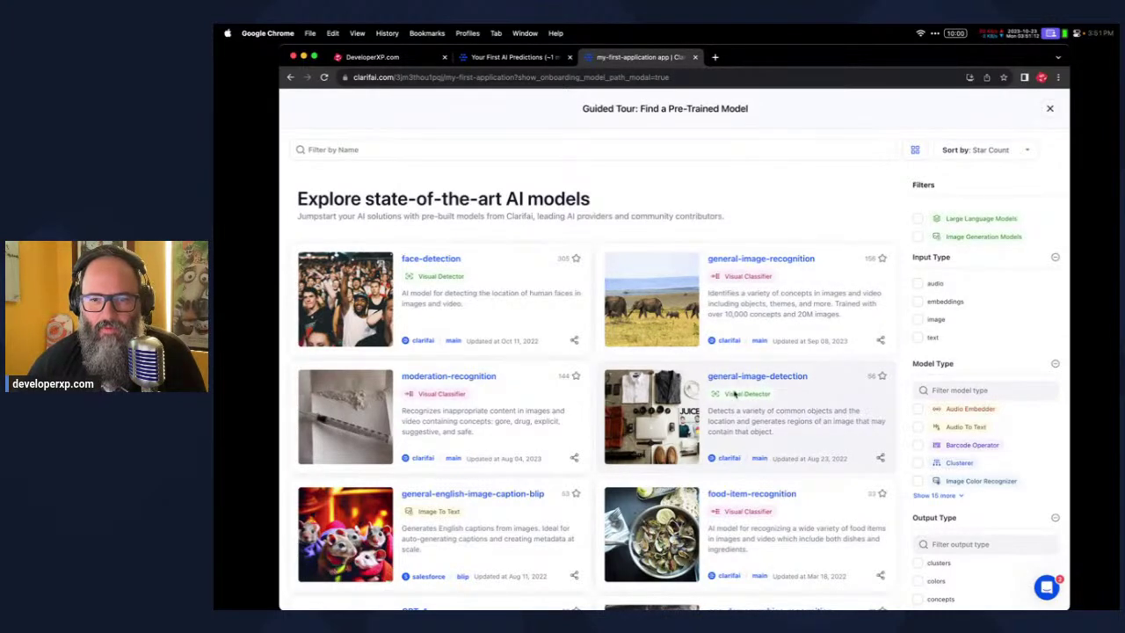
Browse the catalogue of pre-trained models, examining their names, types and descriptions
scroll(755, 400, down, 3)
scroll(756, 399, down, 6)
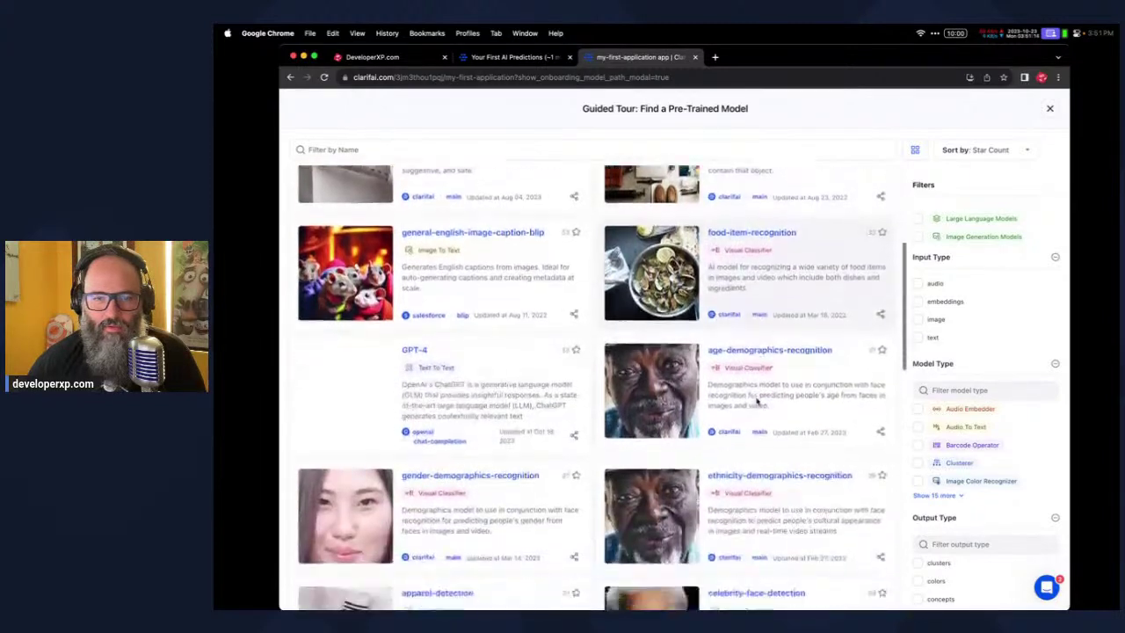
scroll(756, 400, down, 2)
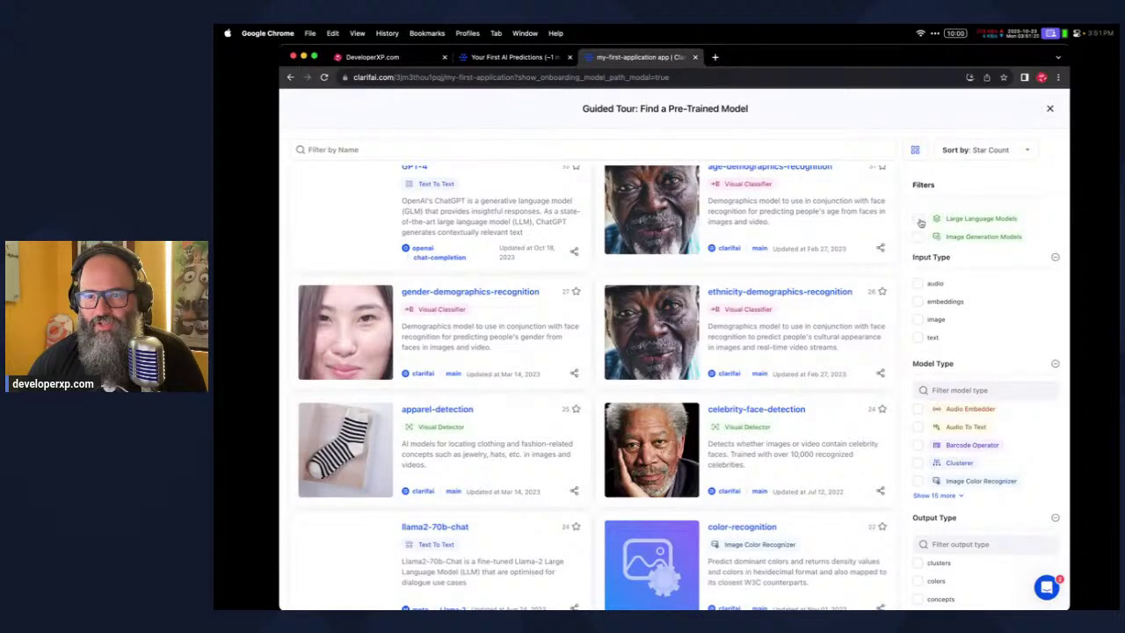
scroll(923, 224, down, 1)
scroll(922, 222, up, 1)
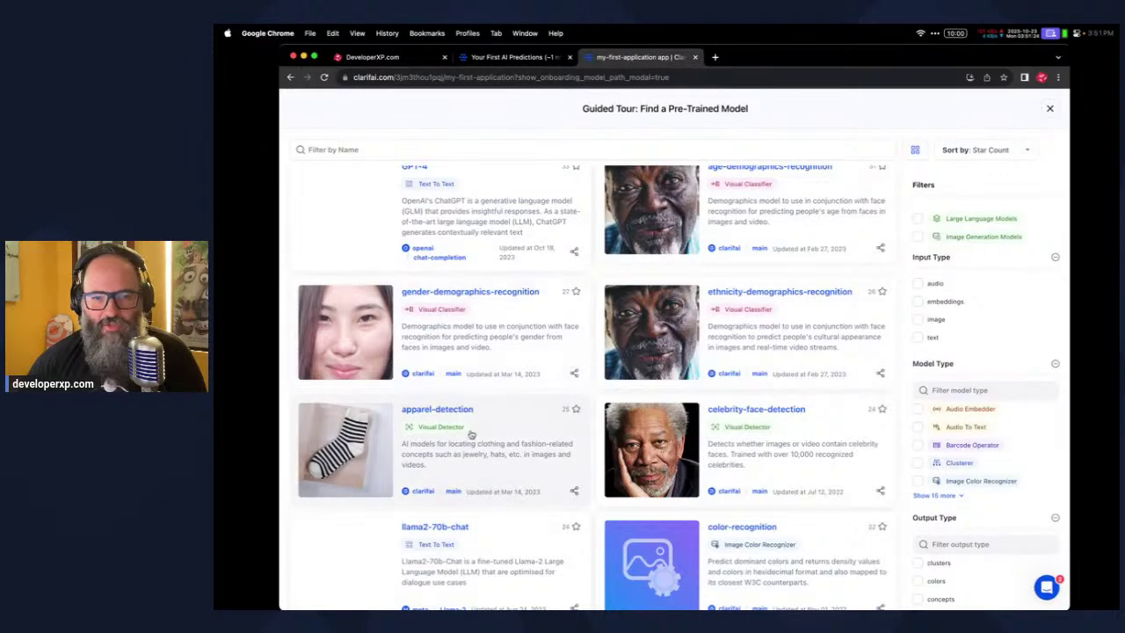
scroll(479, 432, down, 3)
scroll(482, 434, down, 4)
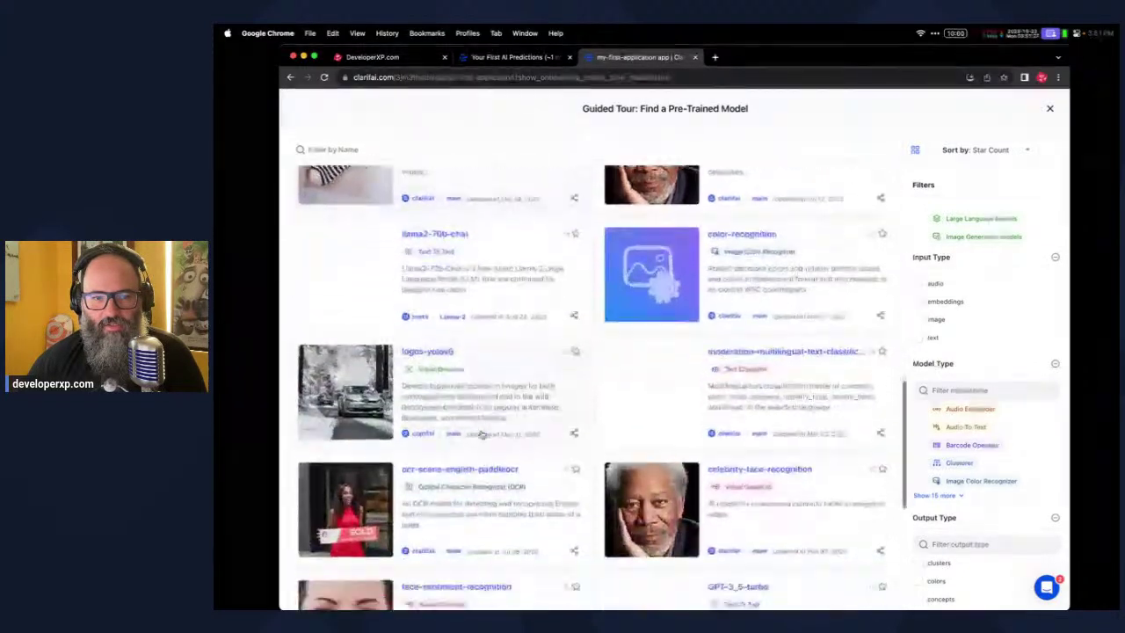
scroll(482, 434, down, 6)
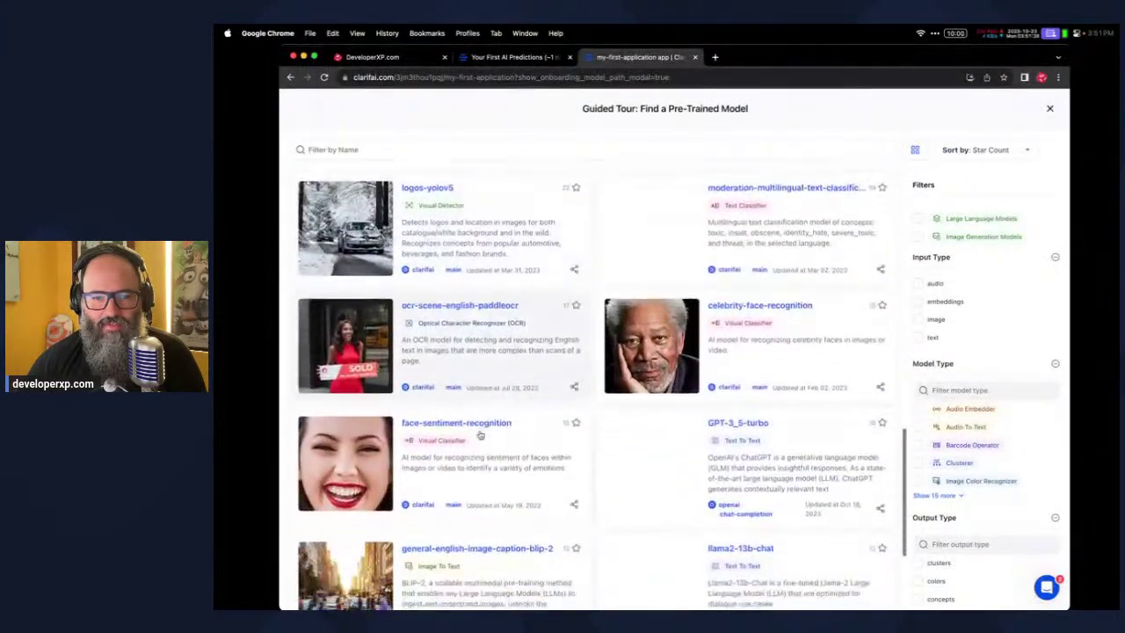
scroll(479, 434, down, 5)
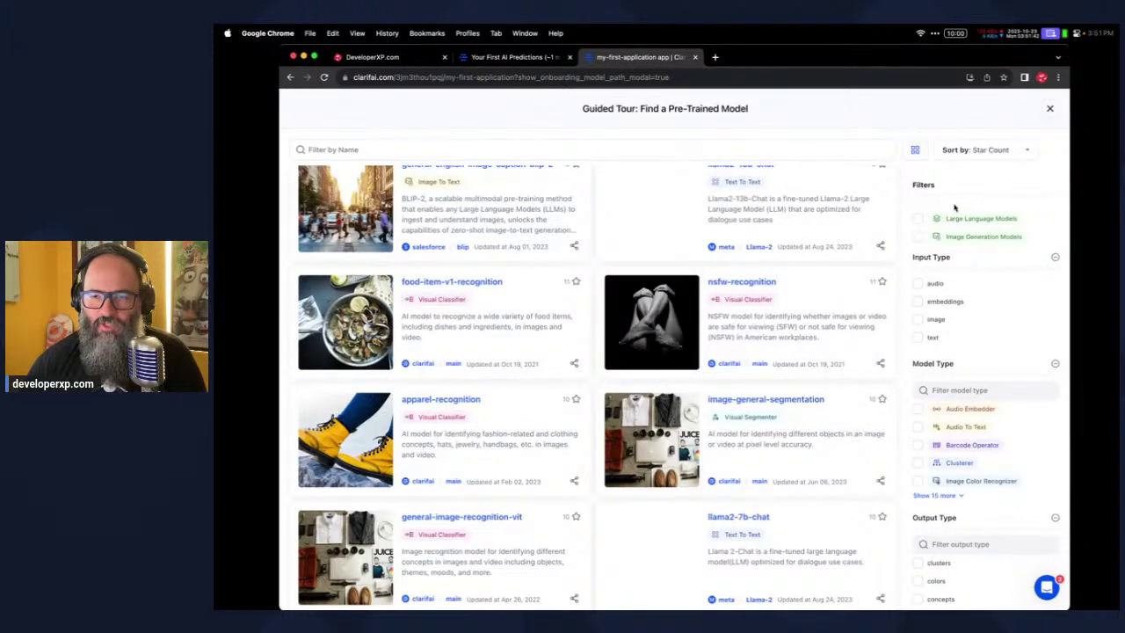
Try filtering the pre-trained models by the image input type, and clear that filter
click(917, 320)
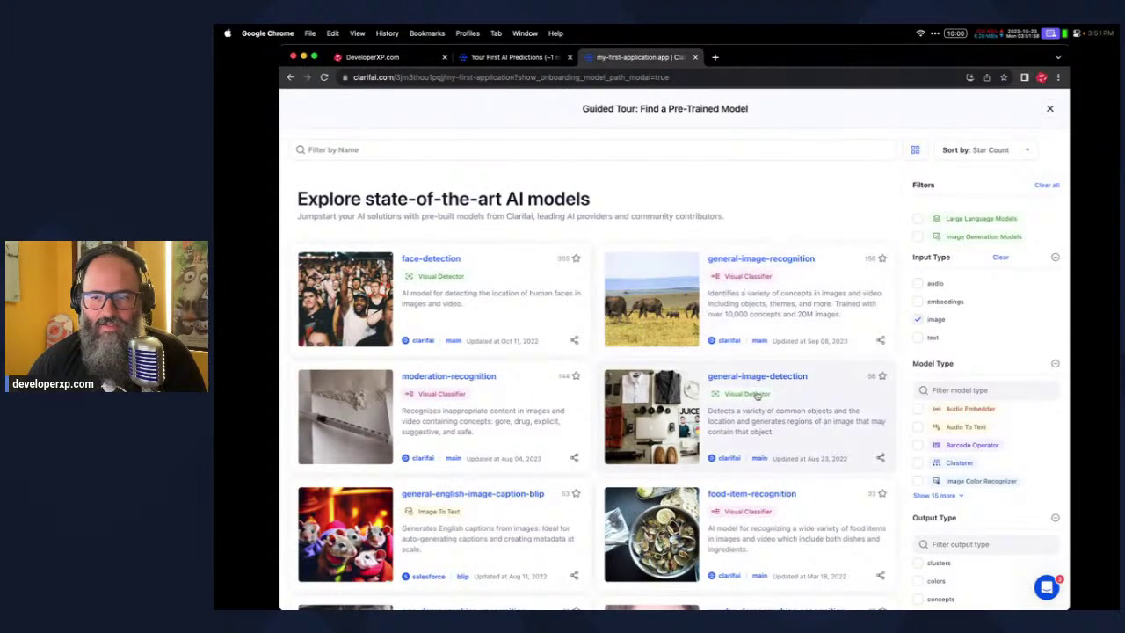
scroll(759, 395, down, 1)
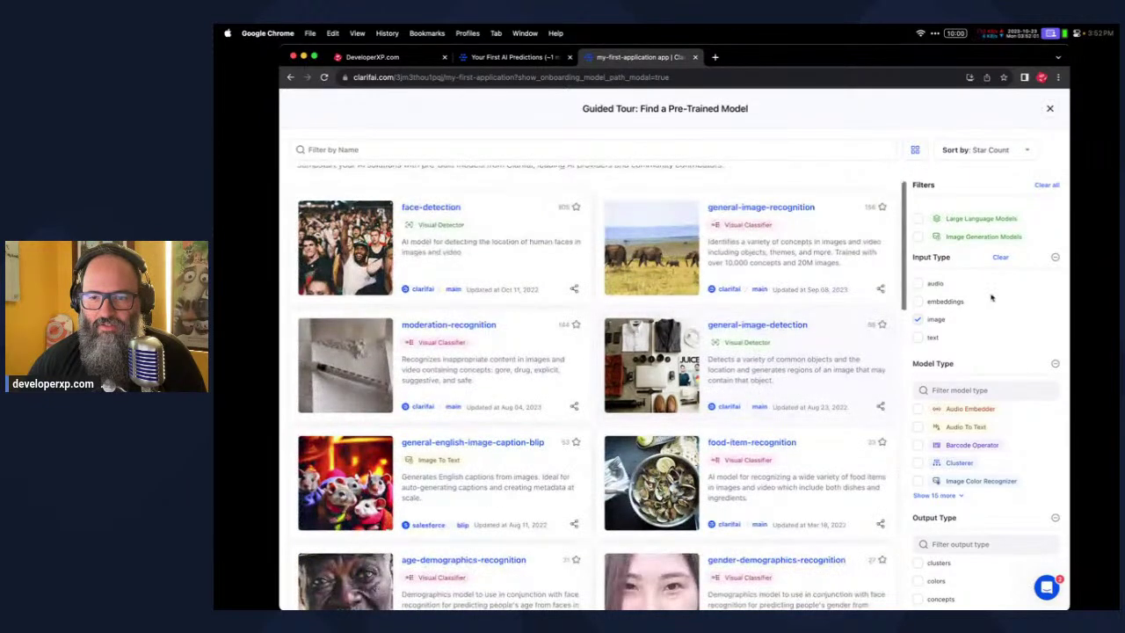
scroll(984, 370, down, 1)
click(917, 309)
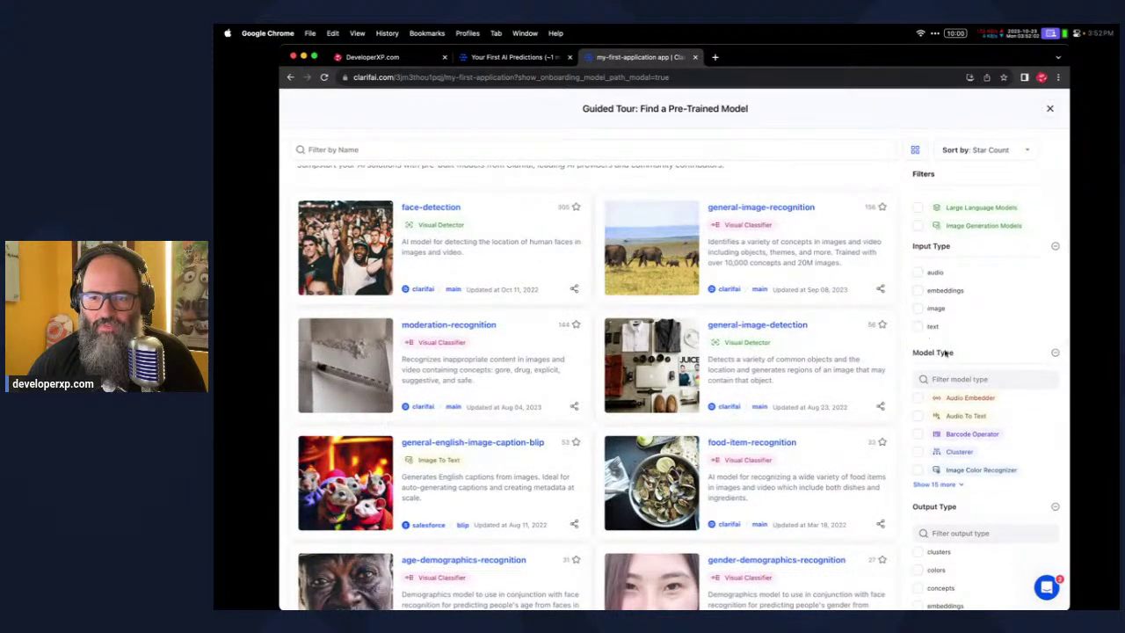
Expand the full list of model types and filter the catalogue to Visual Segmenter models
click(936, 484)
scroll(976, 442, down, 4)
scroll(976, 442, down, 1)
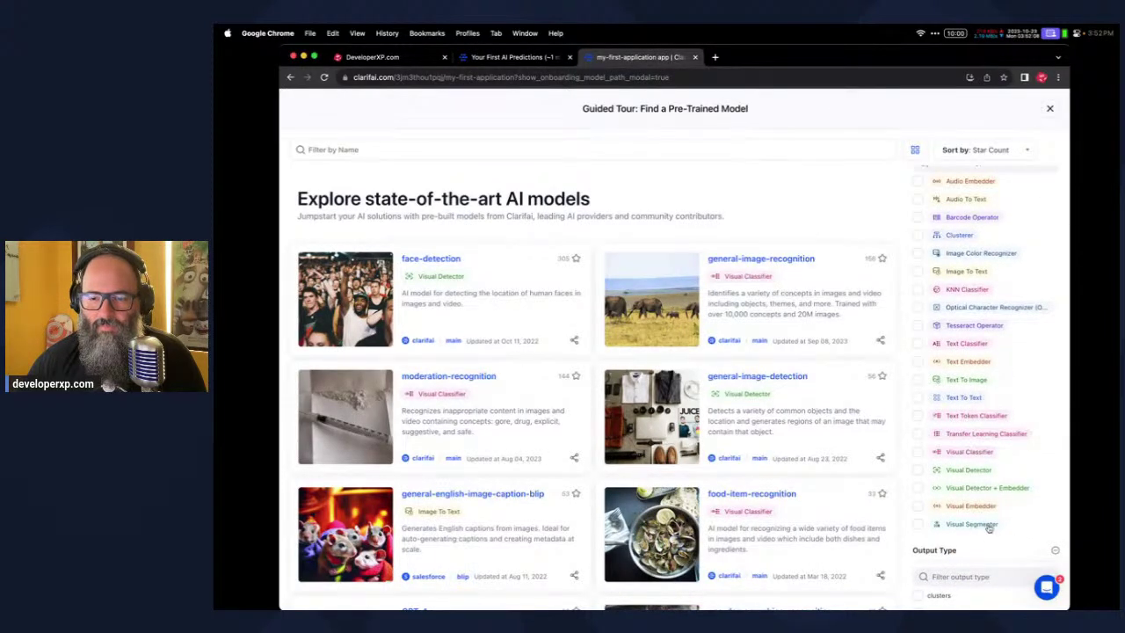
click(918, 524)
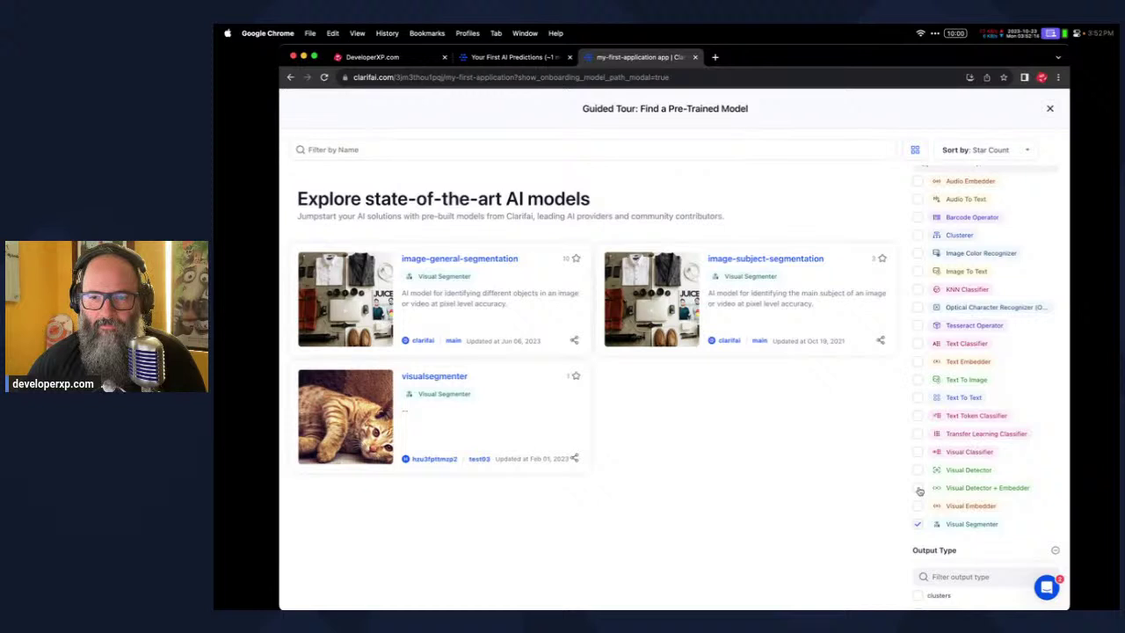
Examine the remaining model filters, expanding the complete lists of output types and use cases
scroll(939, 363, up, 2)
scroll(939, 362, up, 2)
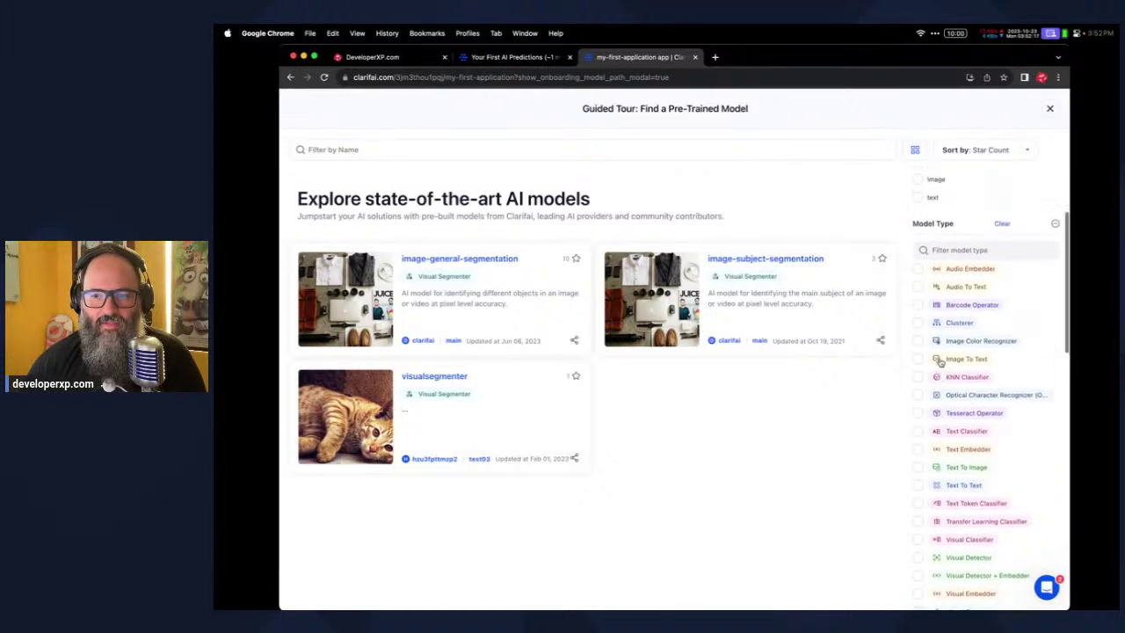
scroll(939, 362, down, 10)
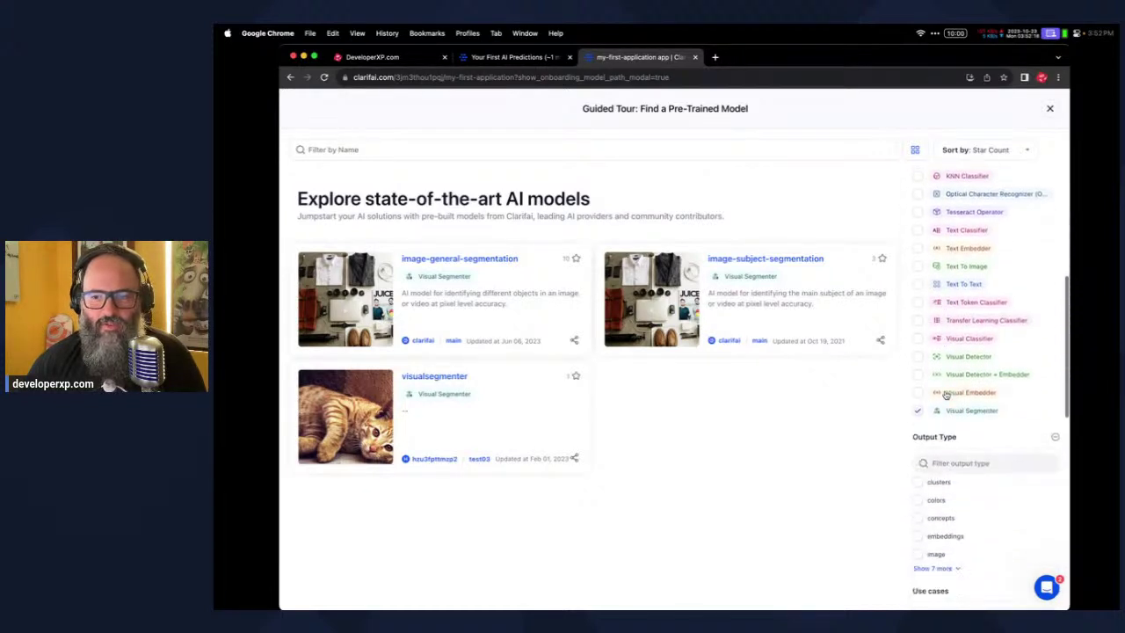
scroll(942, 394, down, 4)
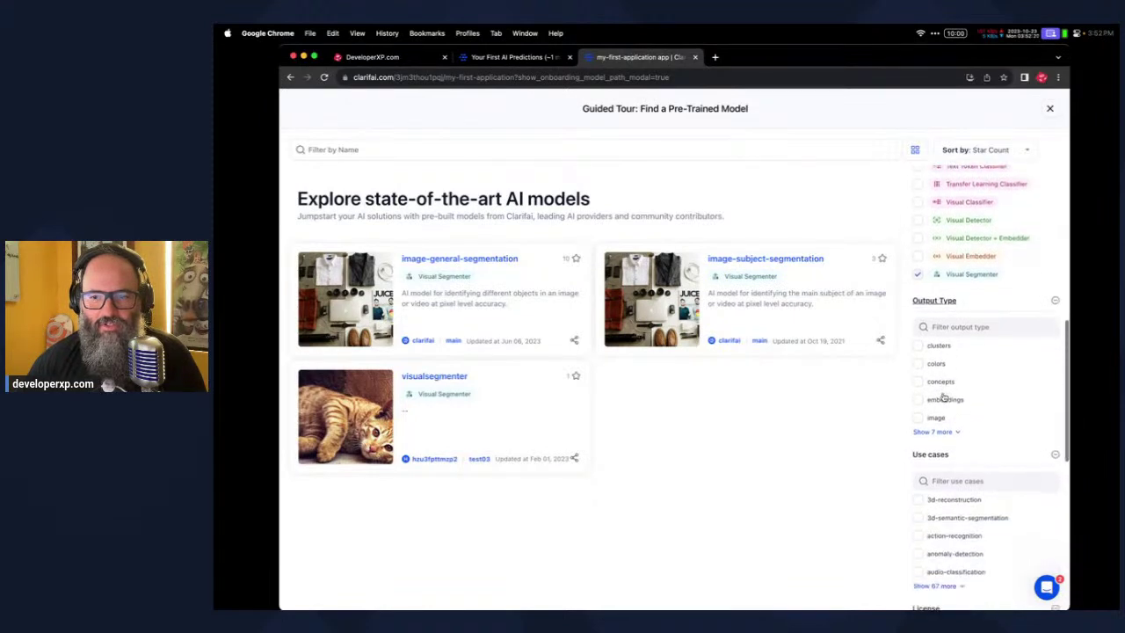
scroll(943, 397, down, 2)
scroll(943, 395, down, 2)
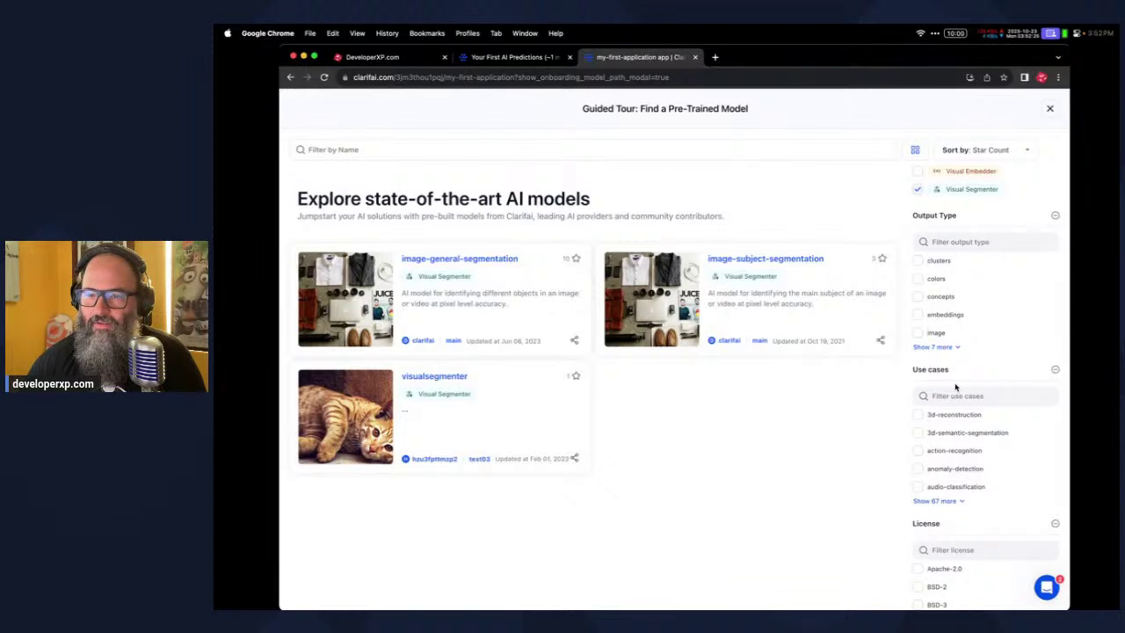
click(933, 347)
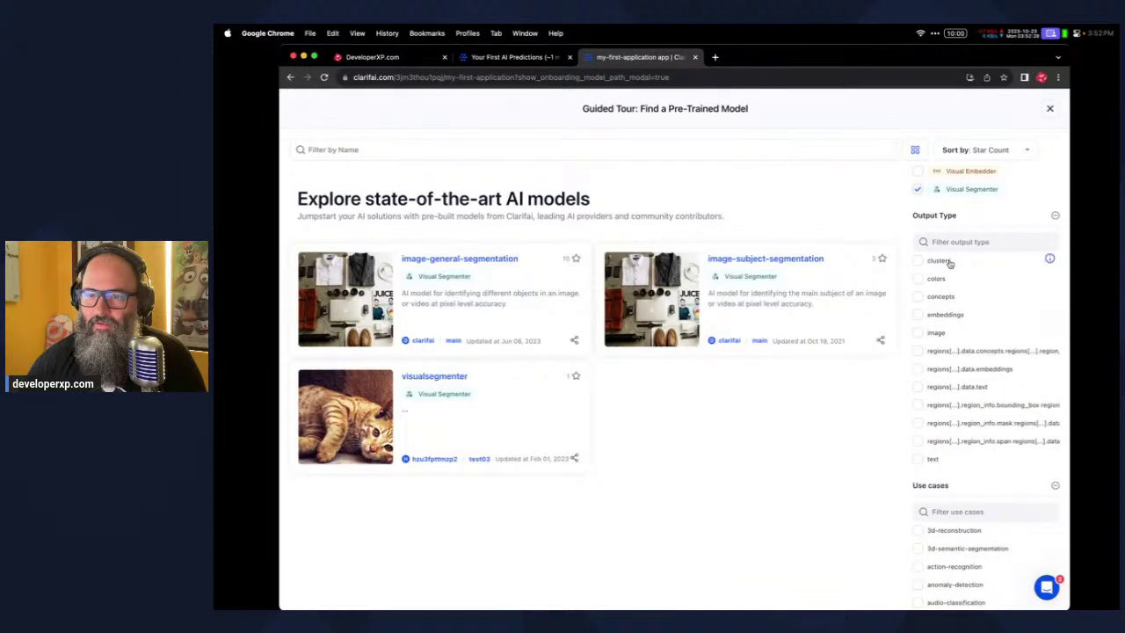
scroll(945, 360, down, 1)
scroll(945, 378, down, 5)
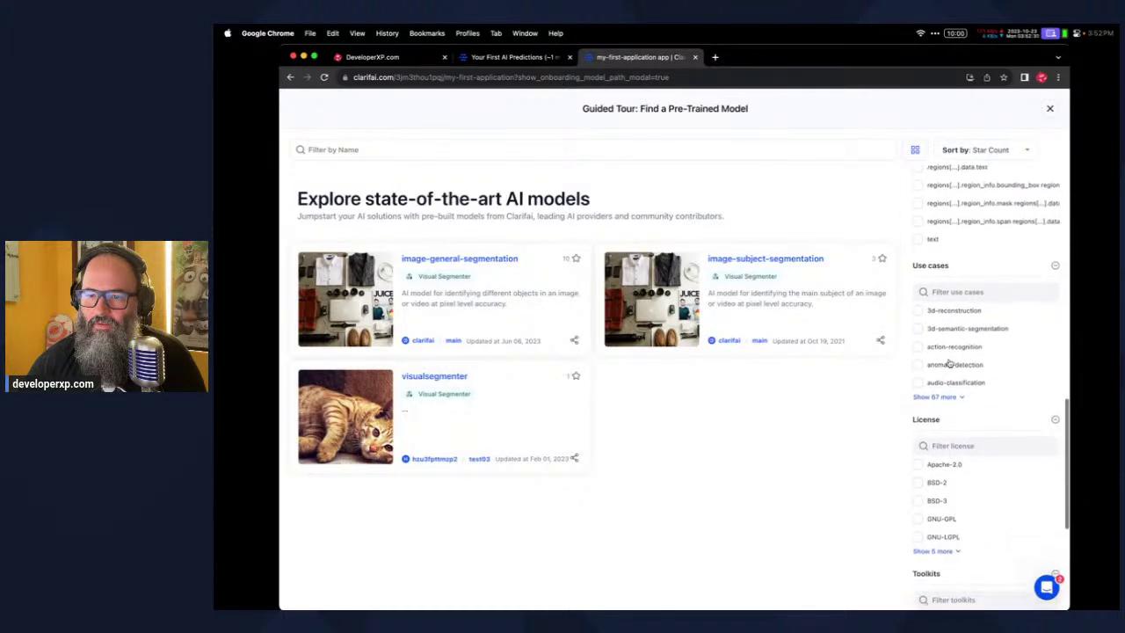
scroll(948, 399, down, 1)
click(948, 387)
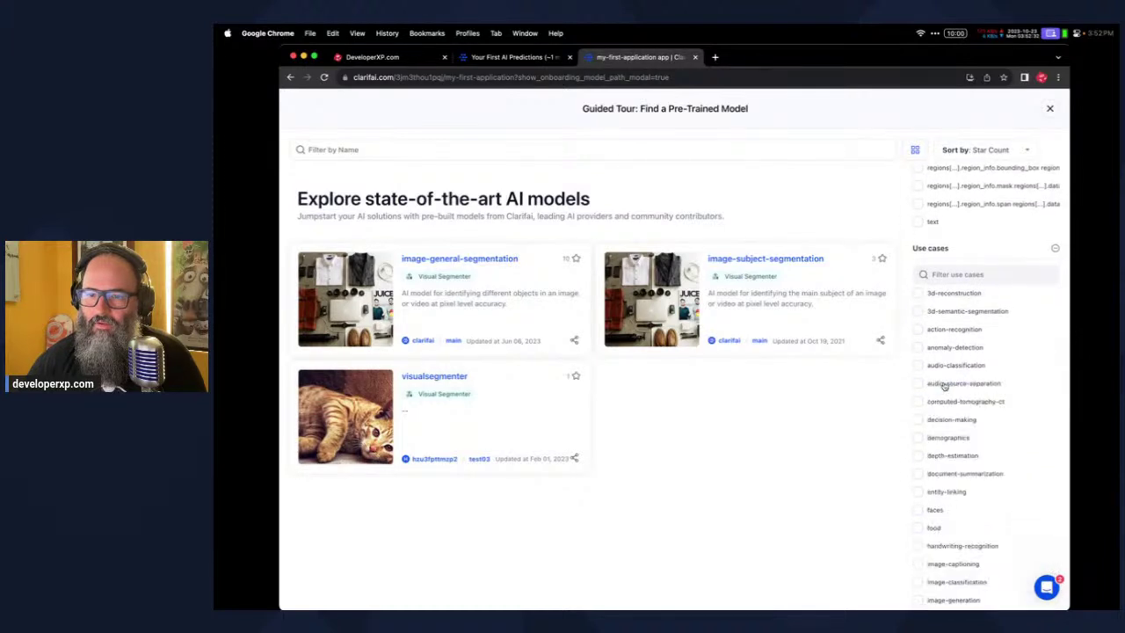
scroll(971, 409, down, 5)
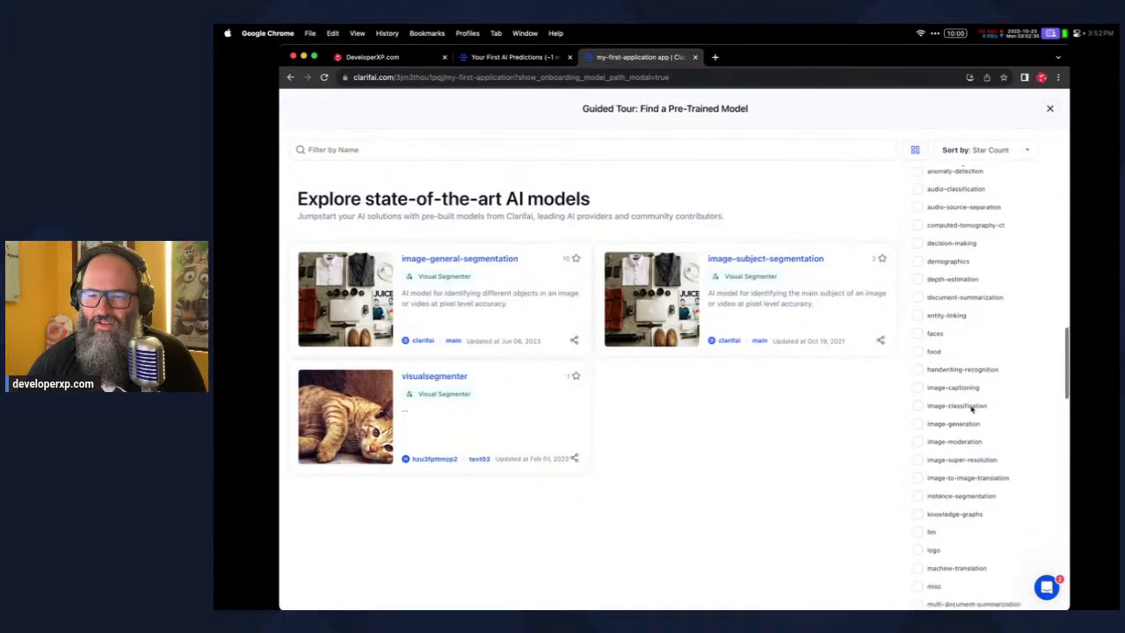
scroll(971, 410, down, 5)
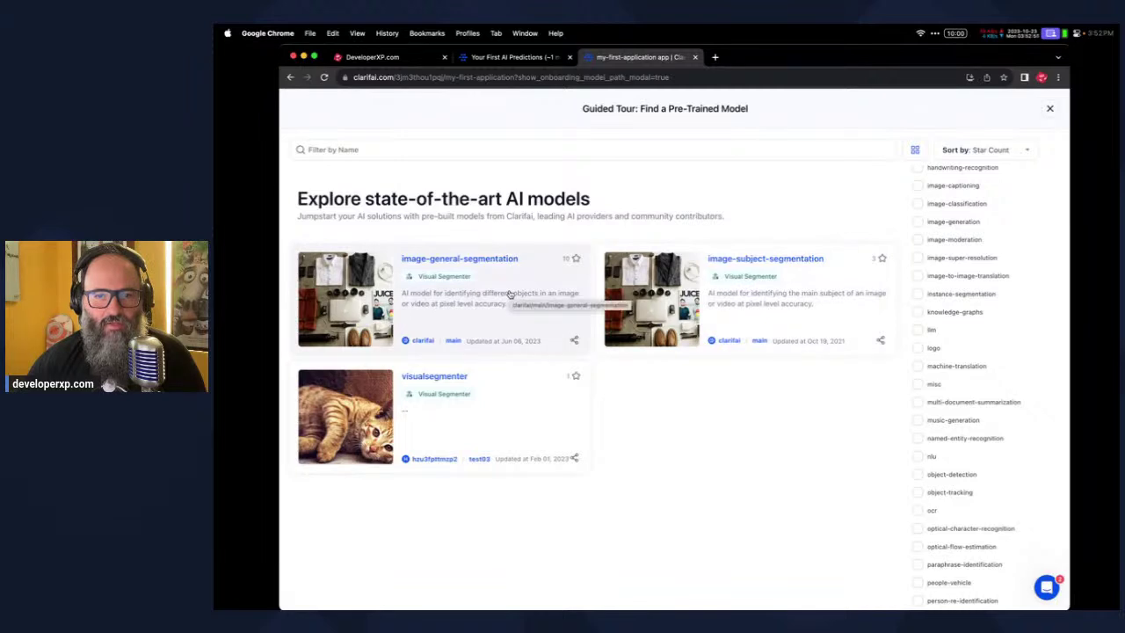
Open the image-subject-segmentation model from the filtered results
click(788, 268)
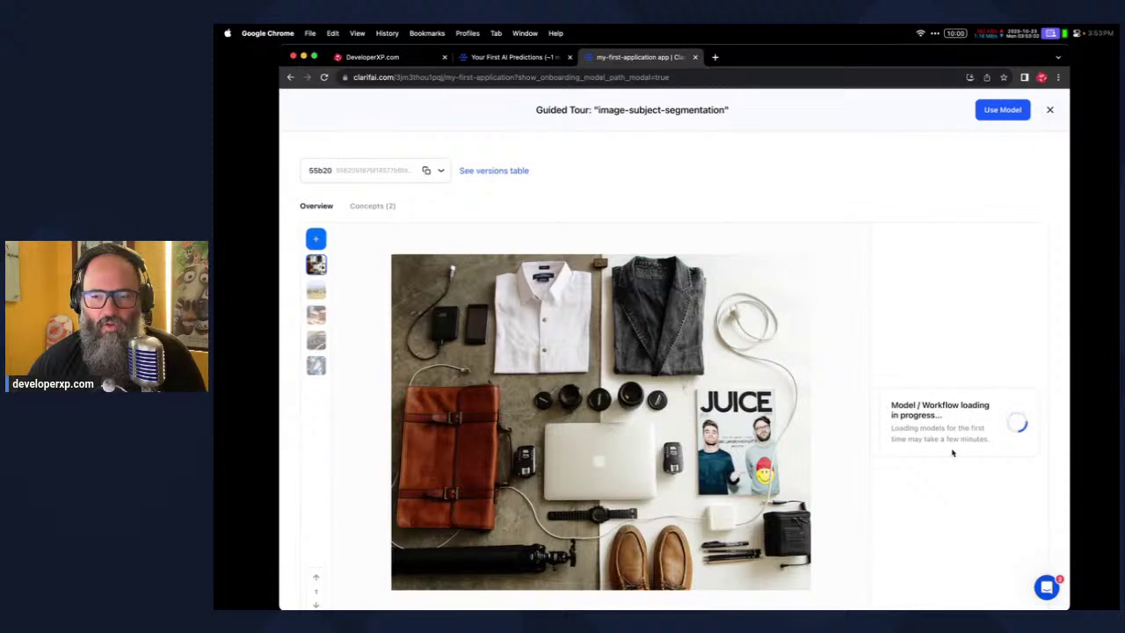
Examine the image-subject-segmentation model's overview, including its notes and the prediction for the first sample image
scroll(609, 350, down, 3)
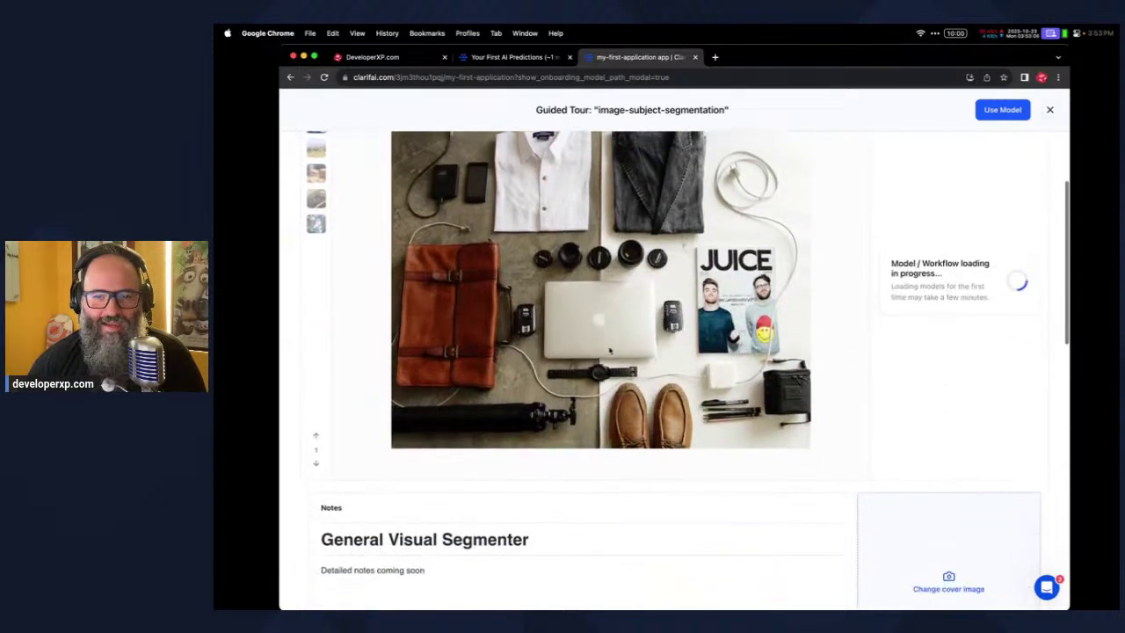
scroll(610, 349, down, 8)
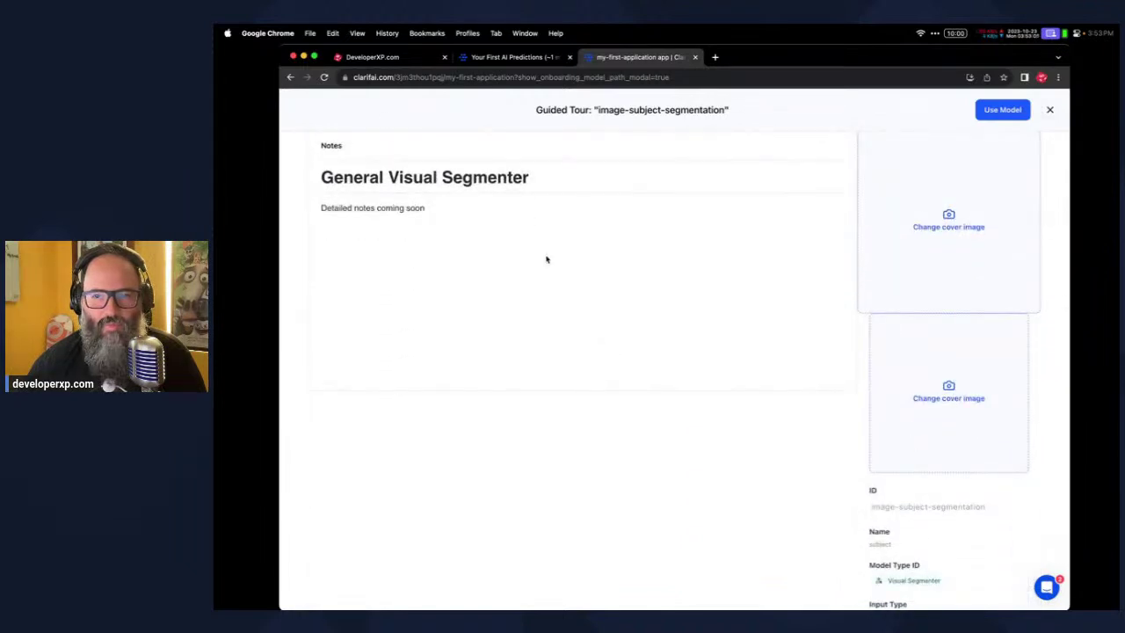
scroll(546, 259, up, 10)
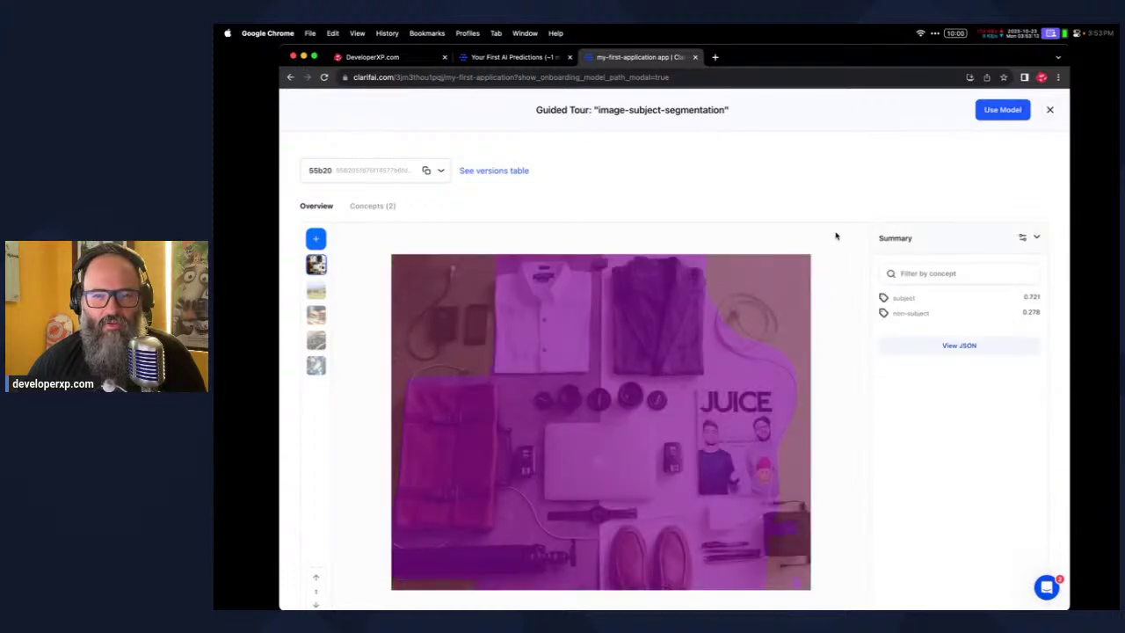
scroll(849, 361, down, 1)
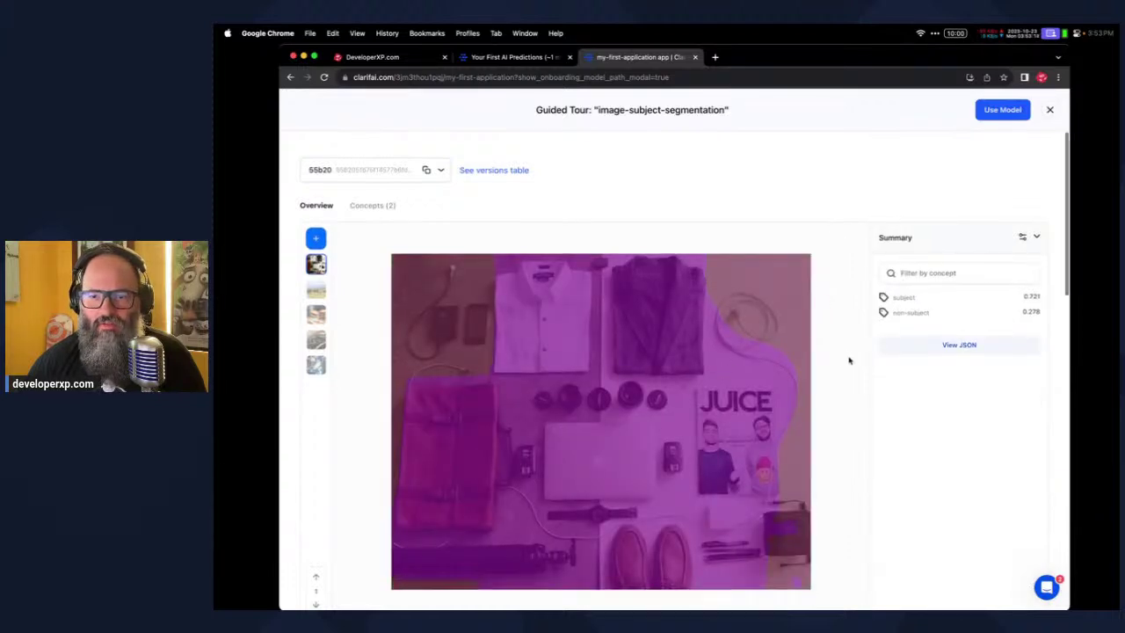
scroll(849, 360, down, 2)
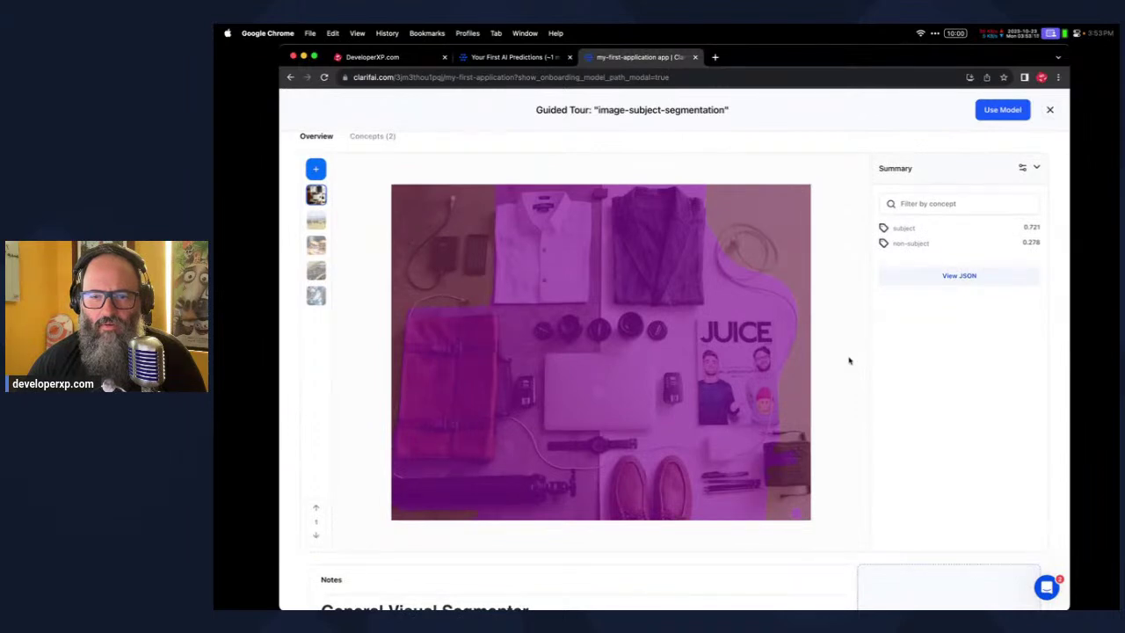
scroll(849, 360, up, 2)
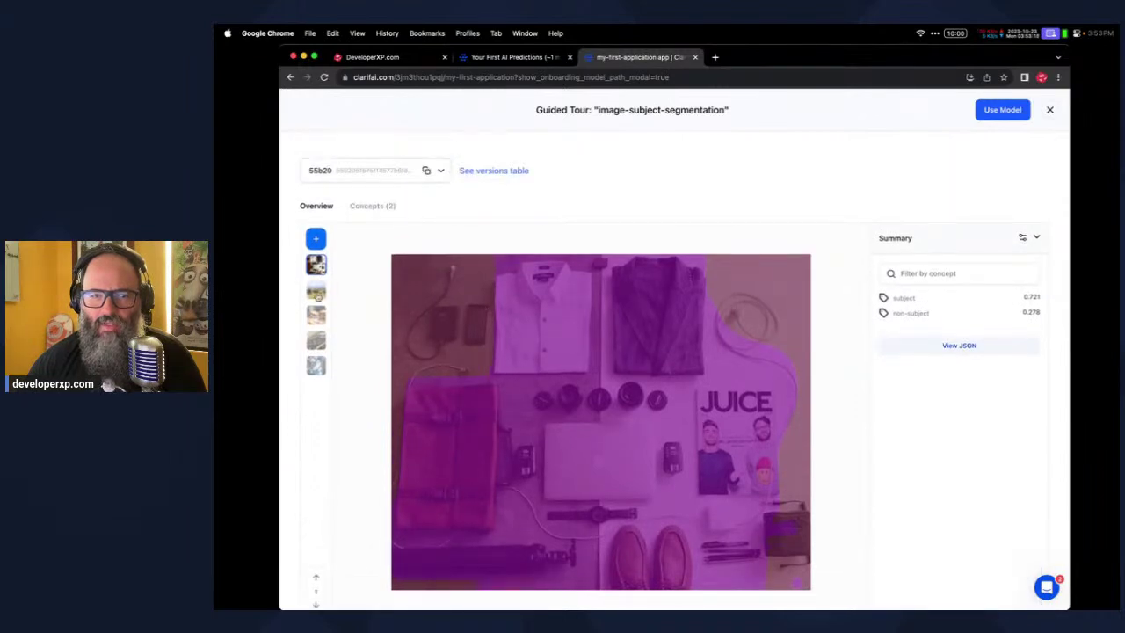
Show the segmentation prediction for the elephant sample image
click(316, 291)
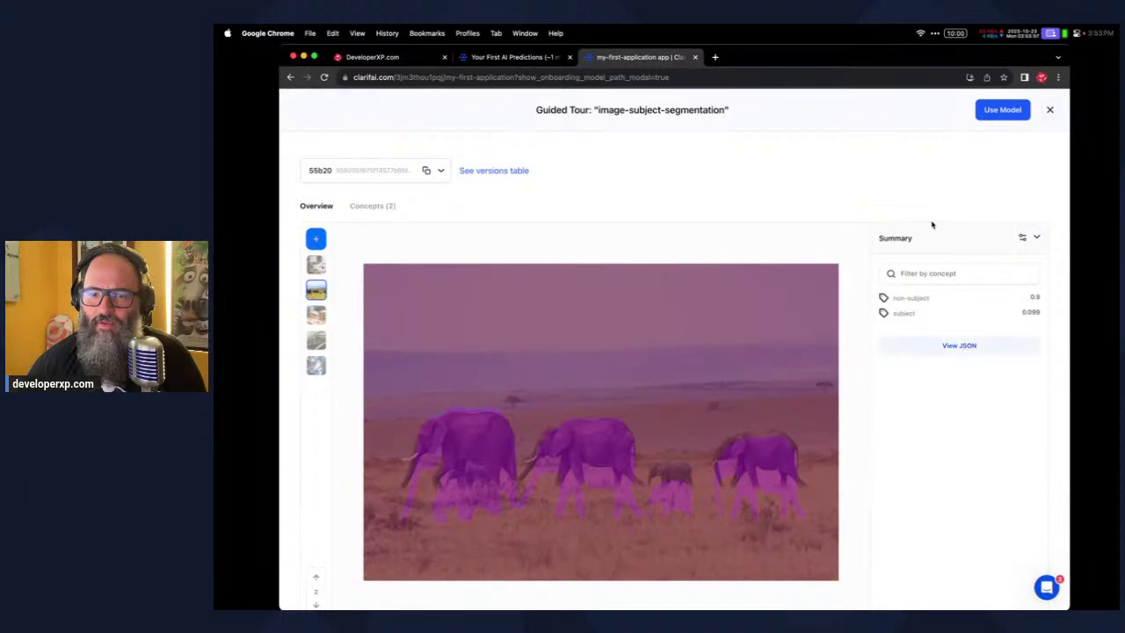
scroll(794, 317, down, 2)
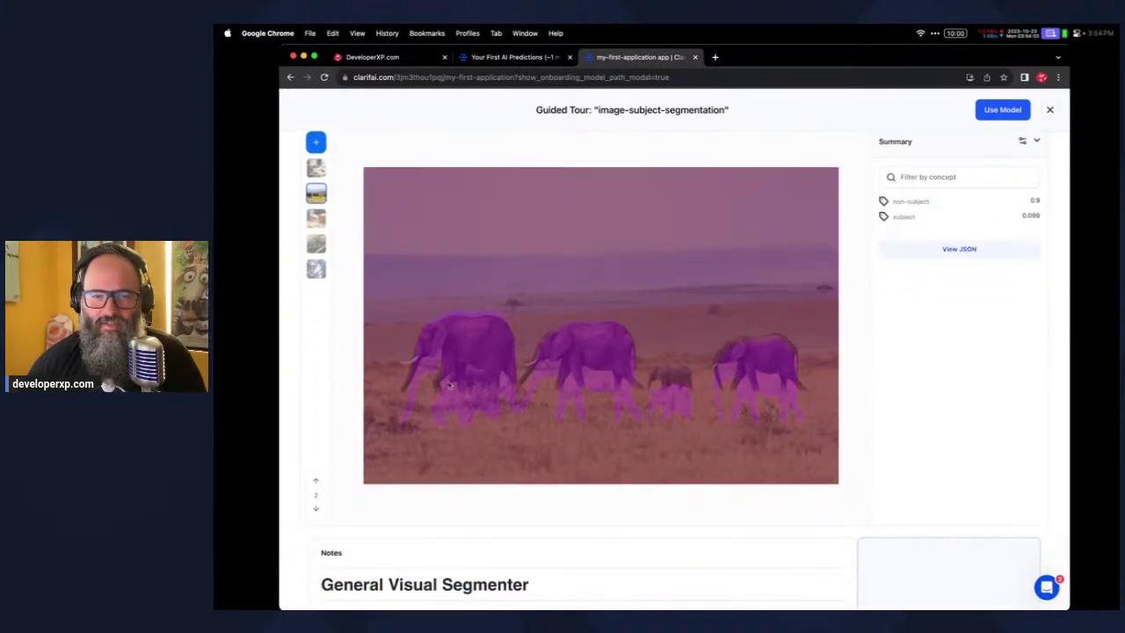
scroll(537, 359, up, 2)
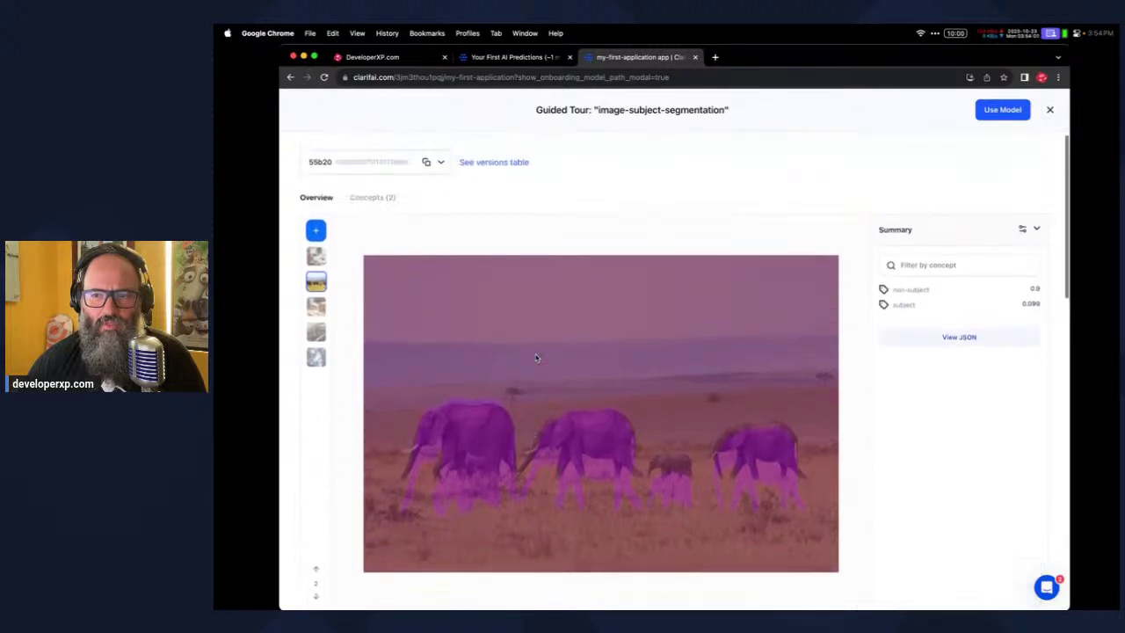
Inspect the JSON output of the elephant image prediction, and return to the app overview
click(938, 336)
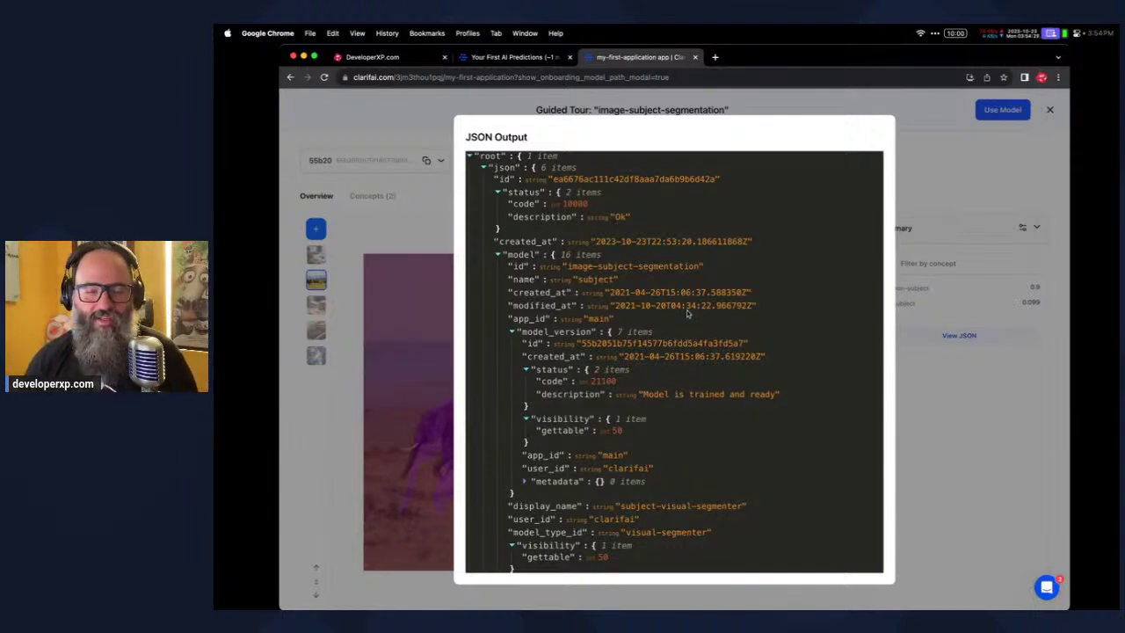
scroll(688, 313, down, 5)
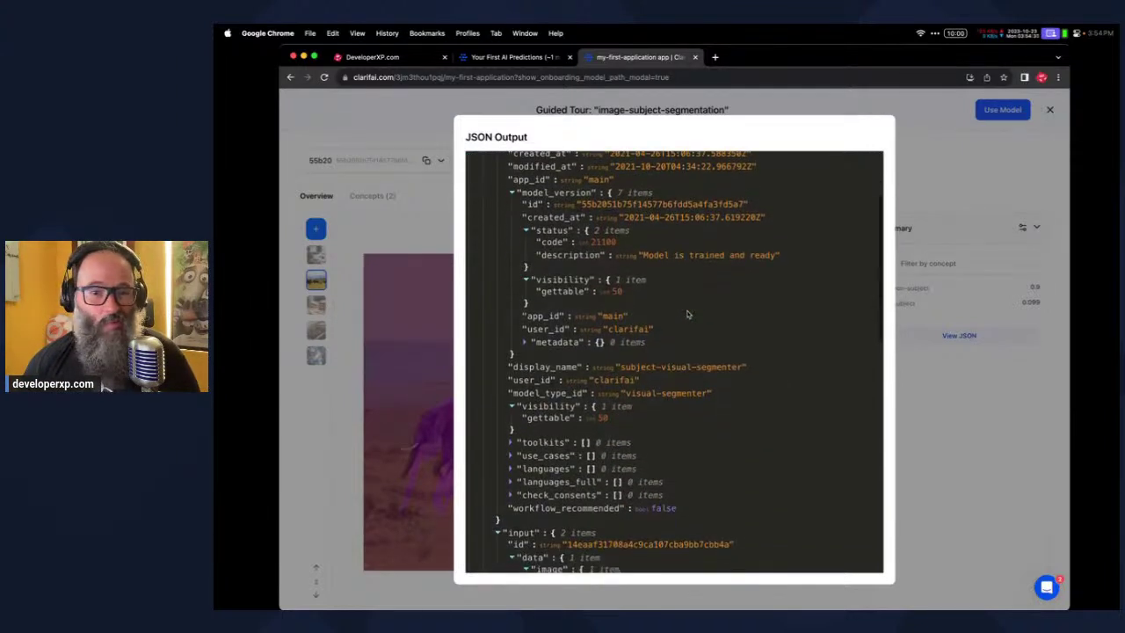
scroll(688, 313, down, 10)
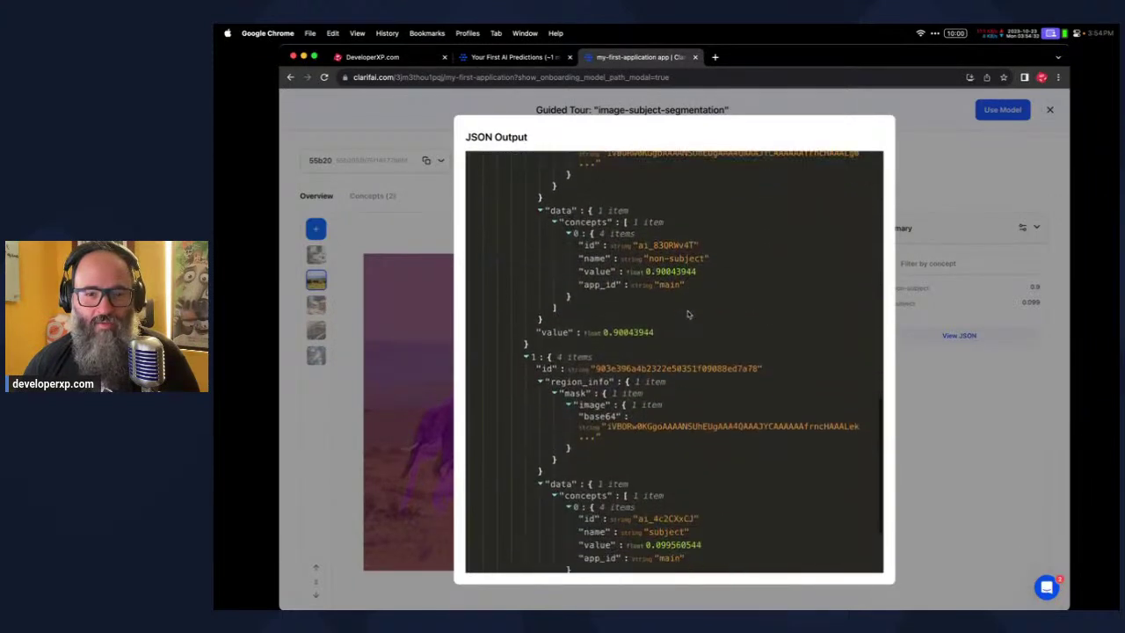
scroll(688, 310, up, 15)
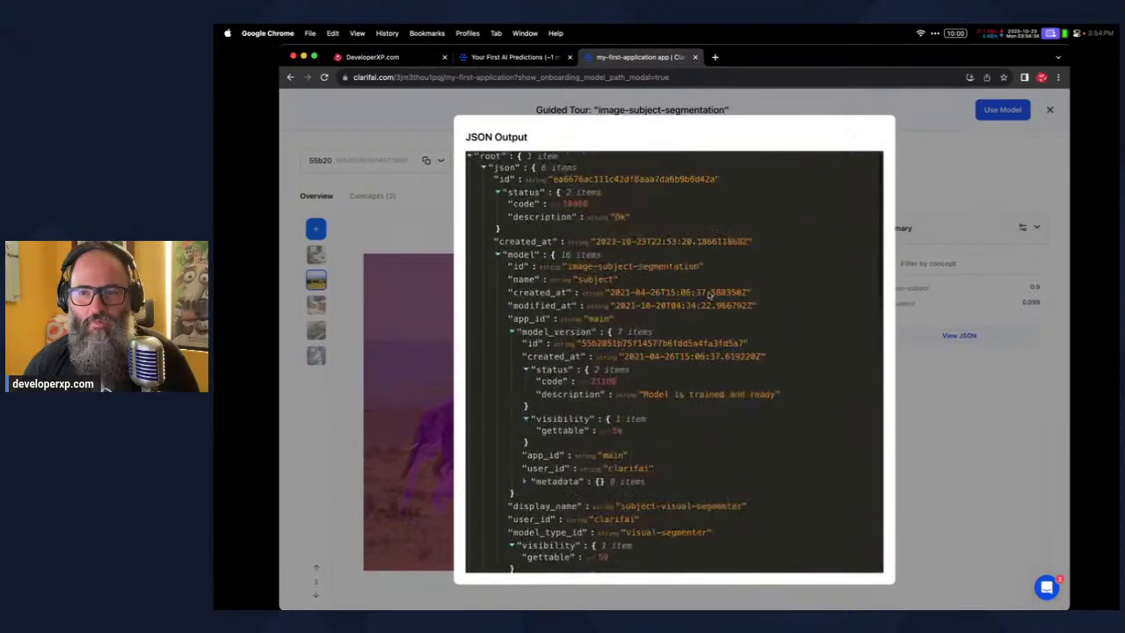
click(945, 158)
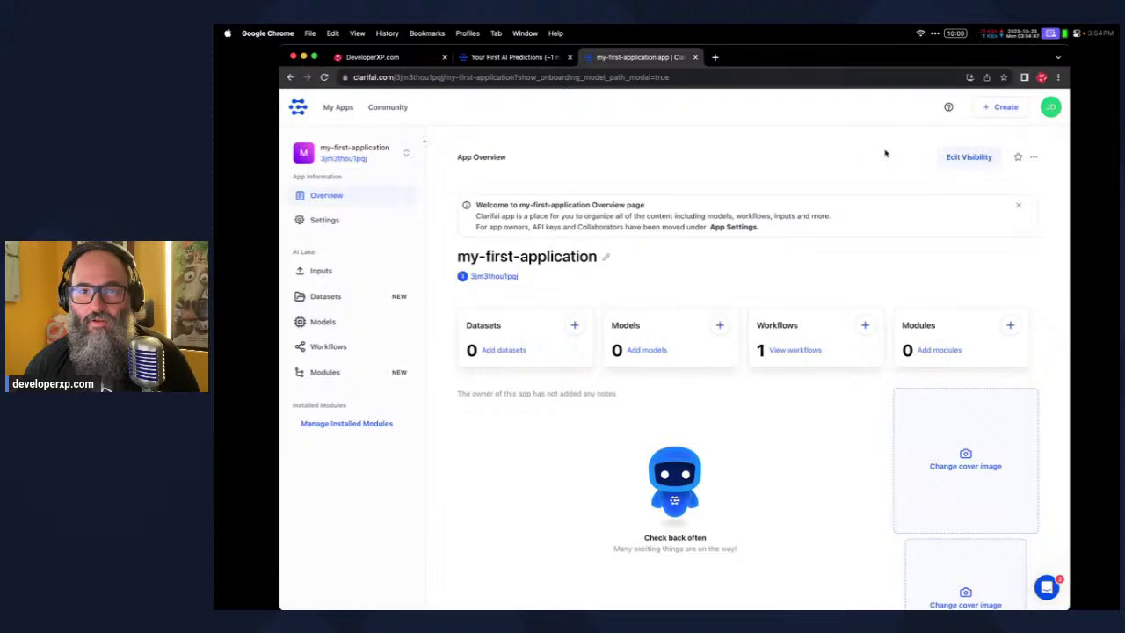
Consult Step 4 of the Your First AI Predictions guide and open the Inputs page of my-first-application
click(510, 58)
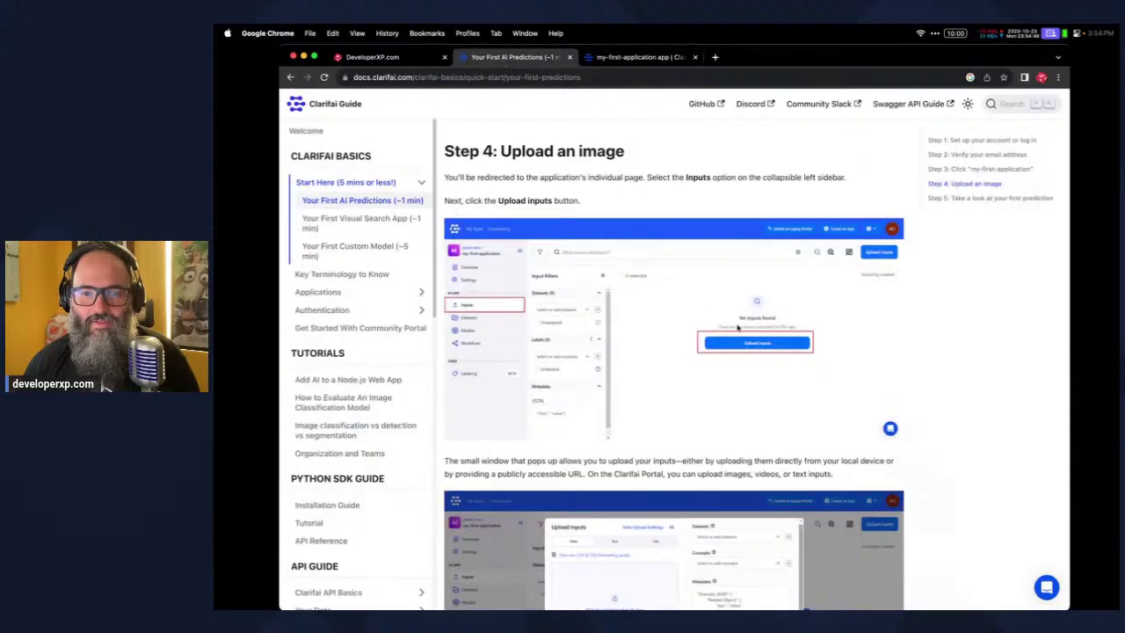
click(642, 57)
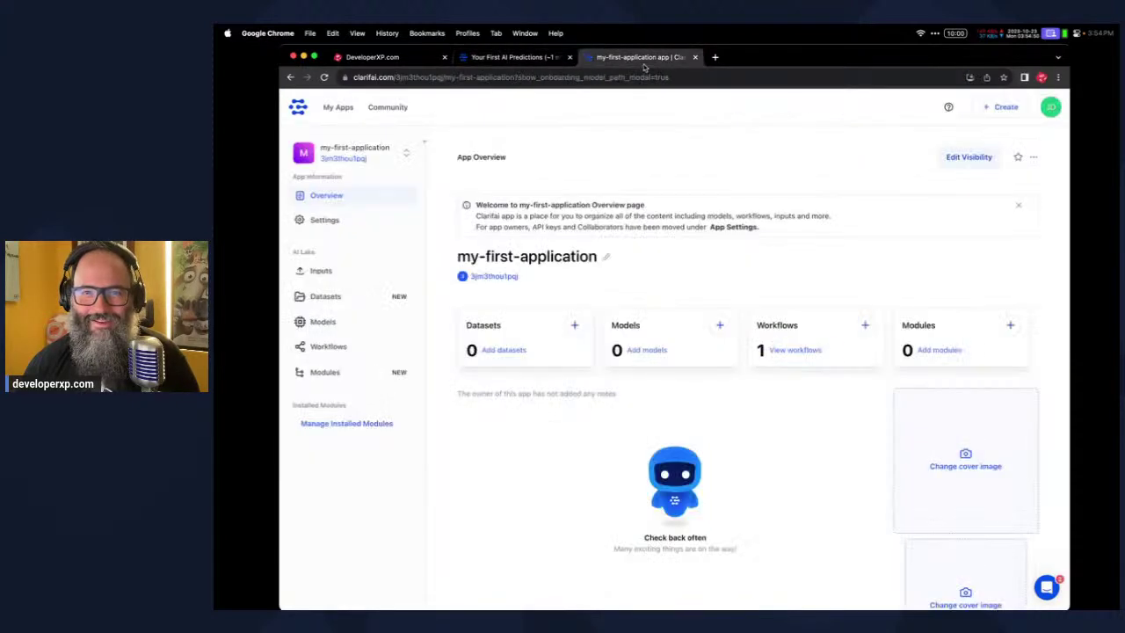
click(530, 58)
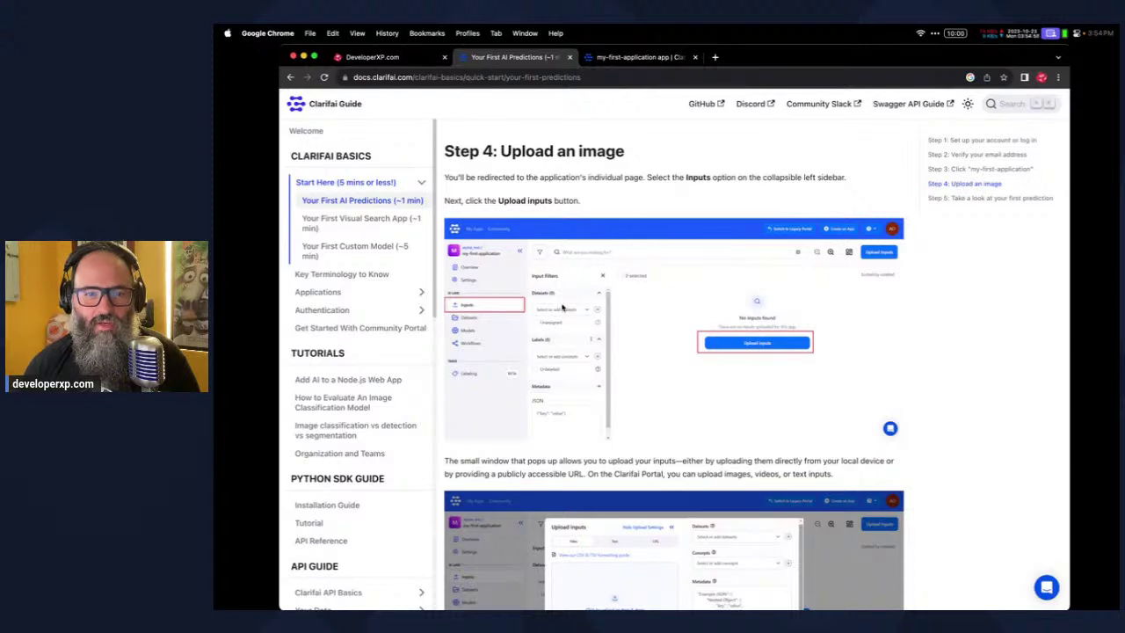
click(645, 59)
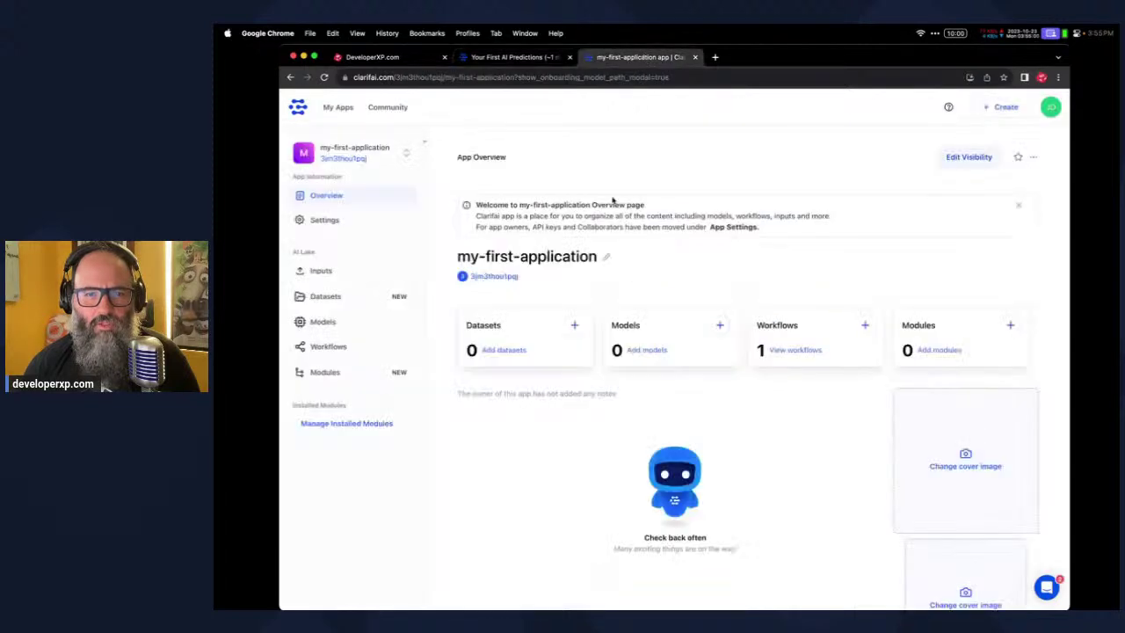
click(342, 271)
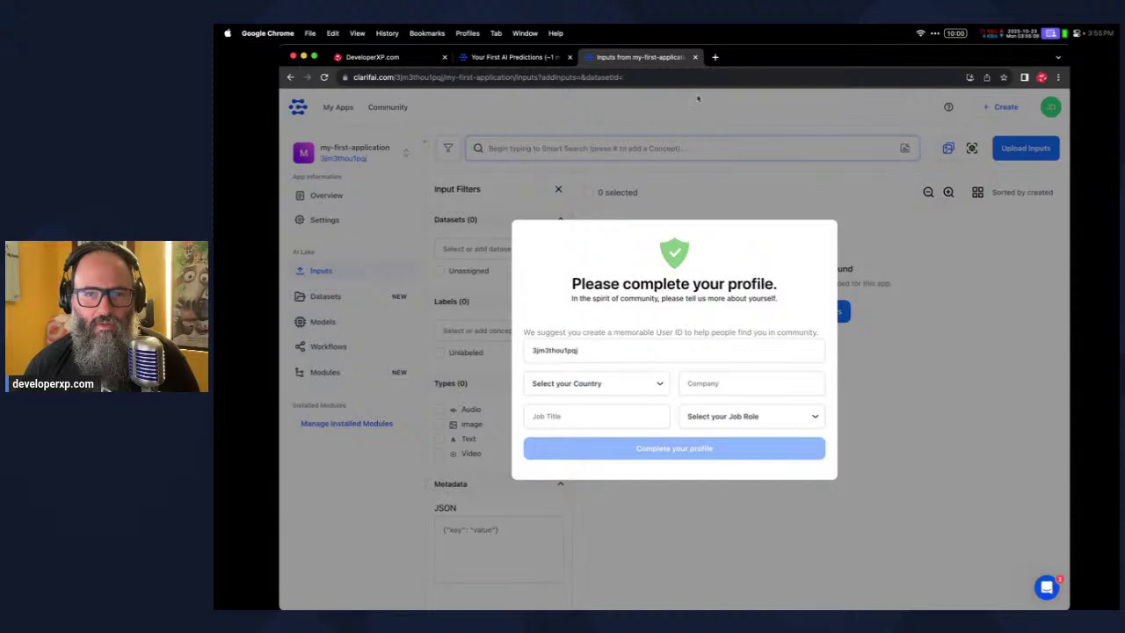
Replace the suggested User ID in the profile form with "dx"
click(582, 349)
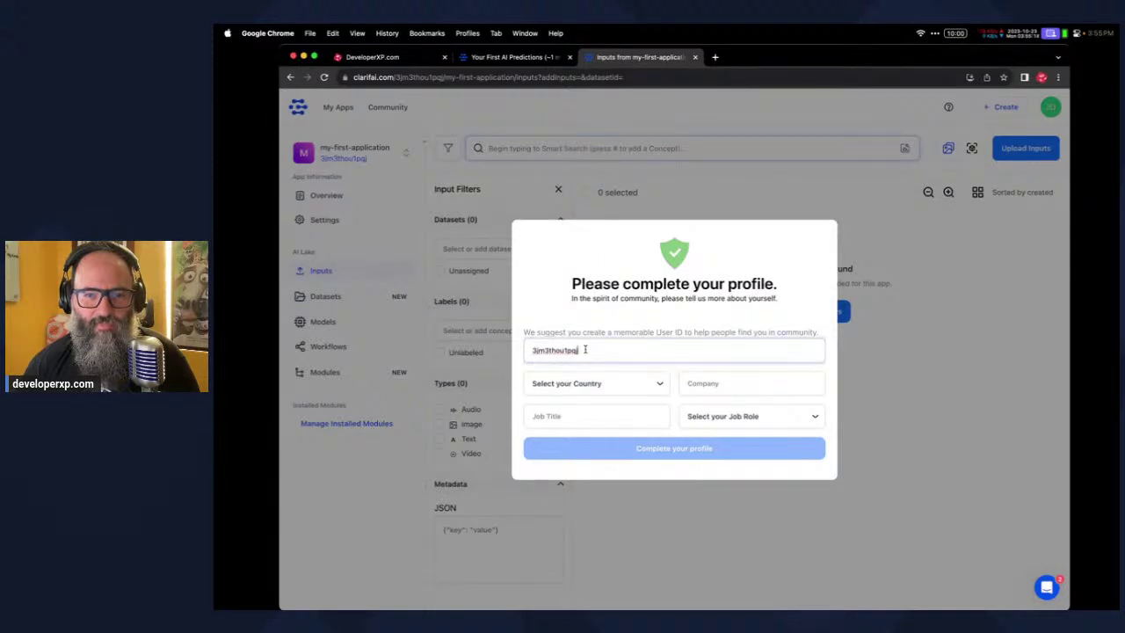
drag(584, 349, 516, 340)
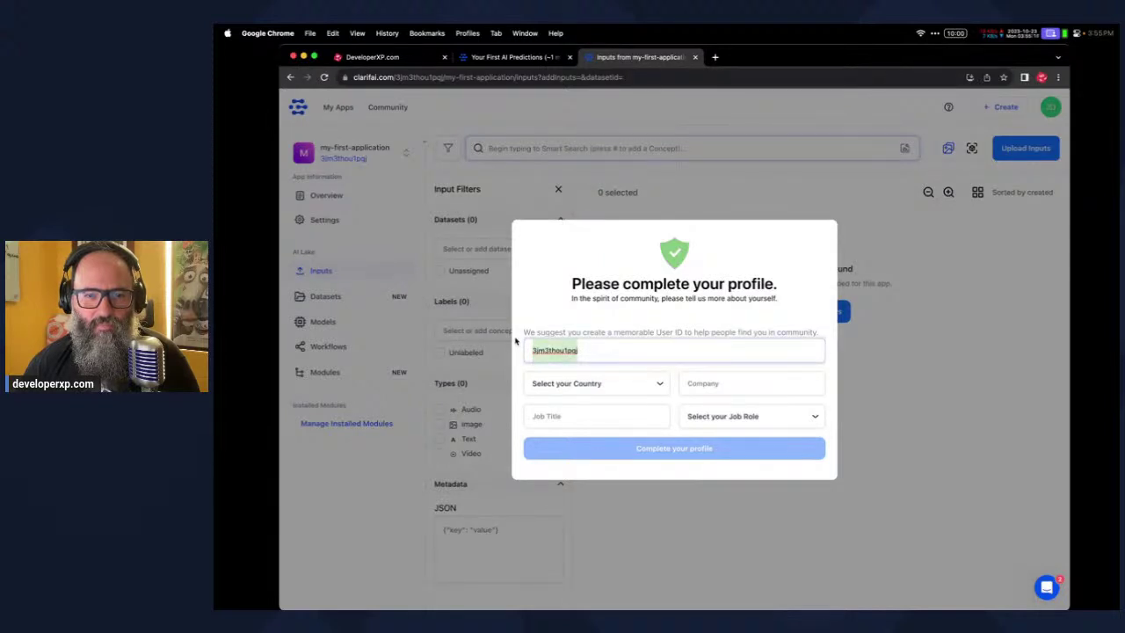
text(dx)
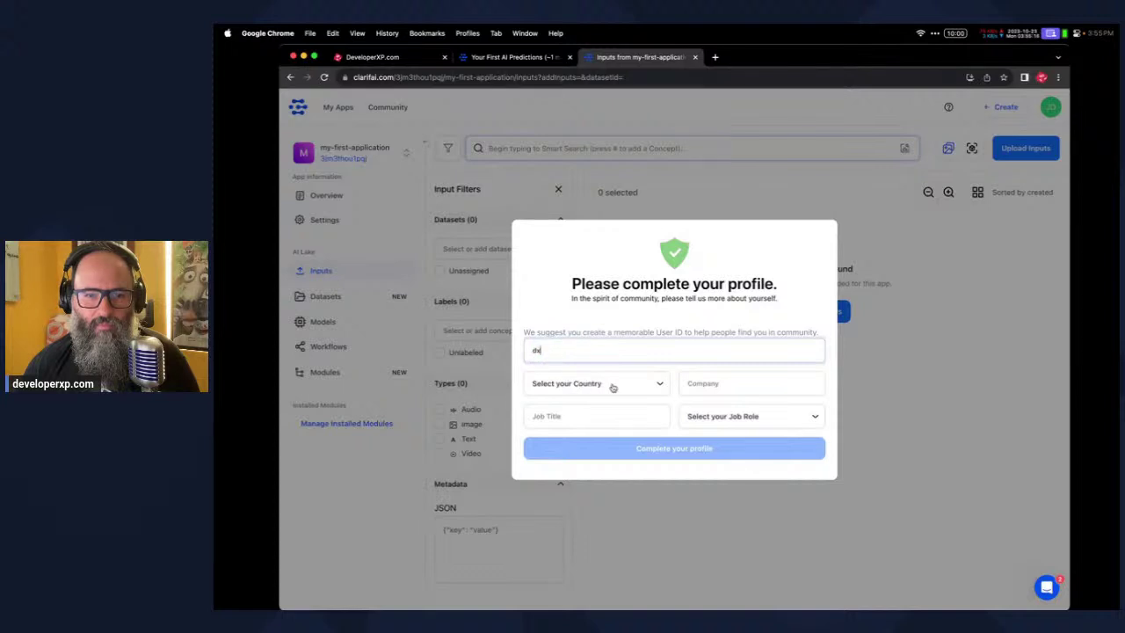
click(695, 455)
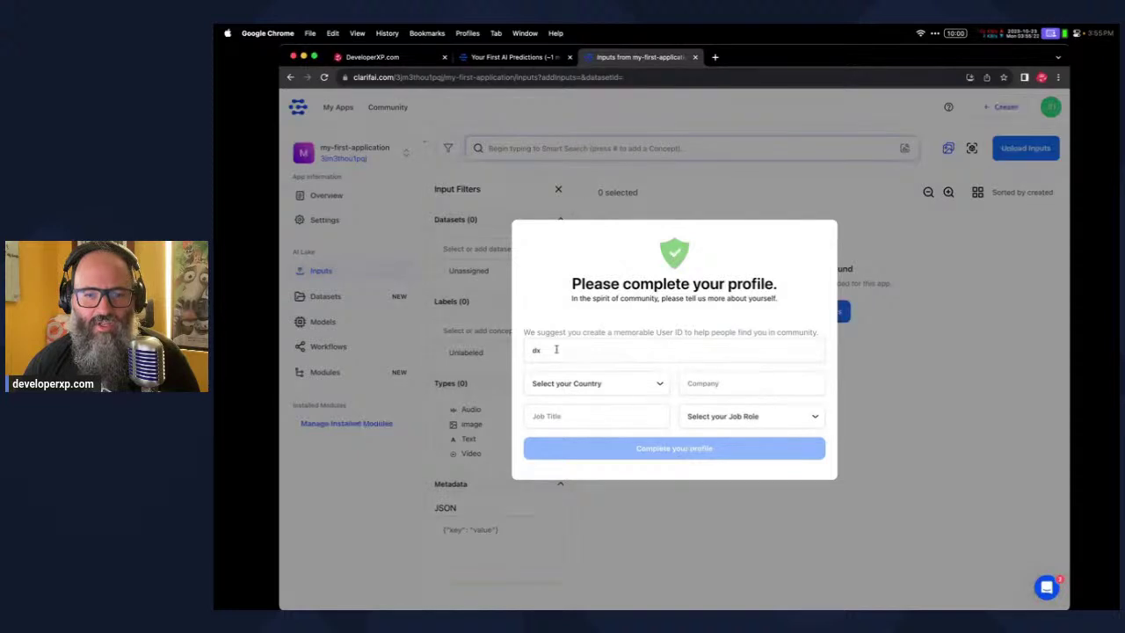
Look at the country and job role choices in the profile form
click(632, 390)
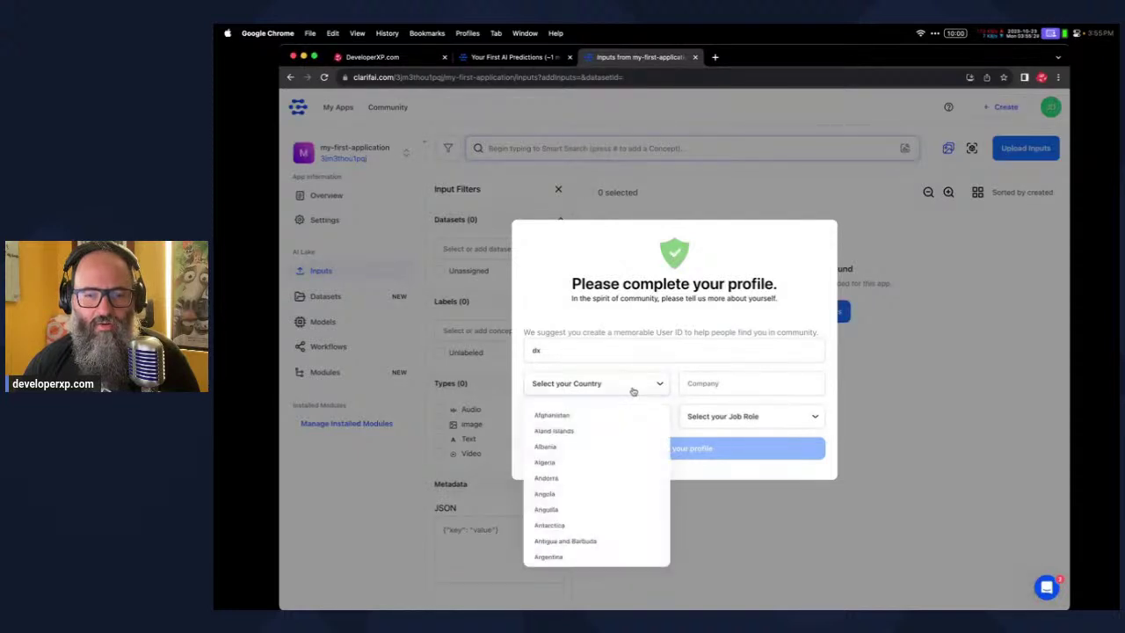
click(633, 390)
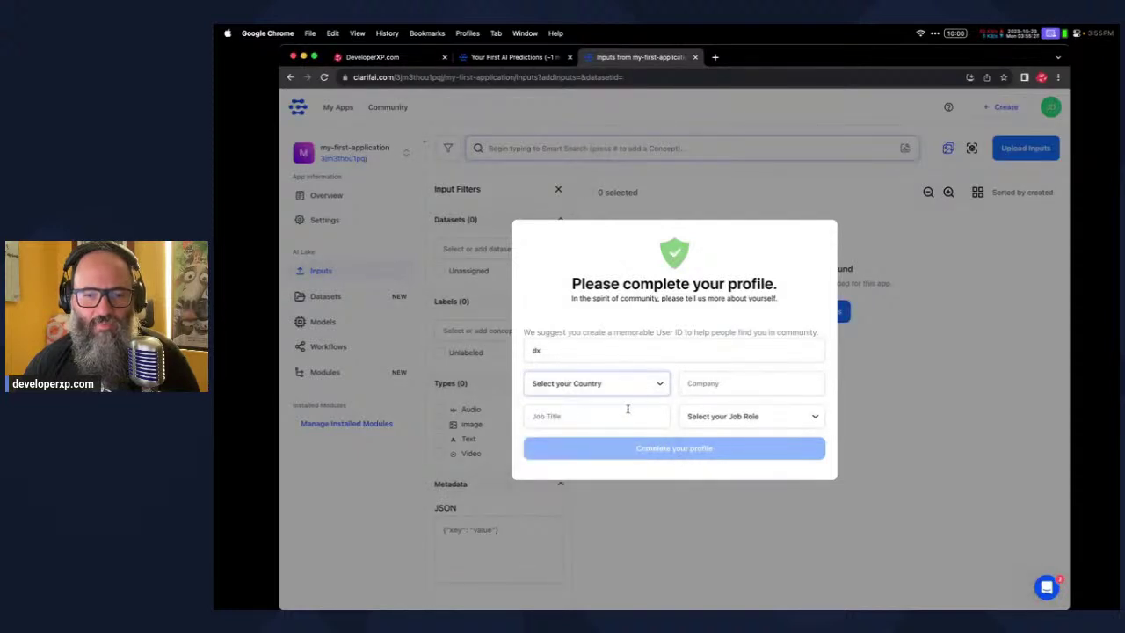
click(713, 426)
click(707, 415)
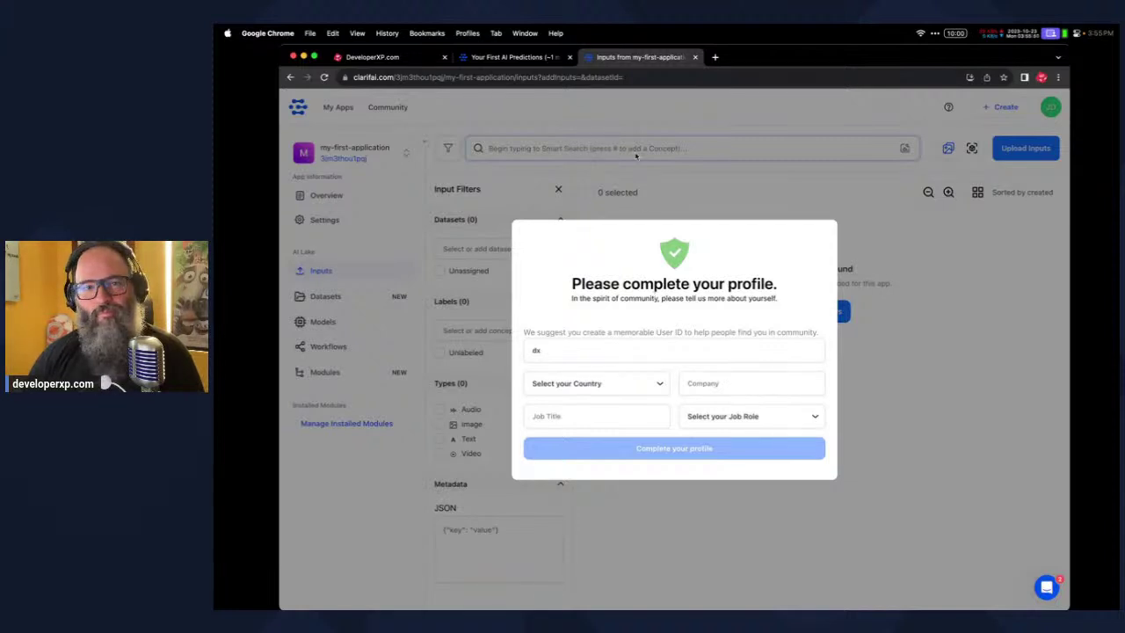
Check the guide's image upload instructions and return to the Inputs page of the app
click(517, 56)
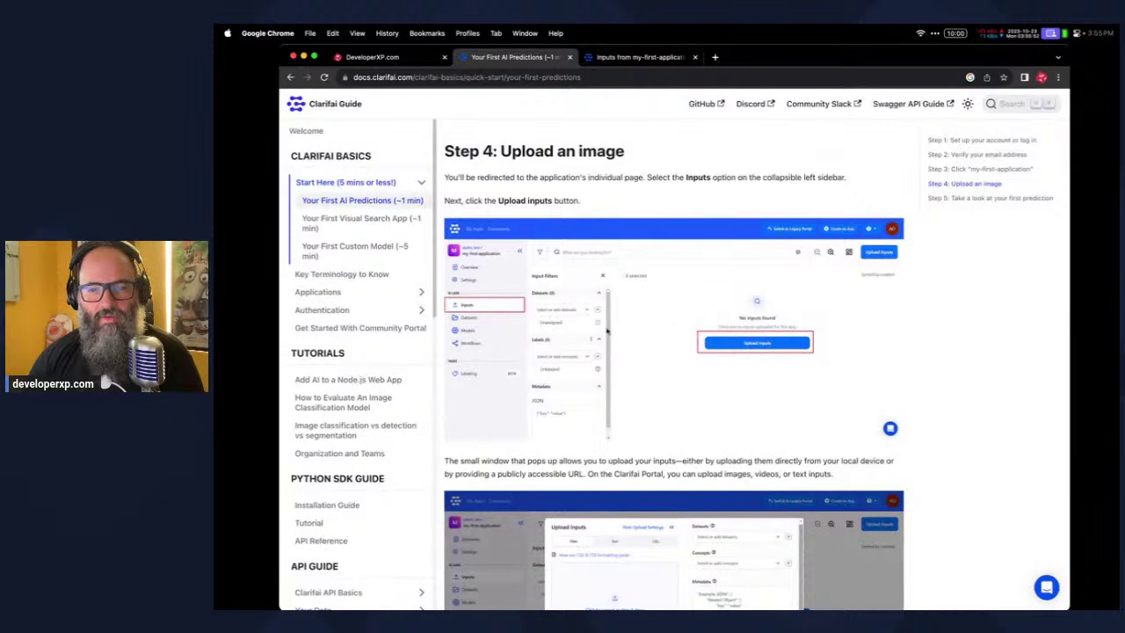
click(626, 58)
click(695, 57)
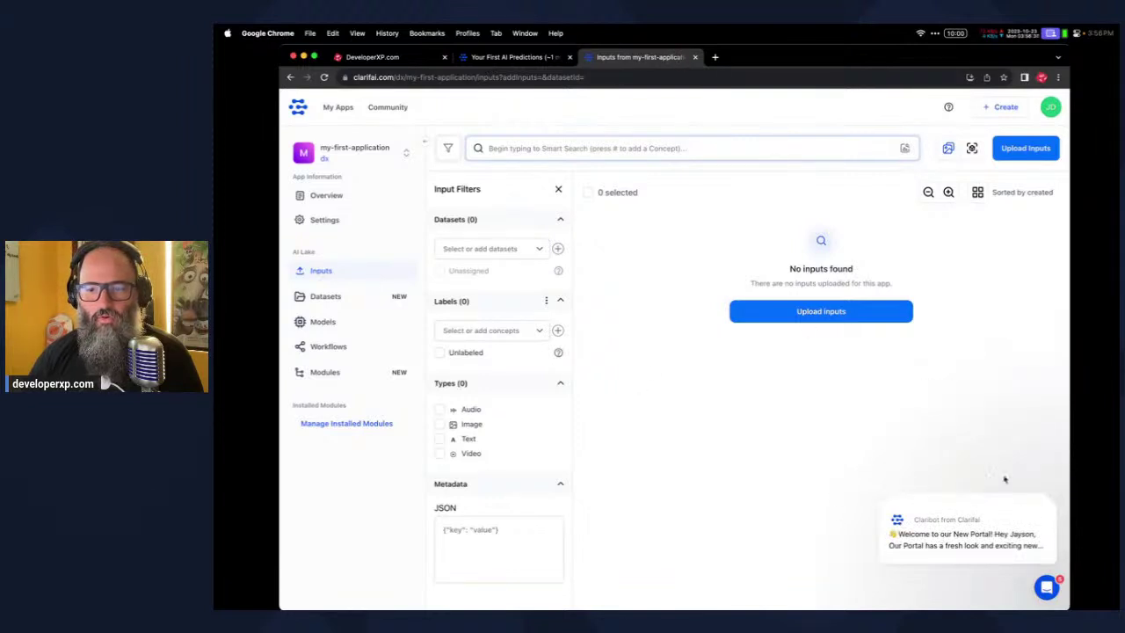
Dismiss the Claribot notifications, the help messenger and the survey about goals for joining Clarifai
mouse_move(1010, 527)
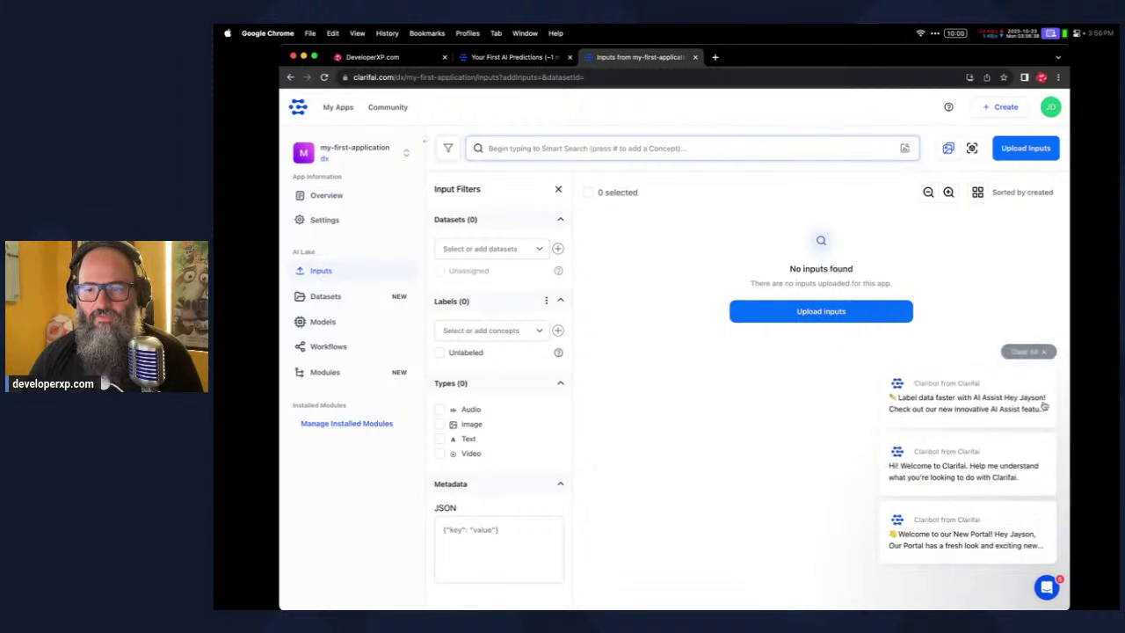
click(1025, 351)
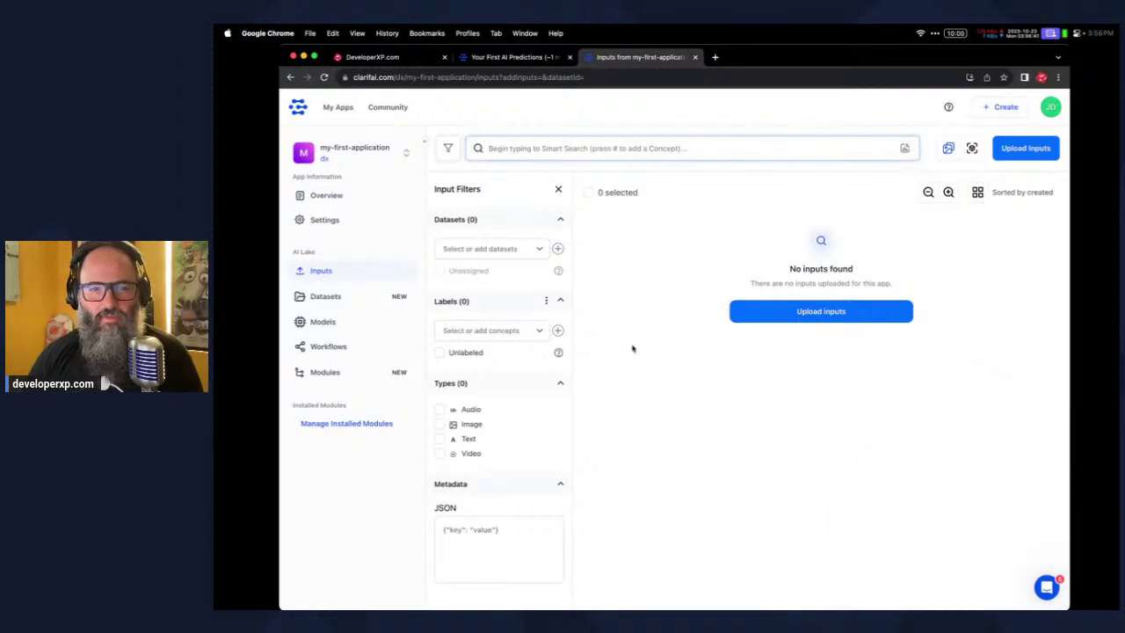
click(1047, 587)
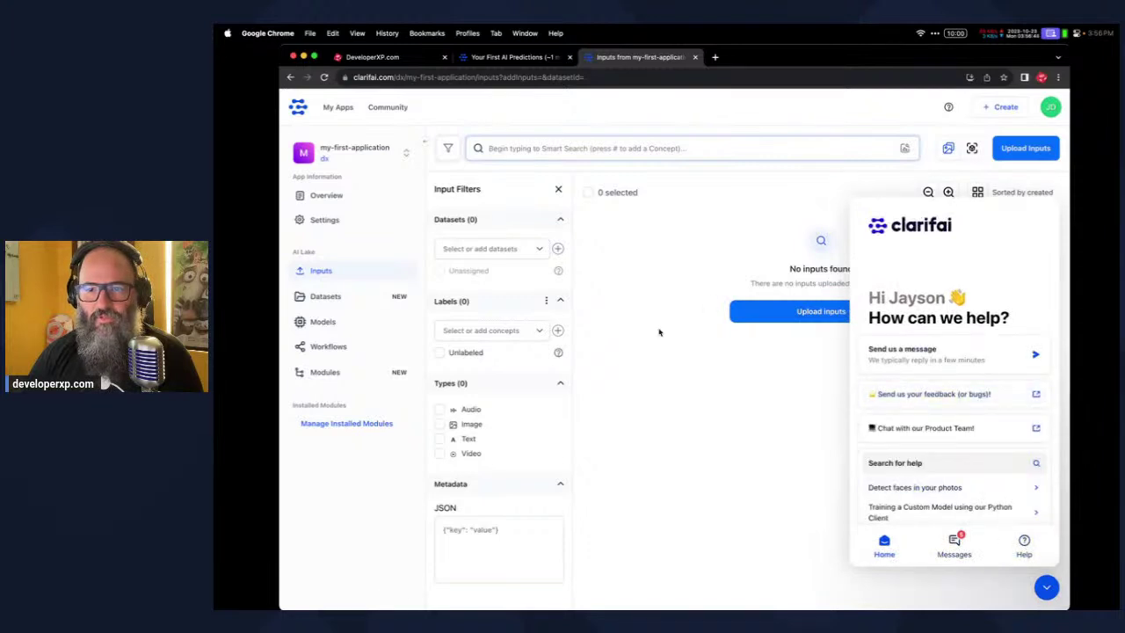
click(1041, 589)
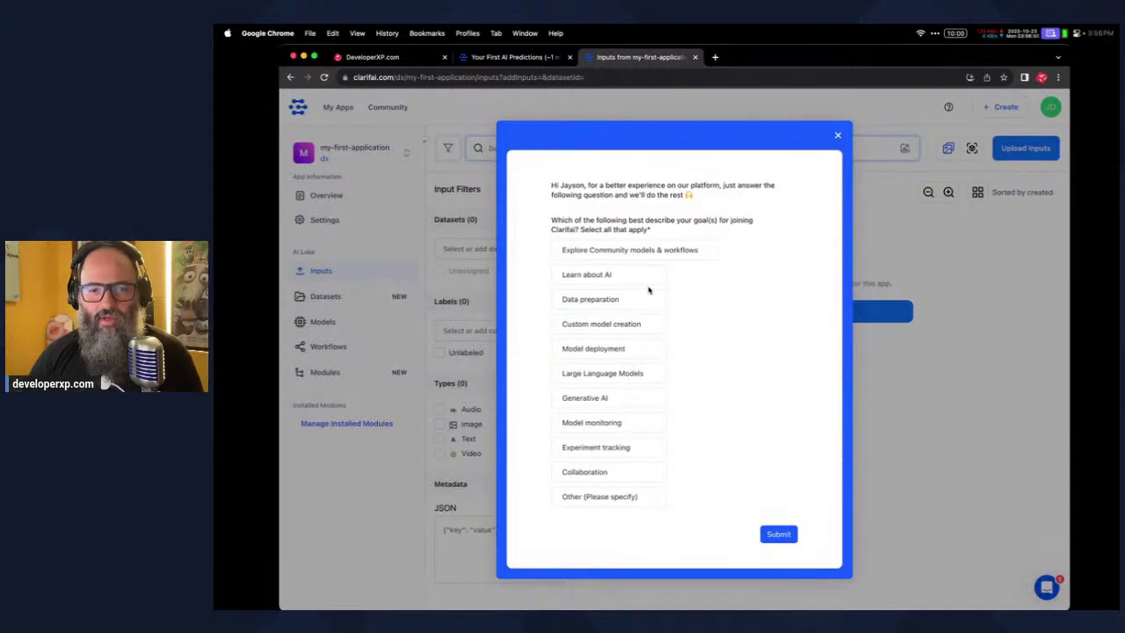
click(837, 135)
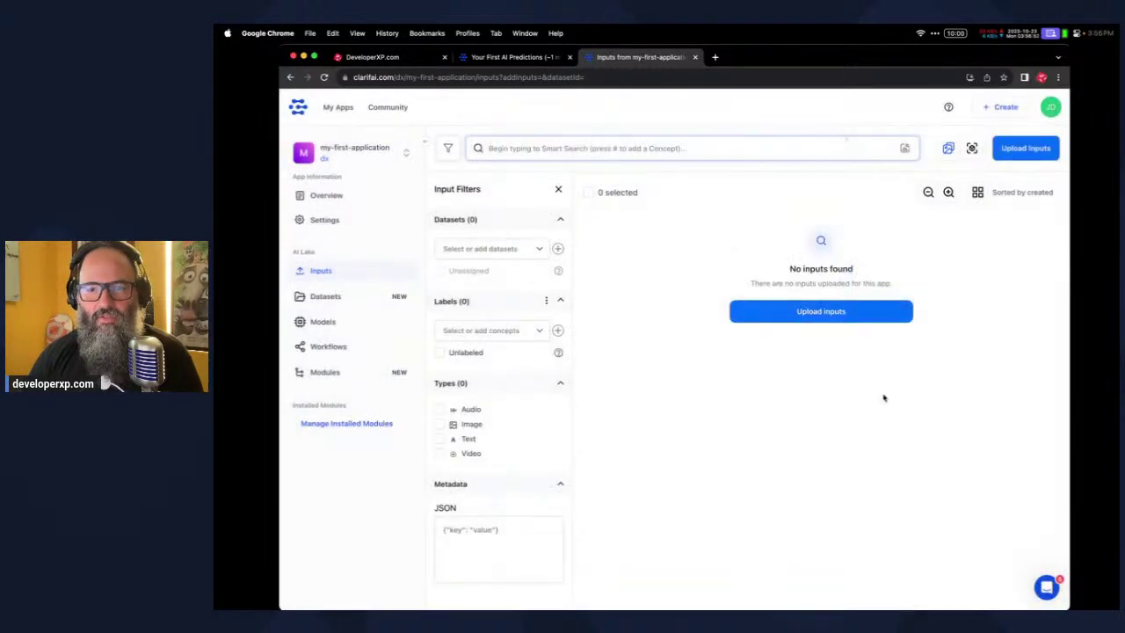
Read the guide's Step 4 on uploading an image and the start of Step 5 on the first prediction
click(506, 57)
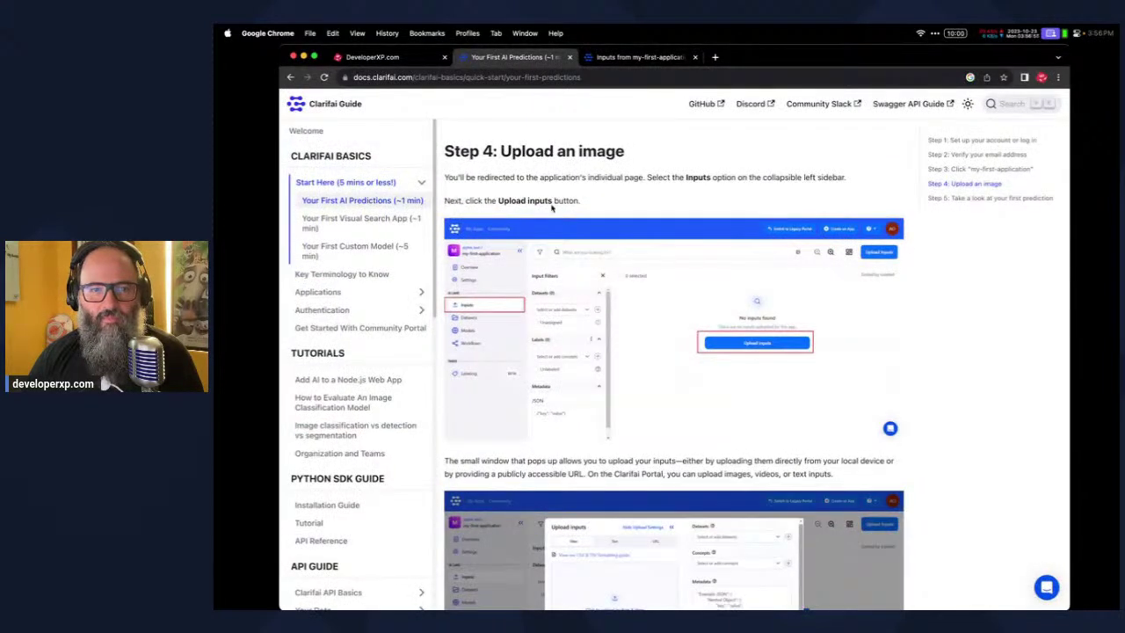
scroll(598, 247, down, 3)
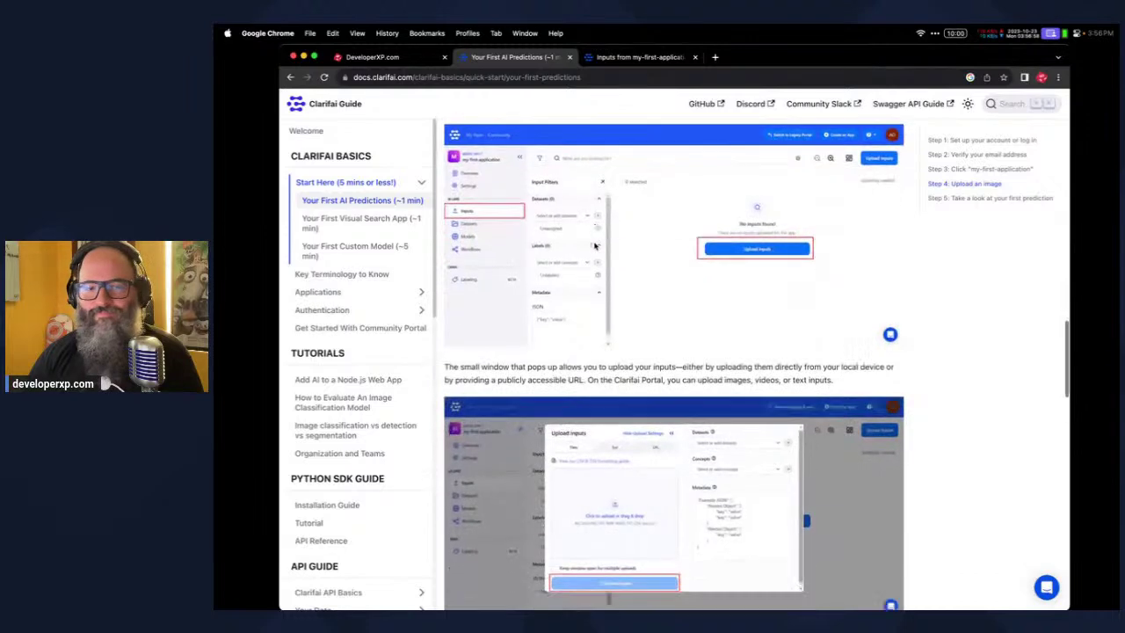
scroll(608, 252, down, 2)
scroll(614, 260, down, 1)
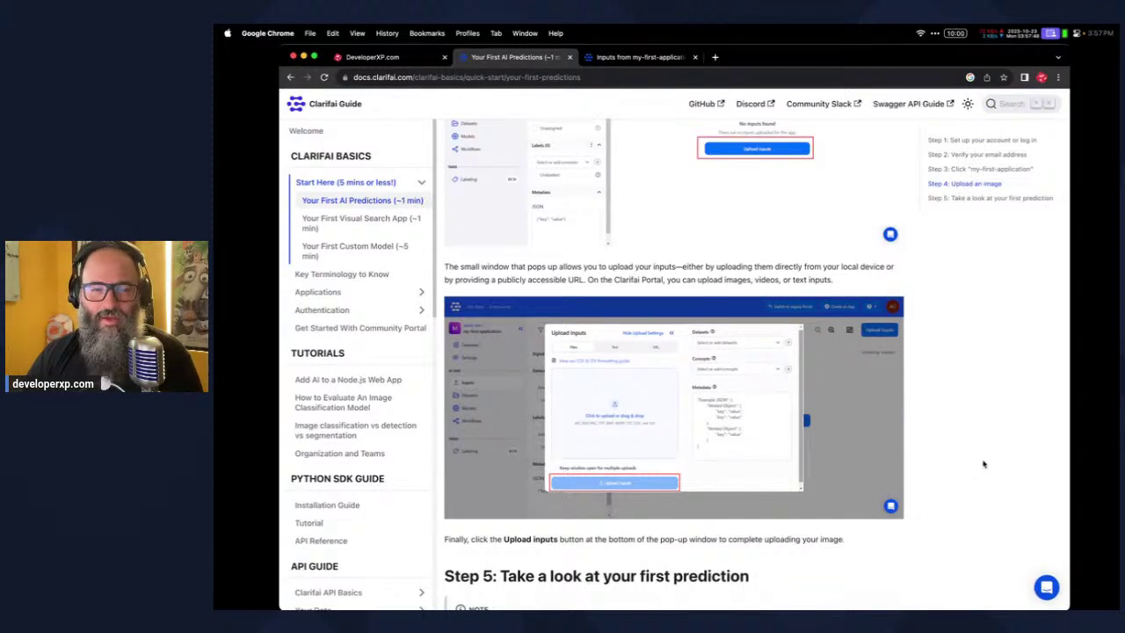
scroll(961, 458, down, 3)
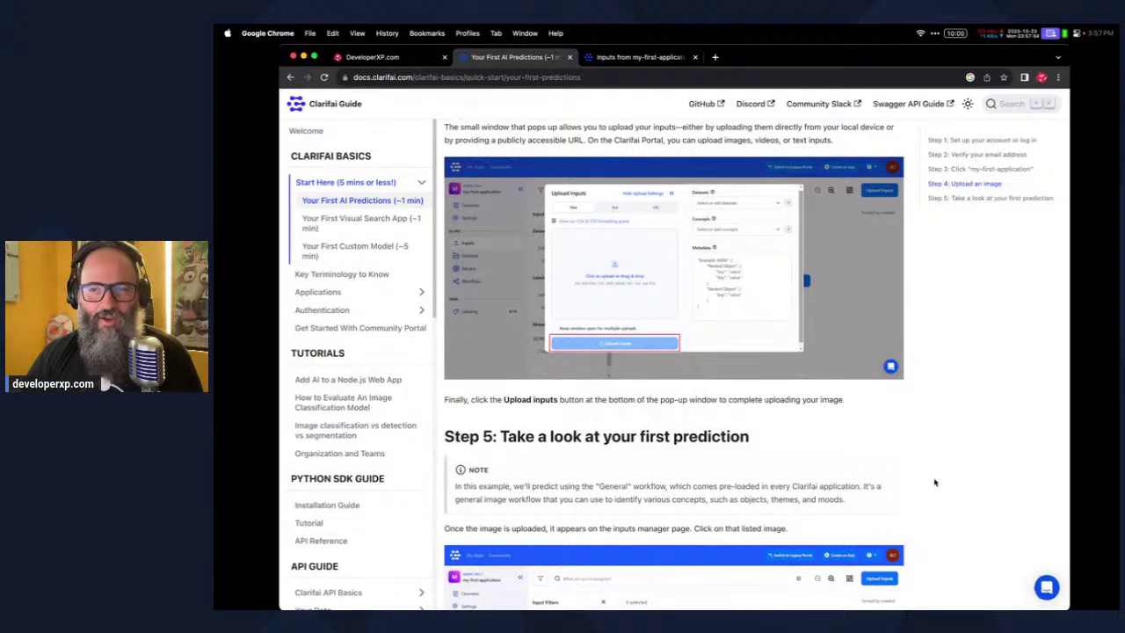
scroll(934, 478, up, 1)
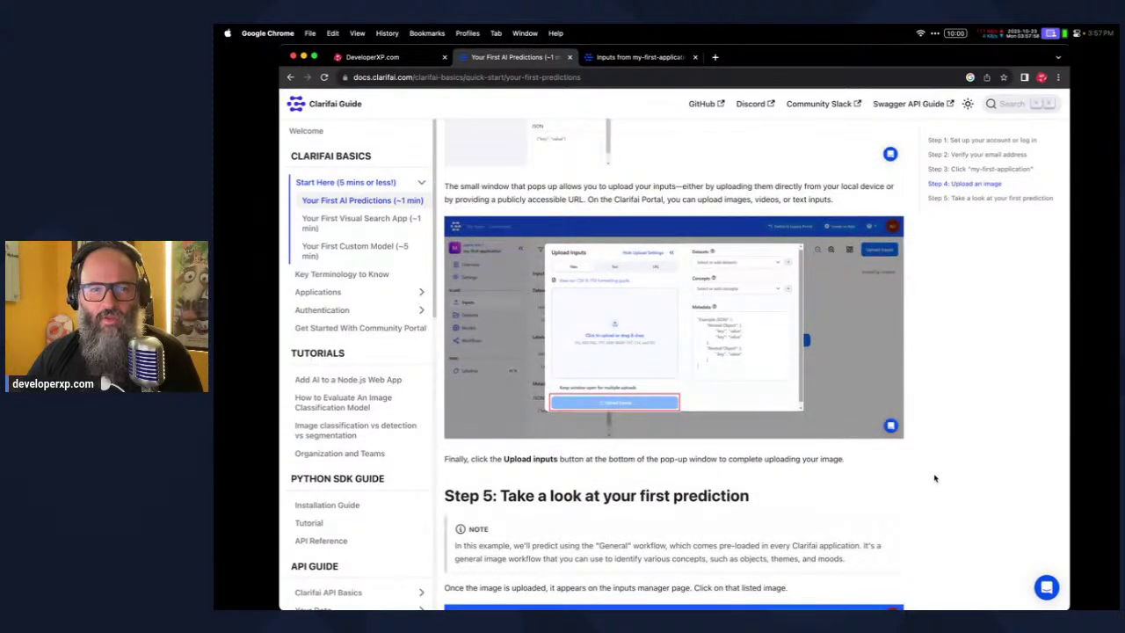
scroll(934, 478, down, 3)
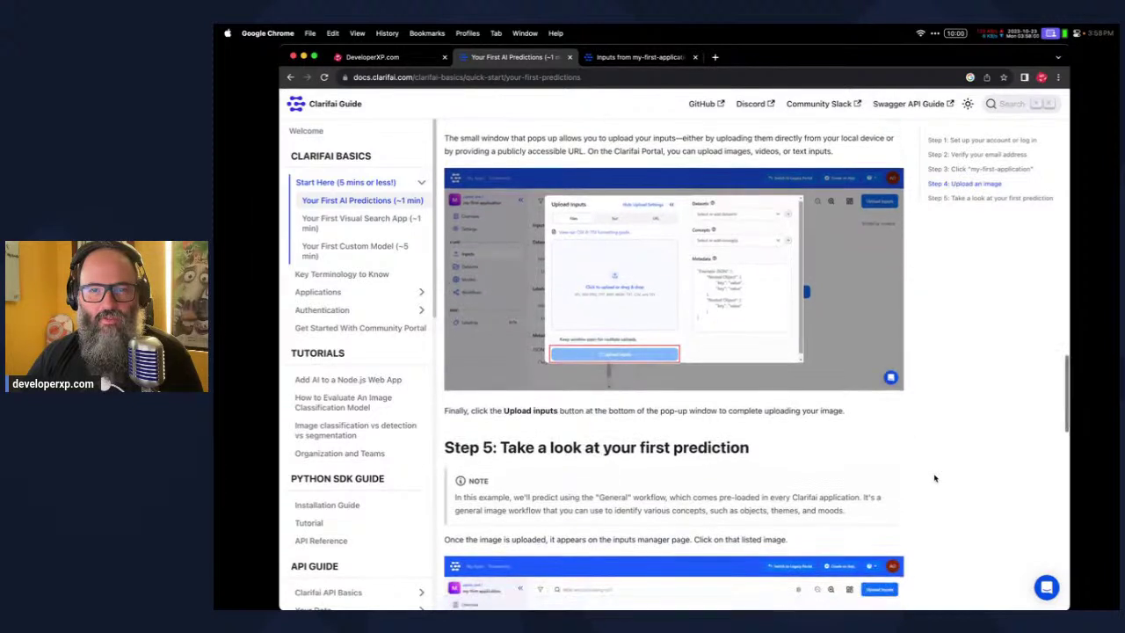
scroll(934, 478, down, 2)
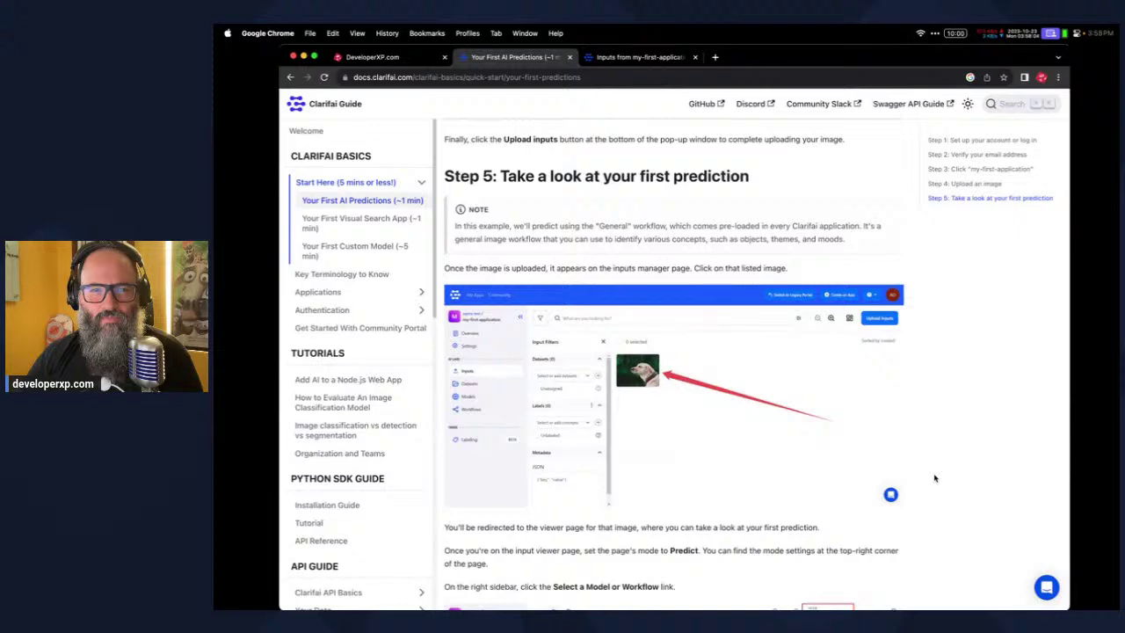
Upload a screenshot image of the Python Settings window from Finder to the inputs of my-first-application
click(628, 58)
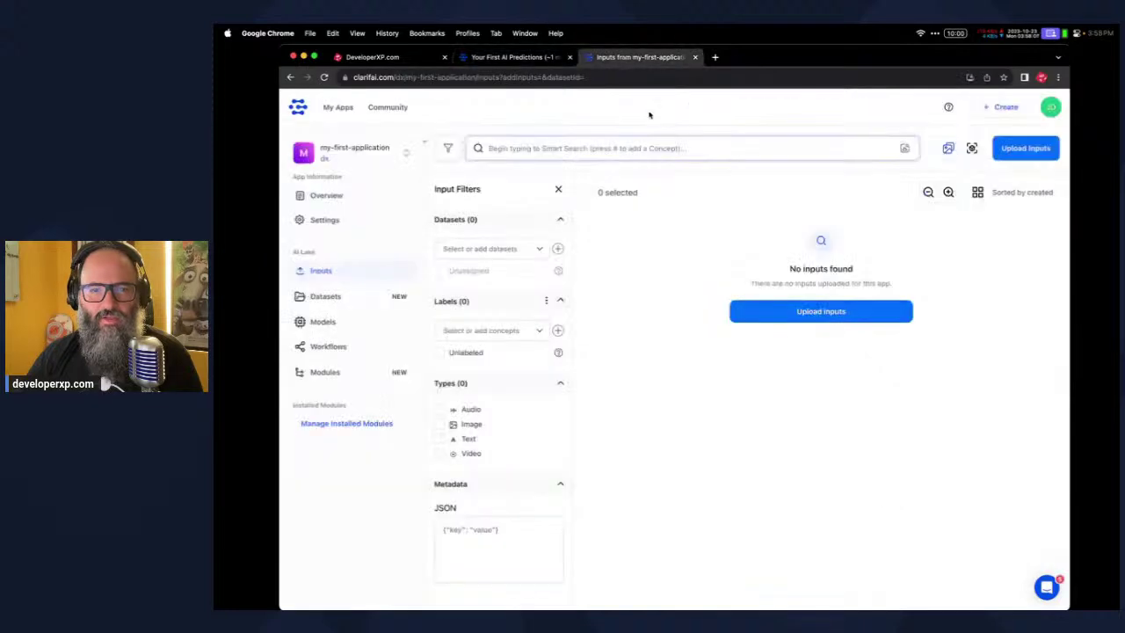
click(803, 311)
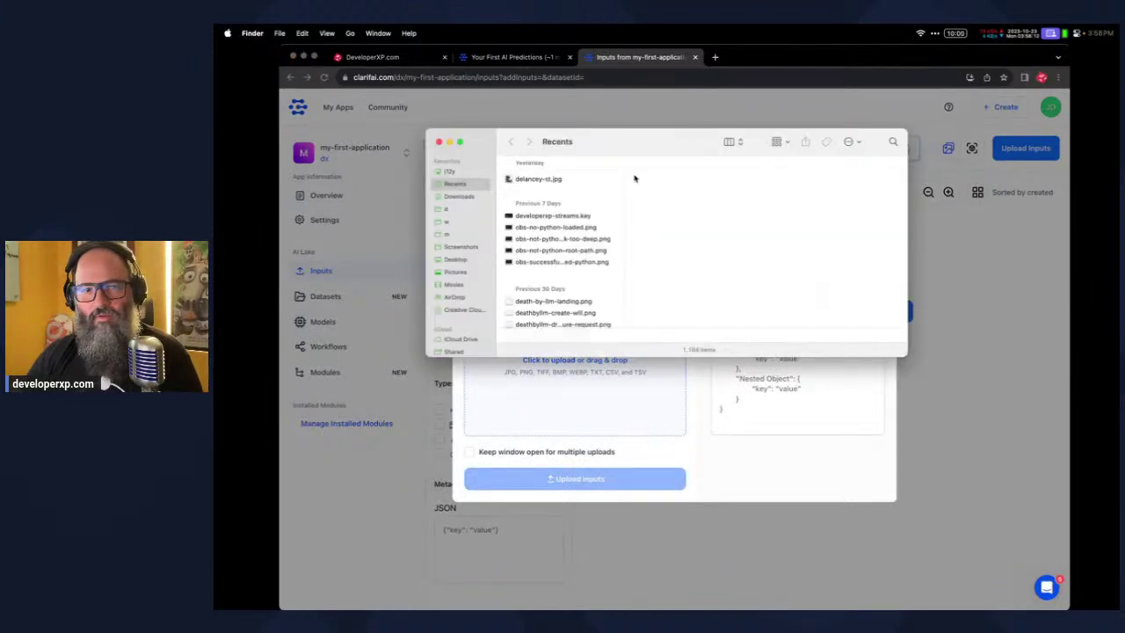
key(super+Tab)
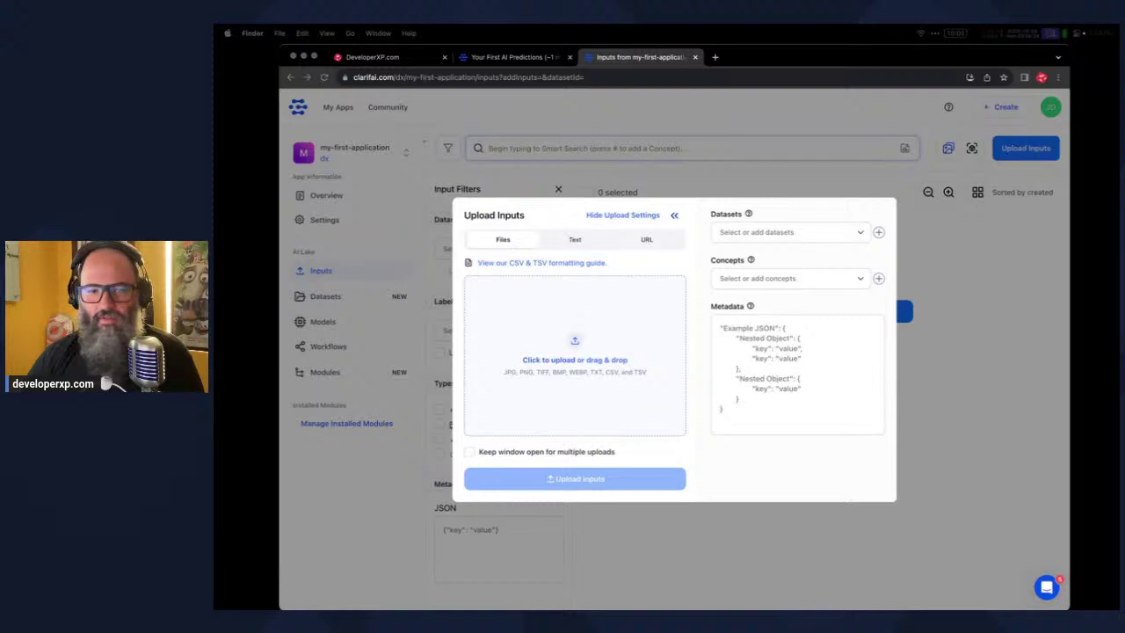
drag(879, 447, 606, 356)
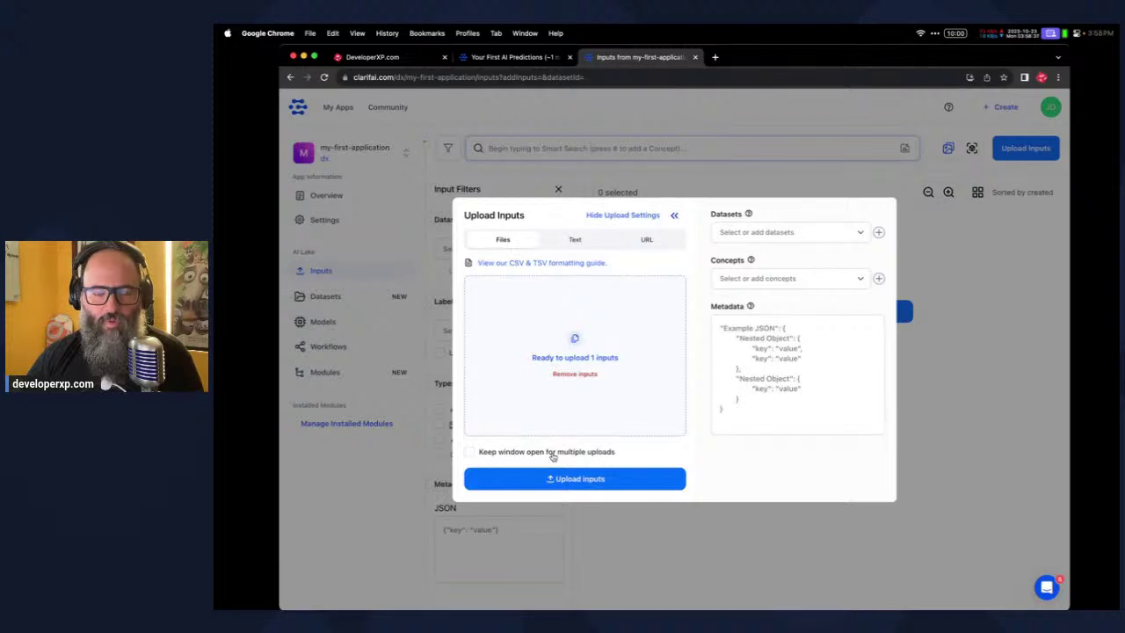
click(602, 479)
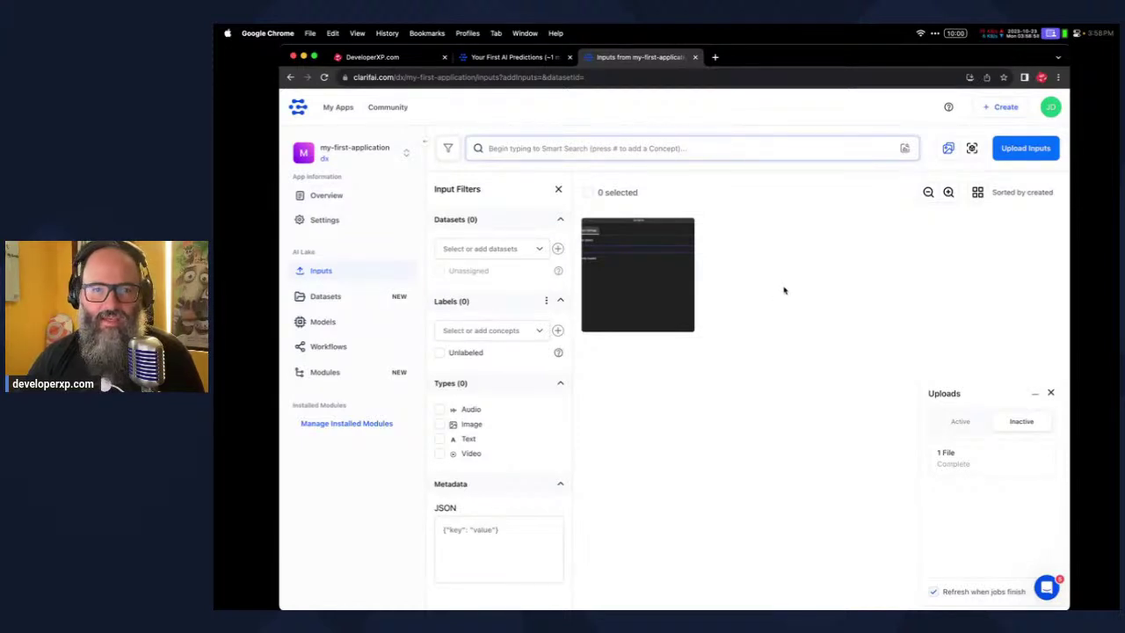
Check the guide's Step 5 instructions on Predict mode and model or workflow selection, and return to the Inputs page
click(504, 57)
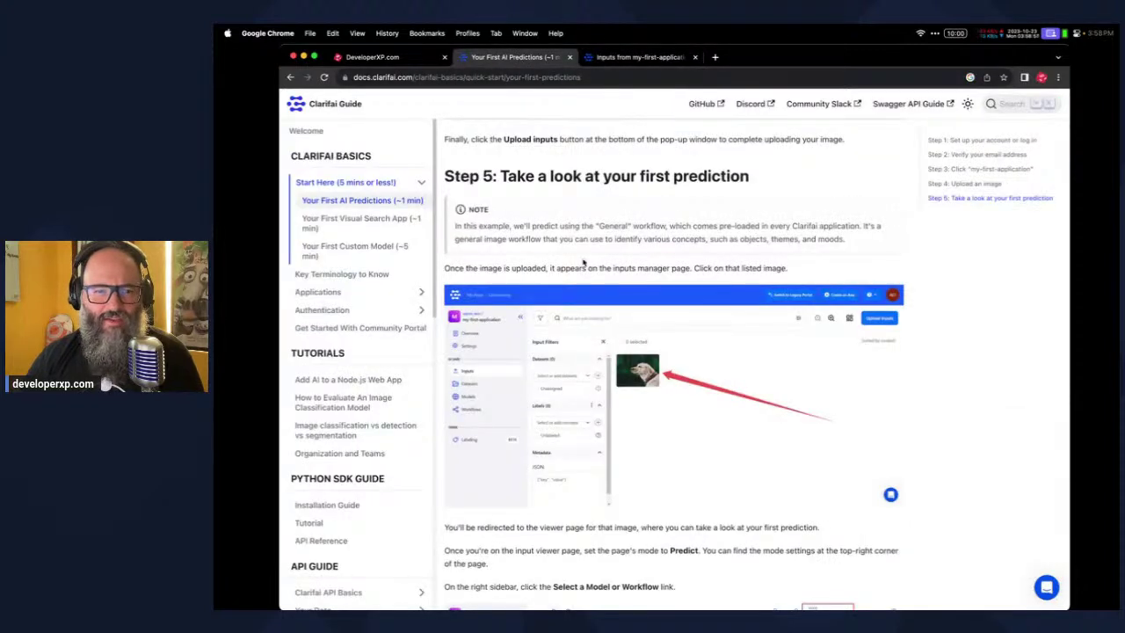
scroll(582, 261, down, 5)
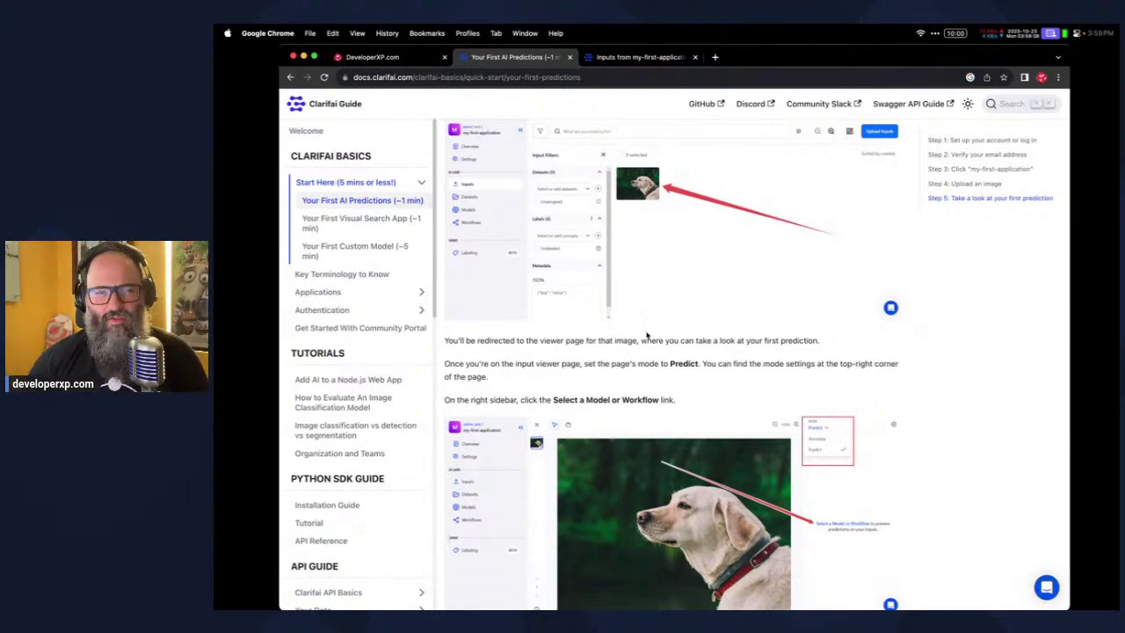
scroll(696, 334, down, 2)
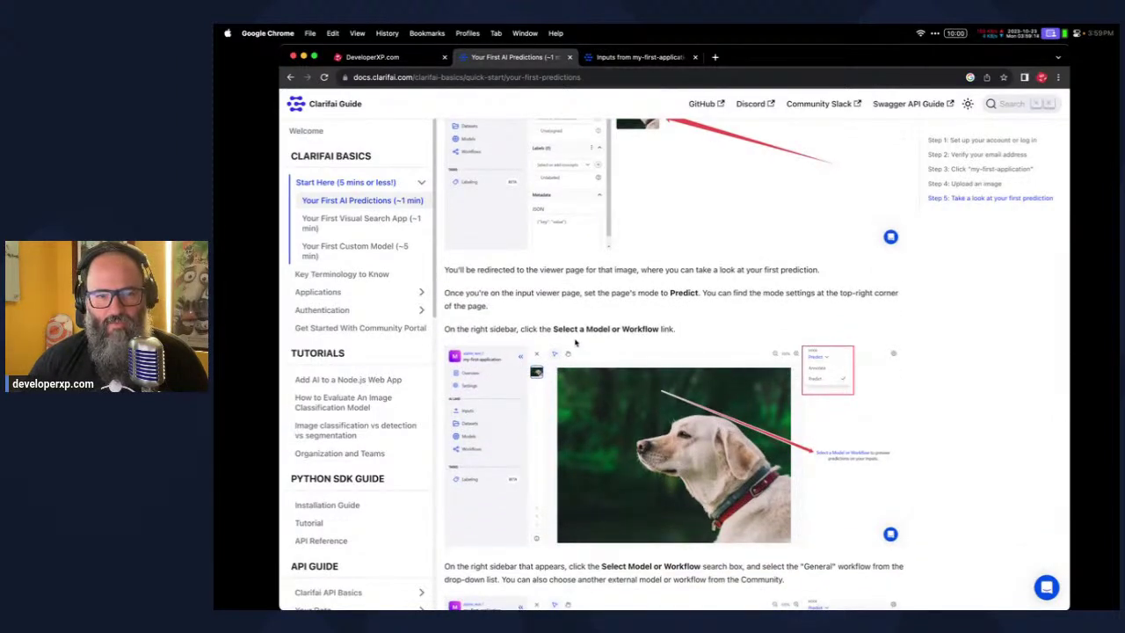
click(653, 60)
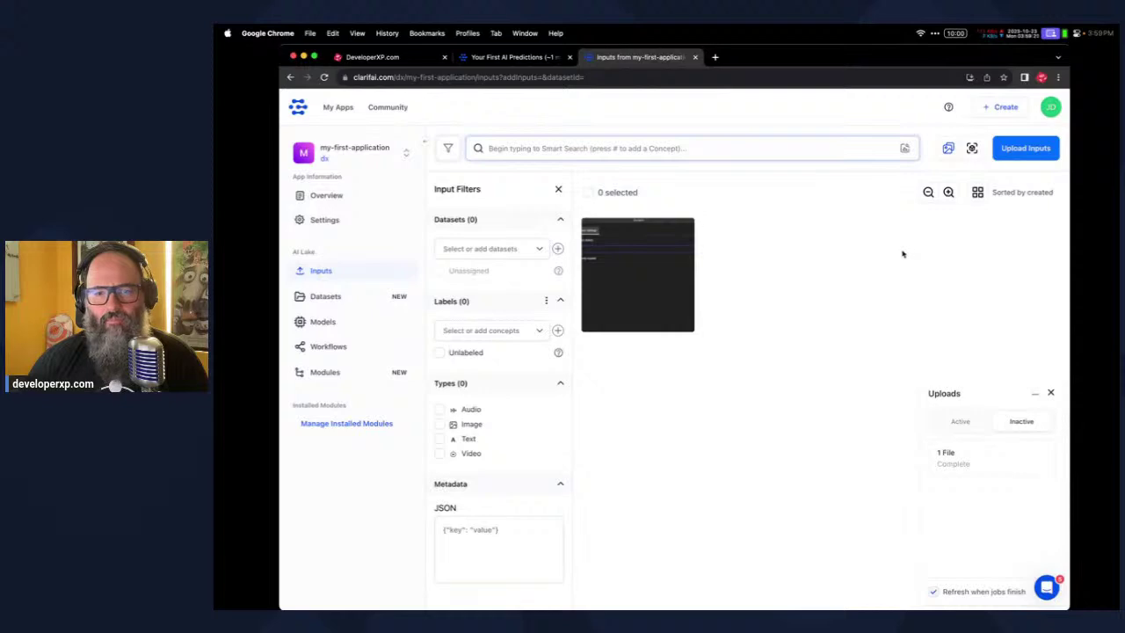
Review the guide's upload instructions again and compare them with Step 5 on opening the listed image
click(527, 58)
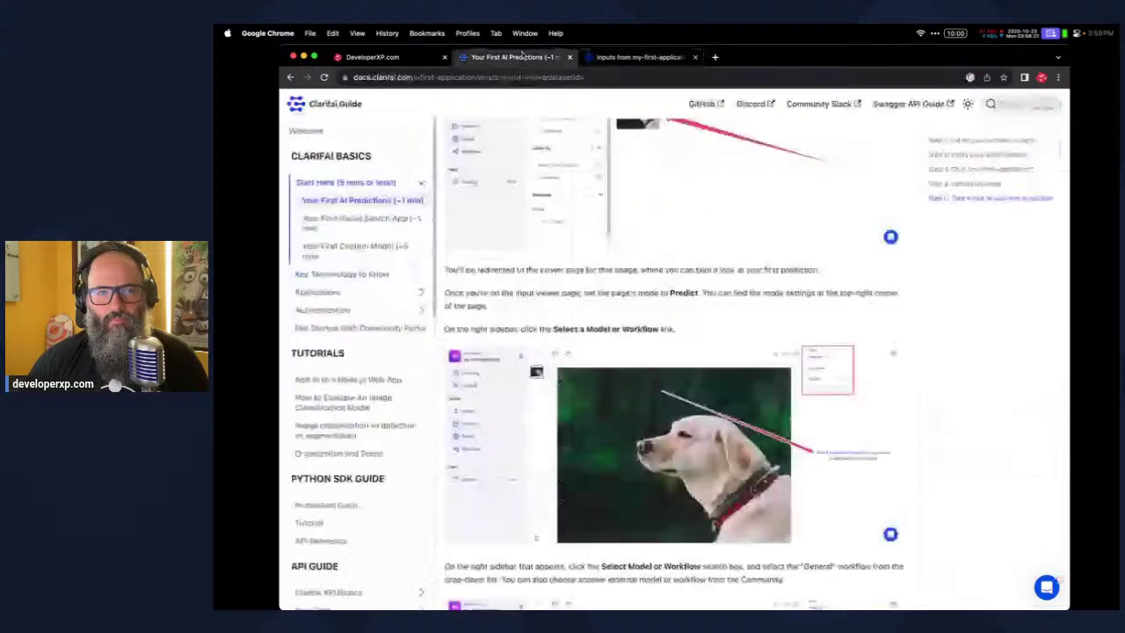
scroll(681, 231, up, 3)
scroll(680, 232, up, 5)
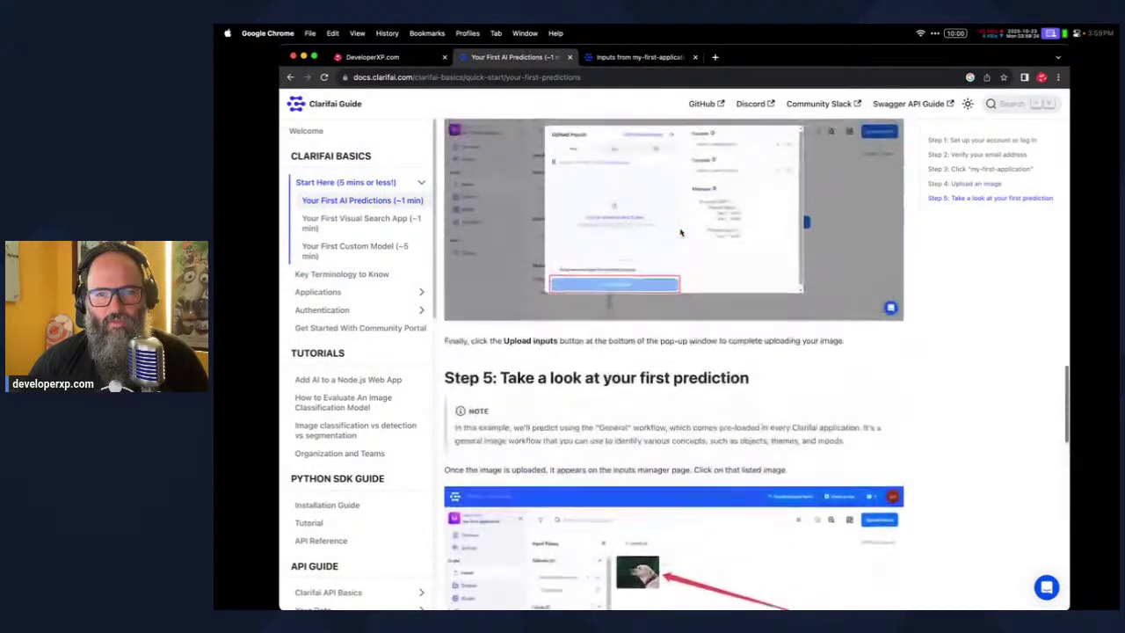
scroll(680, 231, up, 4)
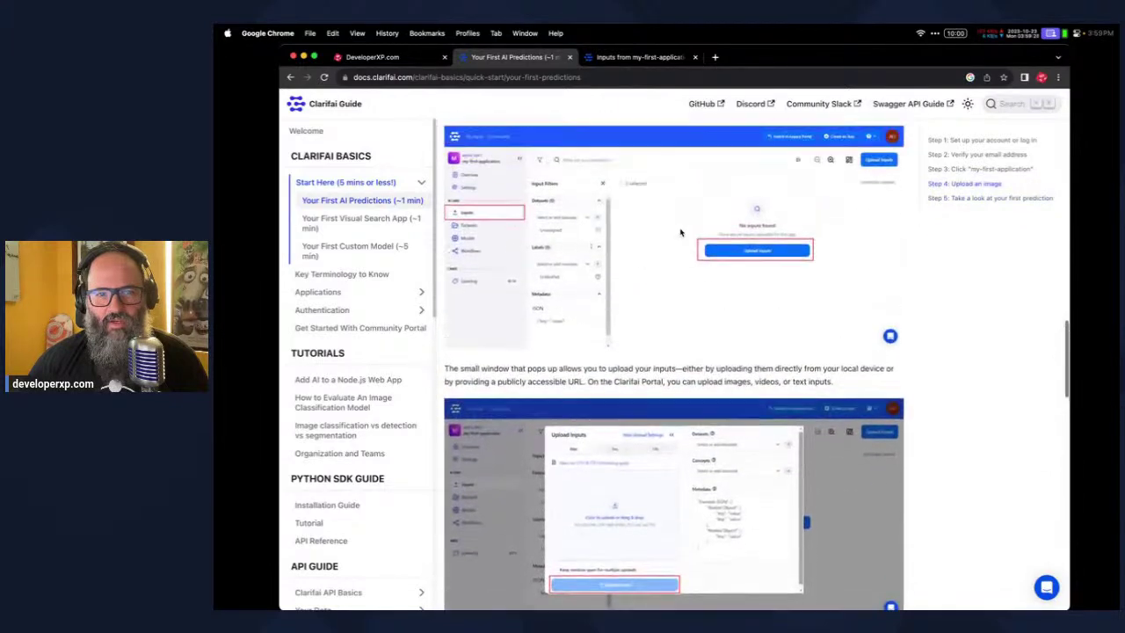
scroll(750, 257, down, 3)
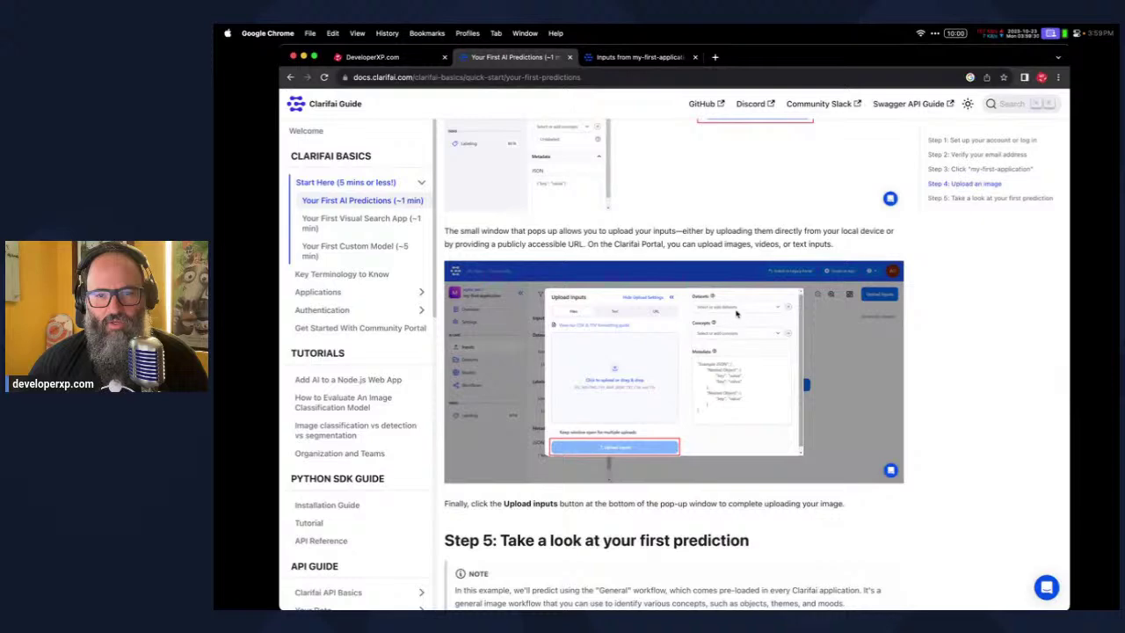
scroll(670, 438, down, 6)
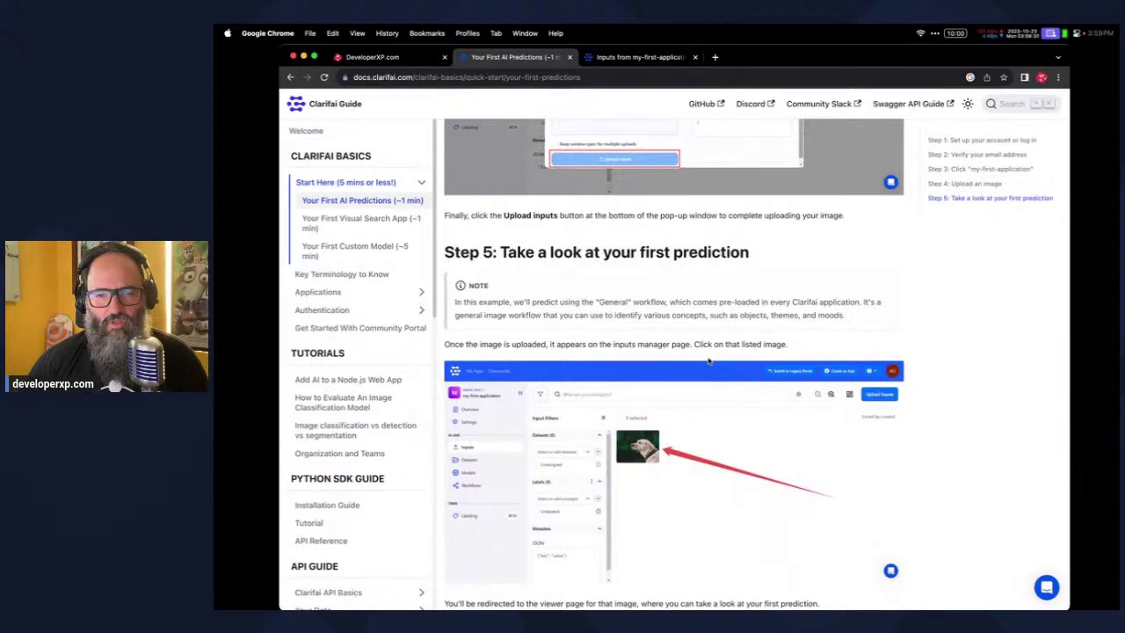
scroll(708, 360, up, 8)
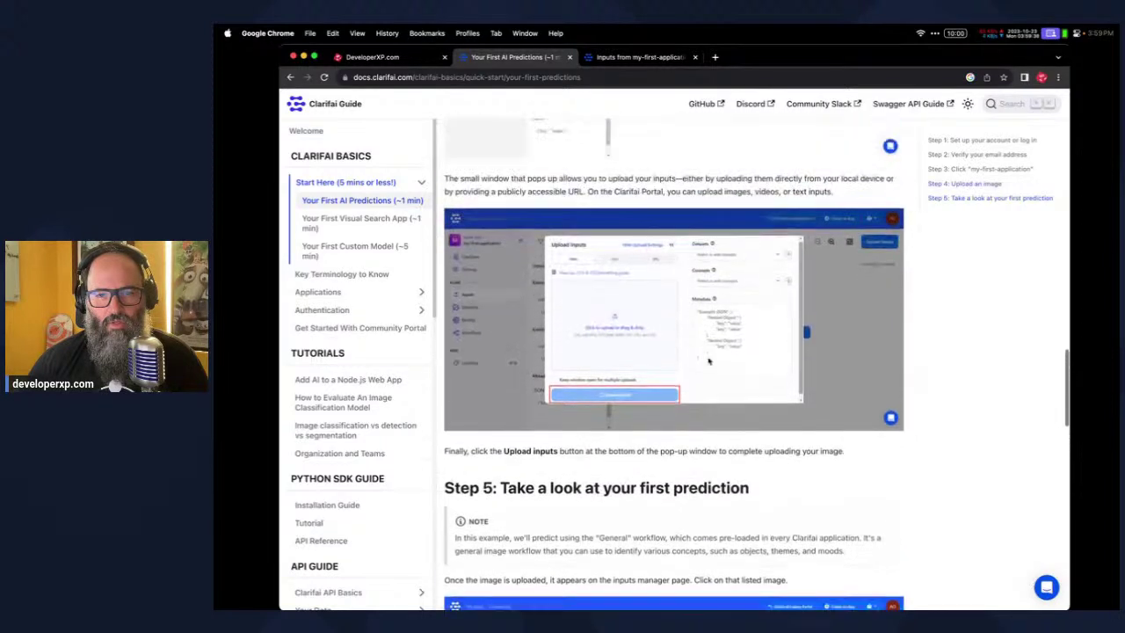
scroll(708, 360, down, 4)
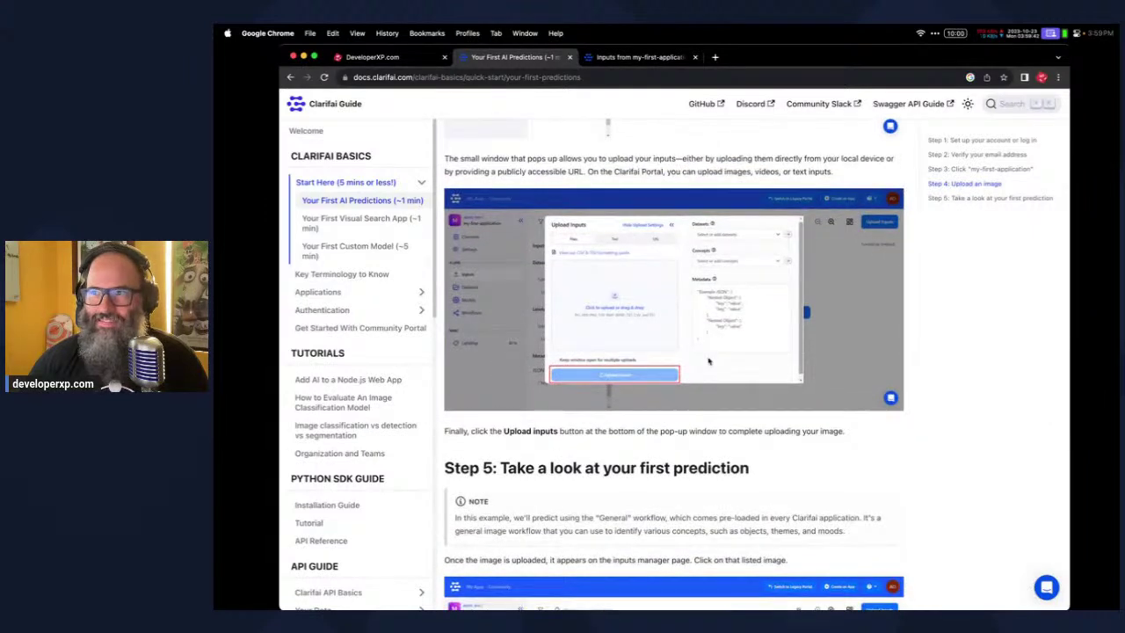
scroll(708, 361, down, 5)
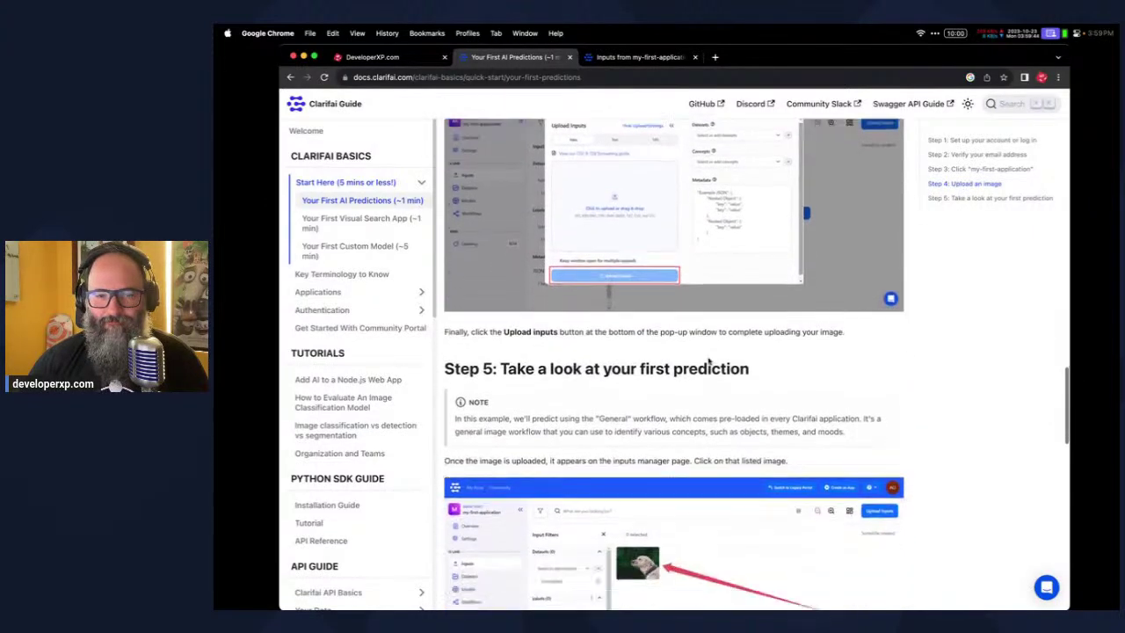
Open my-first-application from the apps list and view its workflows, dismissing the workflows welcome video
click(634, 58)
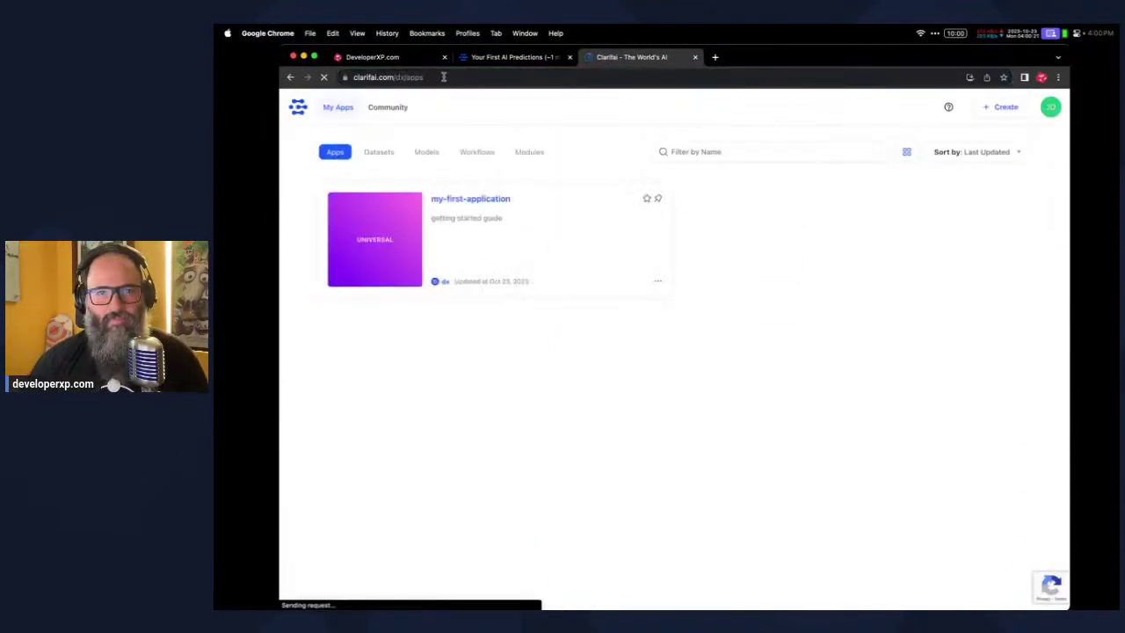
click(484, 218)
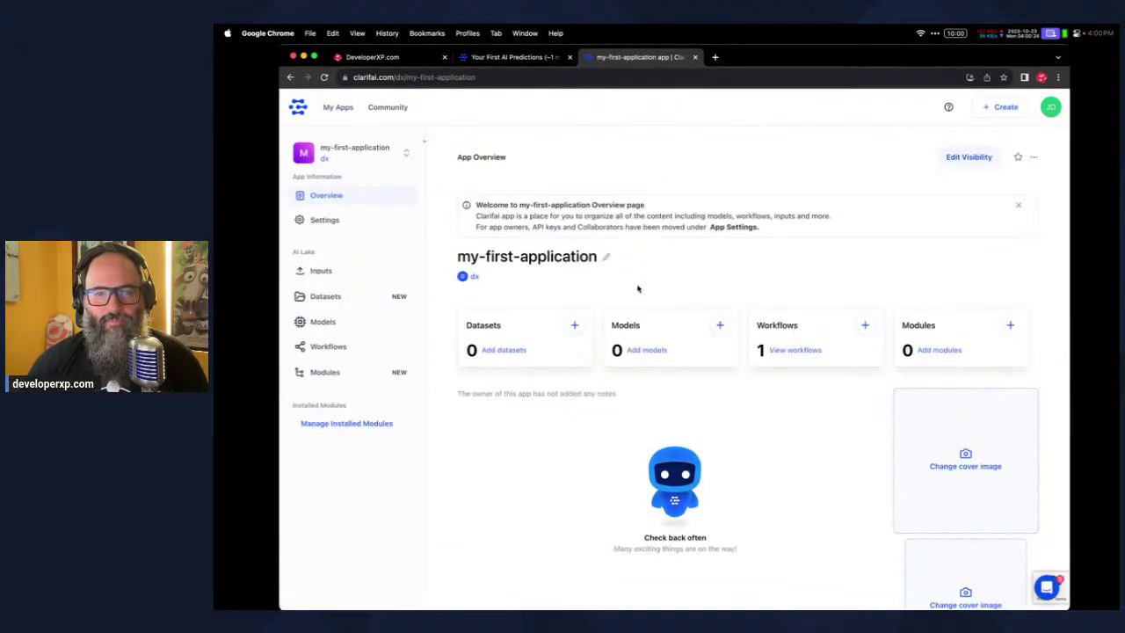
click(784, 352)
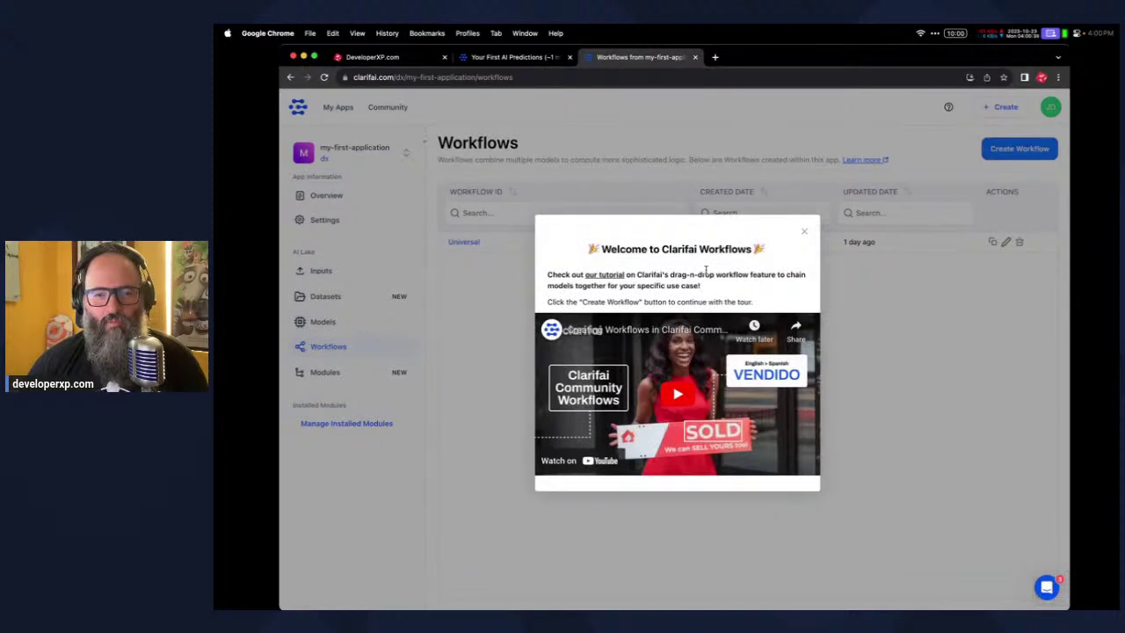
click(803, 234)
Return to the Inputs page of my-first-application and open the uploaded image in the input viewer
click(400, 156)
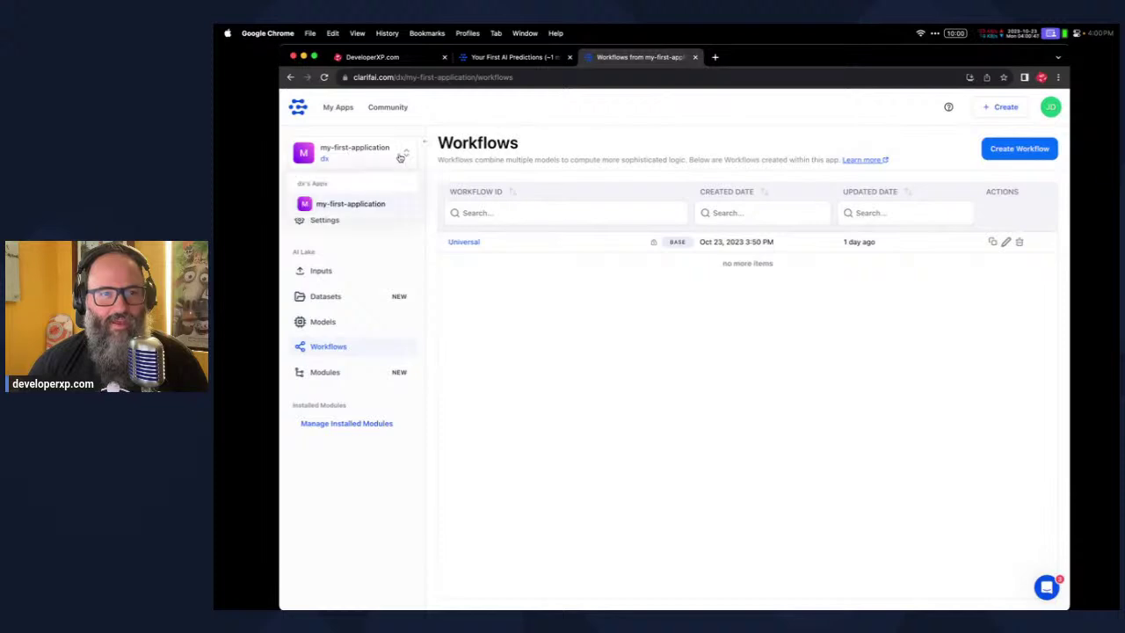
click(356, 207)
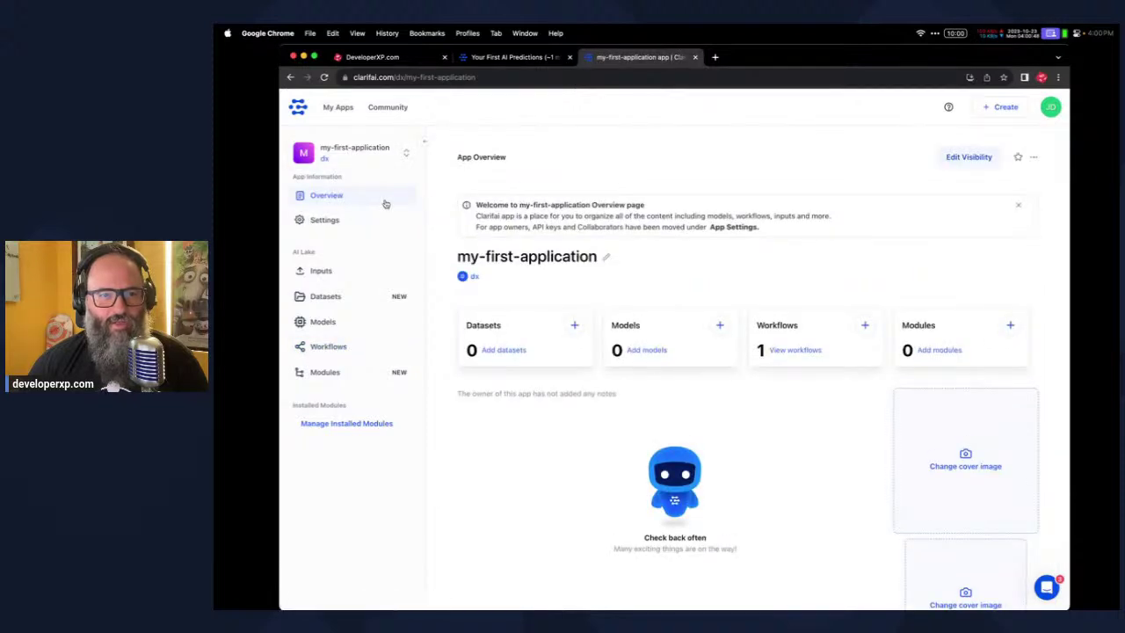
click(321, 270)
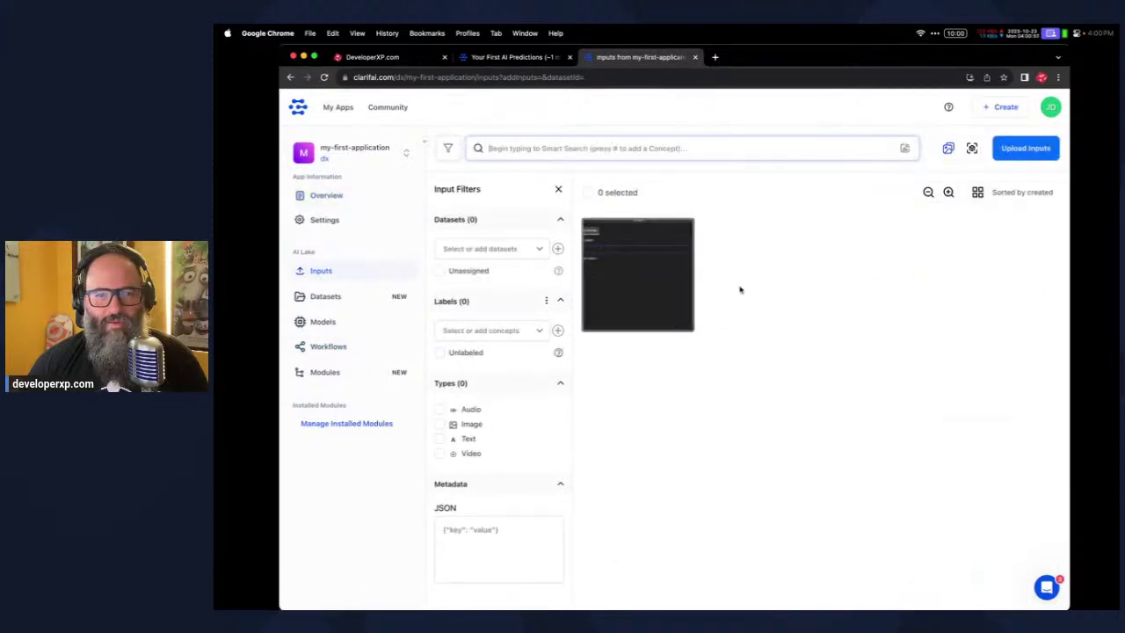
click(657, 291)
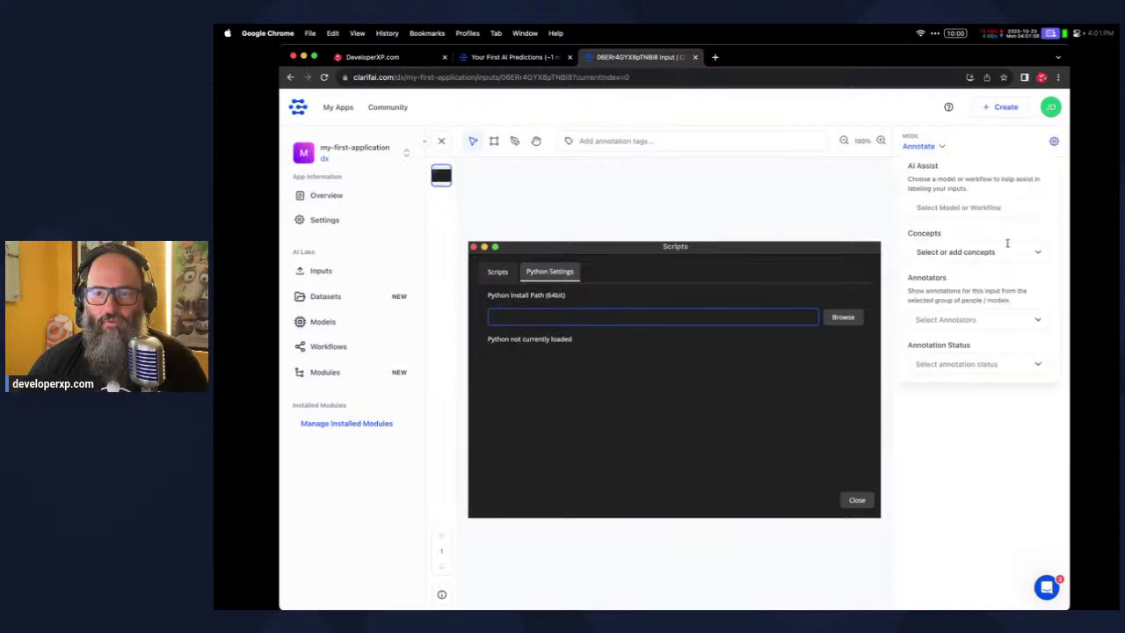
Search the AI Assist models and workflows for "generative", and clear the search
click(942, 205)
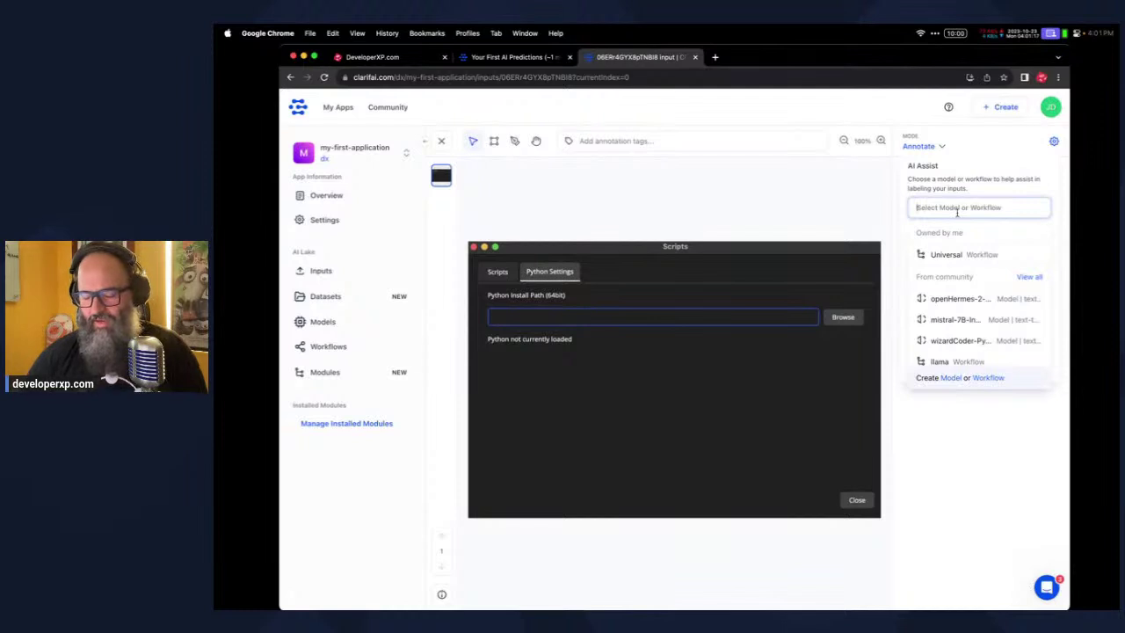
text(generative)
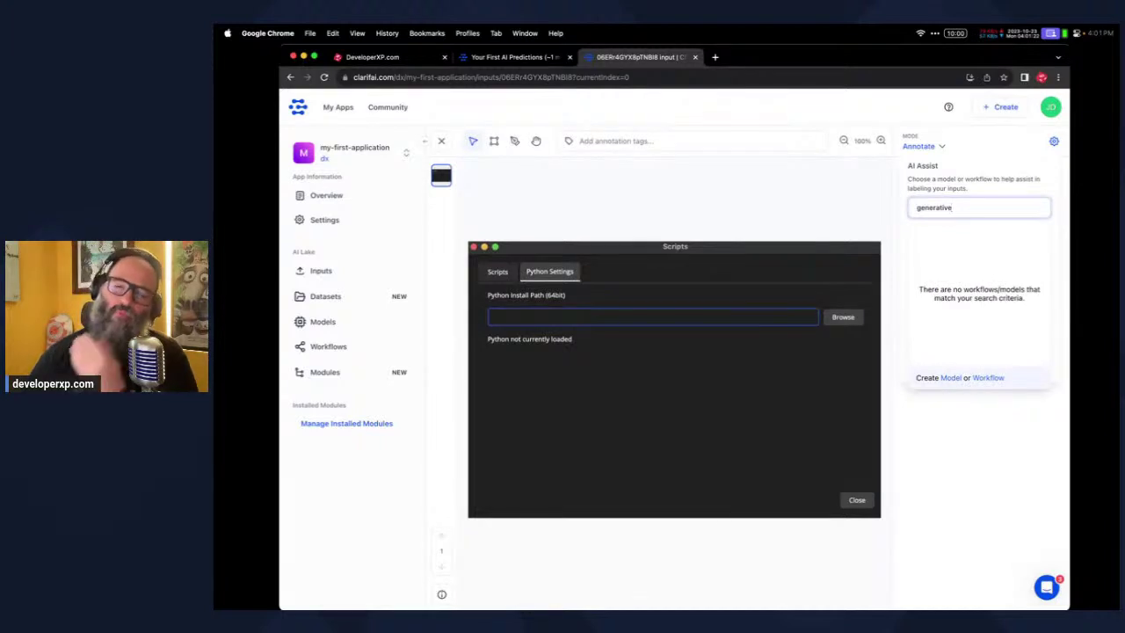
key(super+a)
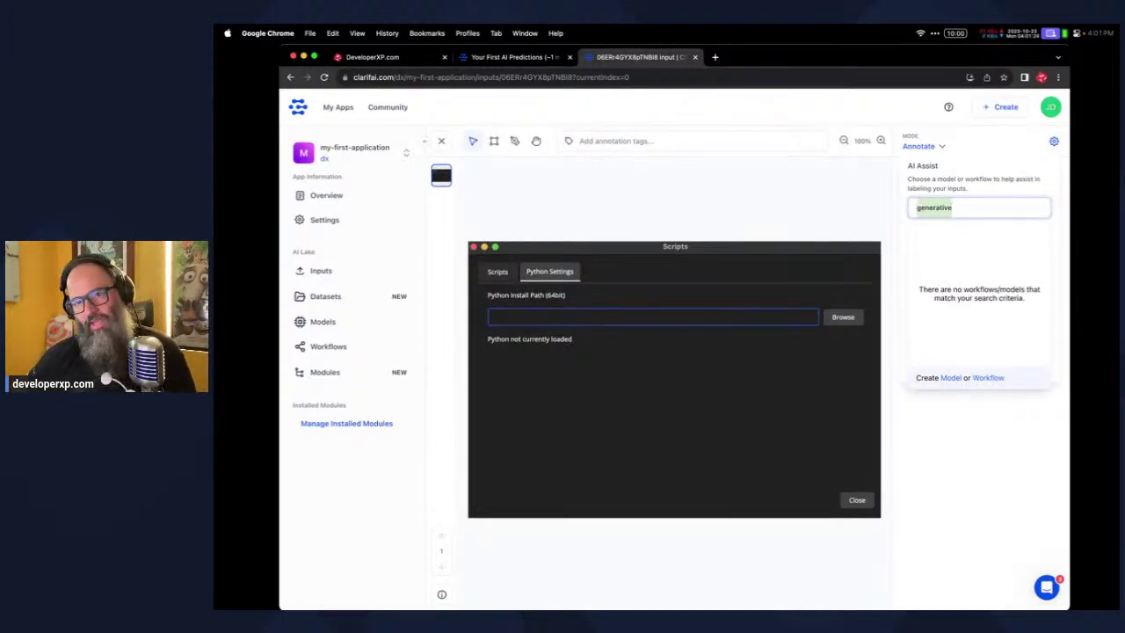
key(BackSpace)
click(908, 185)
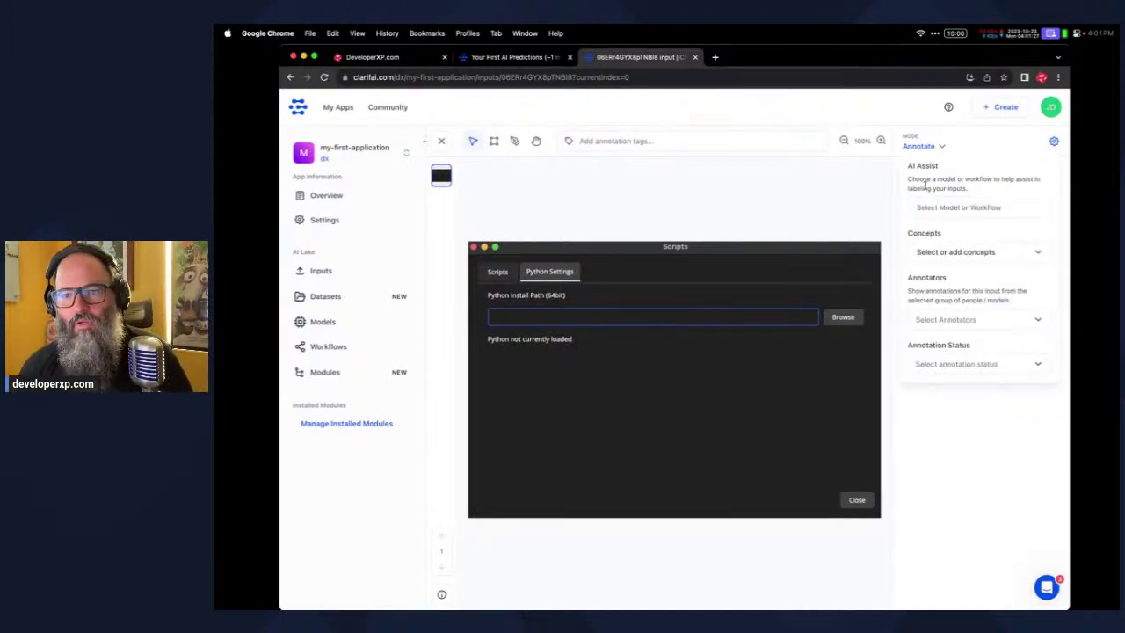
click(966, 256)
click(1036, 254)
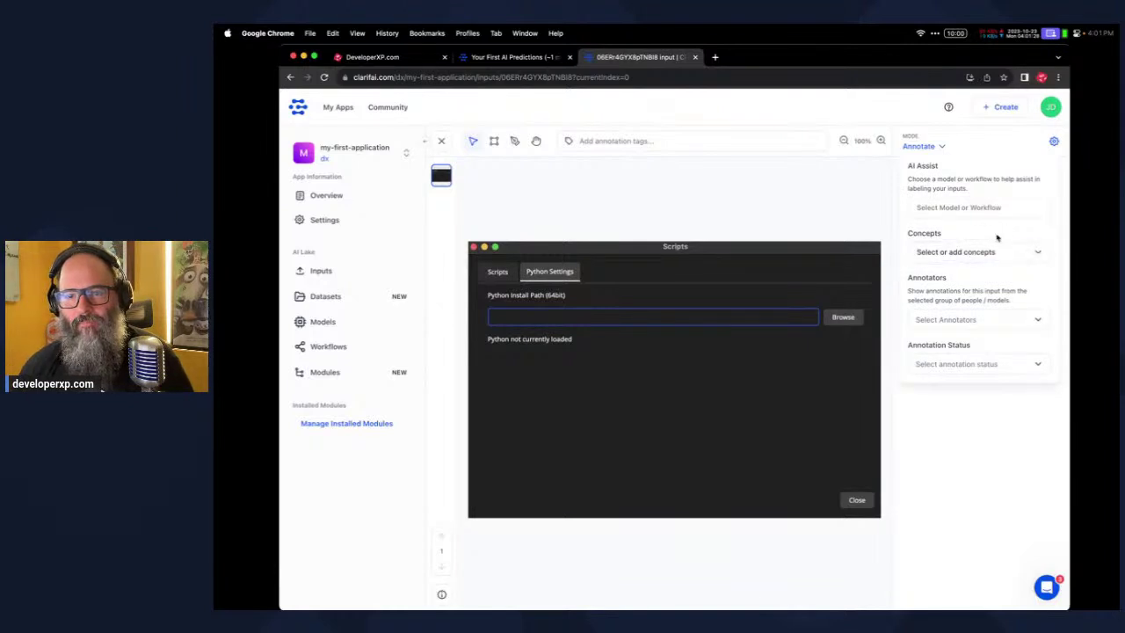
click(955, 251)
text(d)
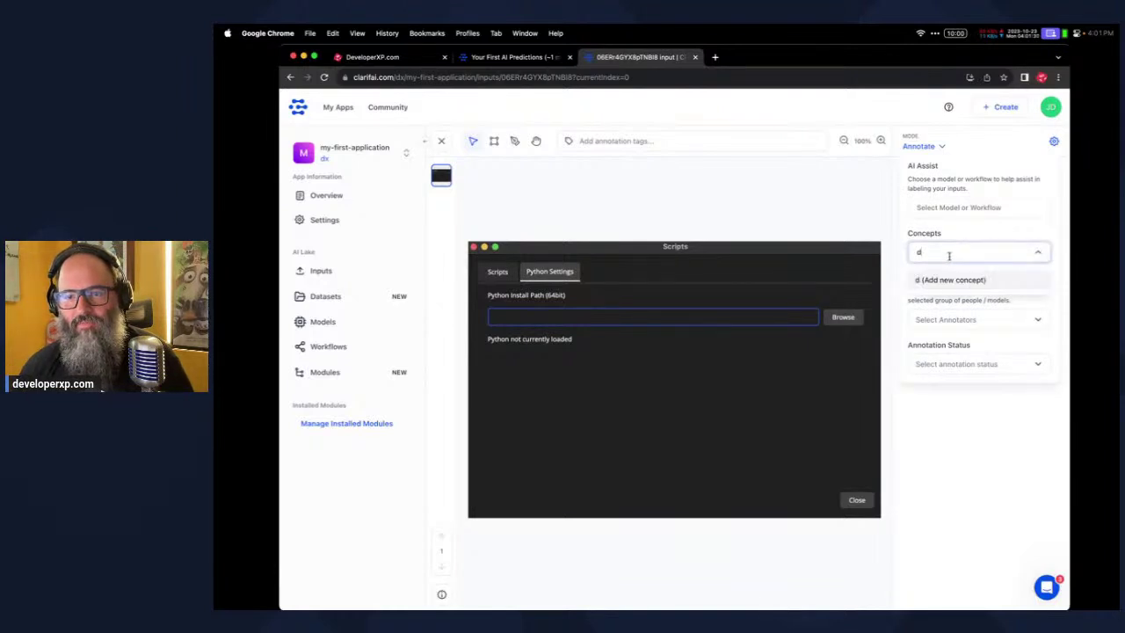
key(BackSpace)
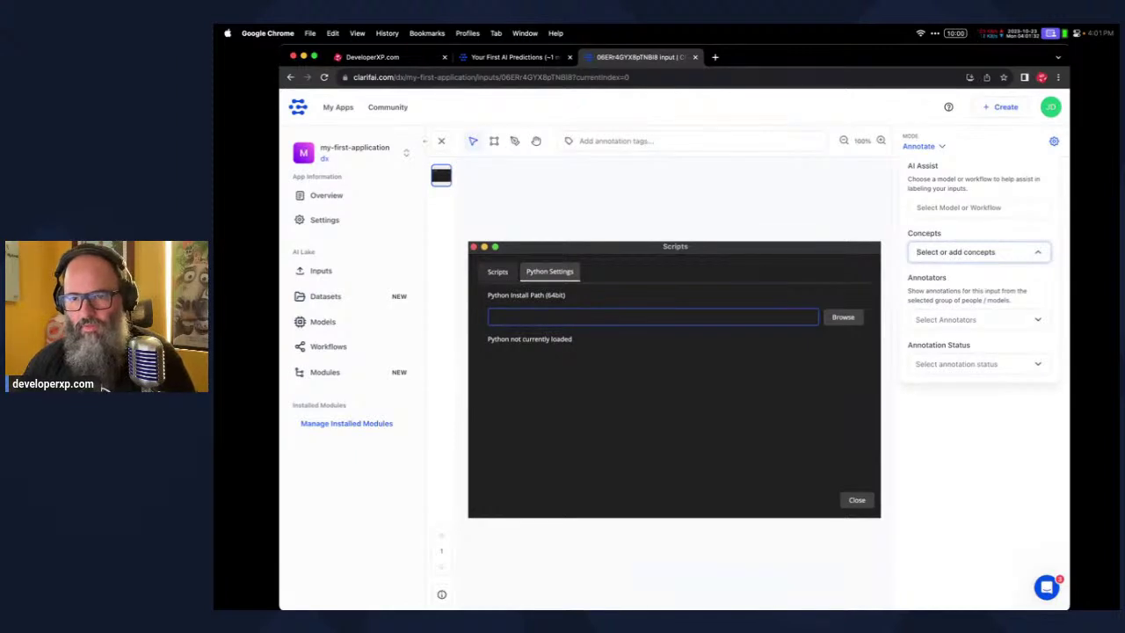
text(d)
text(rror)
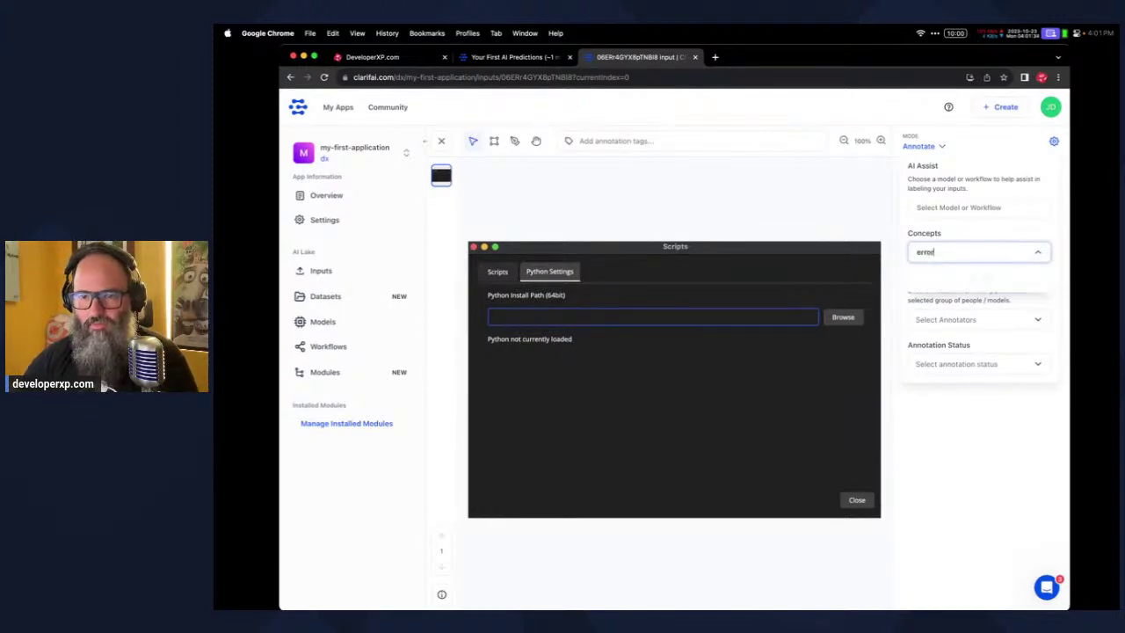
key(super+a)
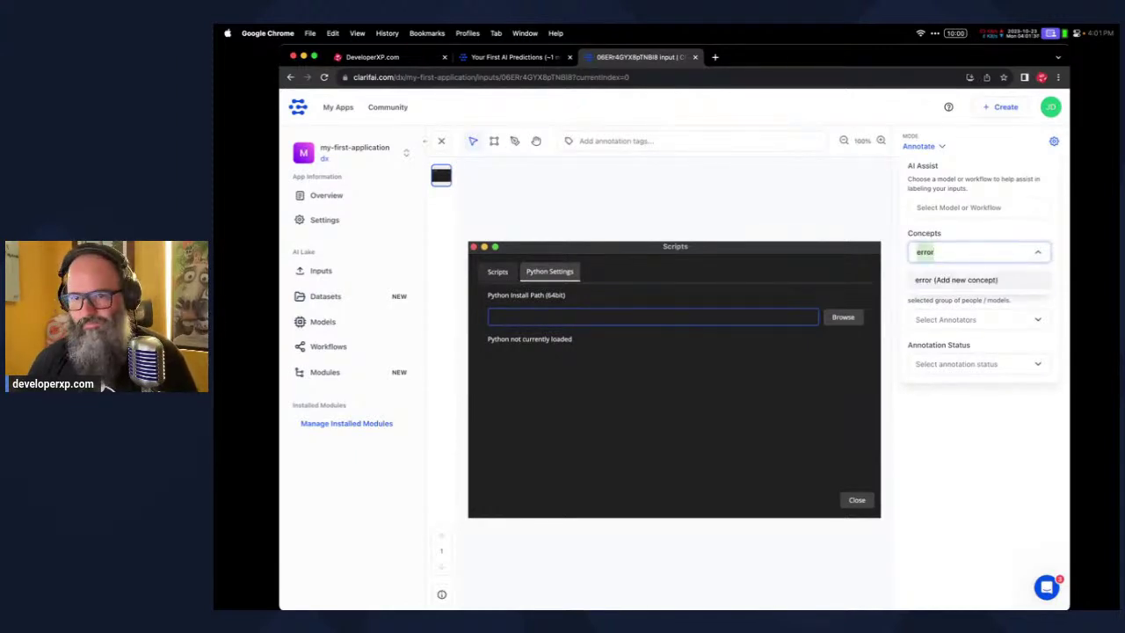
key(BackSpace)
click(961, 235)
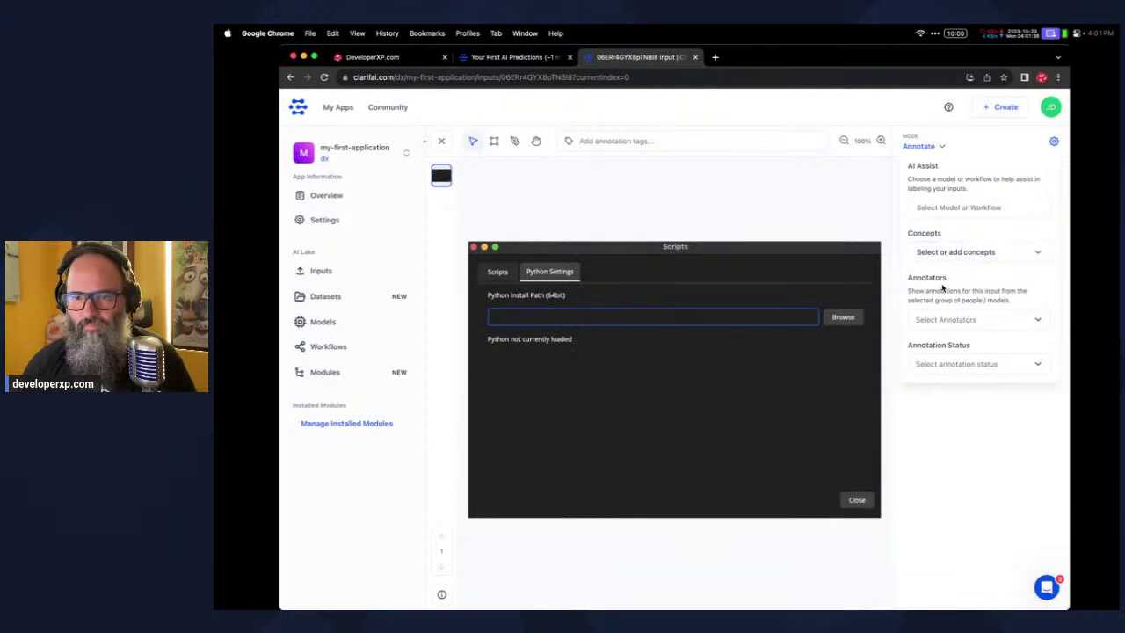
Check the available annotators and annotation status options, and close the annotation settings
click(1006, 326)
click(981, 288)
click(975, 364)
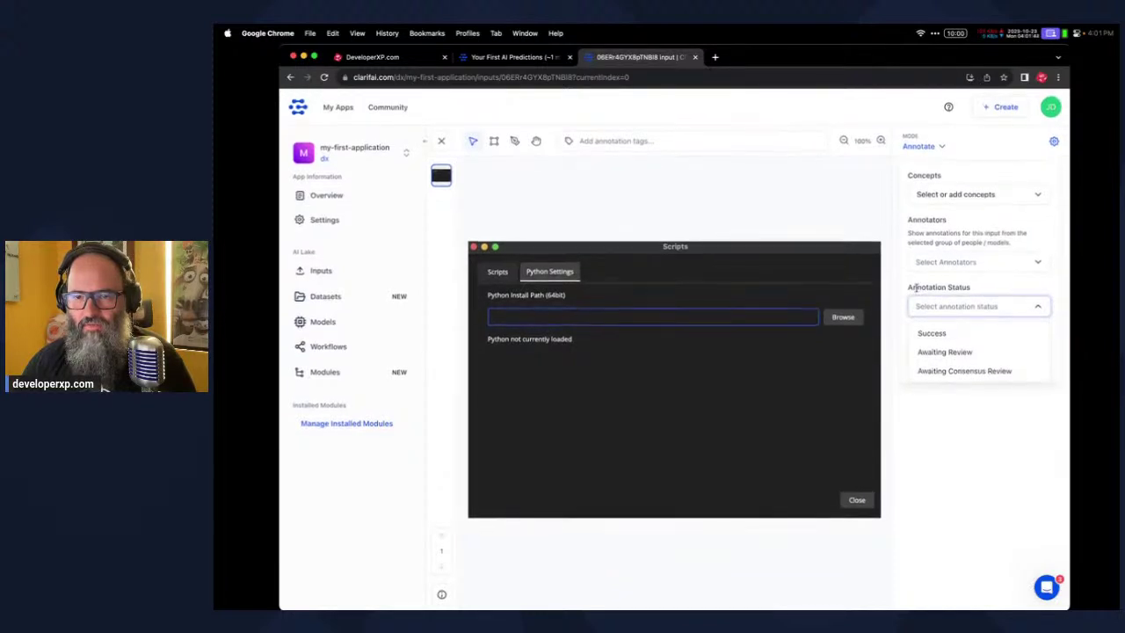
click(910, 288)
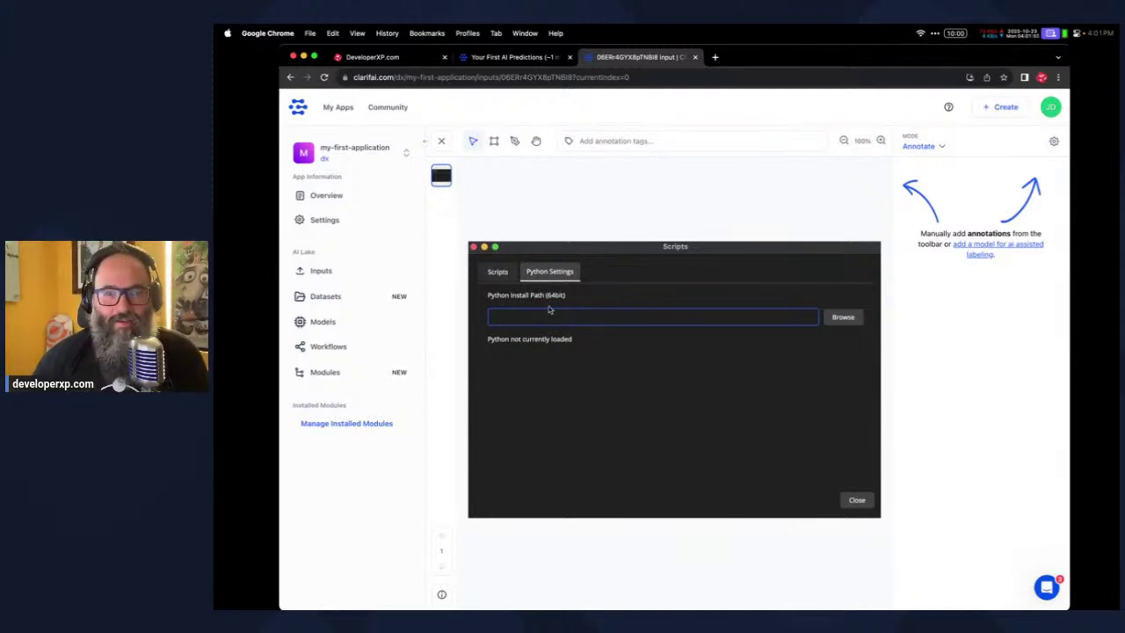
Try to draw a bounding box around the "Python not currently loaded" text without adding a concept
mouse_move(474, 327)
mouse_down()
mouse_move(565, 358)
mouse_move(482, 329)
mouse_up()
click(494, 141)
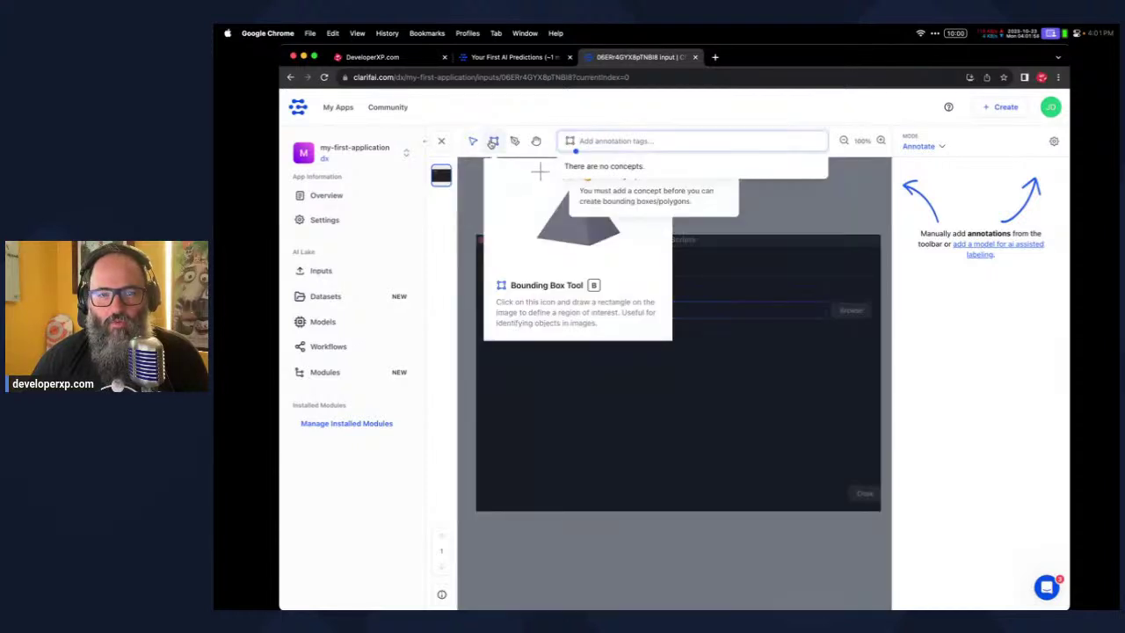
click(491, 325)
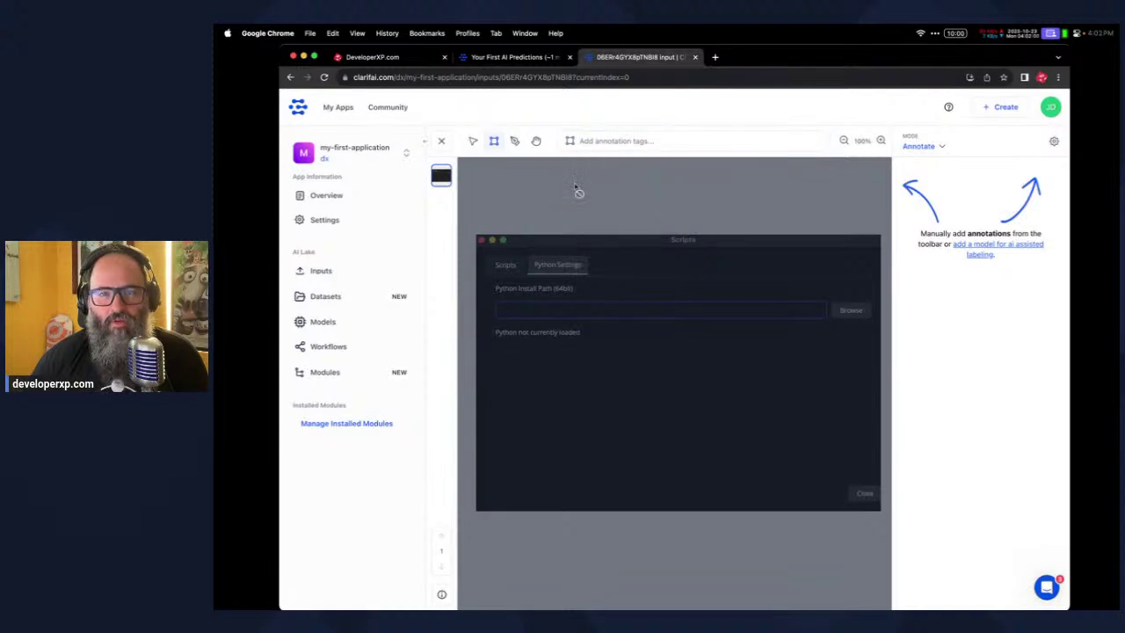
click(494, 141)
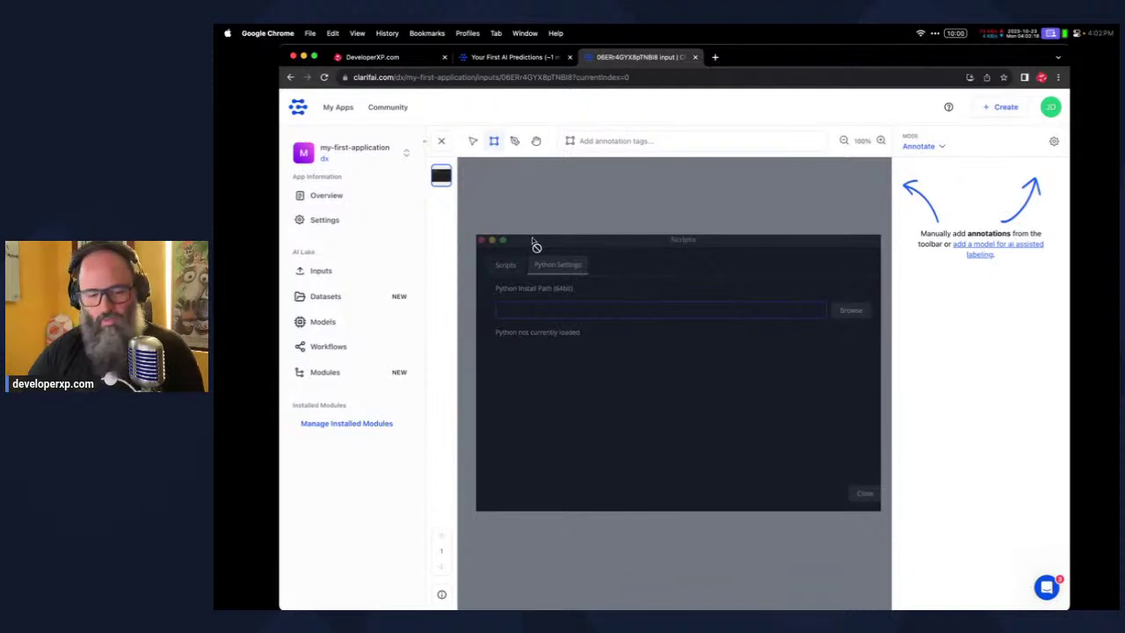
Open the browser's developer tools and examine the console messages for the input viewer page, dismissing the What's New notes
key(super+alt+i)
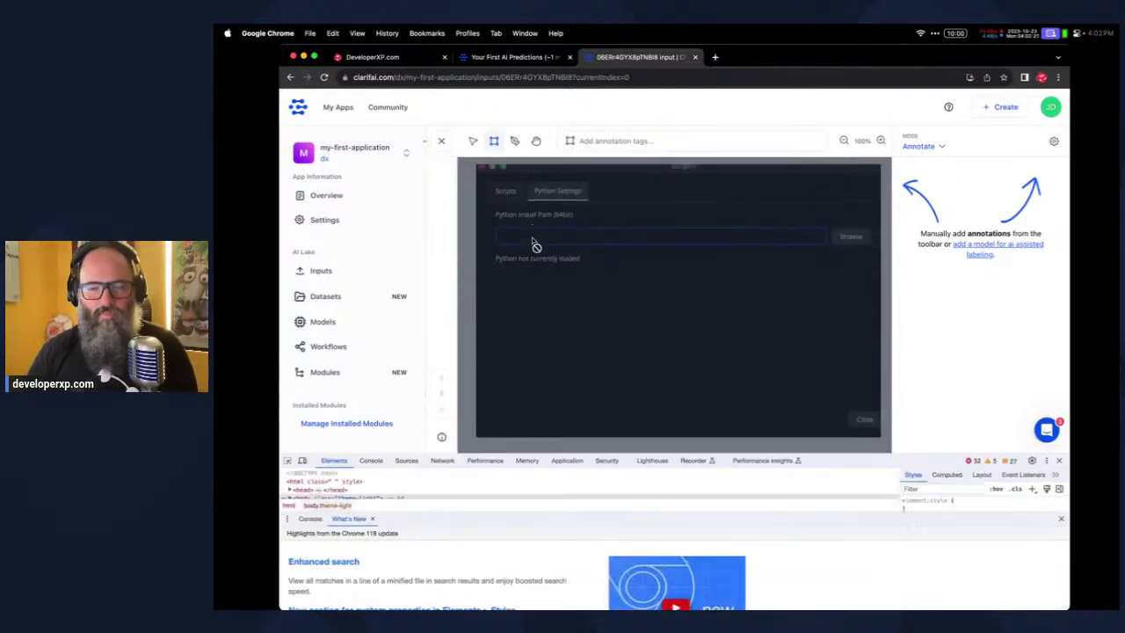
click(372, 520)
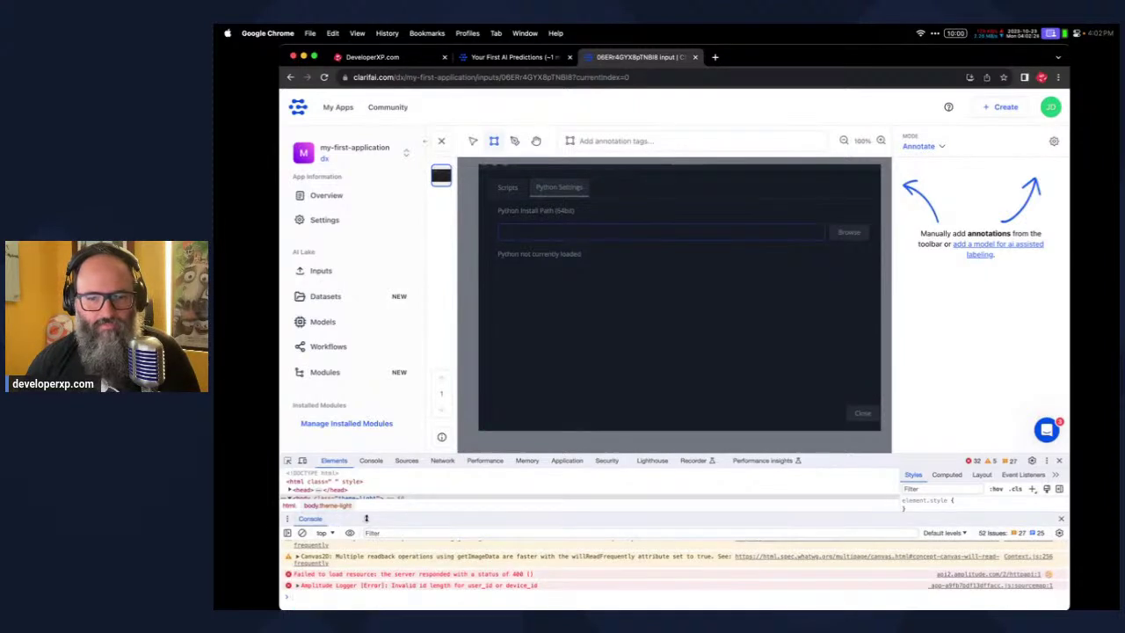
click(1060, 519)
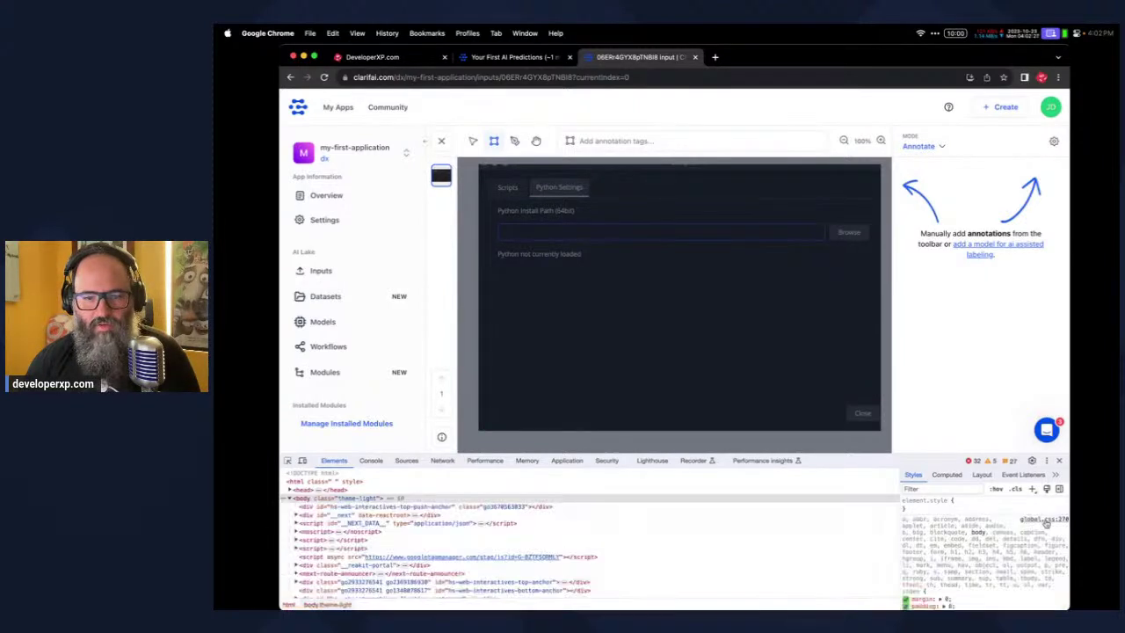
click(370, 459)
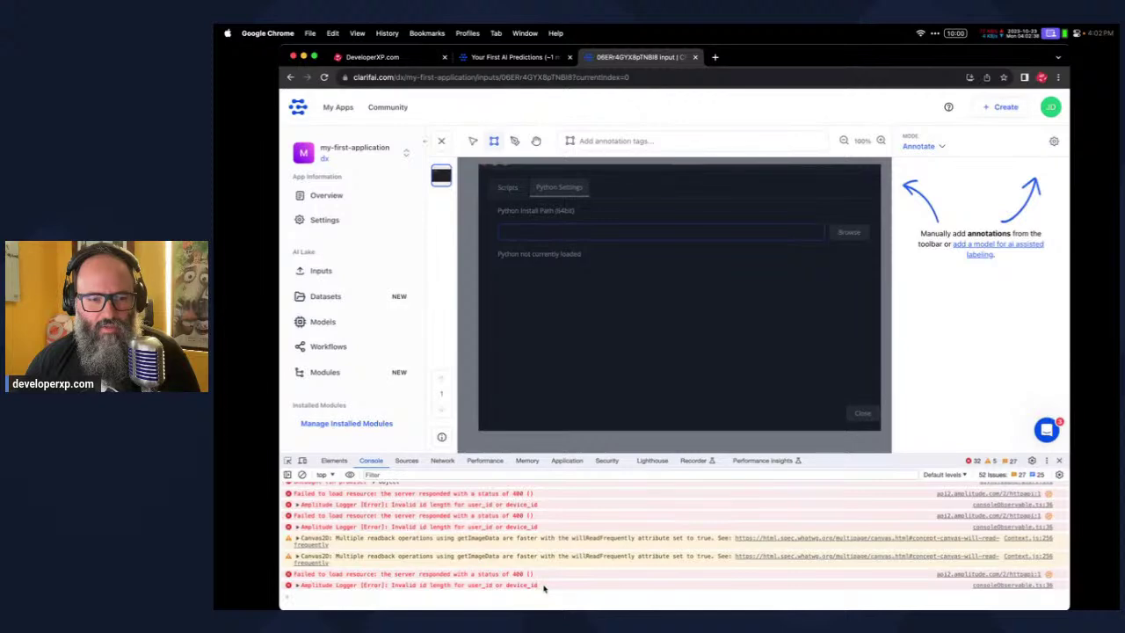
scroll(562, 545, up, 5)
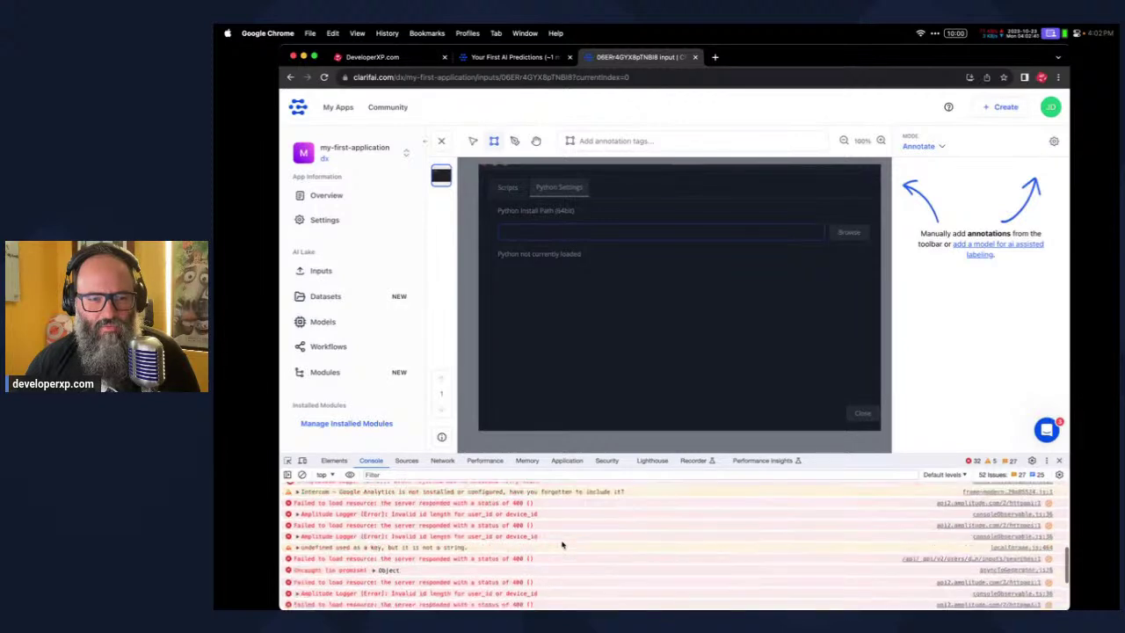
scroll(563, 545, down, 10)
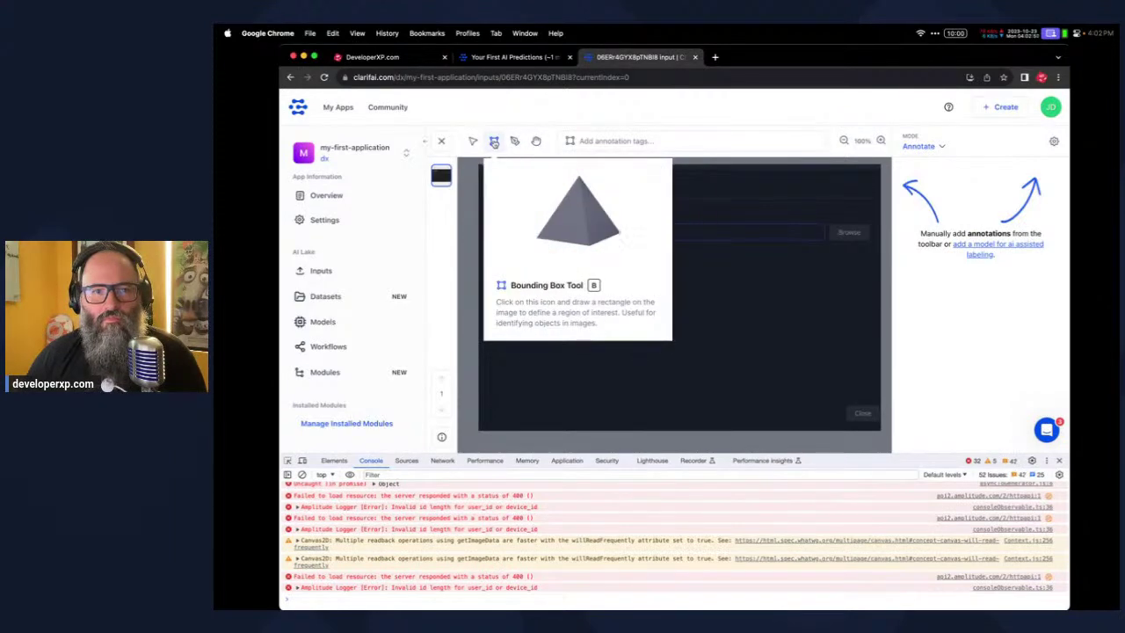
Close and reopen the uploaded image in the input viewer and activate the Bounding Box tool
click(441, 141)
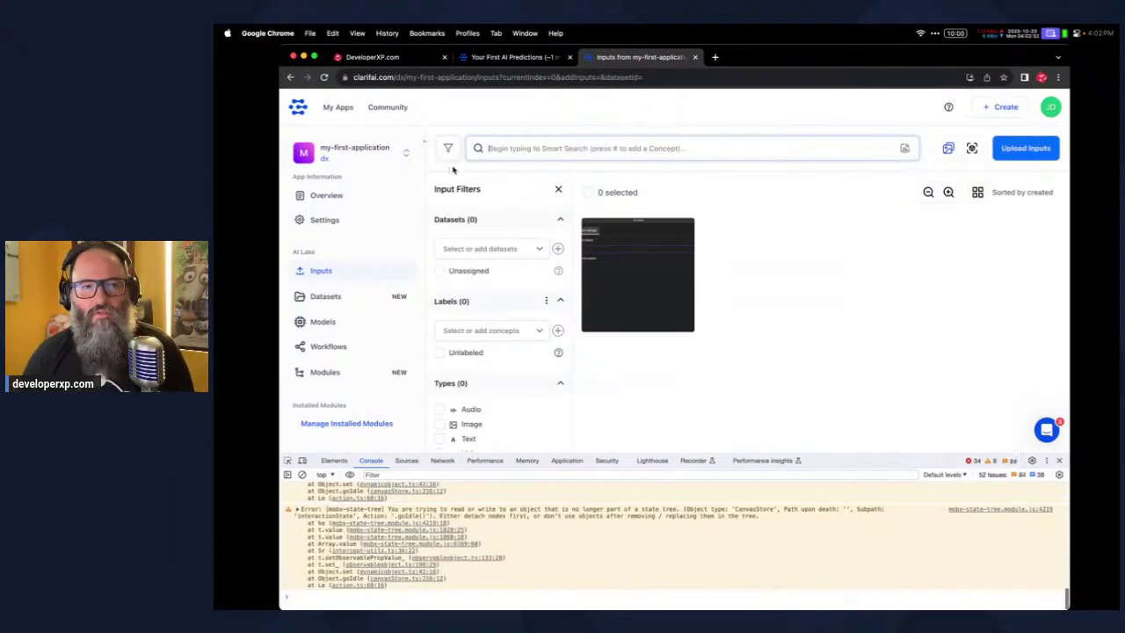
click(642, 258)
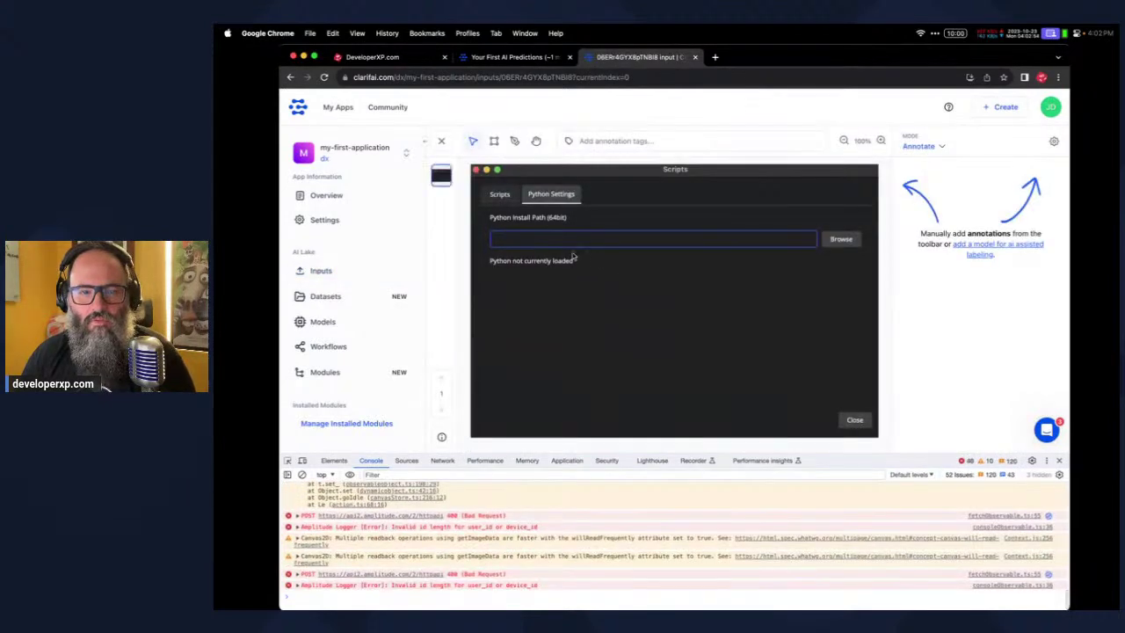
click(486, 254)
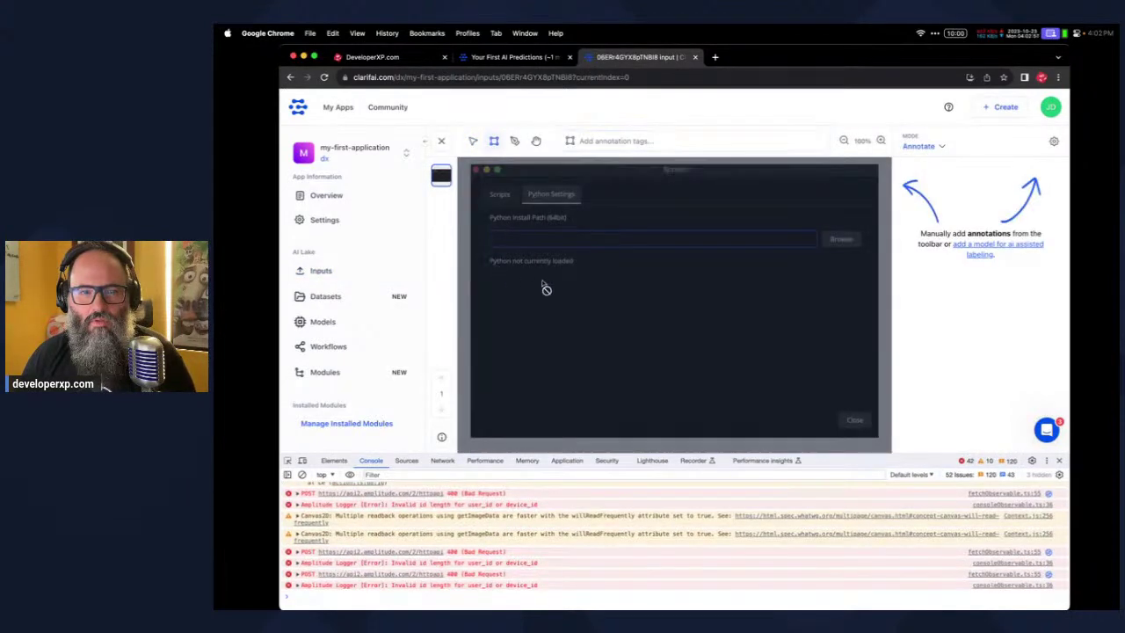
Add "error-message" as a concept and draw its bounding box around the "Python not currently loaded" text in the image
click(604, 138)
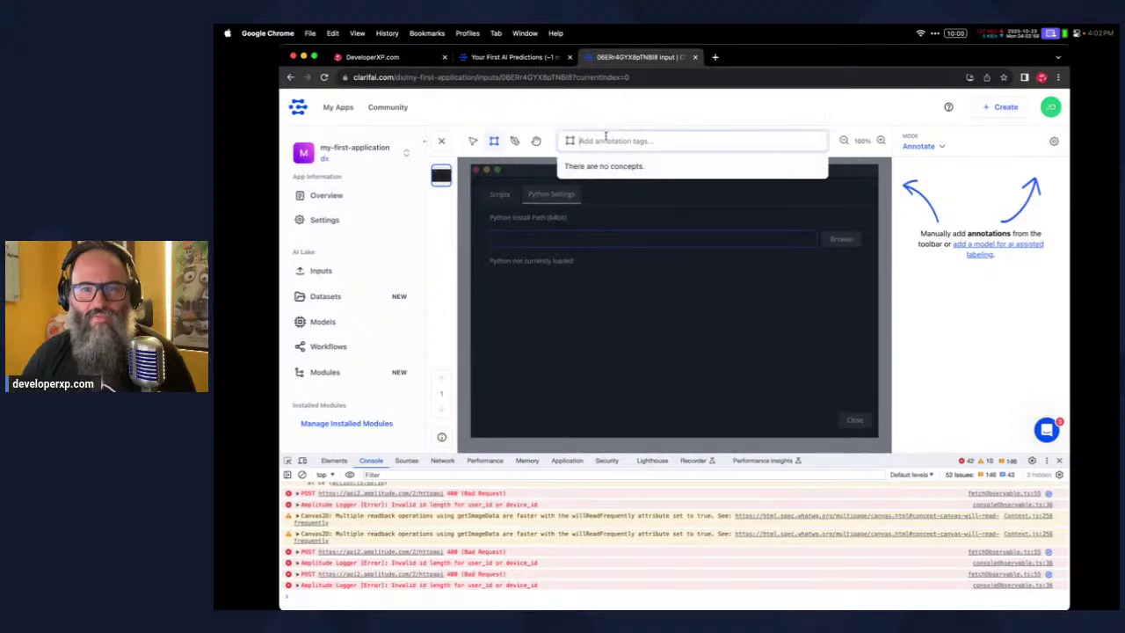
text(error-message)
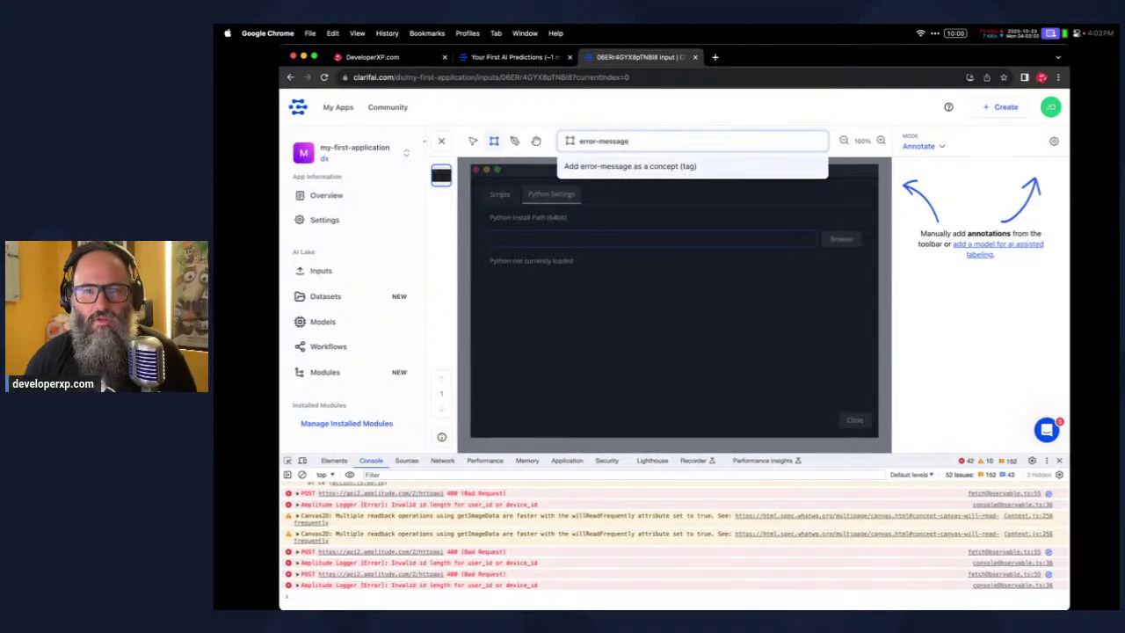
click(625, 169)
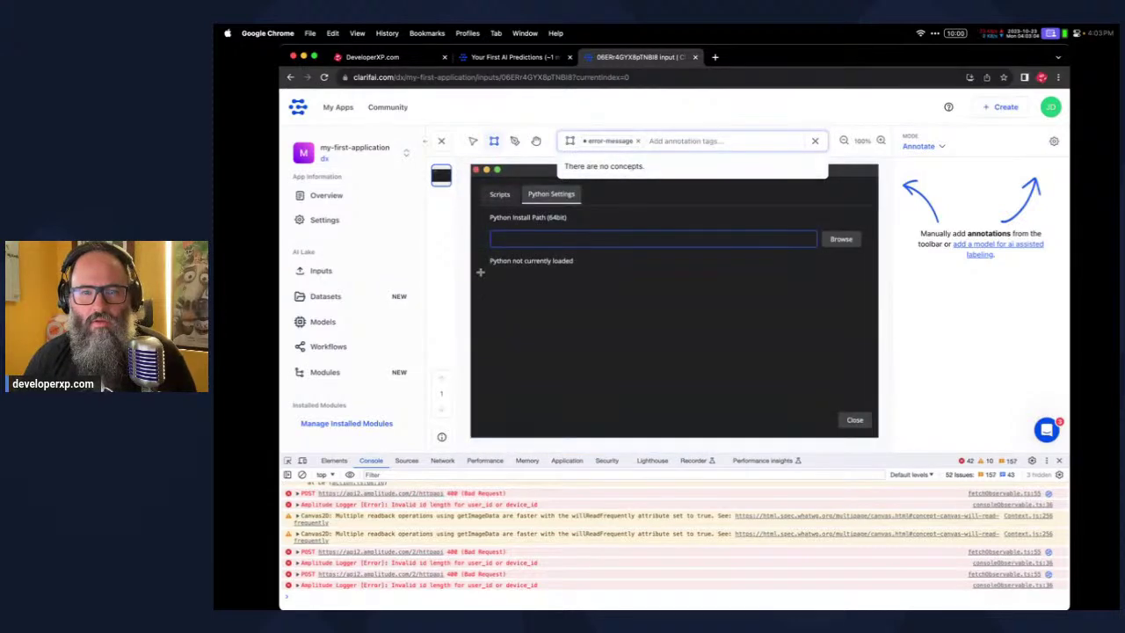
drag(488, 253, 586, 276)
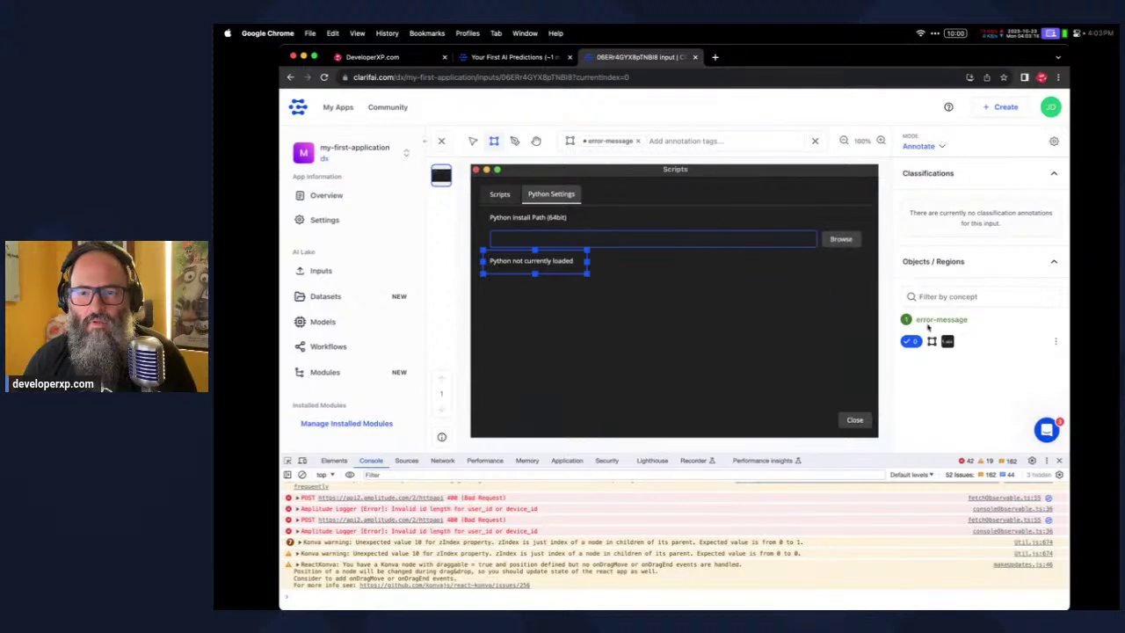
click(943, 388)
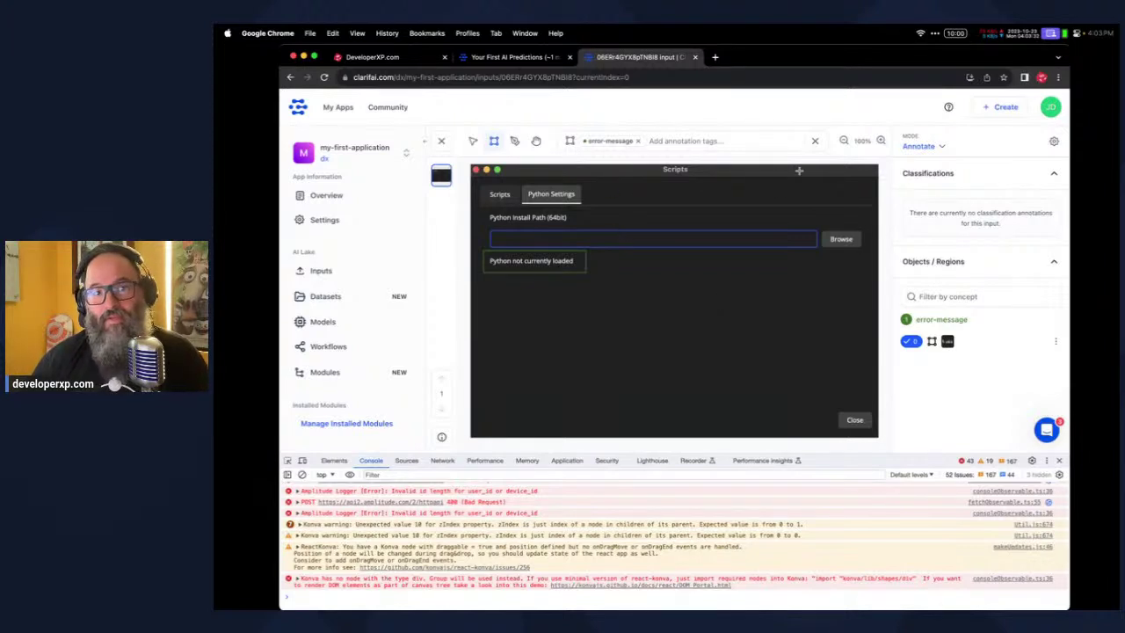
View the Models page of my-first-application, closing the developer tools and the model training video
click(323, 322)
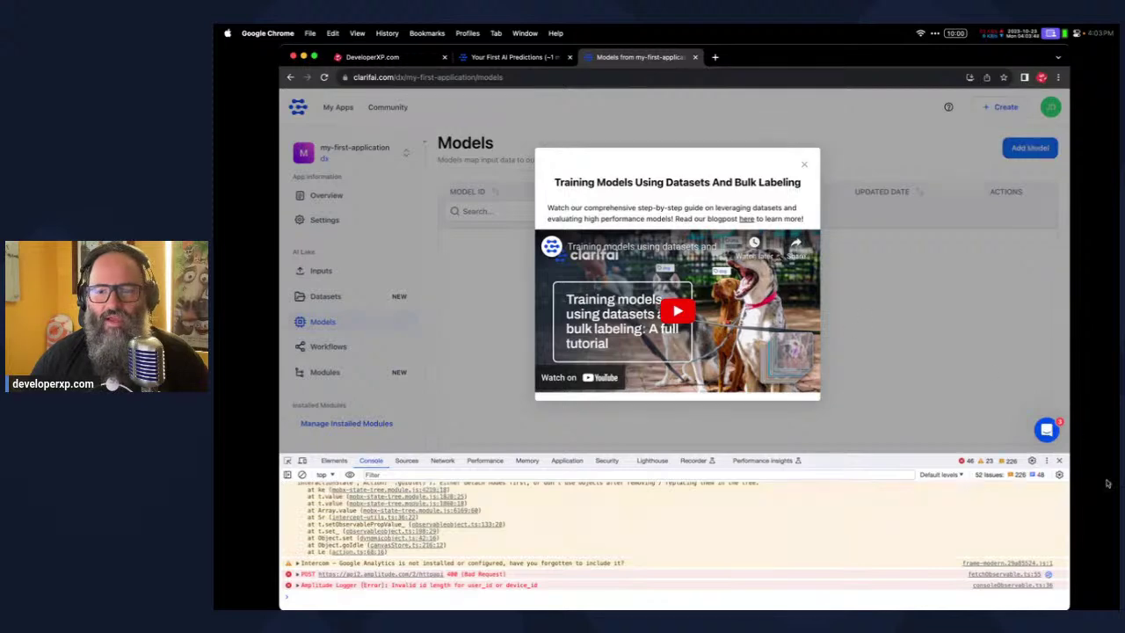
click(1059, 460)
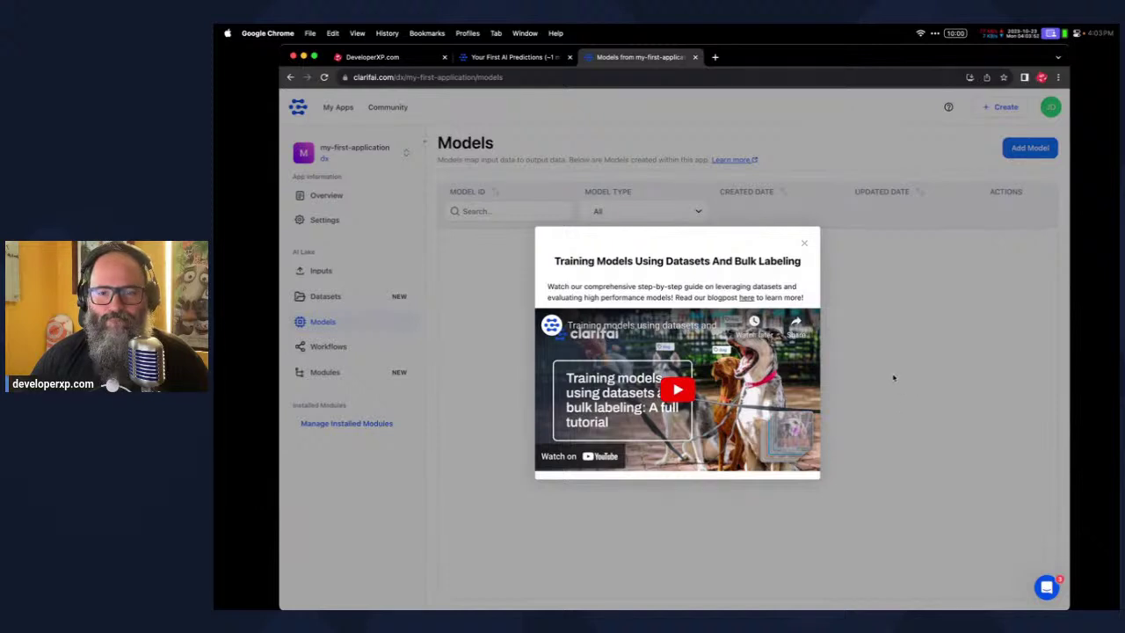
click(805, 246)
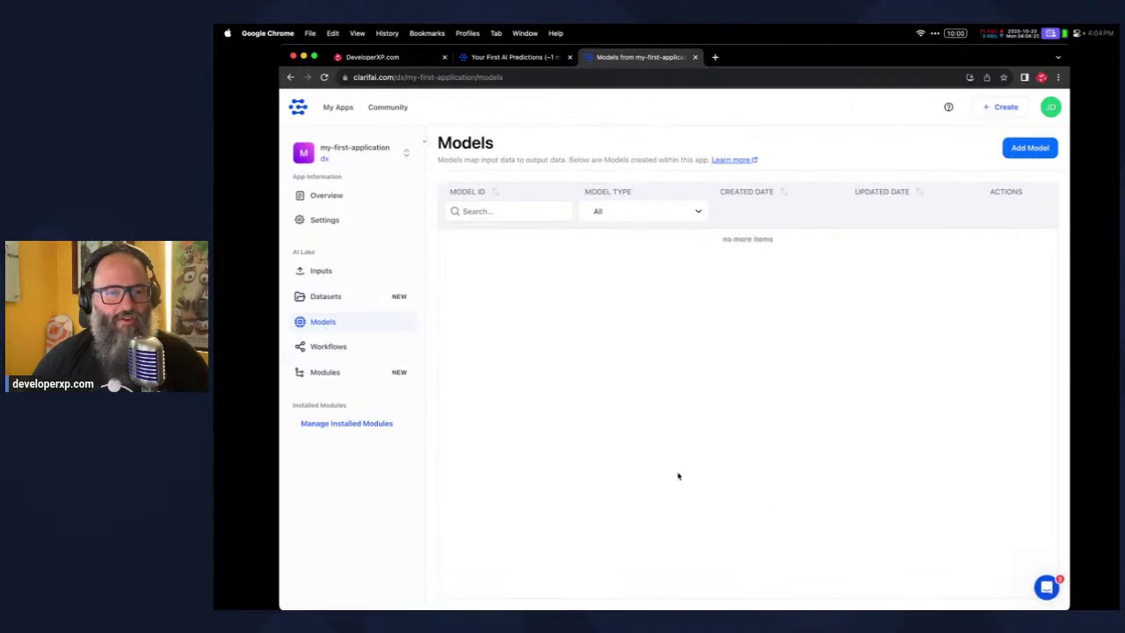
Review Step 5 of the guide on Predict mode and selecting a model or workflow, and return to the application
click(514, 57)
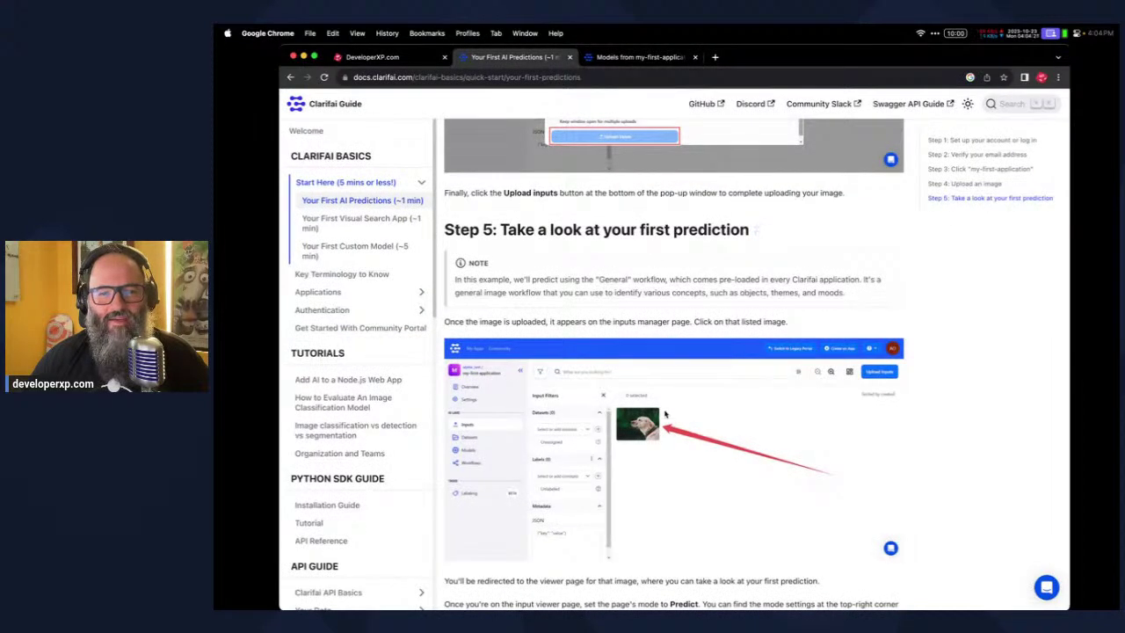
scroll(840, 315, down, 5)
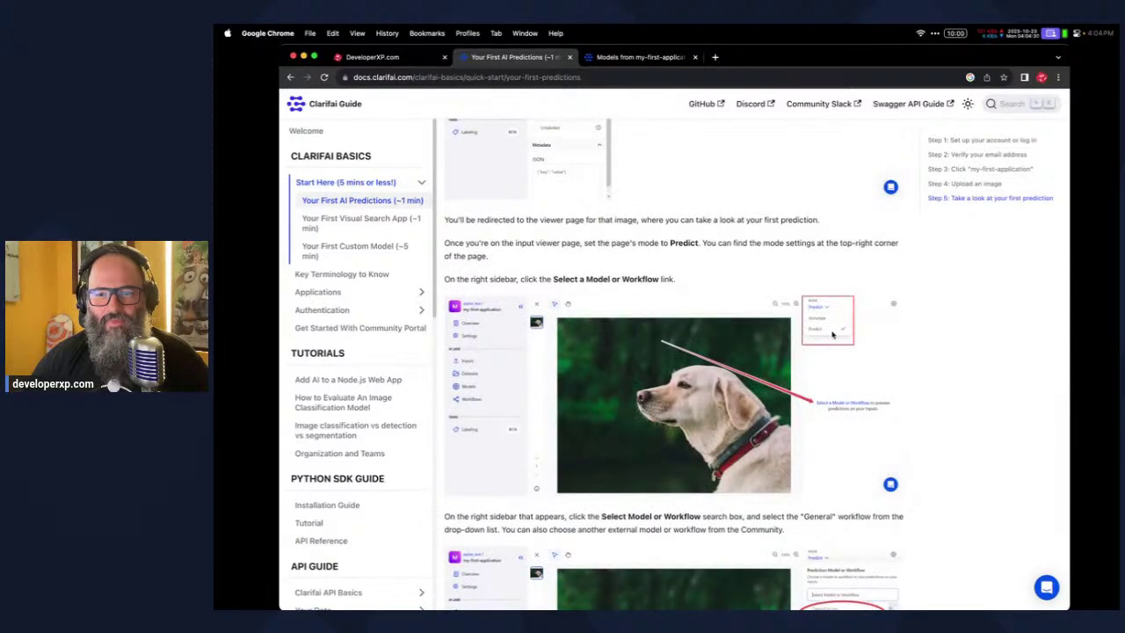
click(638, 58)
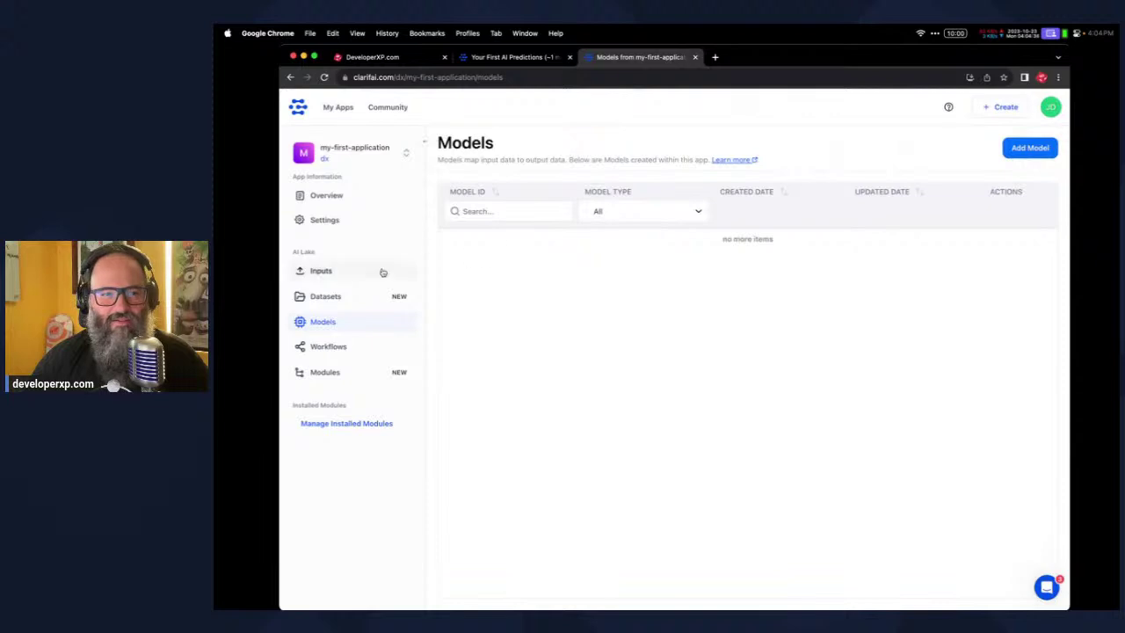
Open the uploaded image in the input viewer, set the mode to Predict, and select the Universal workflow for predictions
click(635, 261)
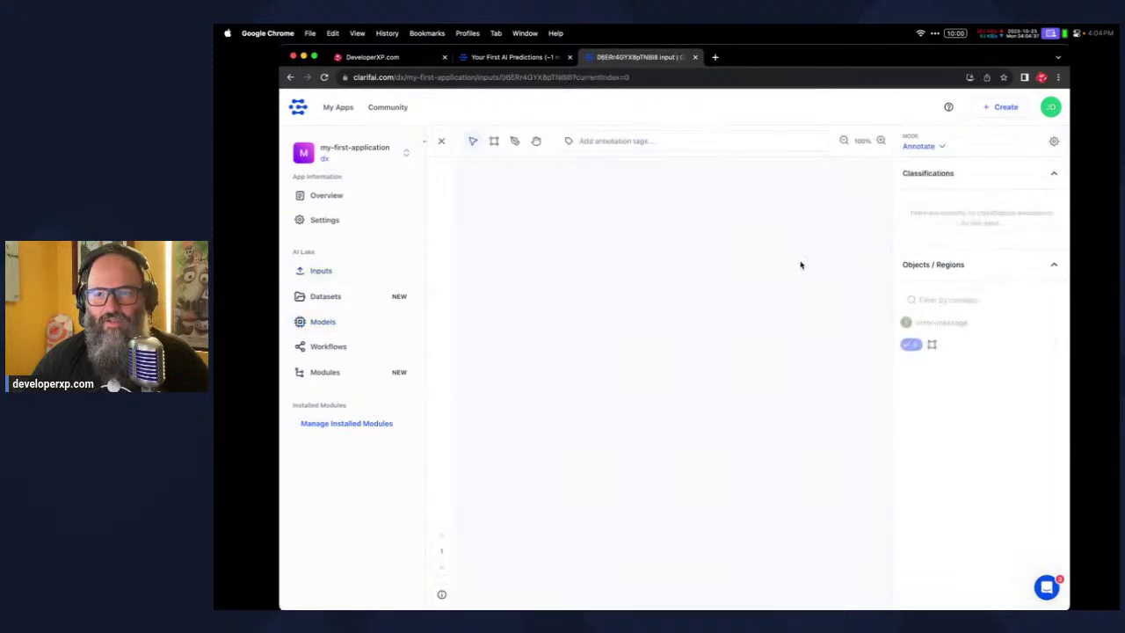
click(919, 146)
click(923, 184)
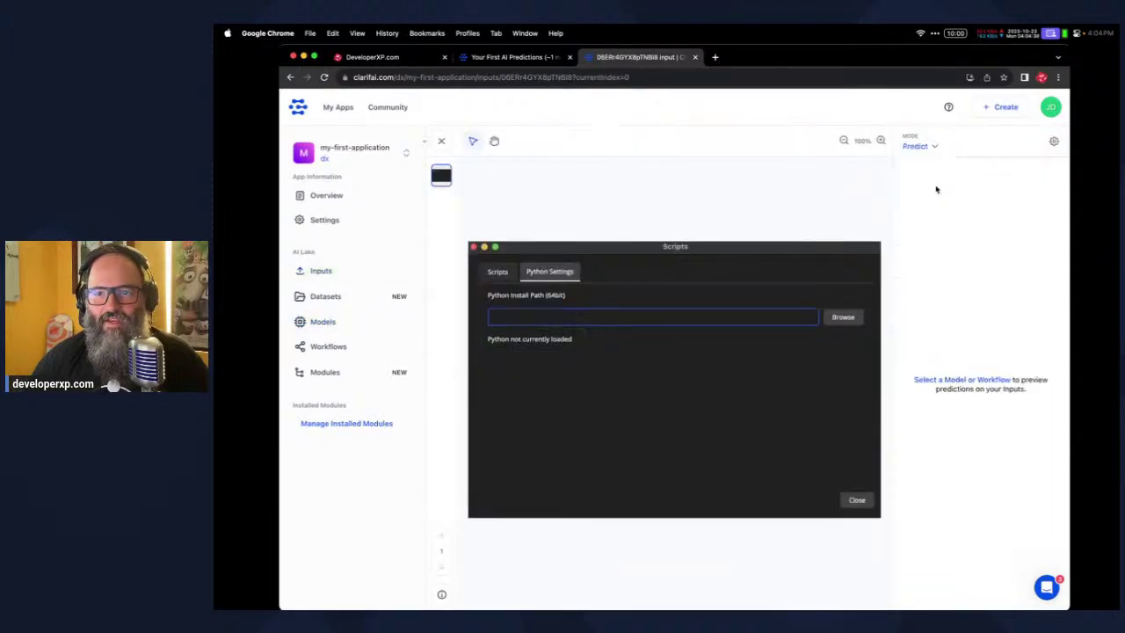
click(947, 379)
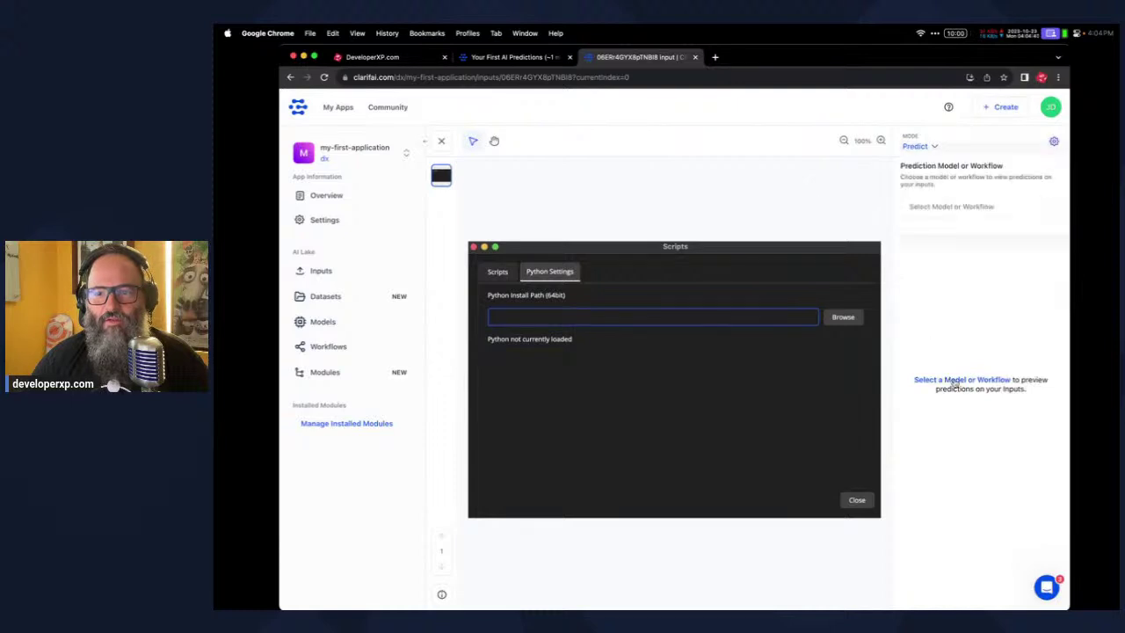
click(949, 207)
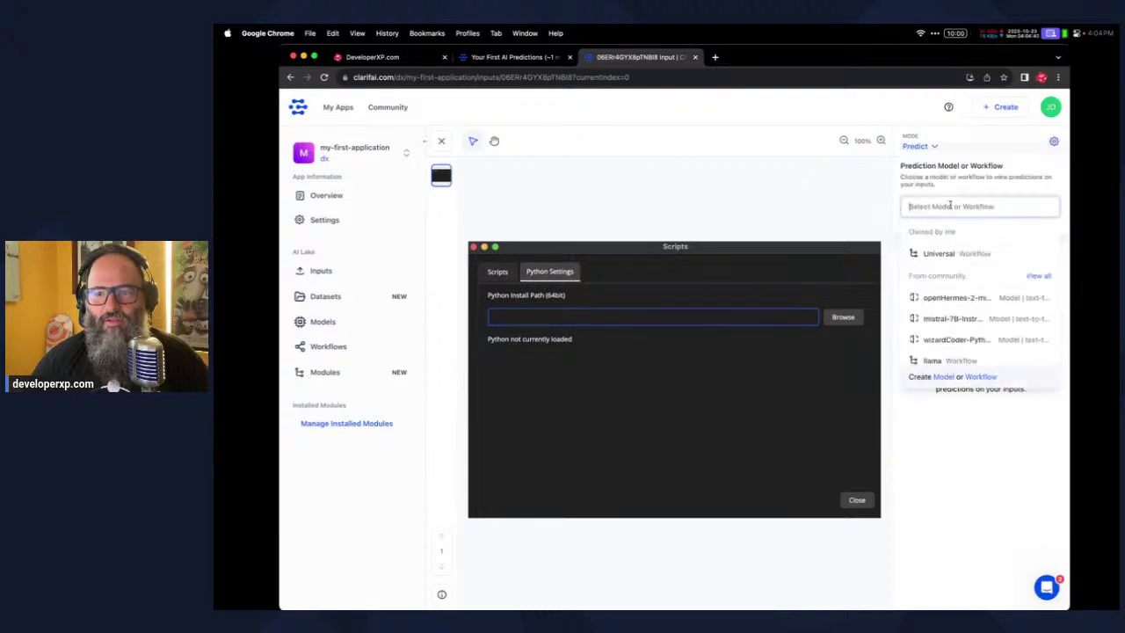
click(967, 255)
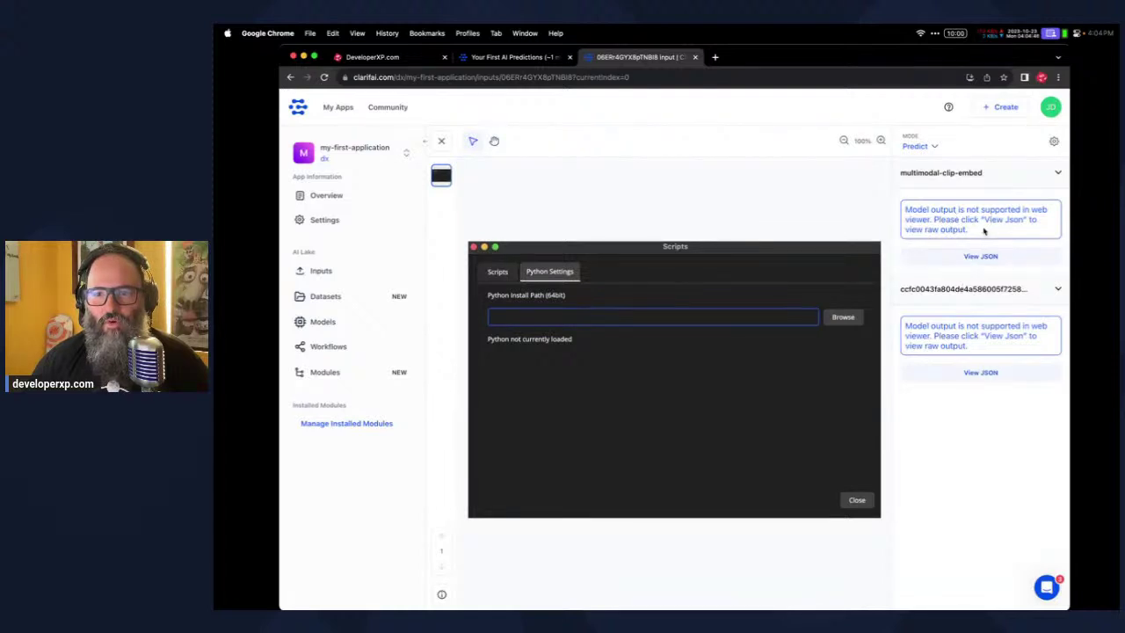
Examine the JSON outputs of both prediction models, including the first 100 entries of the multimodal-clip-embed embedding vector
click(984, 255)
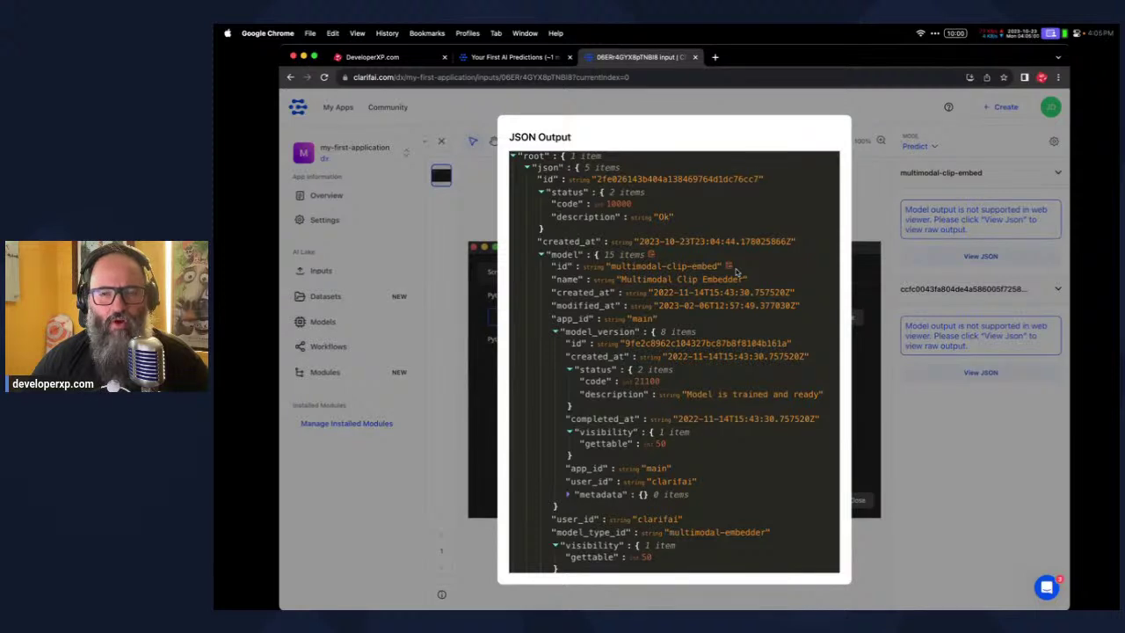
scroll(721, 367, down, 2)
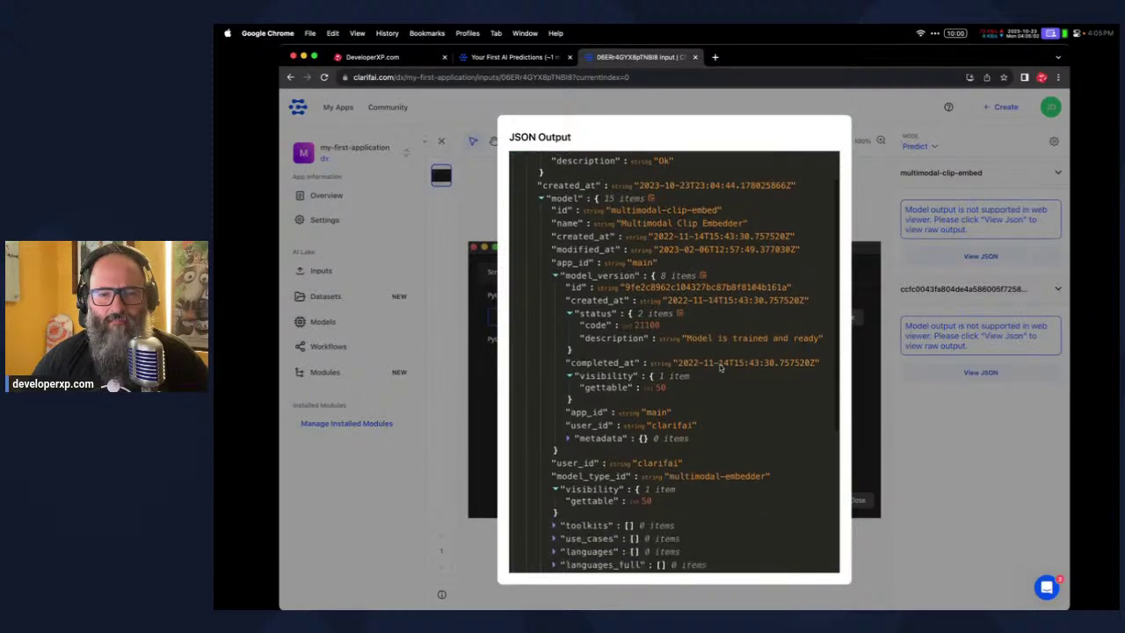
scroll(720, 367, down, 8)
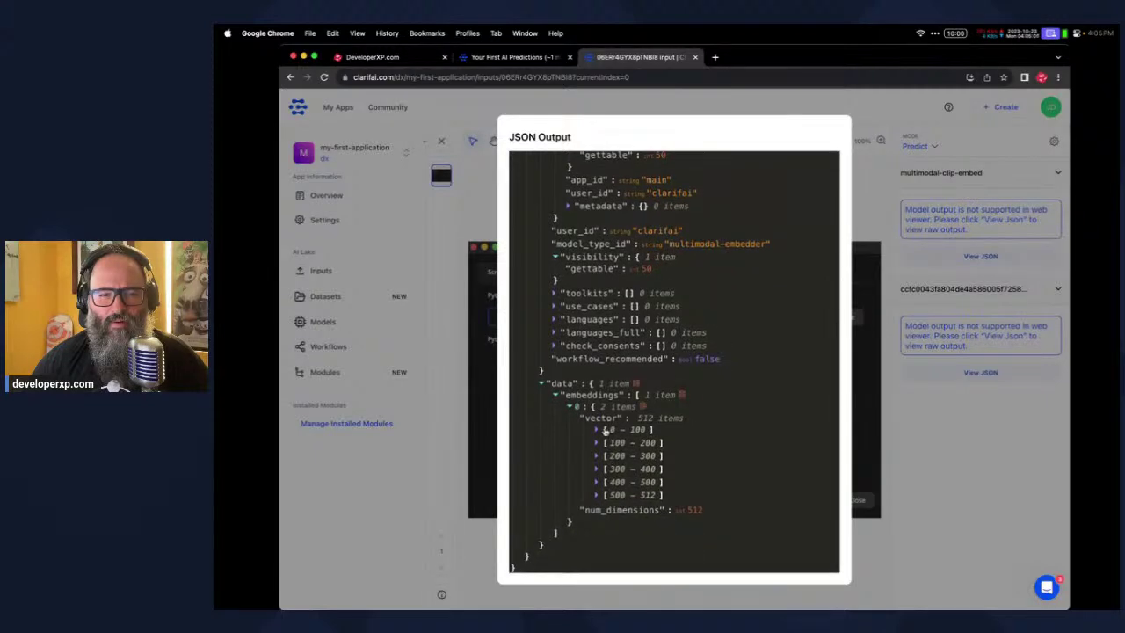
click(595, 429)
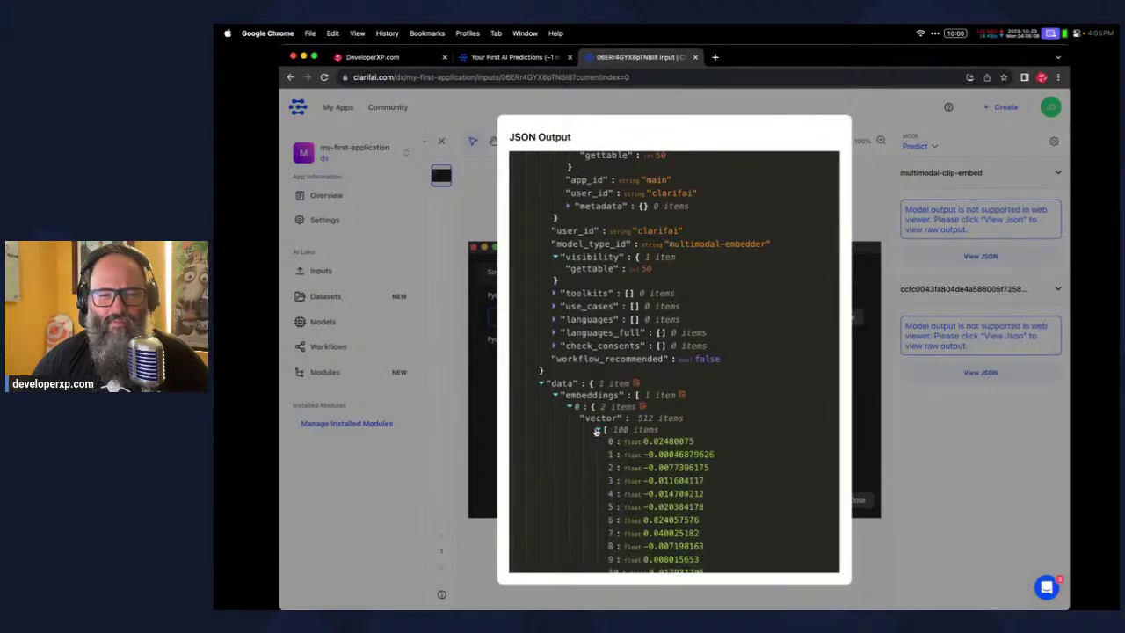
click(595, 430)
scroll(722, 418, up, 3)
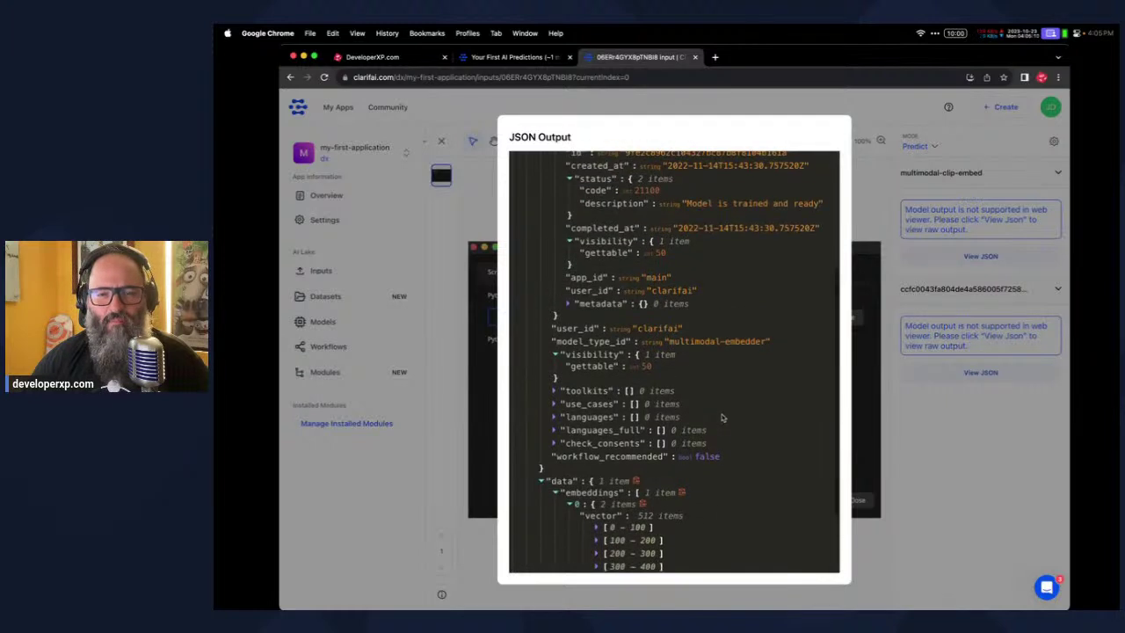
scroll(723, 417, up, 5)
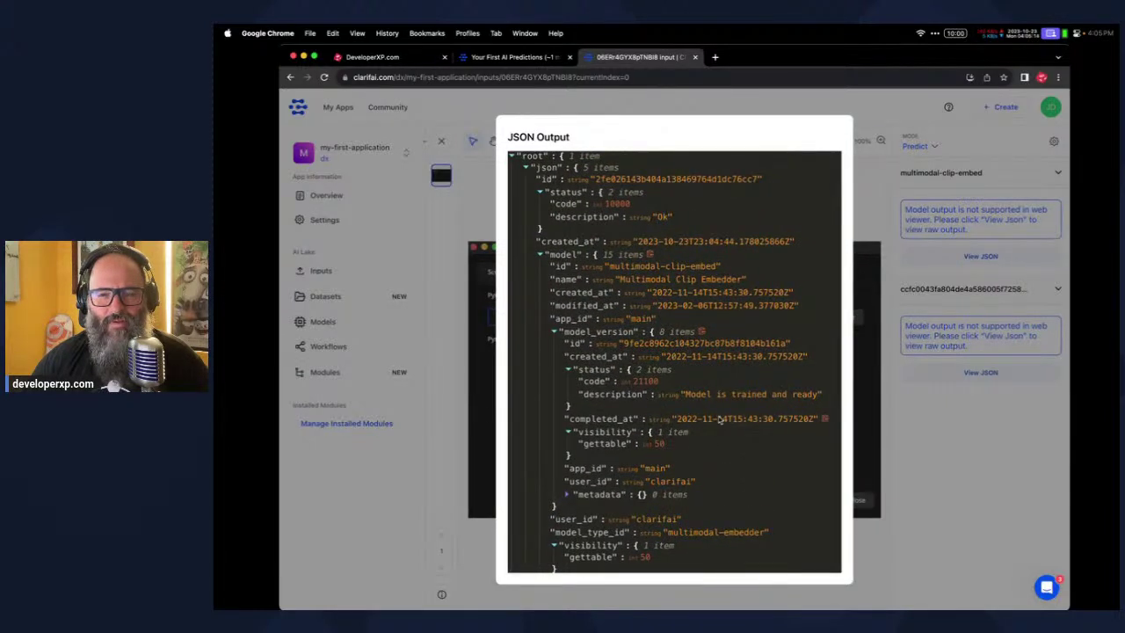
click(931, 484)
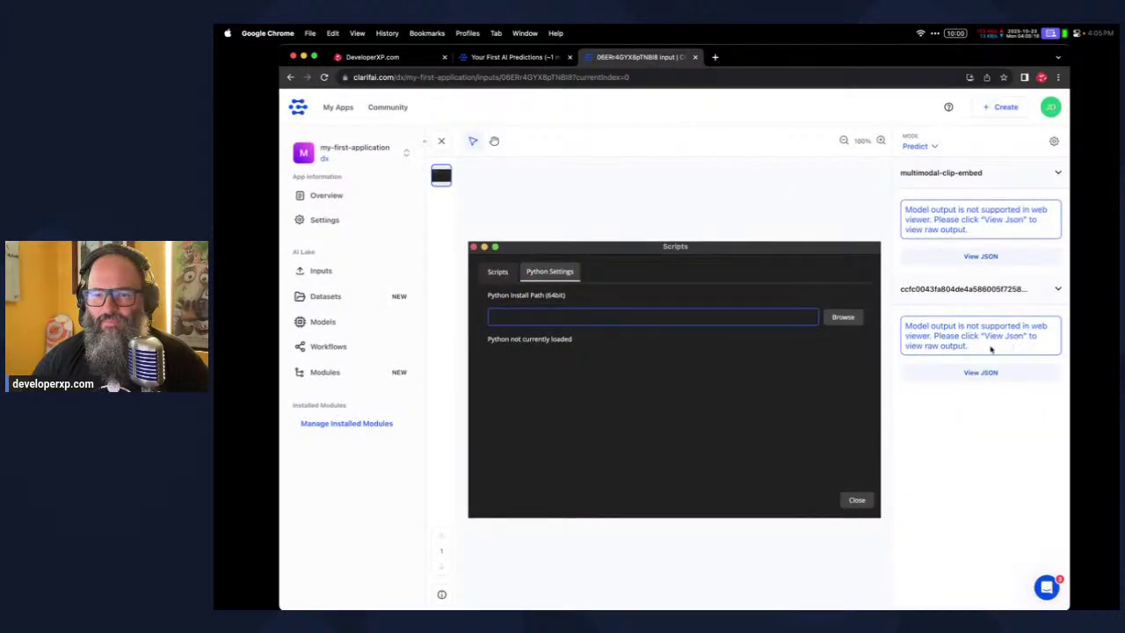
click(980, 371)
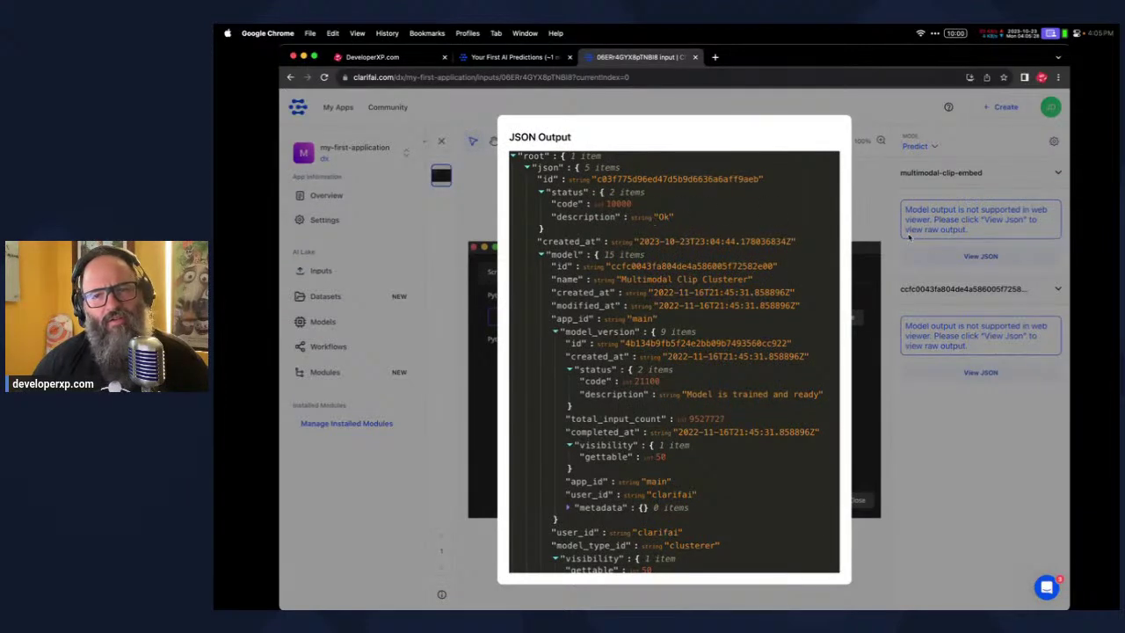
click(963, 231)
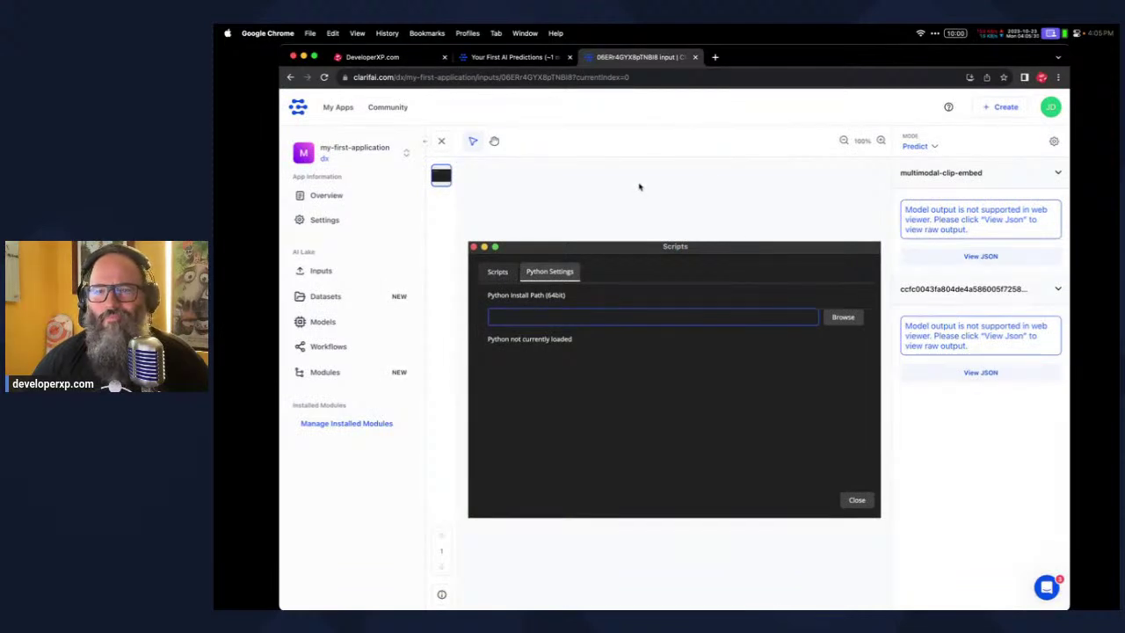
Review Step 5 of the Your First AI Predictions guide on the General workflow and its expected prediction output
click(514, 58)
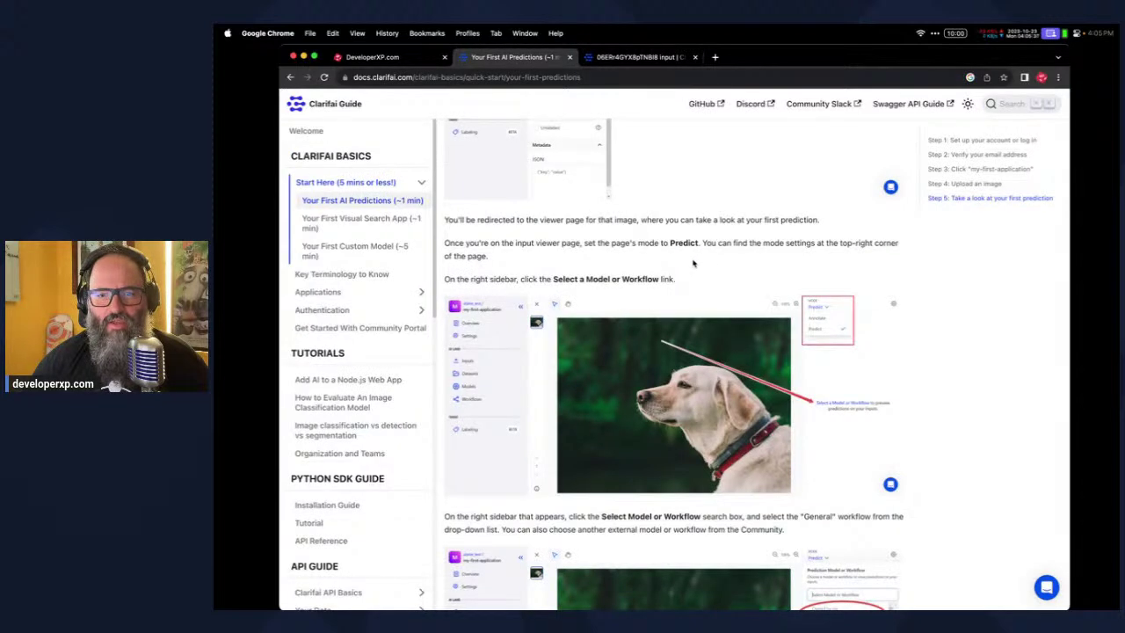
scroll(694, 264, up, 1)
scroll(538, 271, down, 1)
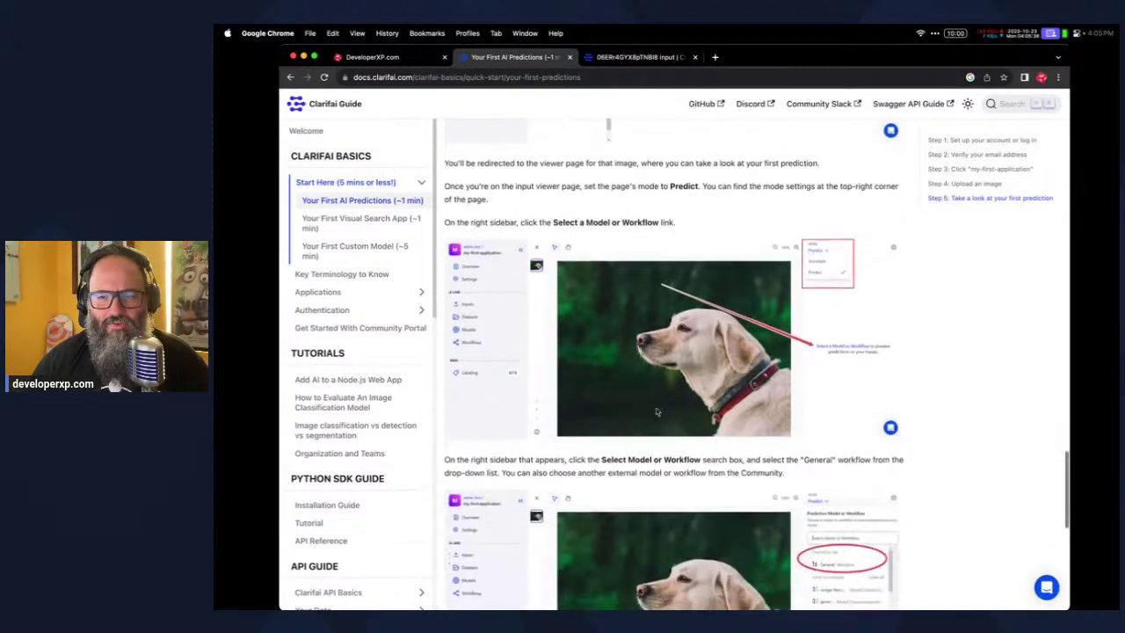
scroll(538, 271, up, 2)
scroll(538, 271, up, 6)
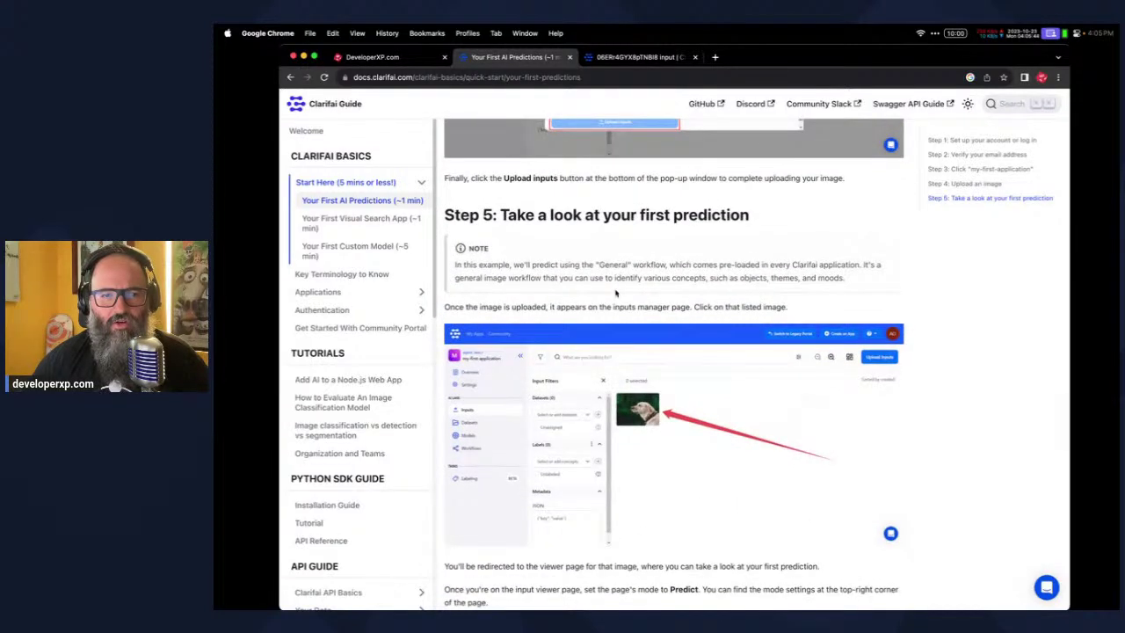
scroll(616, 292, down, 7)
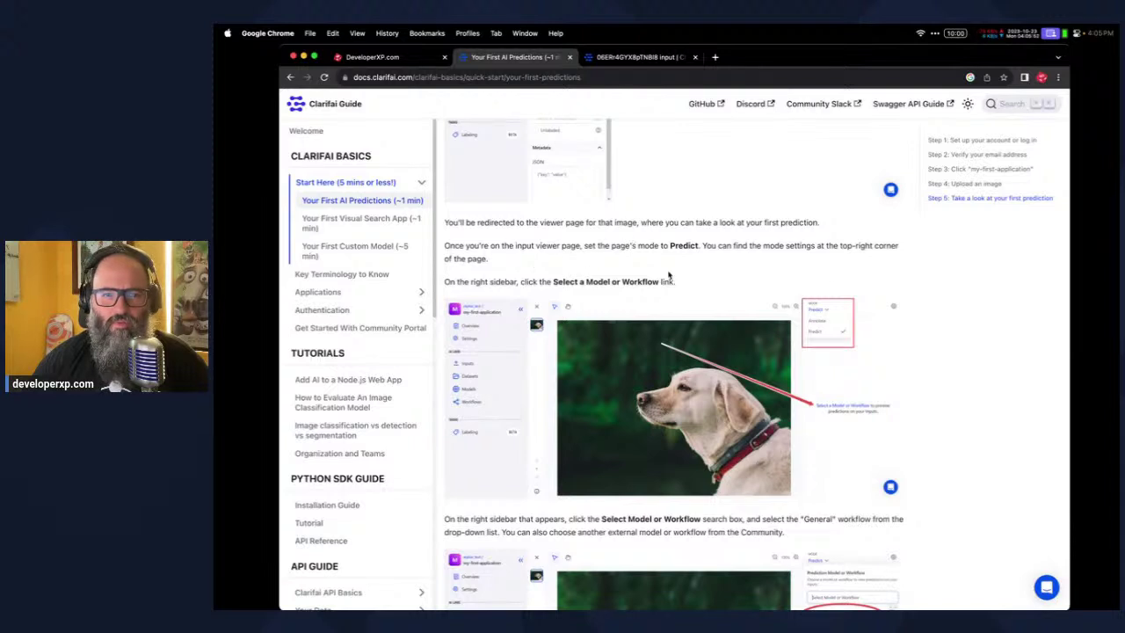
scroll(939, 298, down, 2)
scroll(938, 299, down, 6)
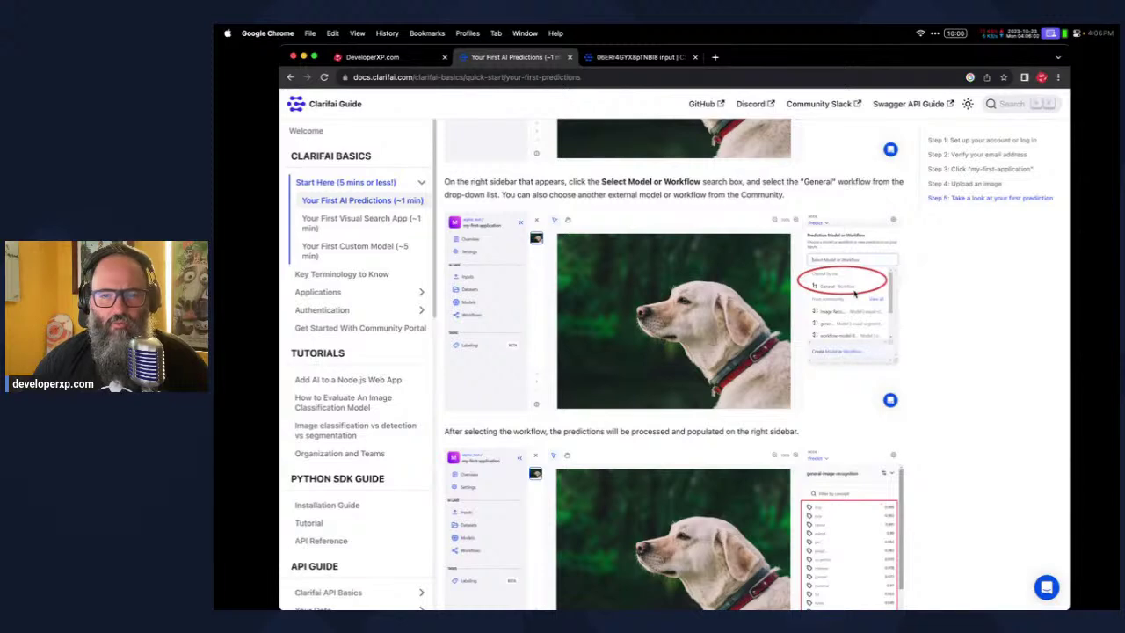
scroll(592, 176, down, 2)
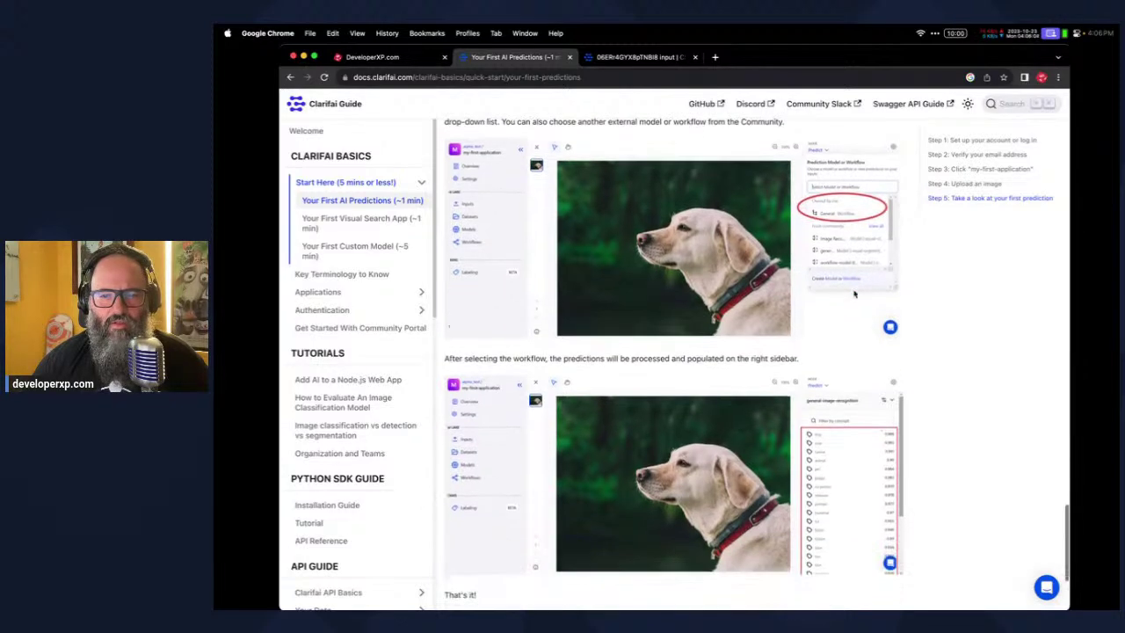
Return to the image's predictions in the application and reselect the Universal workflow's version in the prediction settings
click(634, 56)
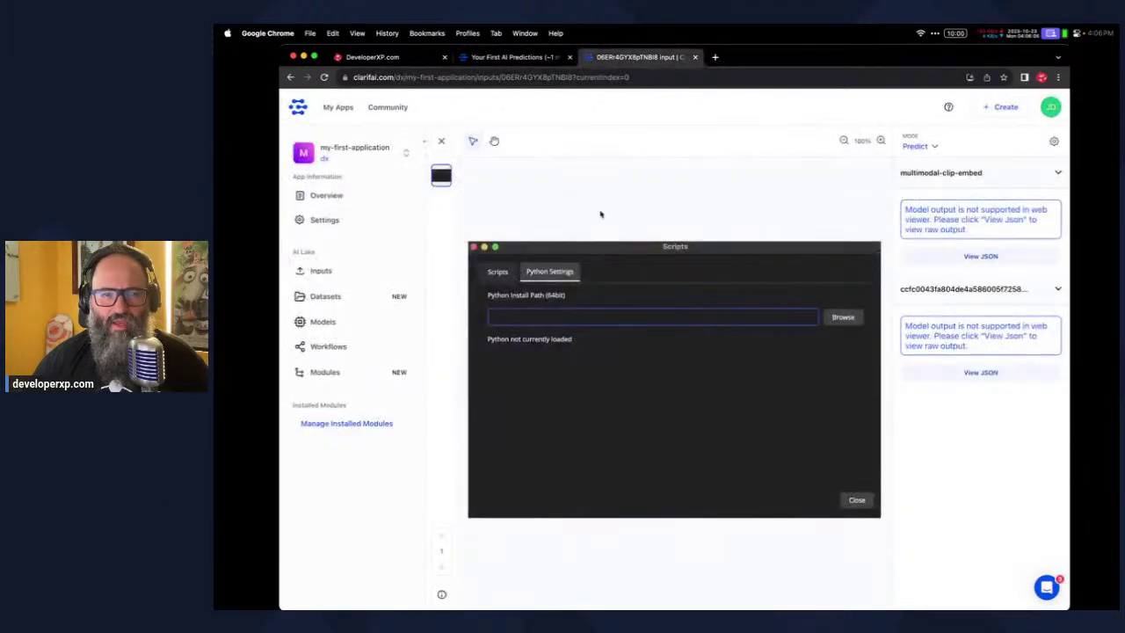
click(985, 174)
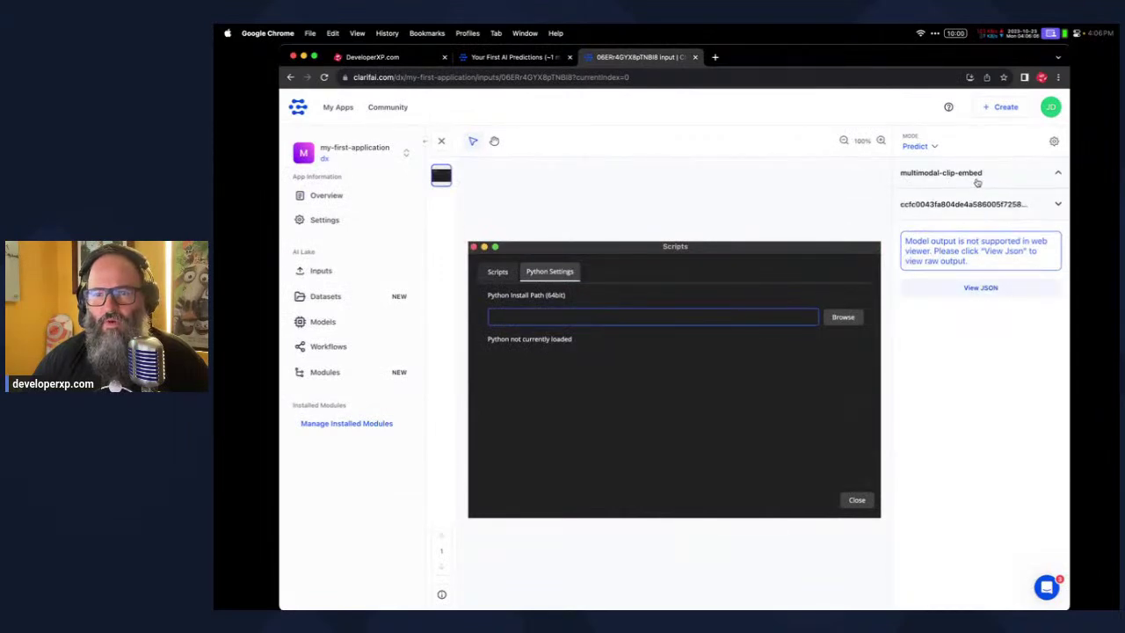
click(977, 180)
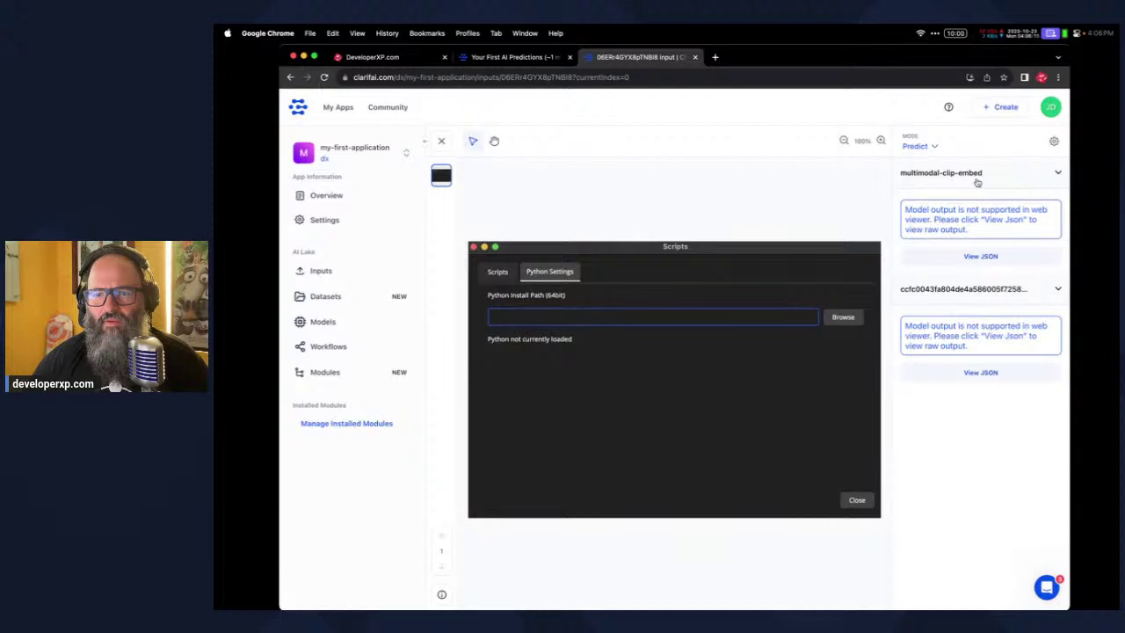
click(1055, 142)
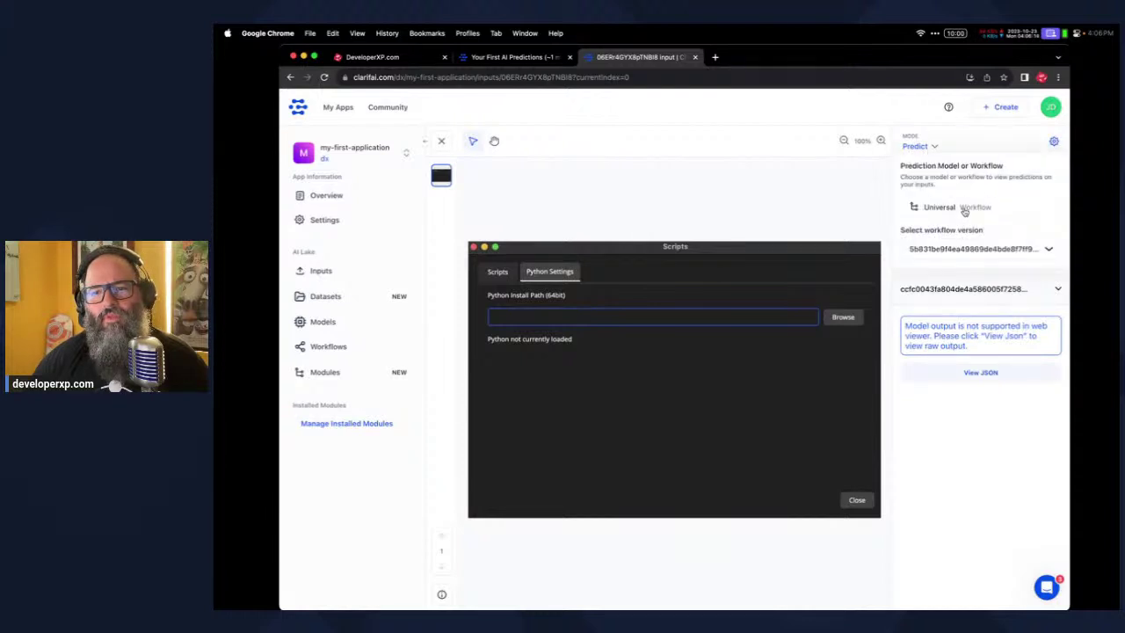
click(1038, 252)
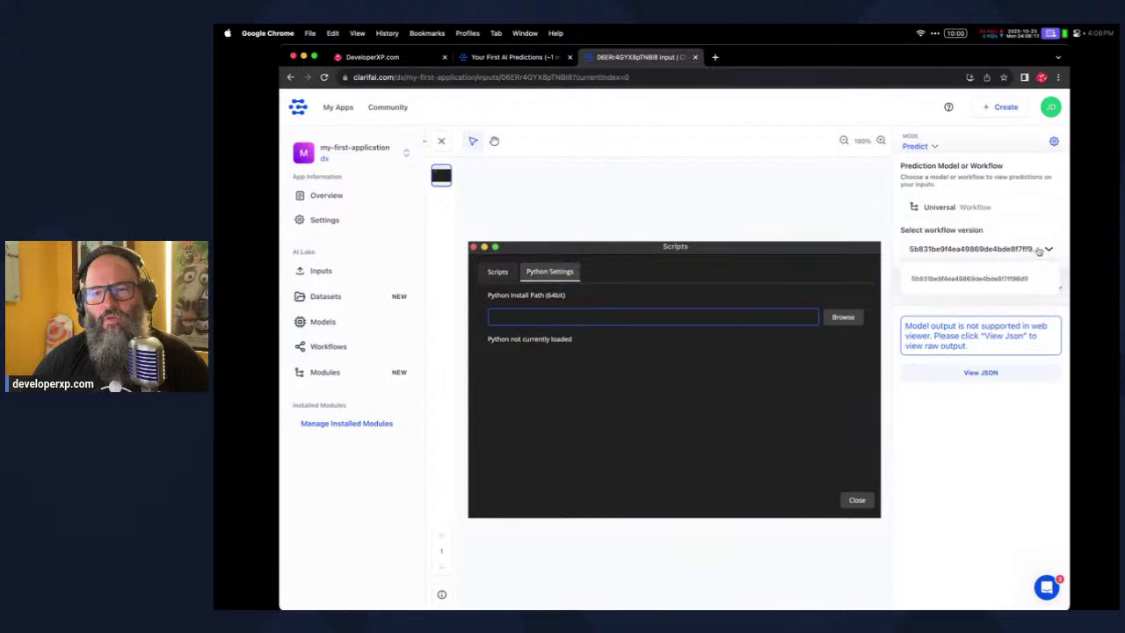
click(983, 280)
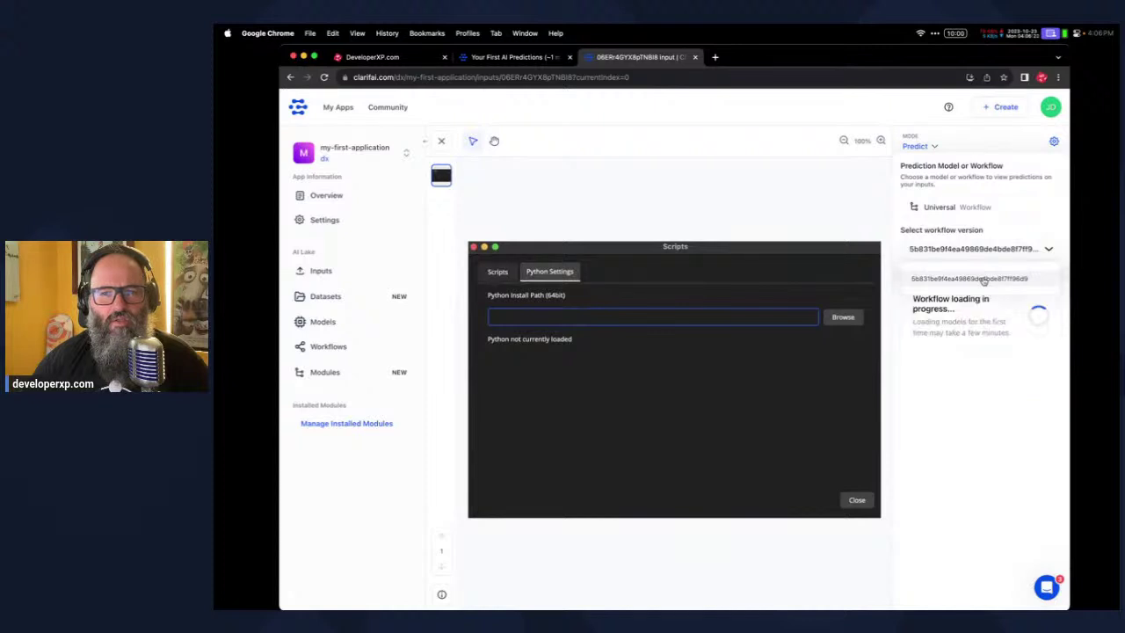
Look at the Universal workflow's page and browse the application's Modules, Workflows, Datasets and Inputs sections
click(329, 348)
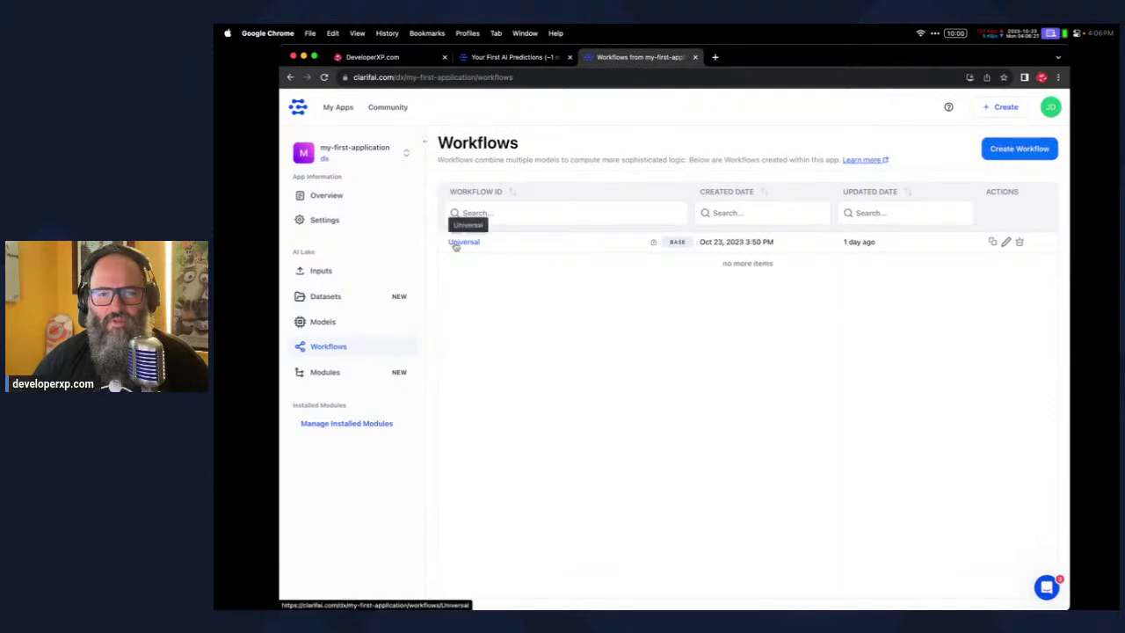
click(456, 243)
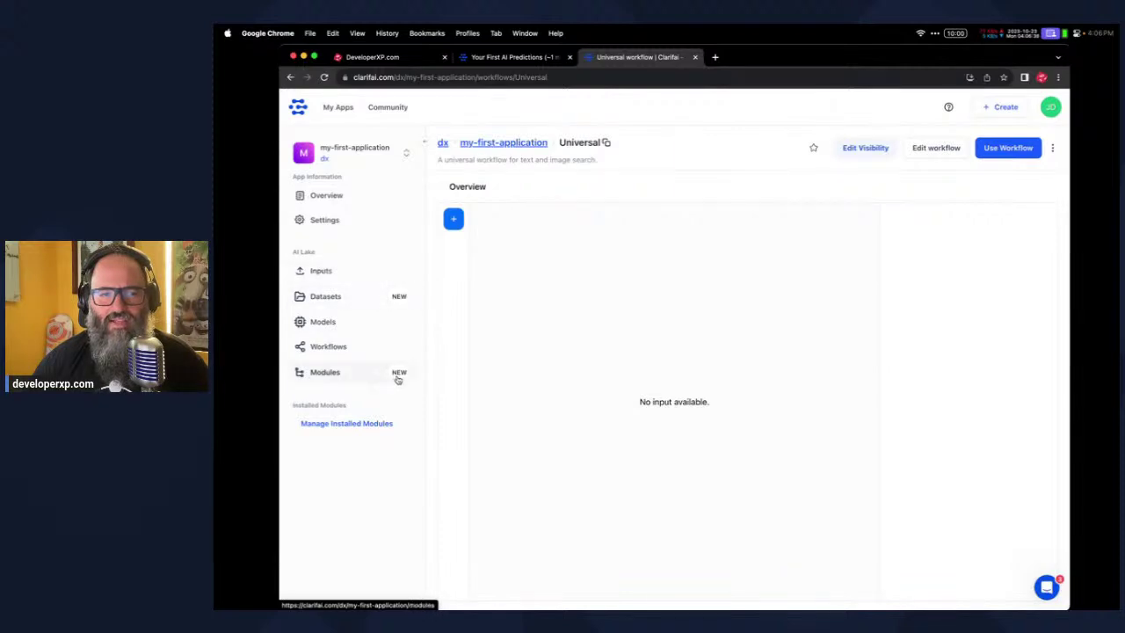
click(350, 375)
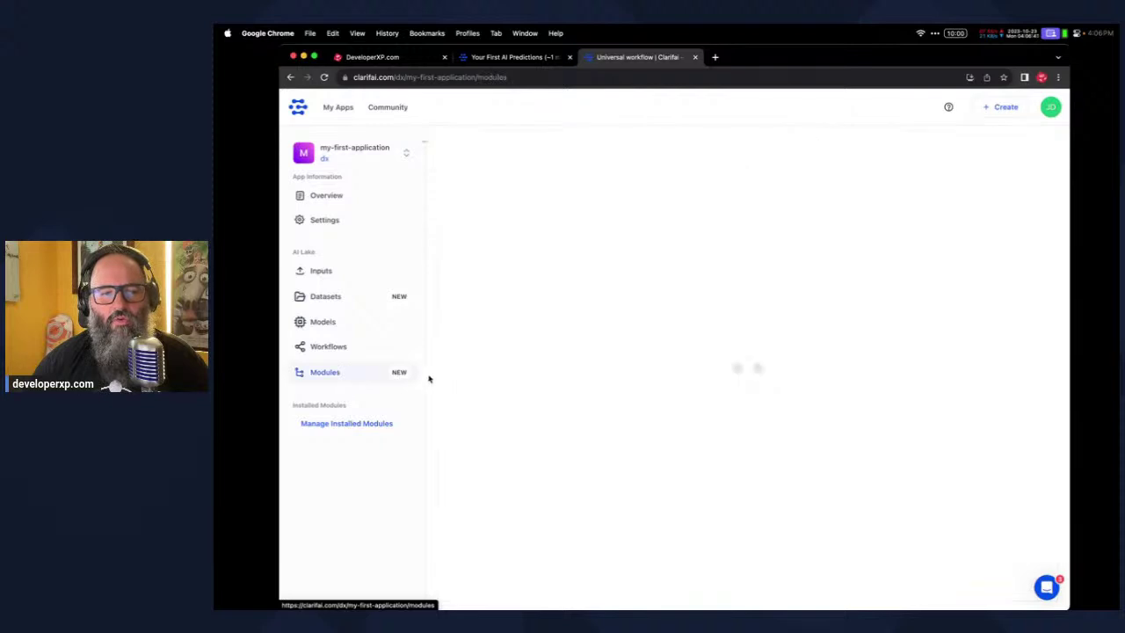
click(374, 348)
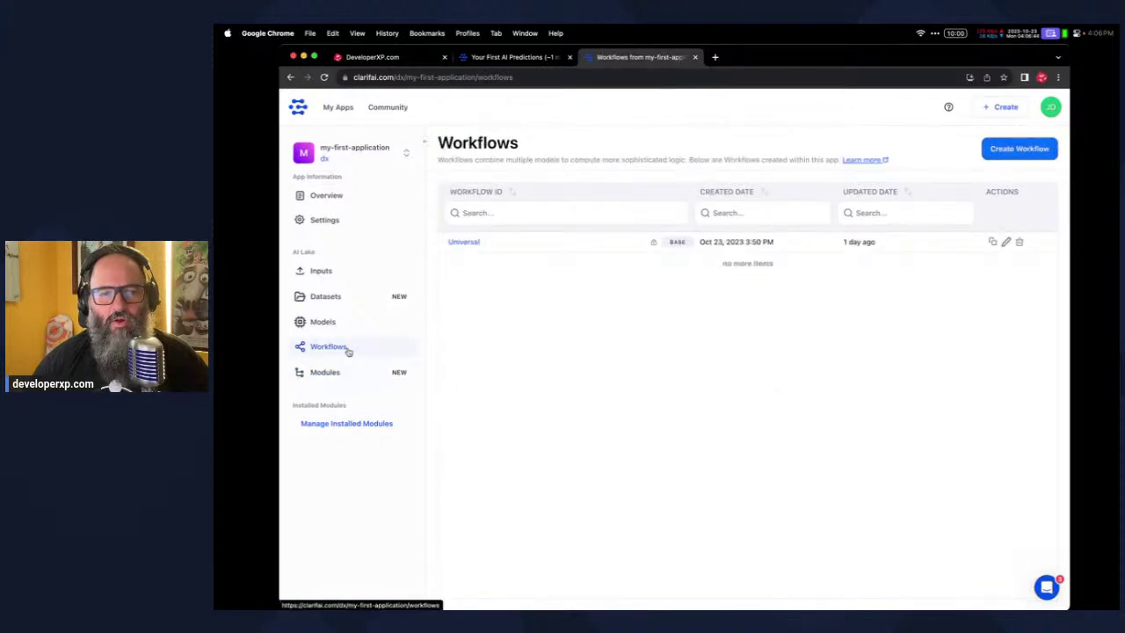
click(326, 297)
click(340, 271)
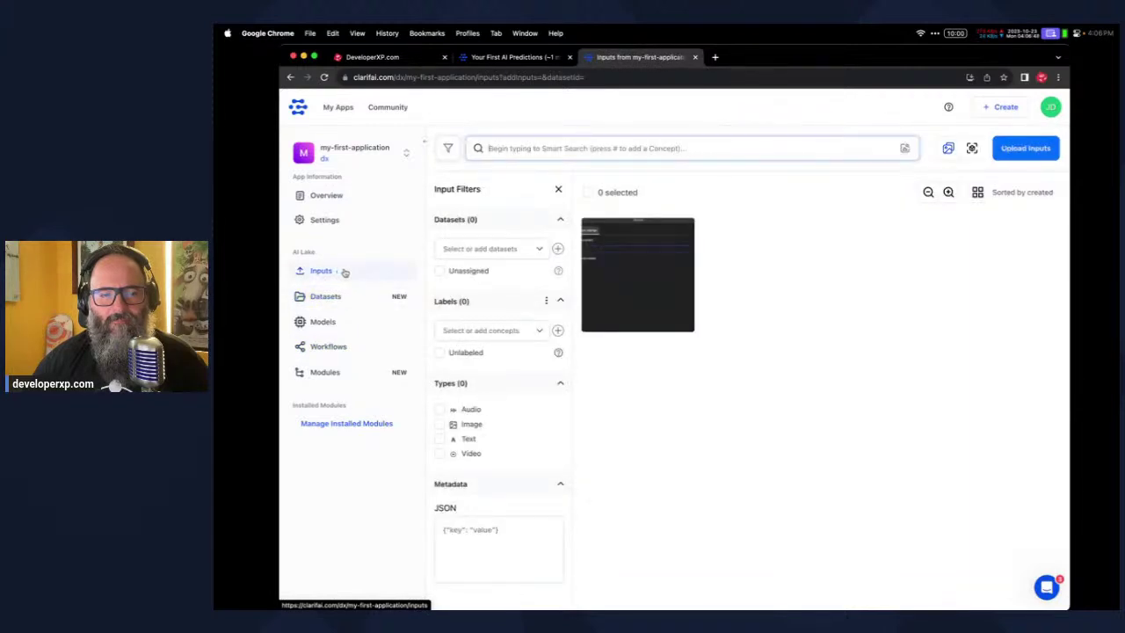
Examine the Overview page of my-first-application and return to the Your First AI Predictions guide
click(342, 201)
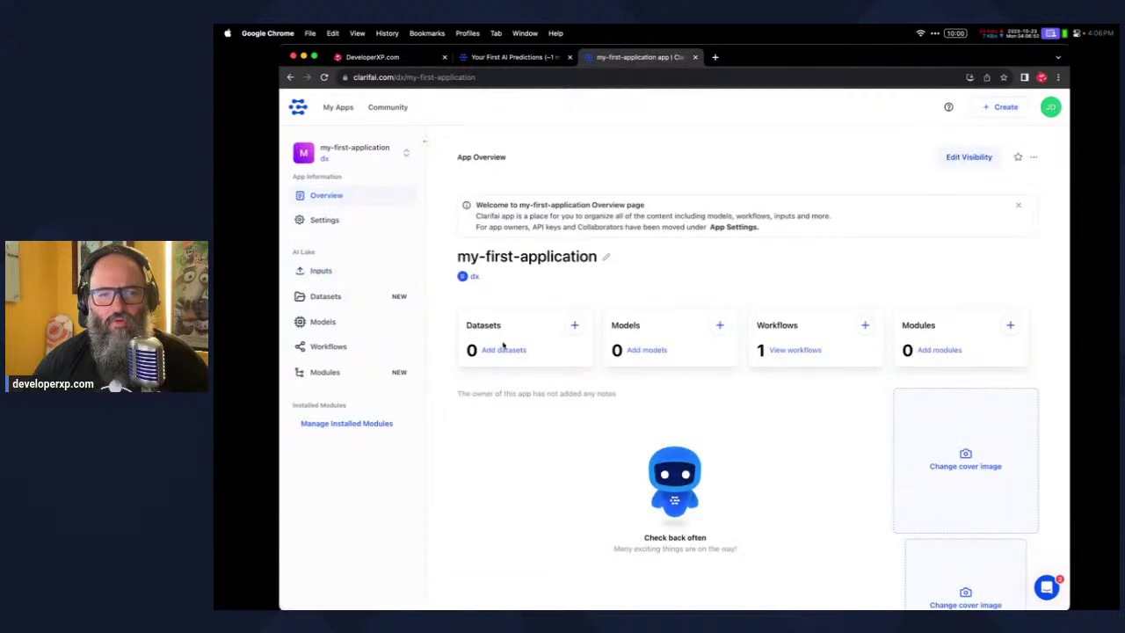
scroll(812, 435, down, 4)
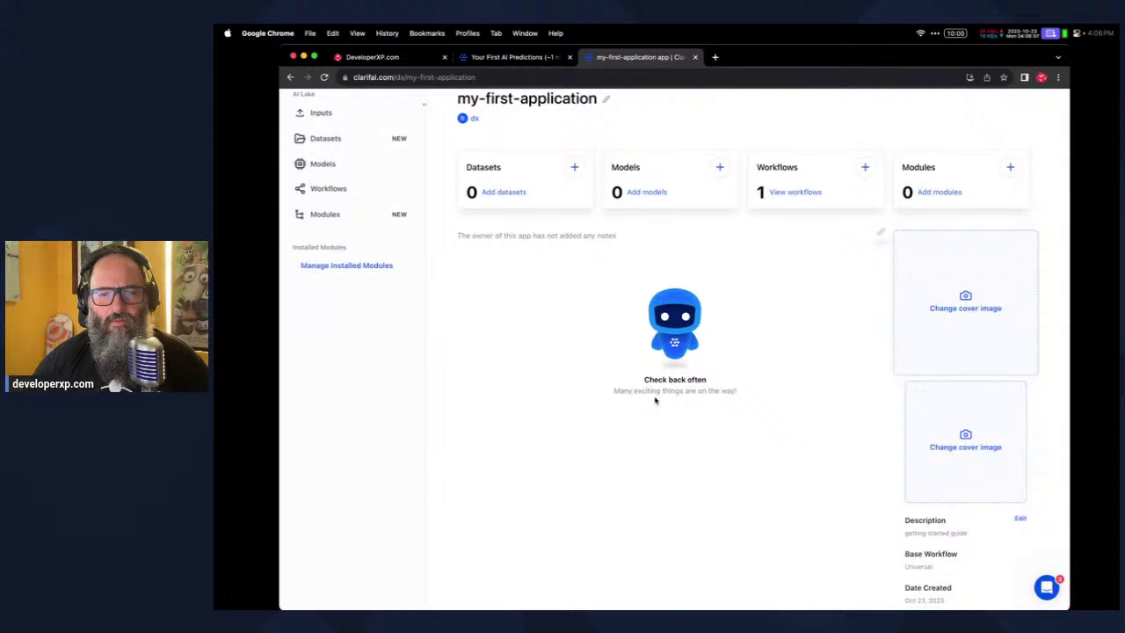
scroll(668, 396, down, 5)
scroll(668, 395, up, 9)
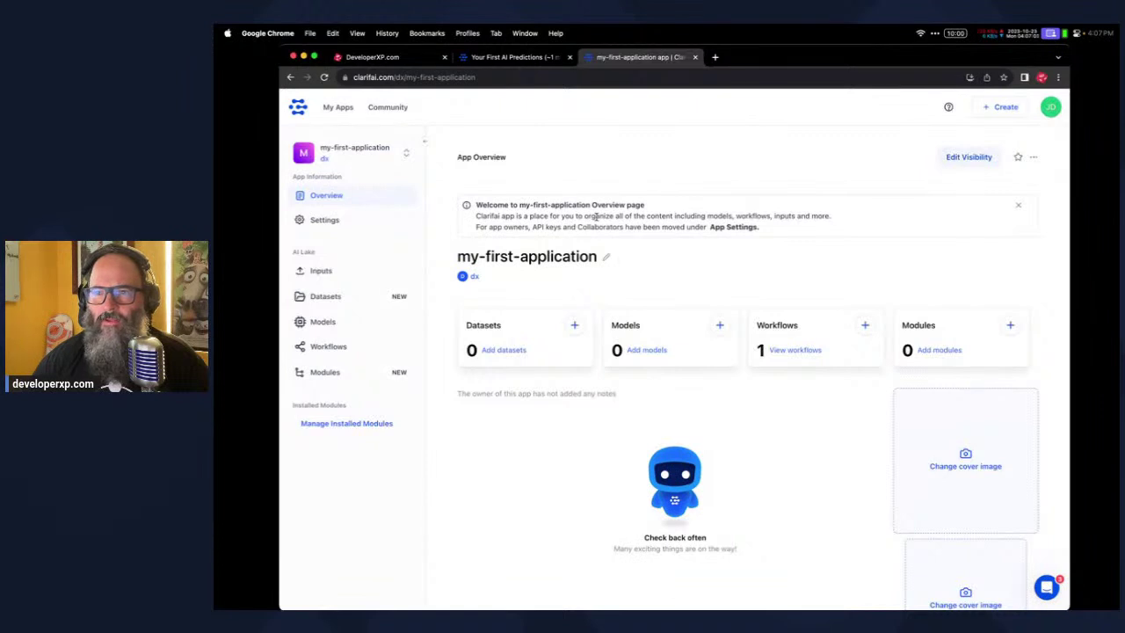
key(ctrl+shift+Tab)
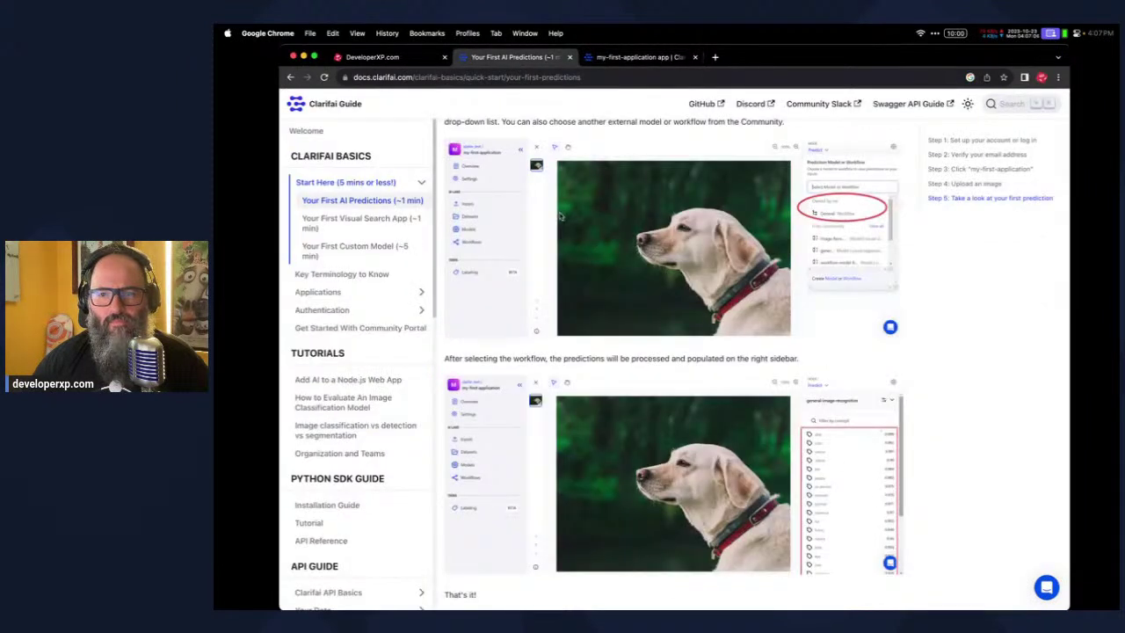
Review Step 5 of the Your First AI Predictions guide again, plus its introduction on the two parts of a prediction
scroll(681, 230, up, 1)
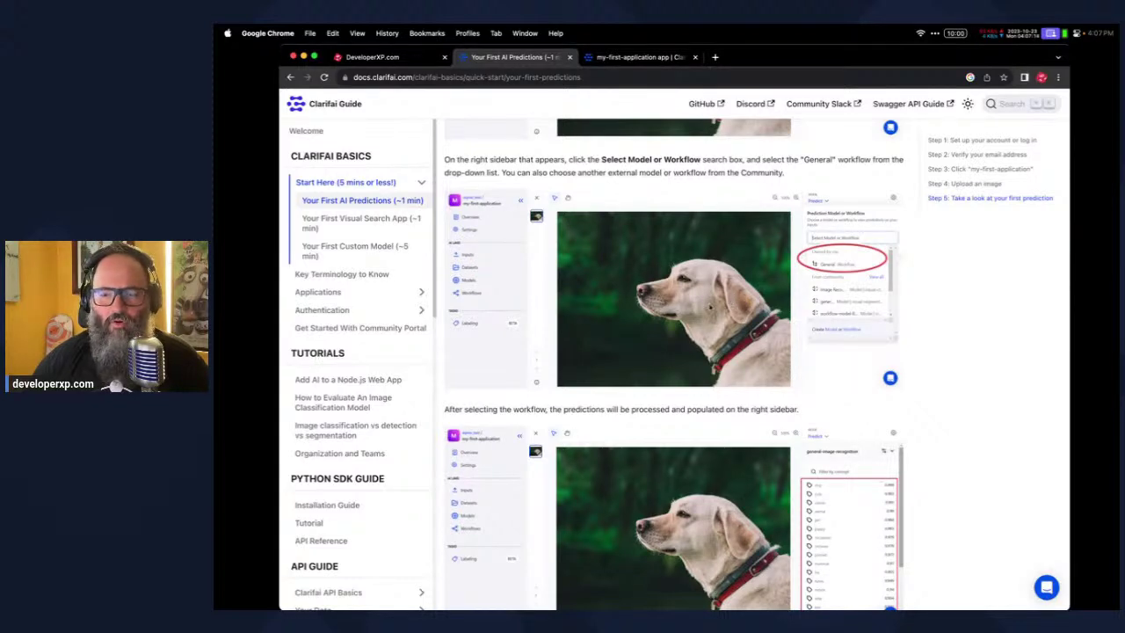
scroll(710, 306, down, 4)
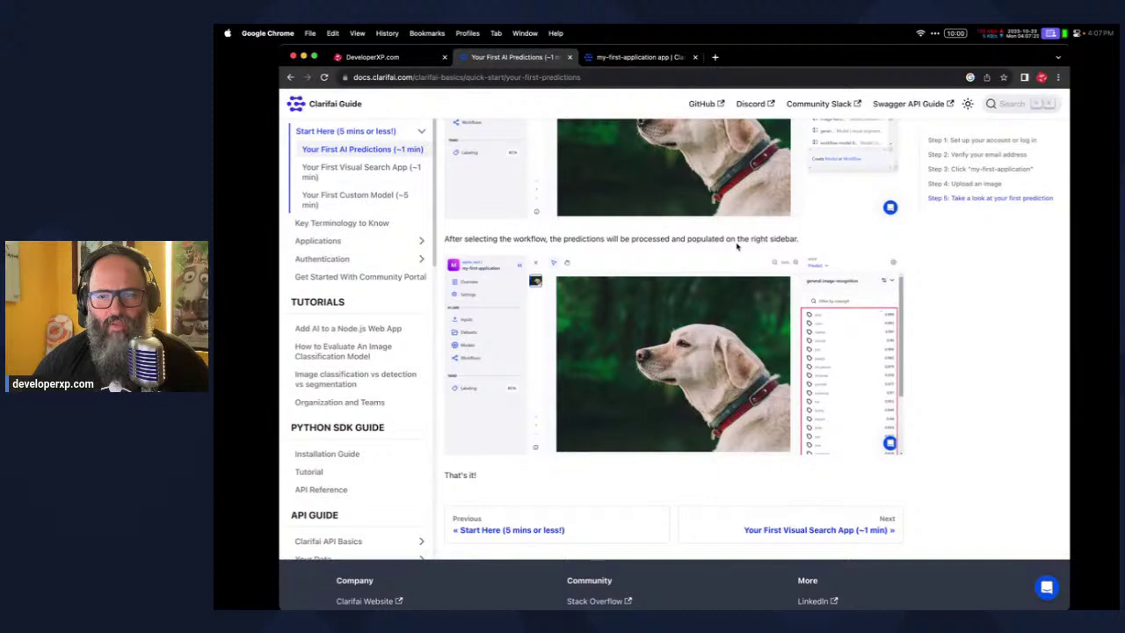
scroll(737, 247, up, 2)
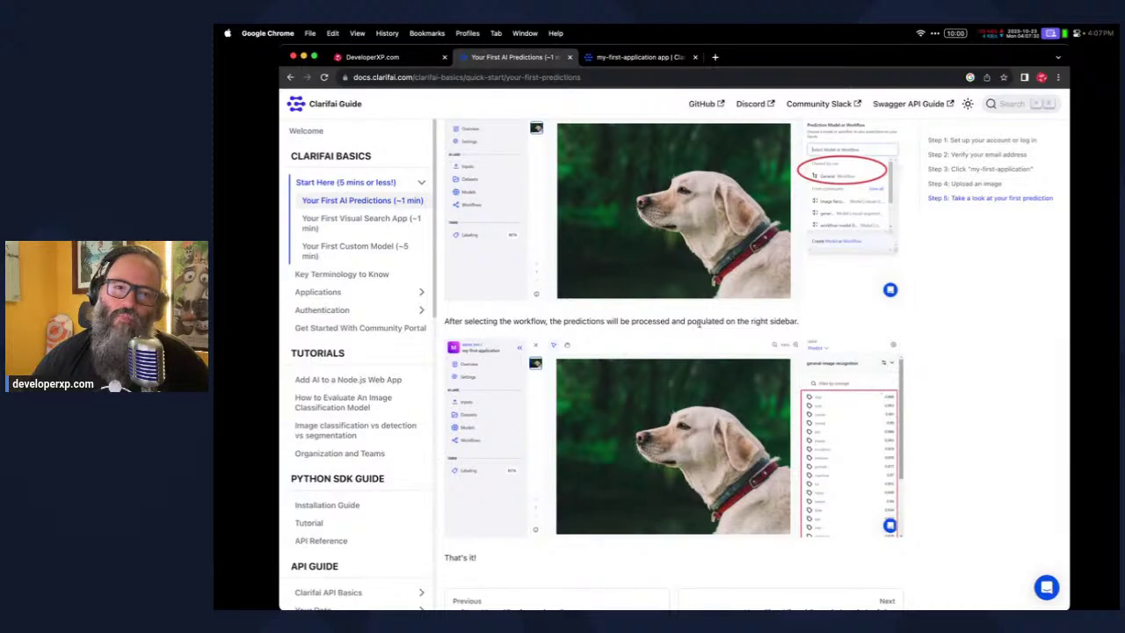
click(630, 58)
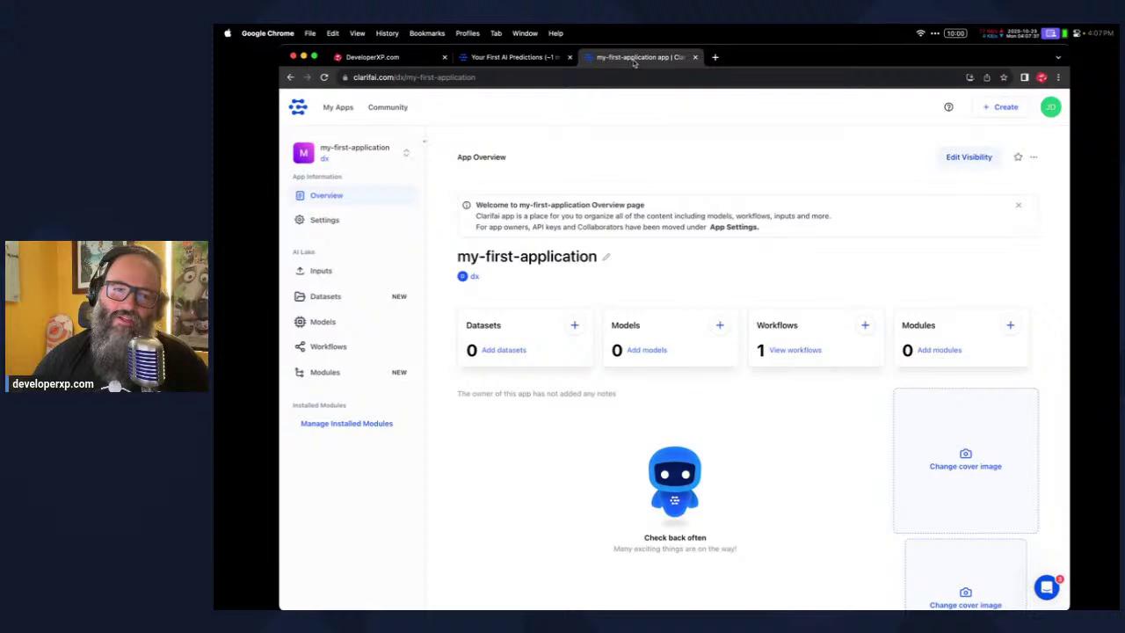
click(488, 58)
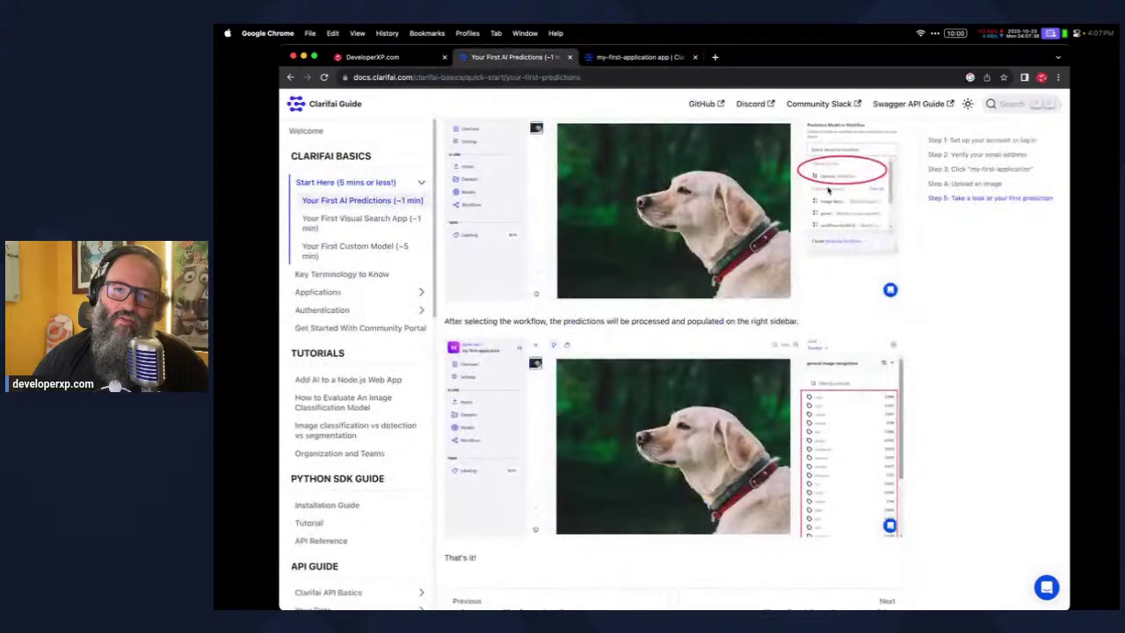
scroll(836, 401, down, 3)
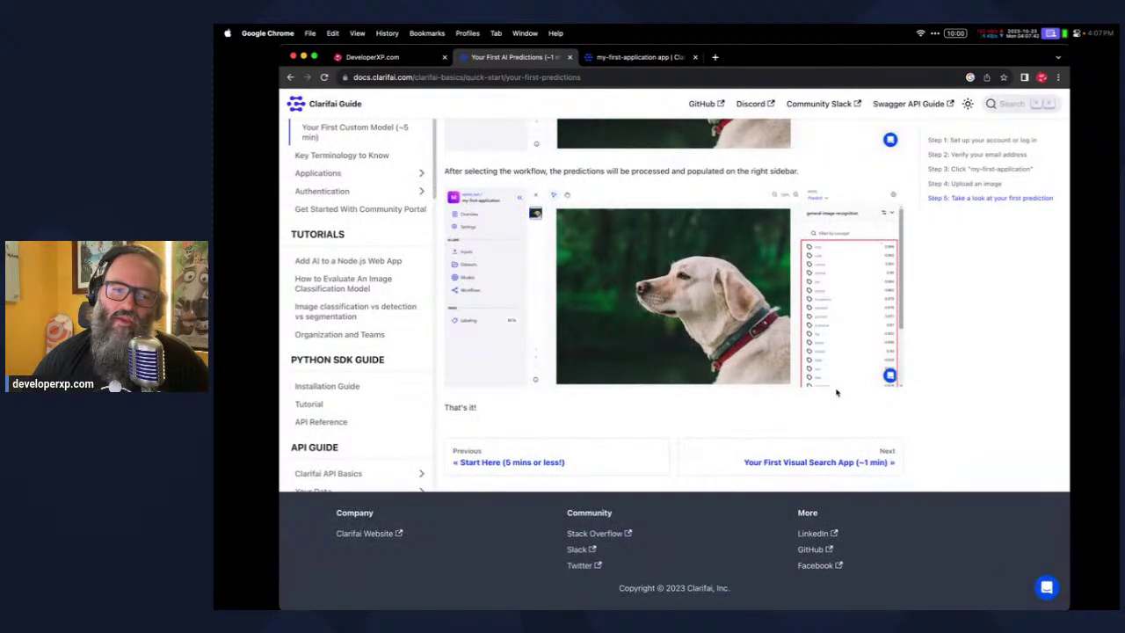
scroll(835, 393, up, 10)
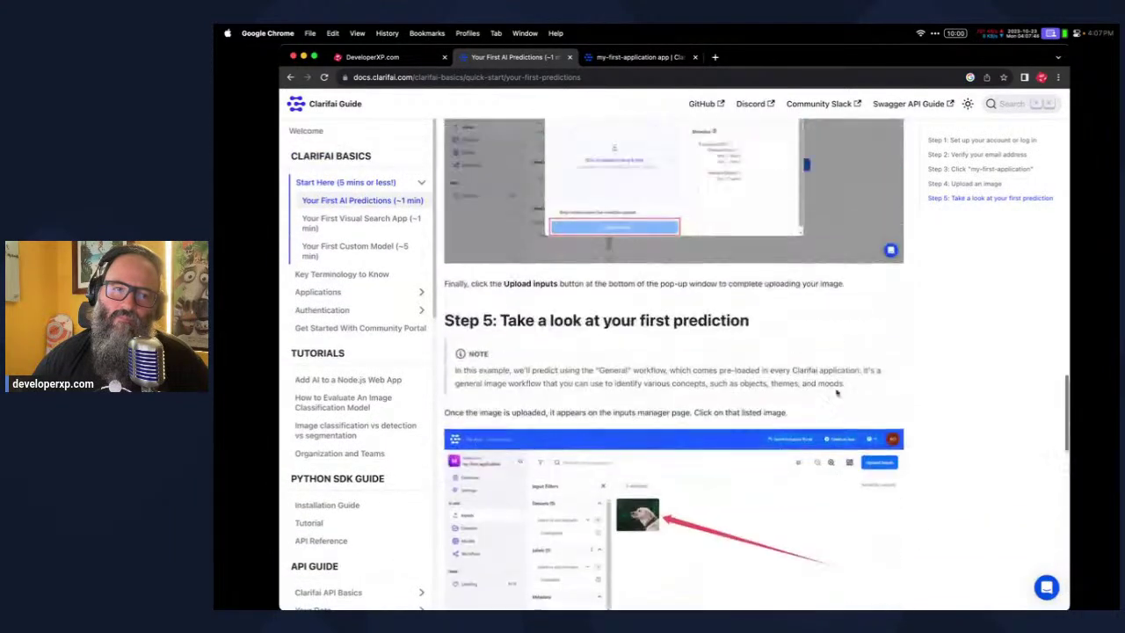
scroll(835, 393, up, 15)
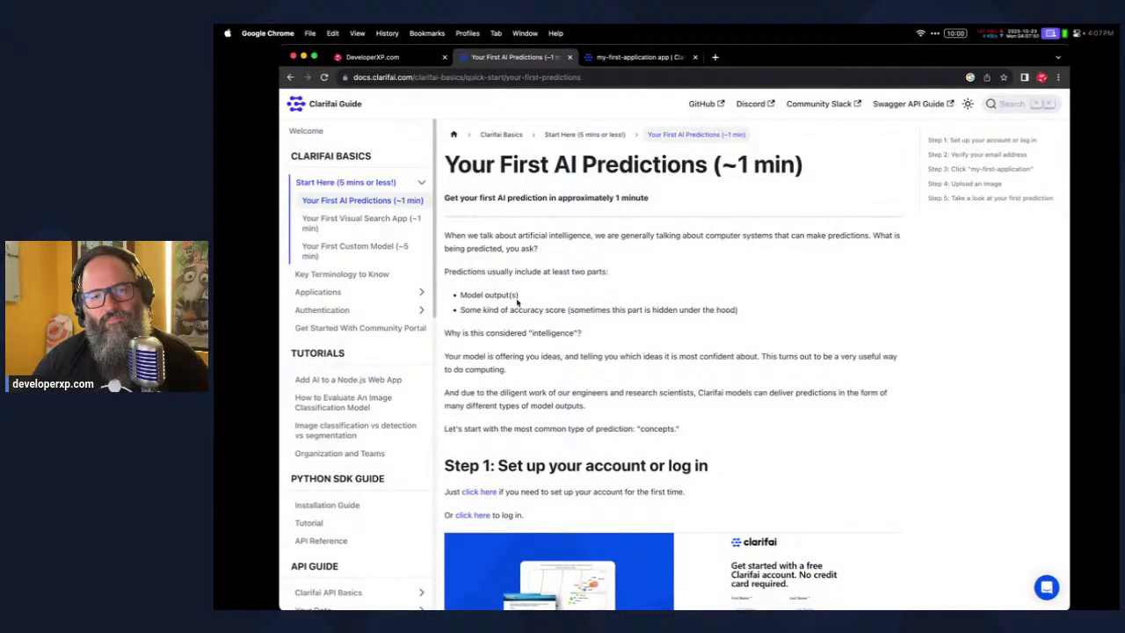
drag(469, 271, 646, 309)
click(646, 309)
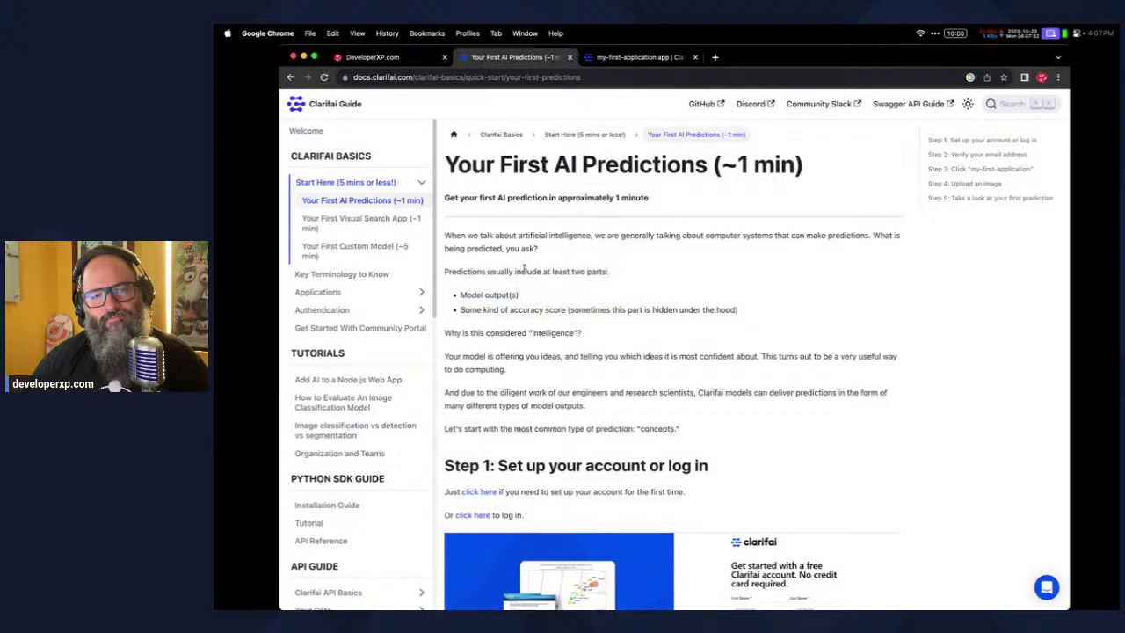
Open the Your First Visual Search App guide and read its introduction on comparing images by visual similarity
click(375, 226)
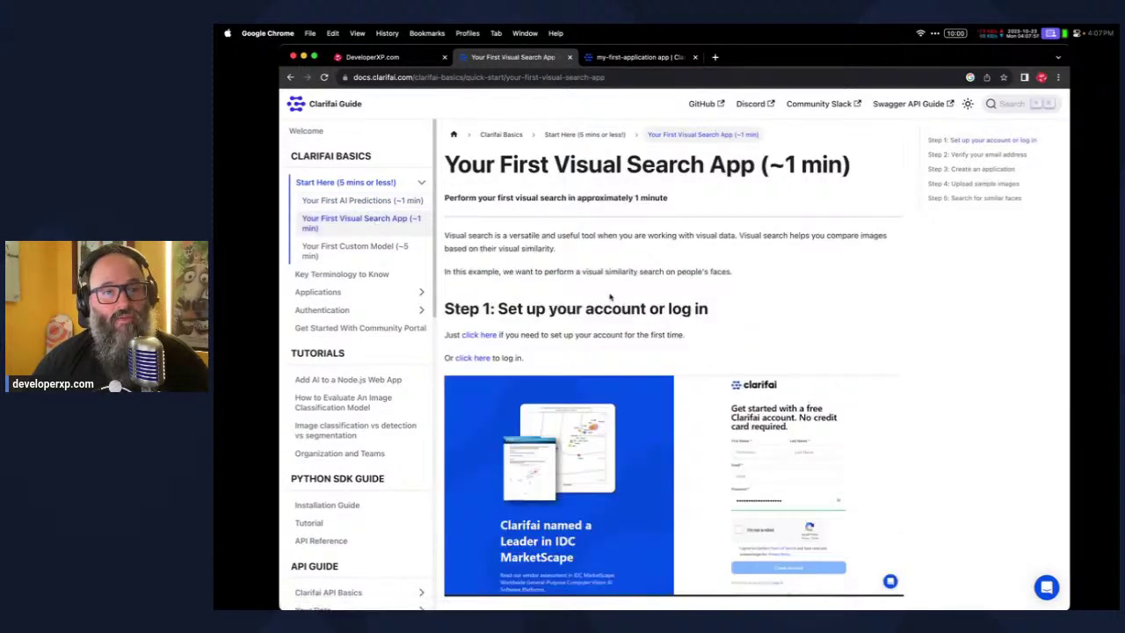
click(362, 202)
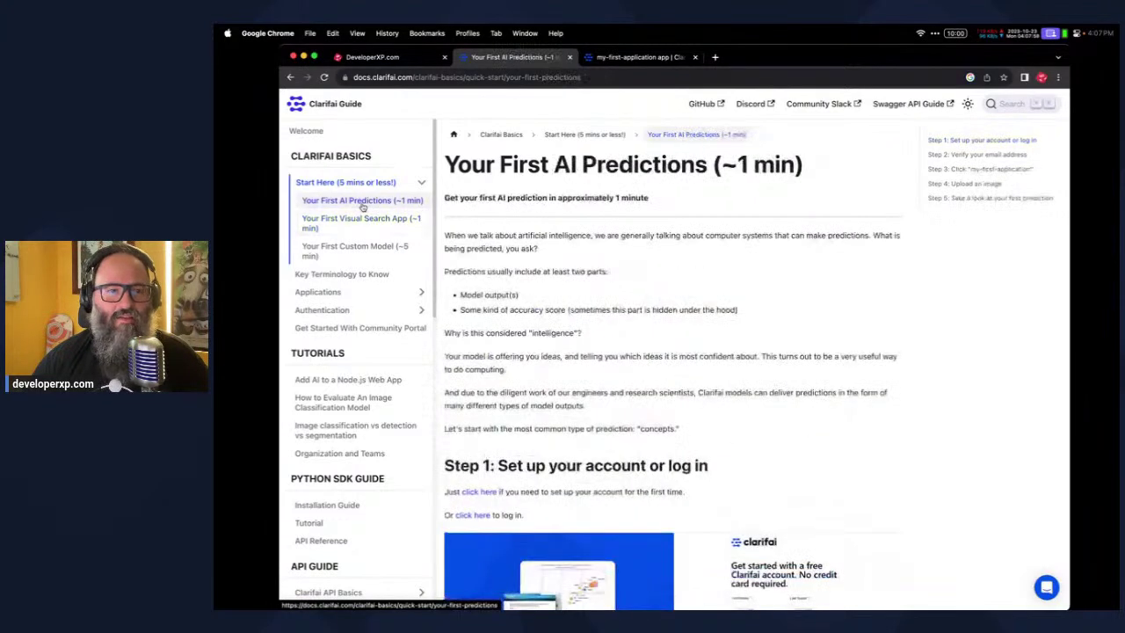
click(363, 219)
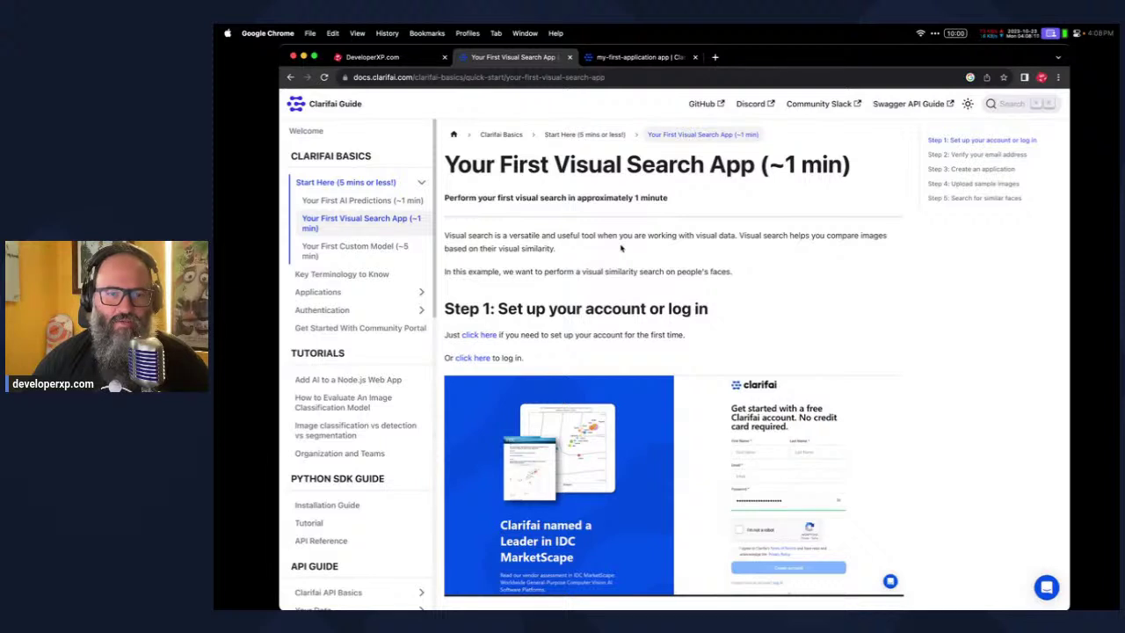
drag(557, 251, 513, 248)
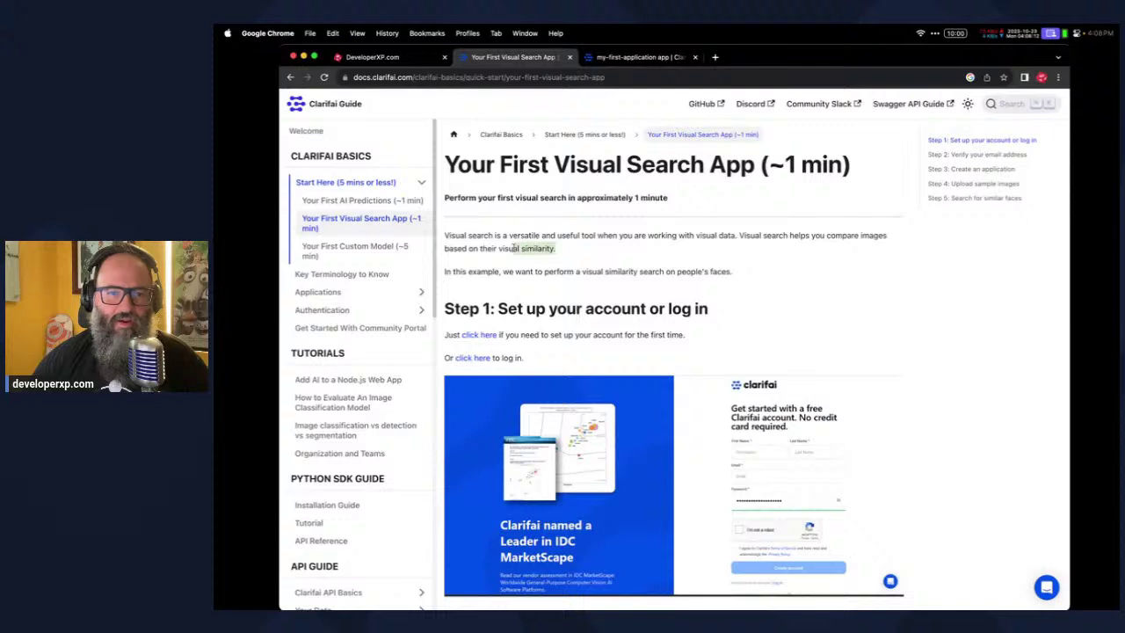
click(594, 254)
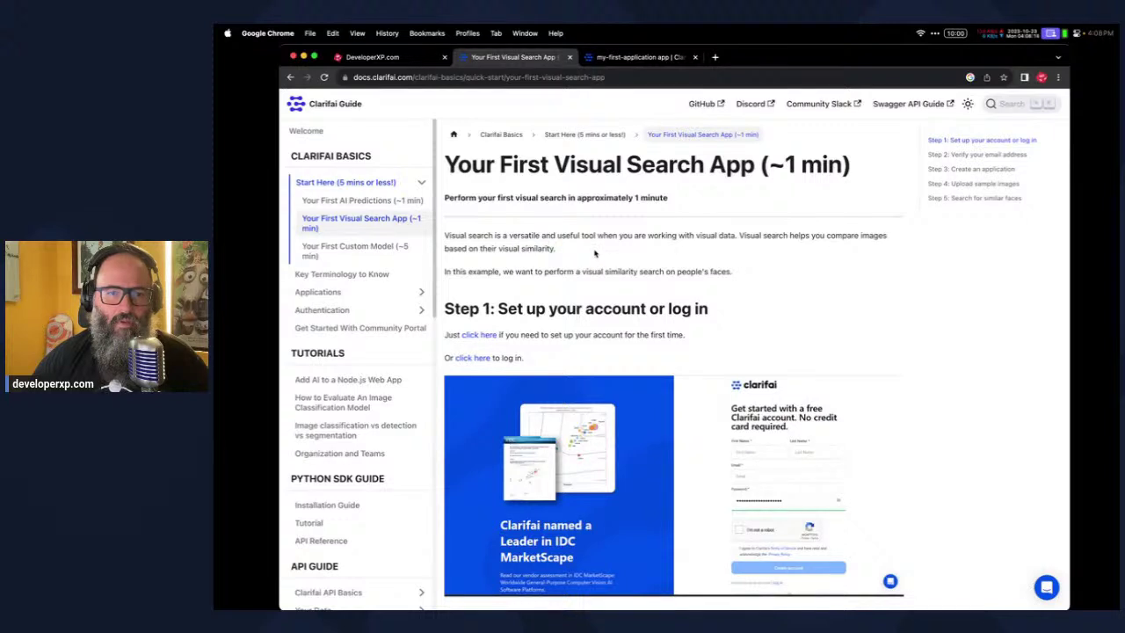
Read Steps 1 to 3 of the Visual Search guide, from account setup to creating an application with the Face base model
scroll(866, 271, down, 3)
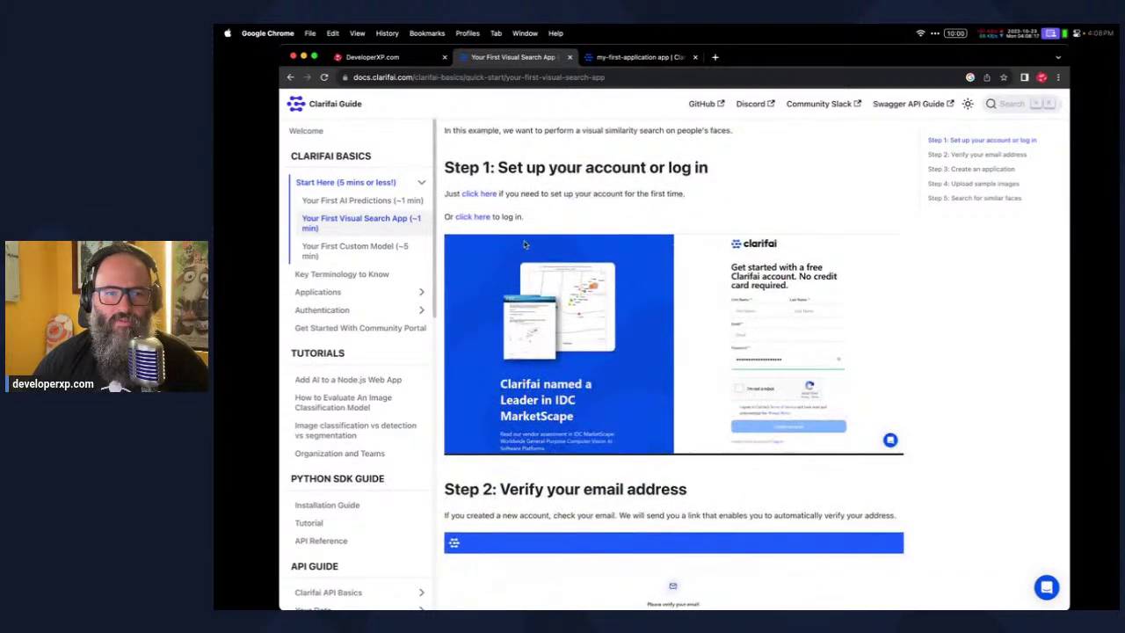
scroll(531, 195, down, 1)
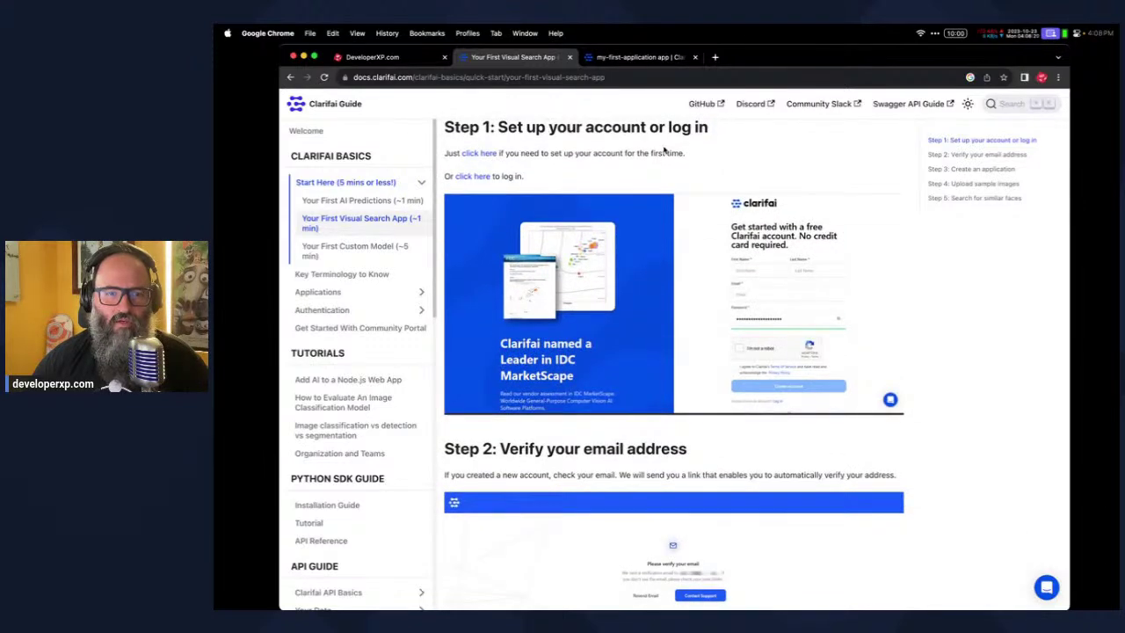
scroll(571, 229, down, 6)
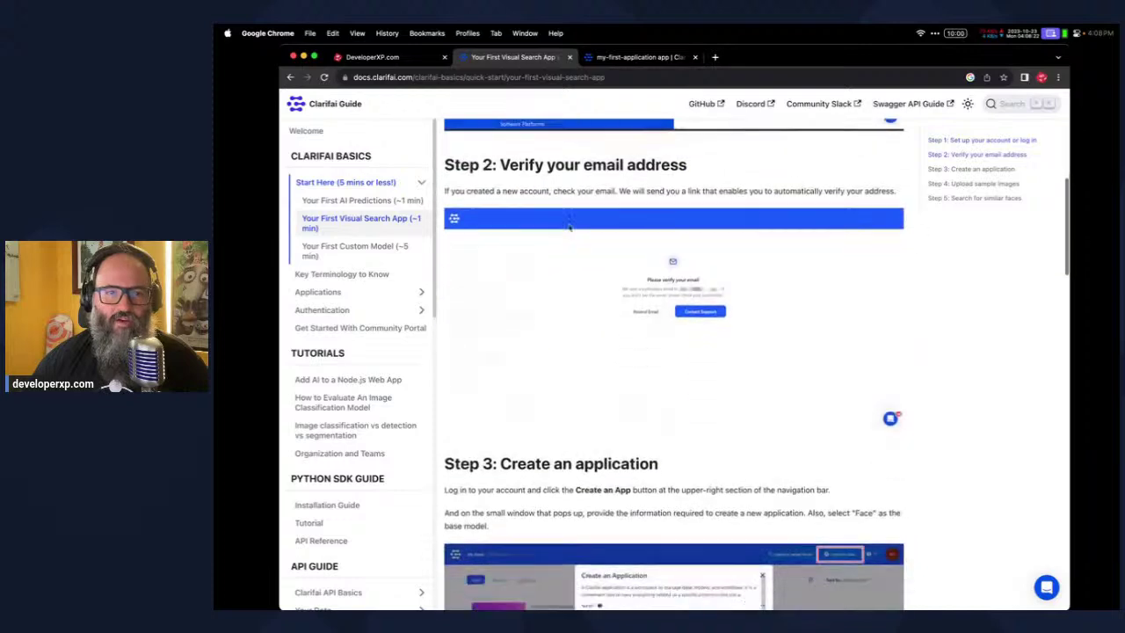
drag(469, 165, 576, 165)
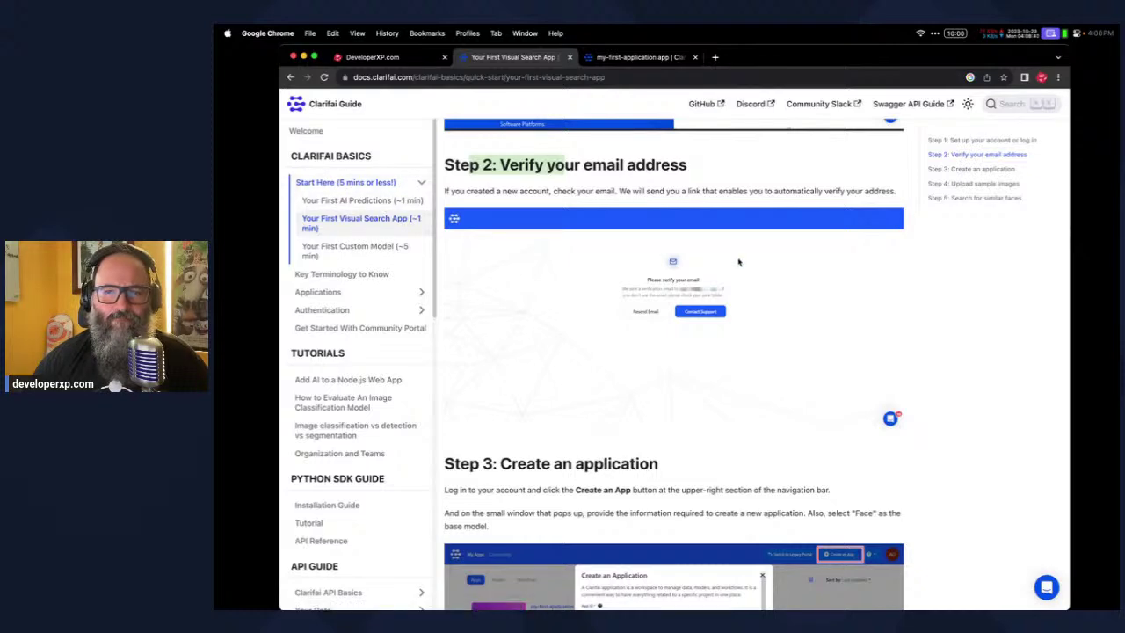
scroll(738, 260, down, 1)
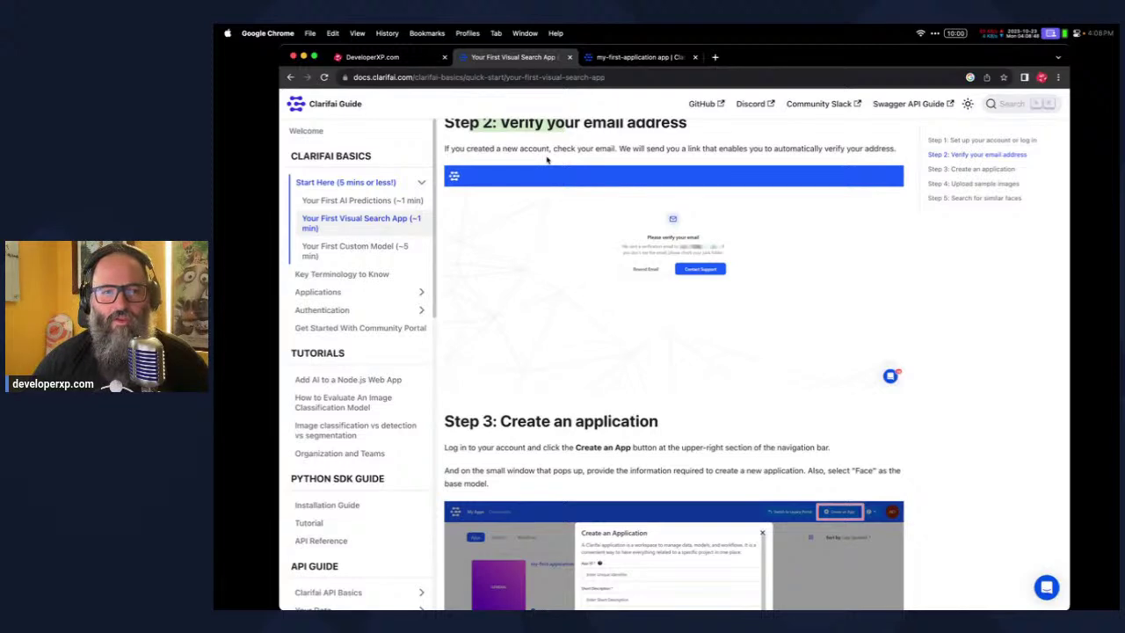
scroll(546, 159, up, 9)
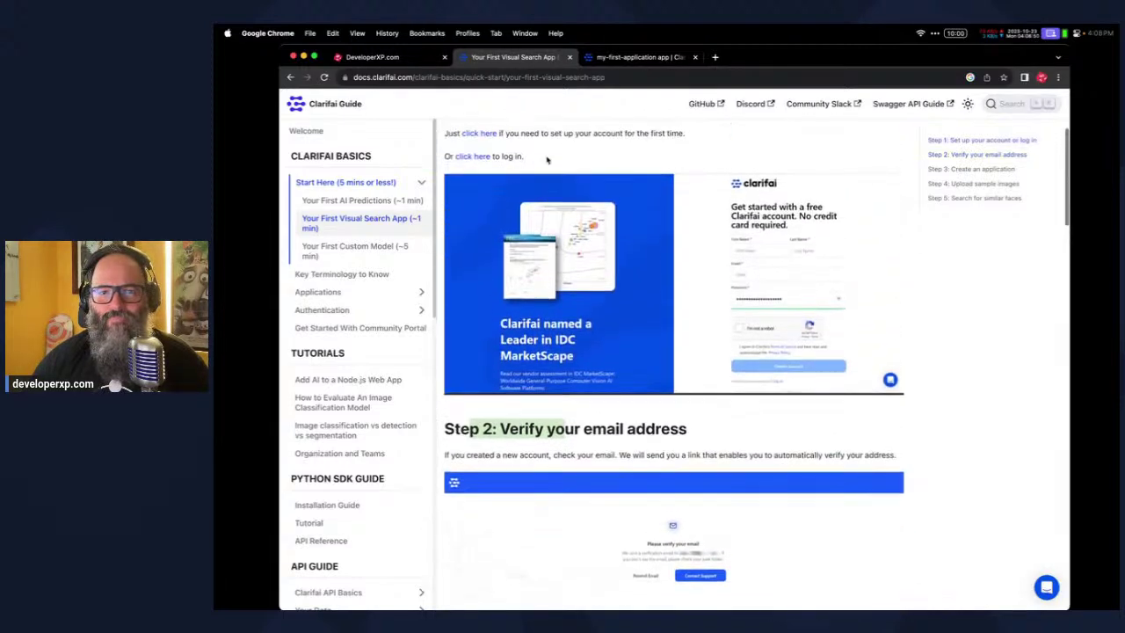
scroll(609, 358, down, 8)
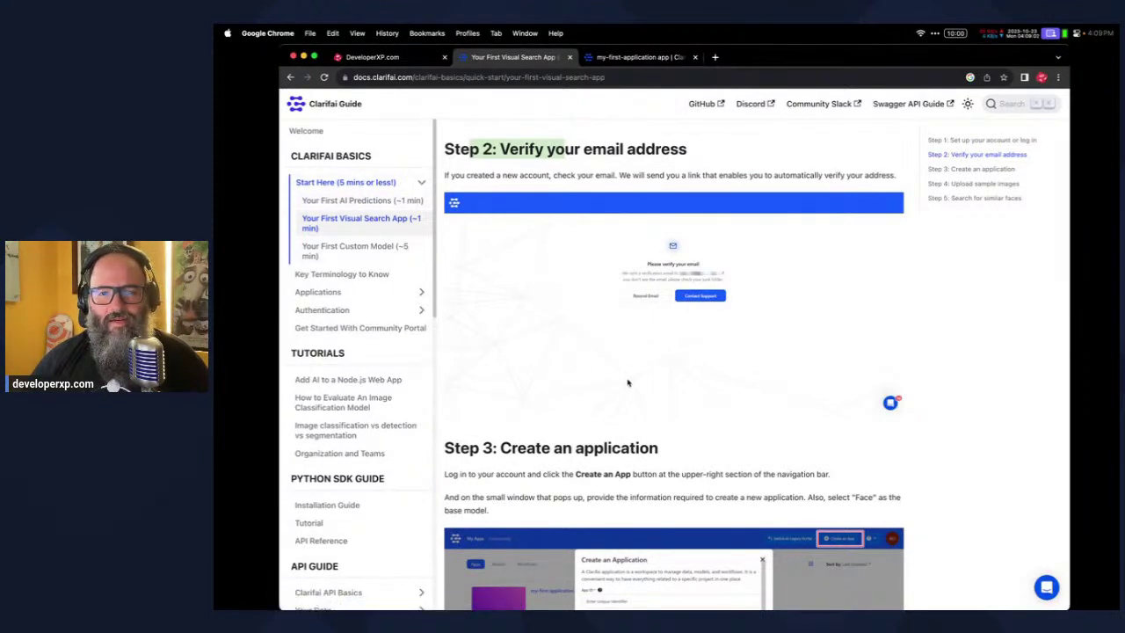
scroll(628, 380, down, 5)
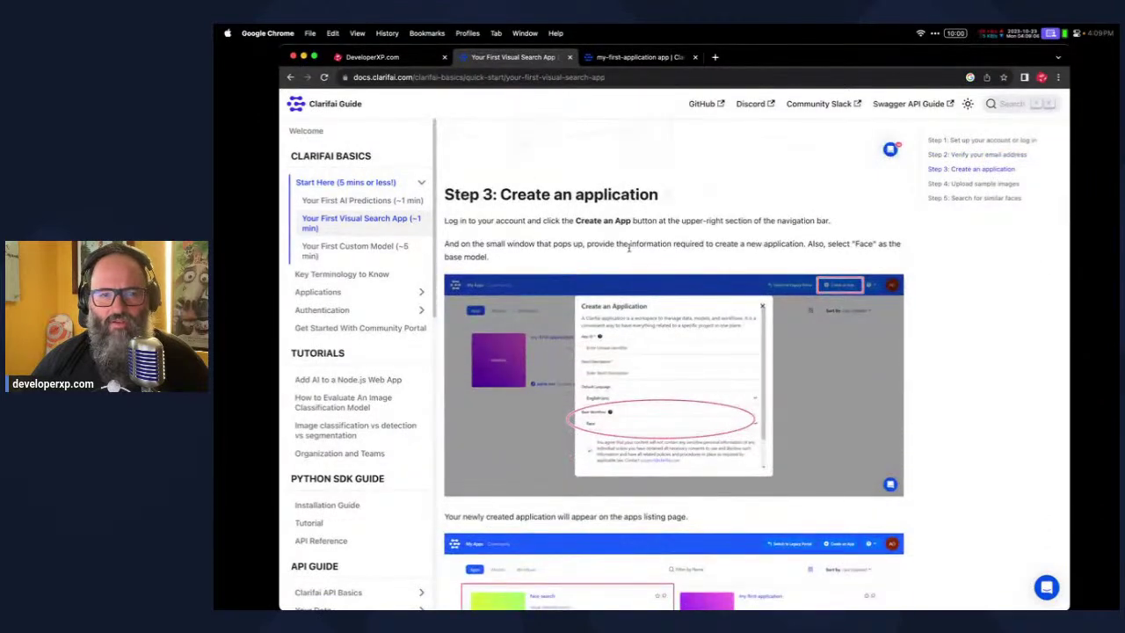
scroll(629, 245, down, 1)
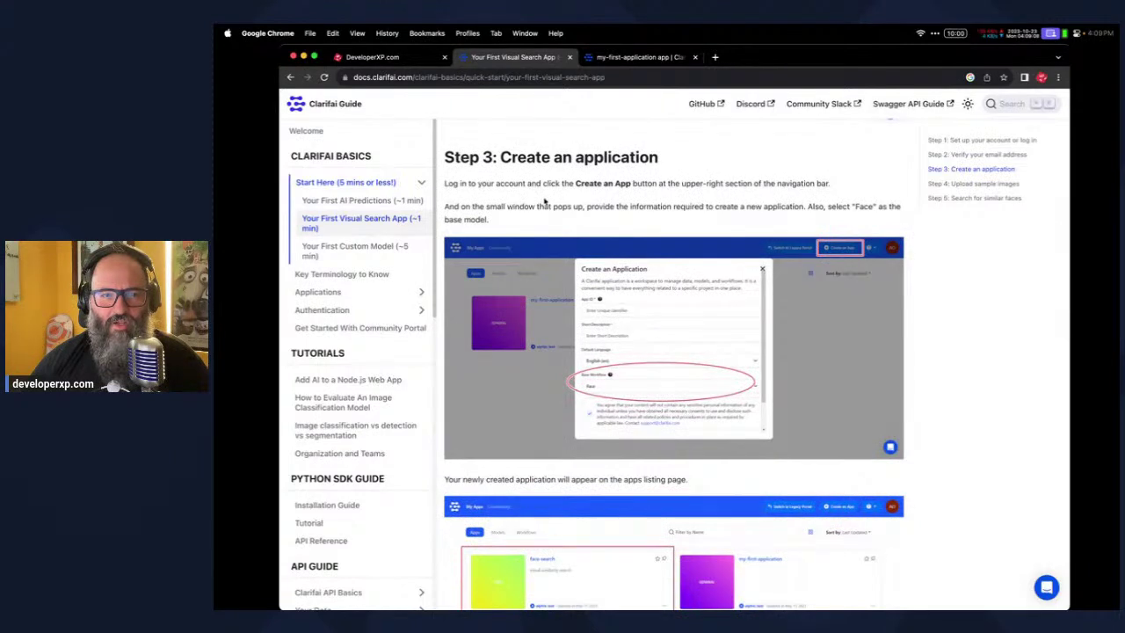
Start creating a new application from my-first-application and compare its form with Step 3 of the Visual Search guide
click(638, 58)
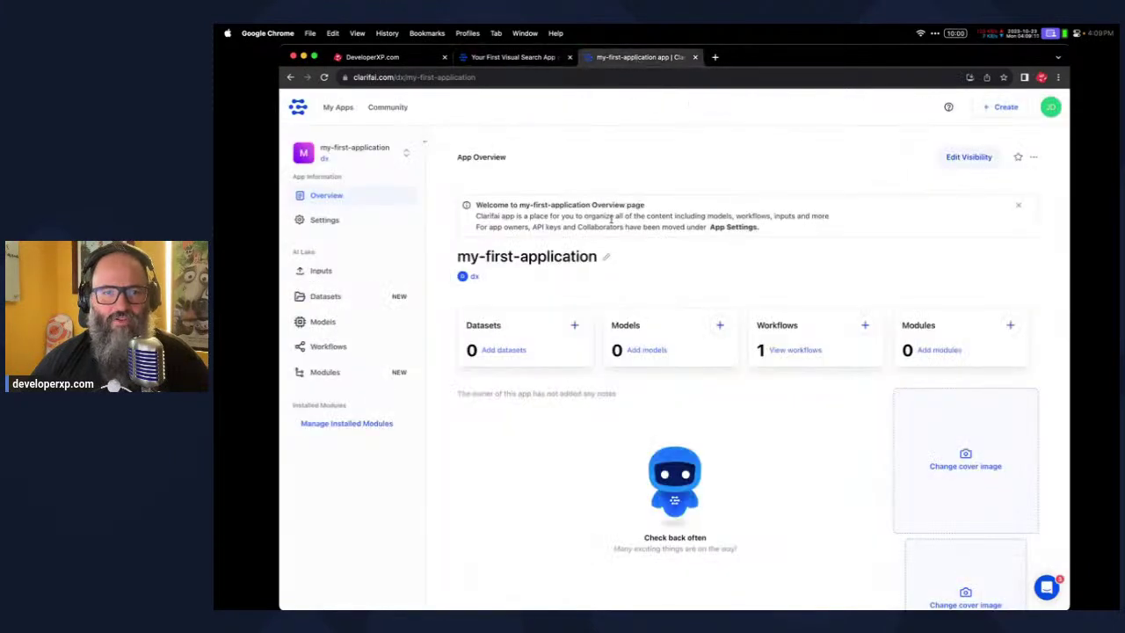
click(1002, 108)
click(545, 58)
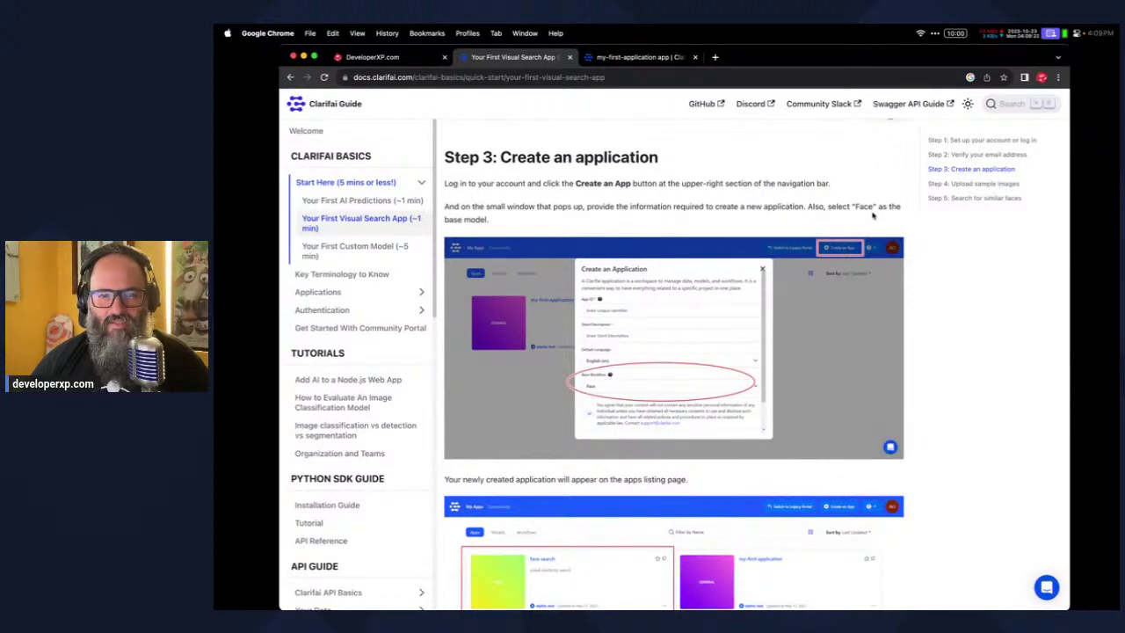
scroll(666, 331, down, 1)
click(623, 57)
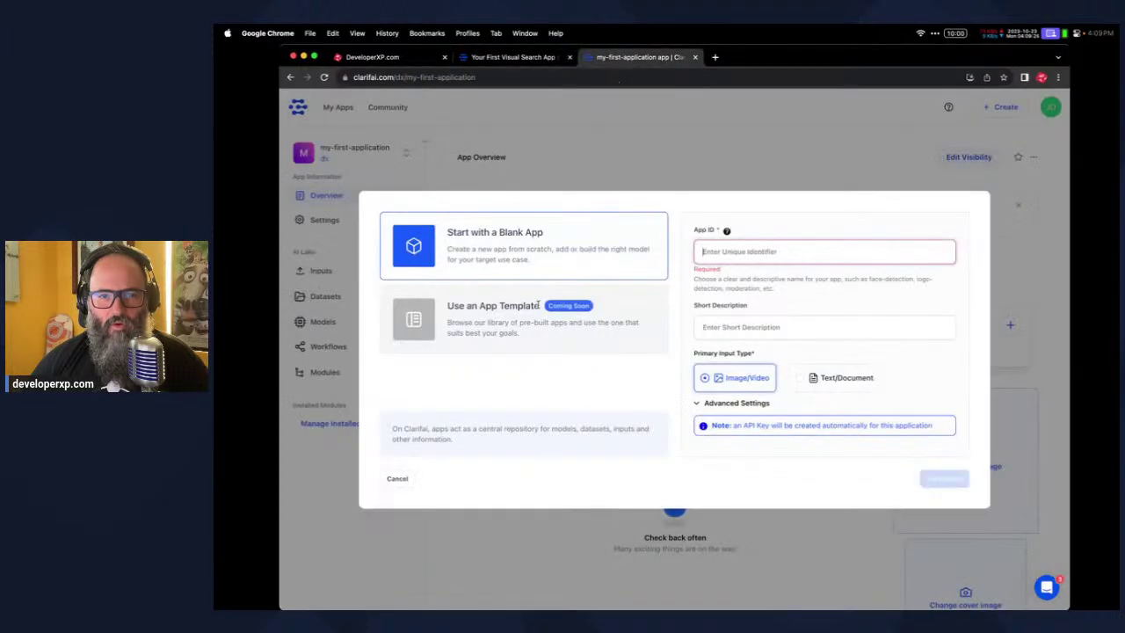
click(743, 250)
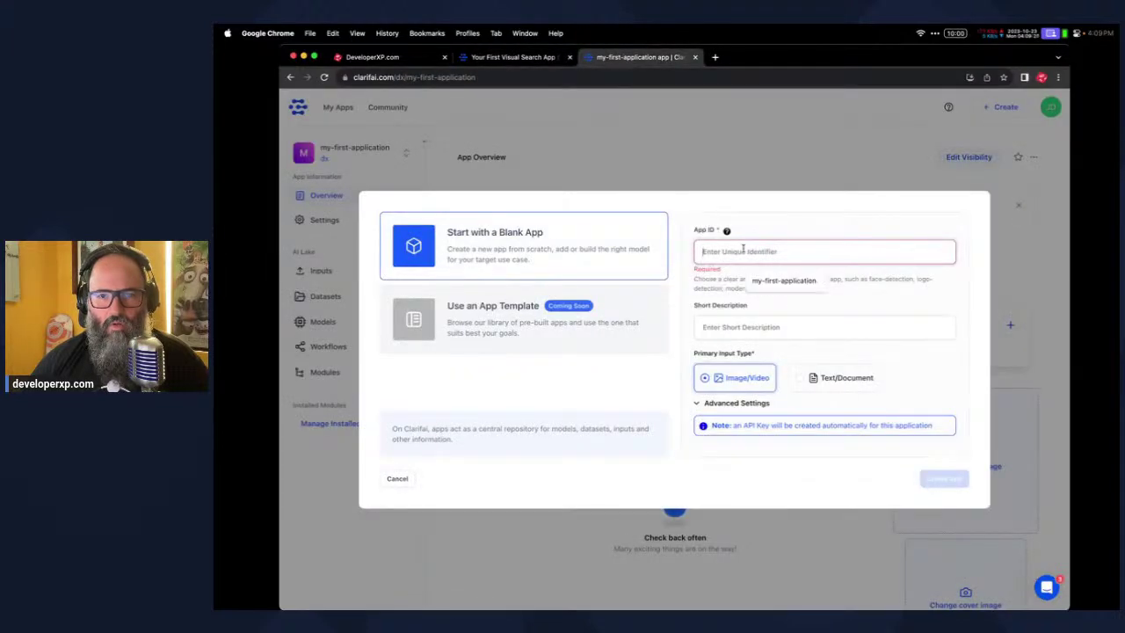
click(510, 58)
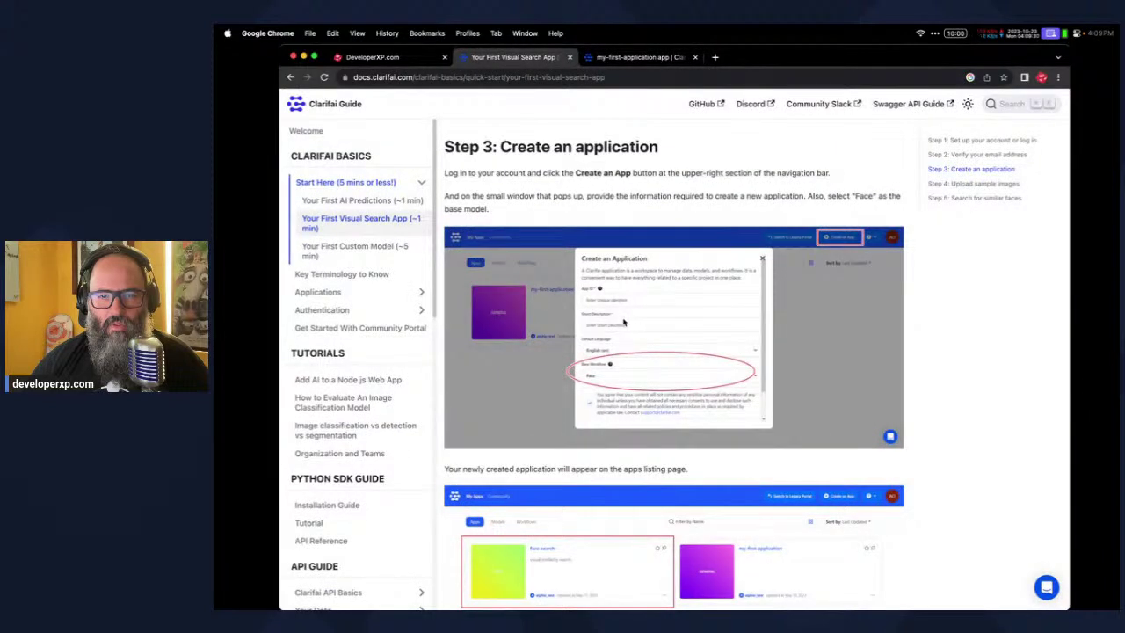
scroll(625, 176, down, 1)
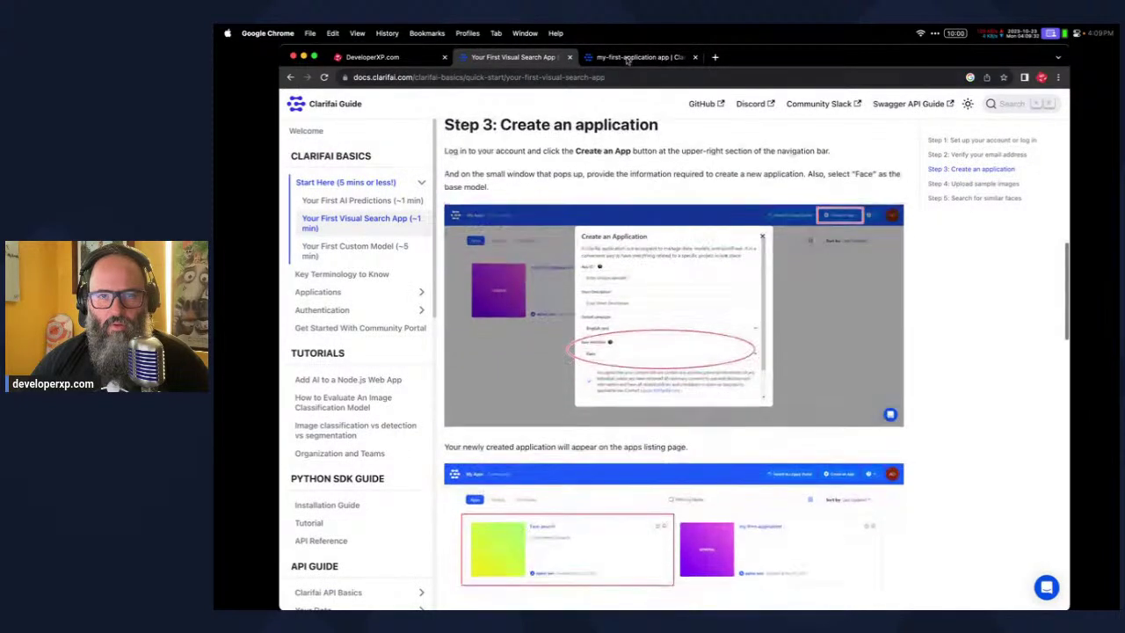
Expand the new app's Advanced Settings and browse the Base Workflow options for a Face workflow
click(627, 58)
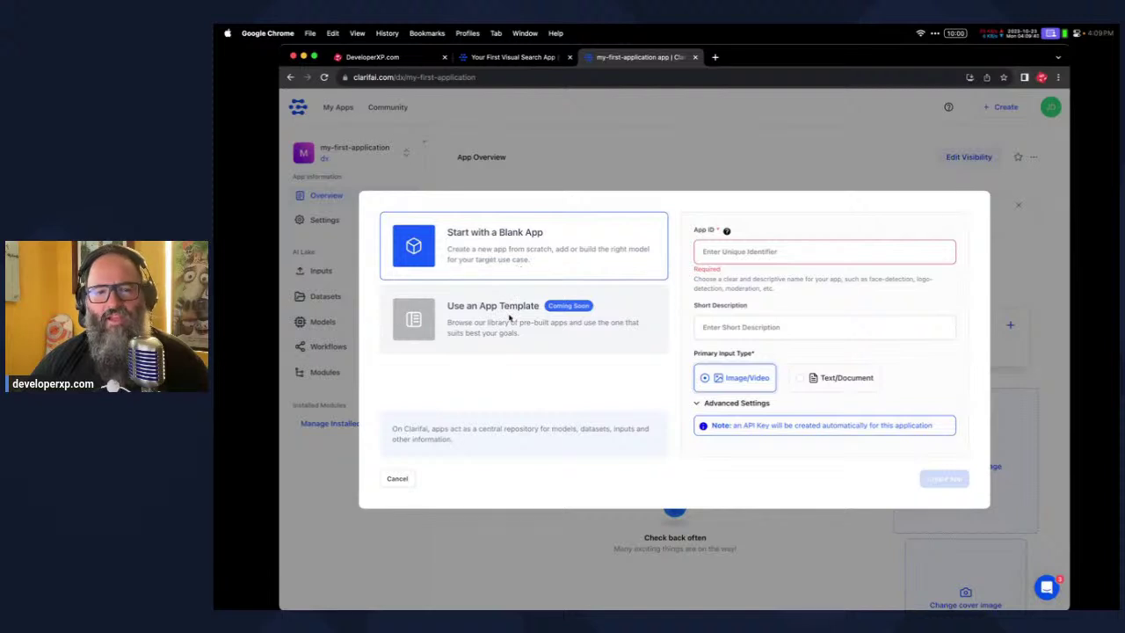
click(784, 330)
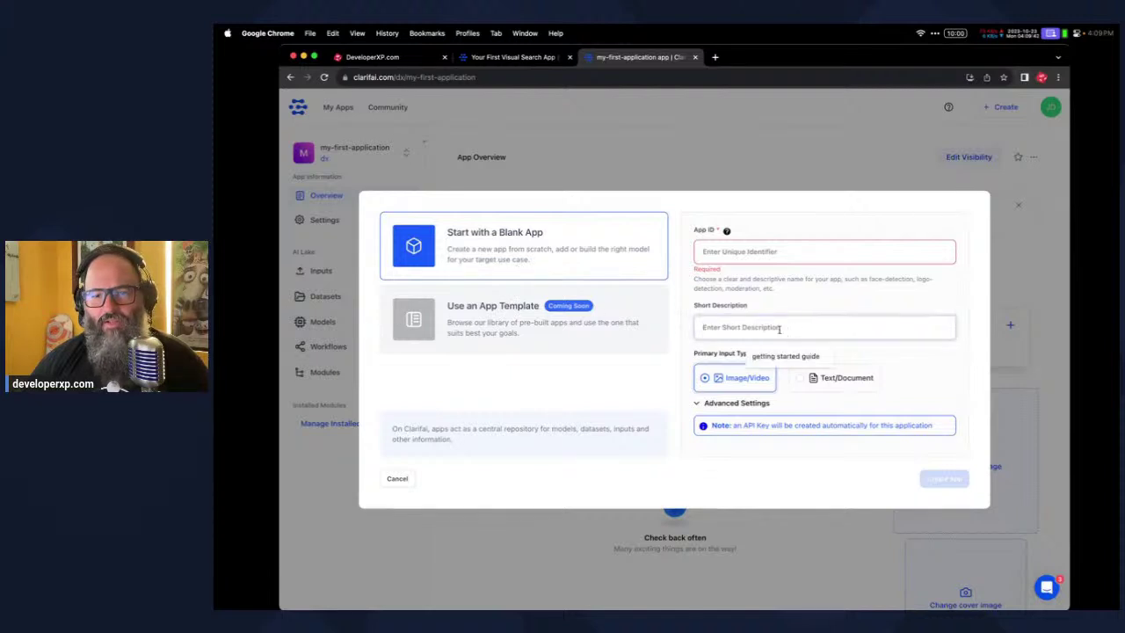
click(943, 370)
click(731, 404)
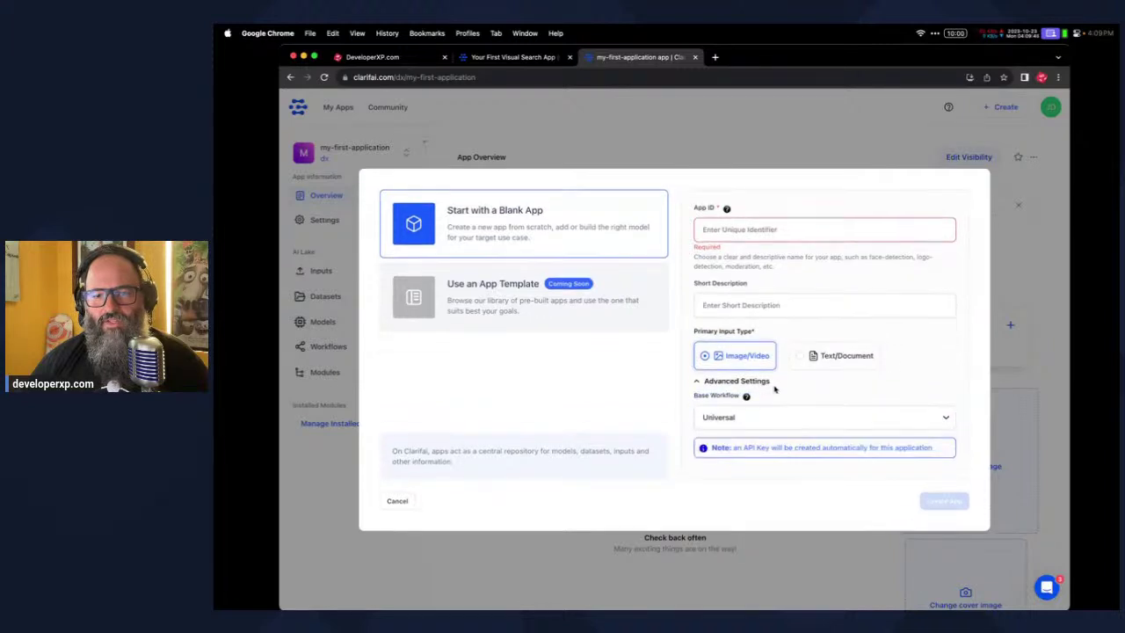
click(790, 412)
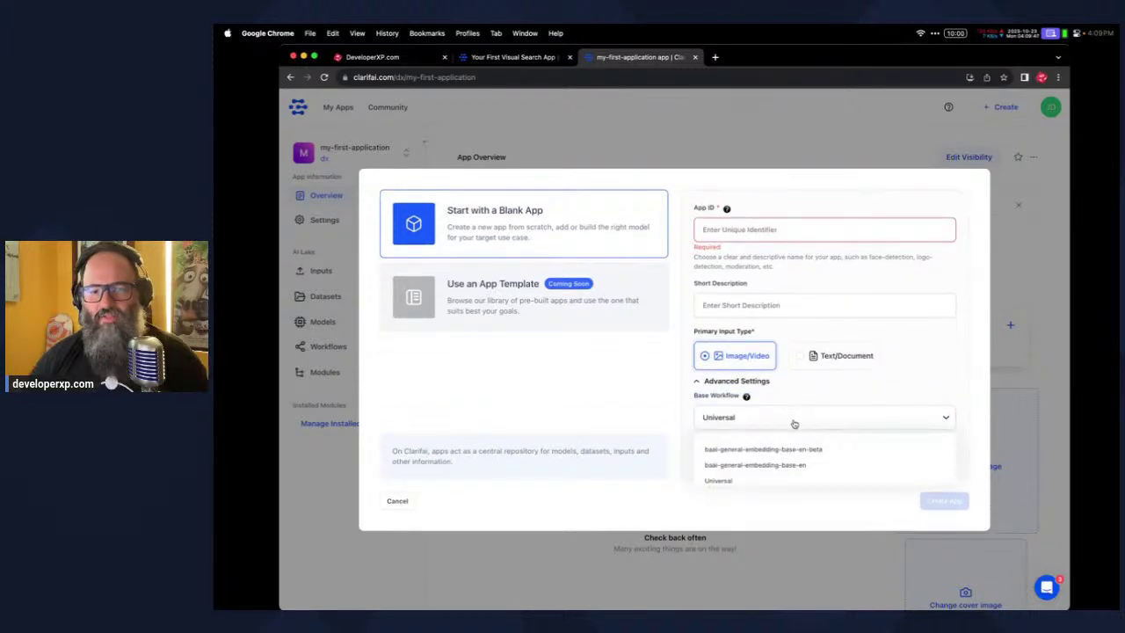
scroll(791, 425, down, 3)
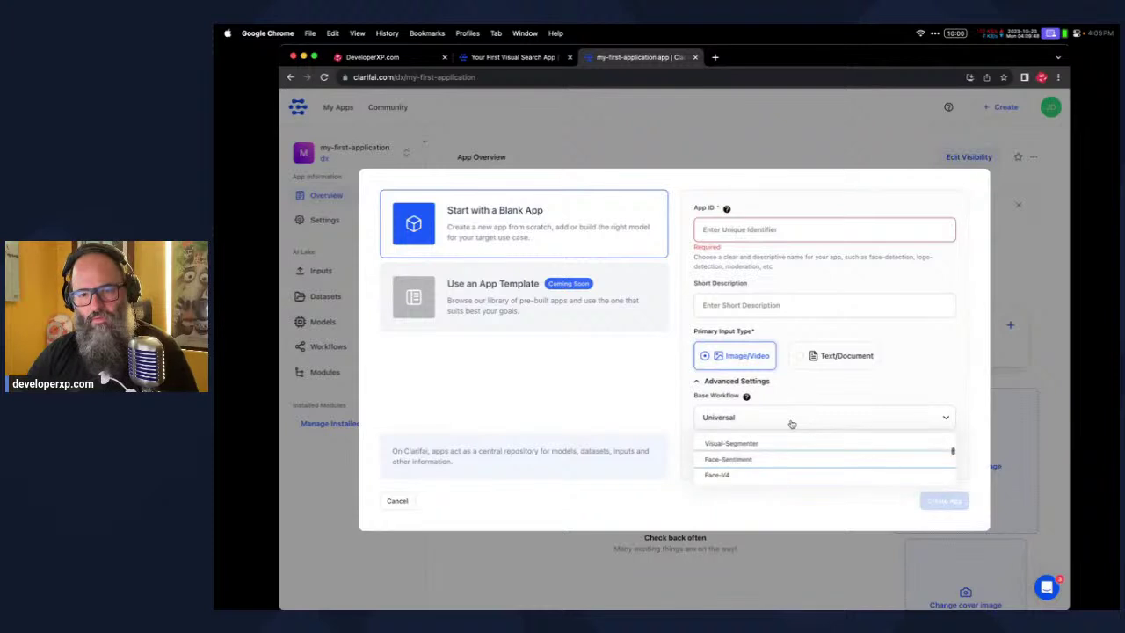
scroll(779, 466, down, 2)
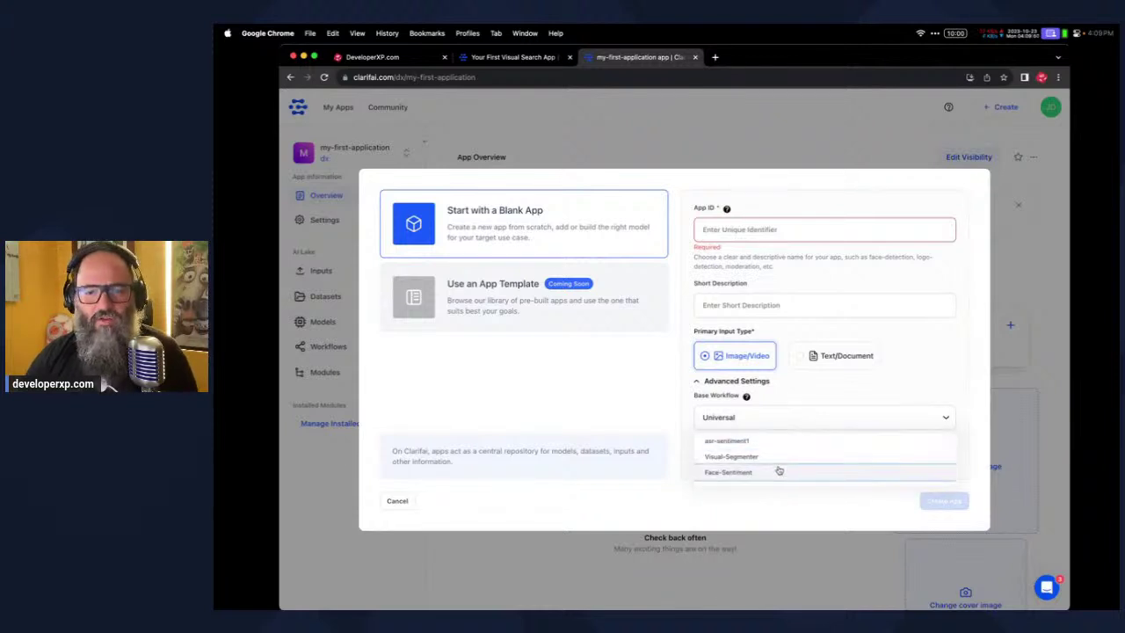
Set the new app's base workflow to Face-V4 and compare it with the guide's instructions for creating an application
scroll(774, 465, up, 1)
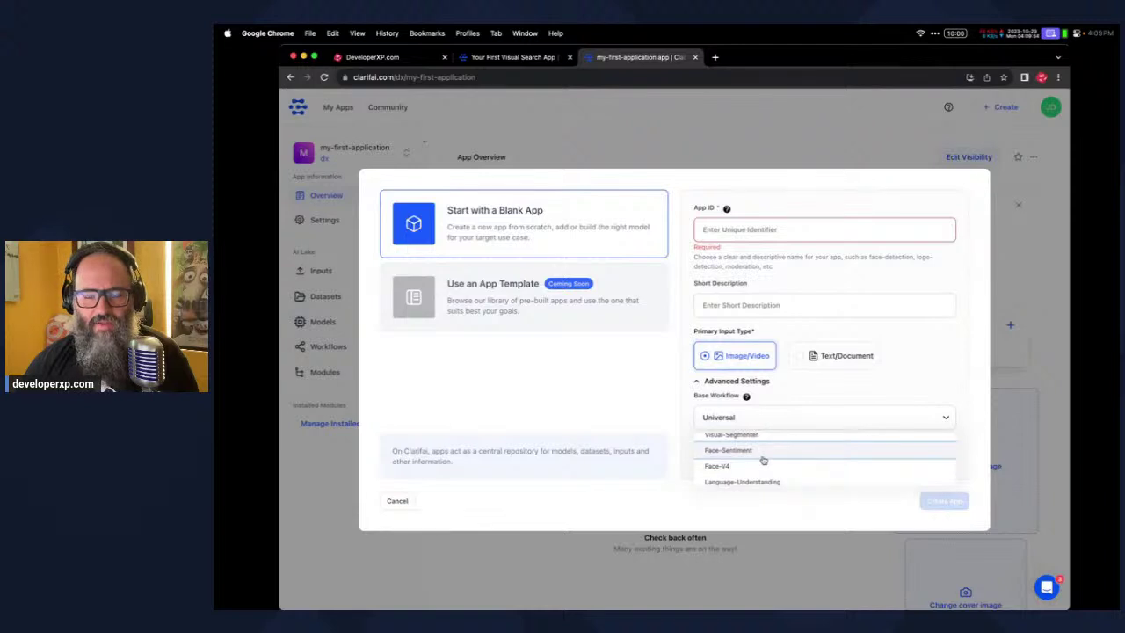
scroll(761, 466, down, 2)
scroll(761, 467, up, 1)
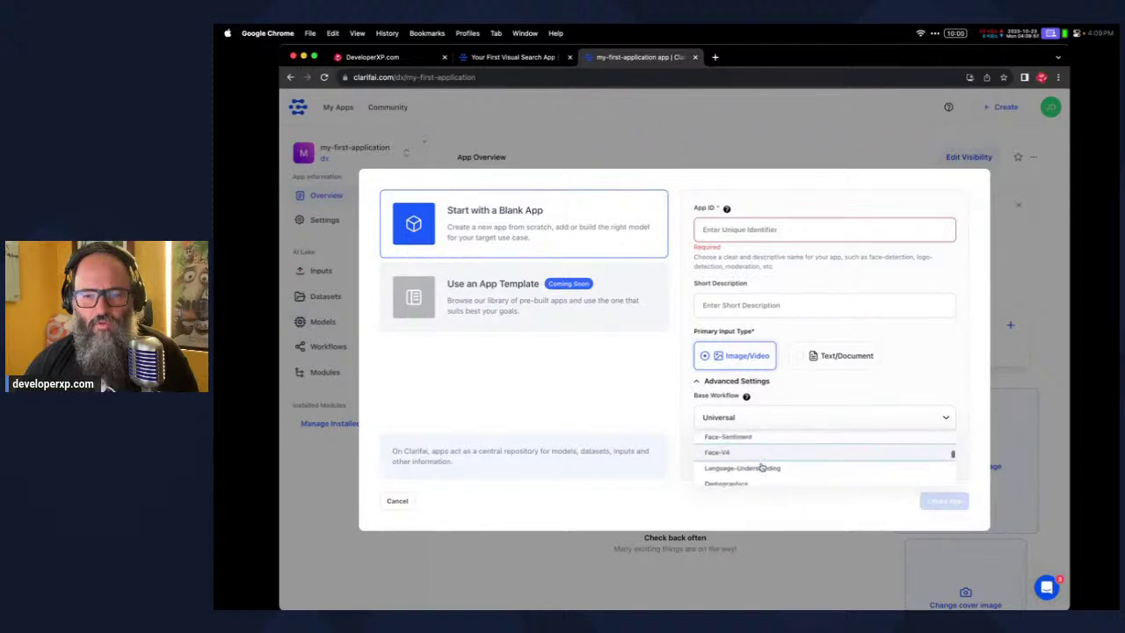
click(754, 453)
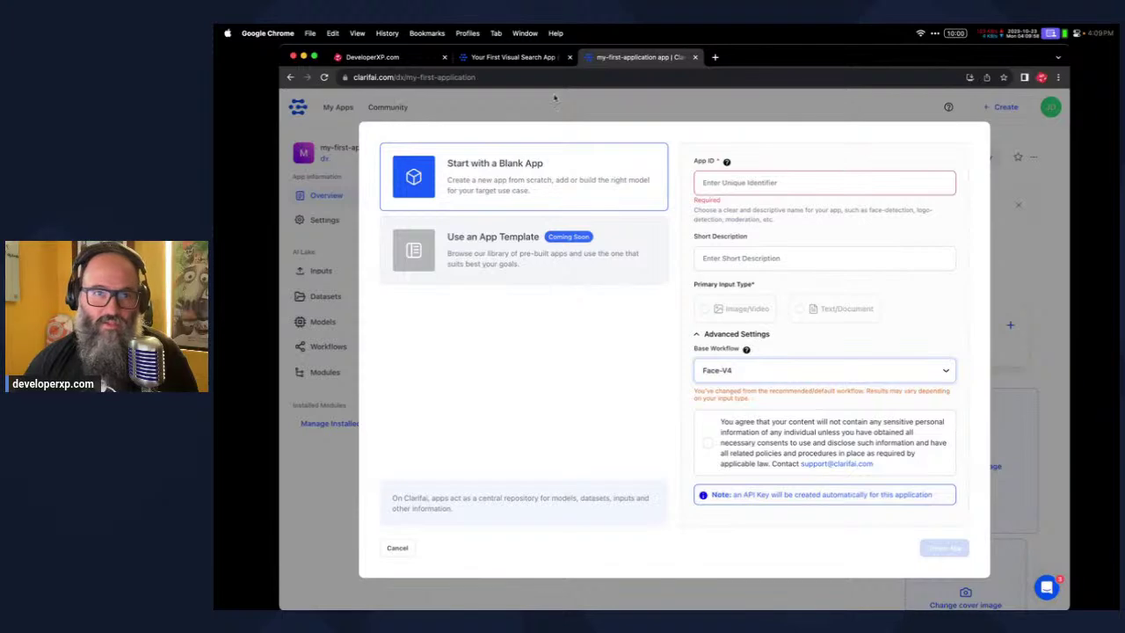
click(514, 57)
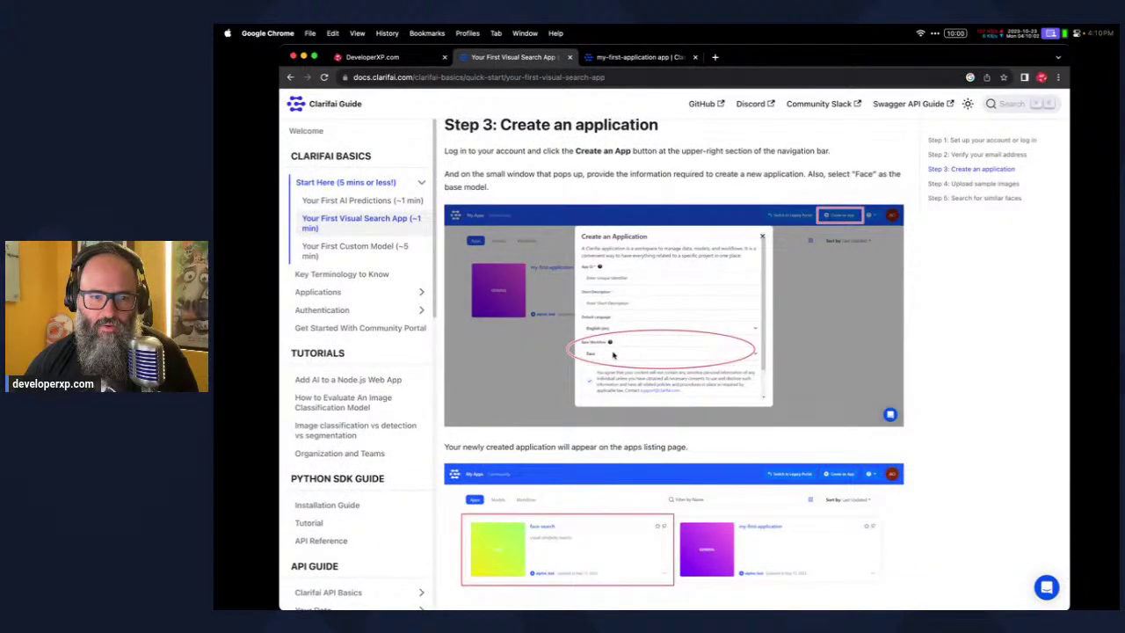
scroll(613, 354, down, 5)
click(630, 57)
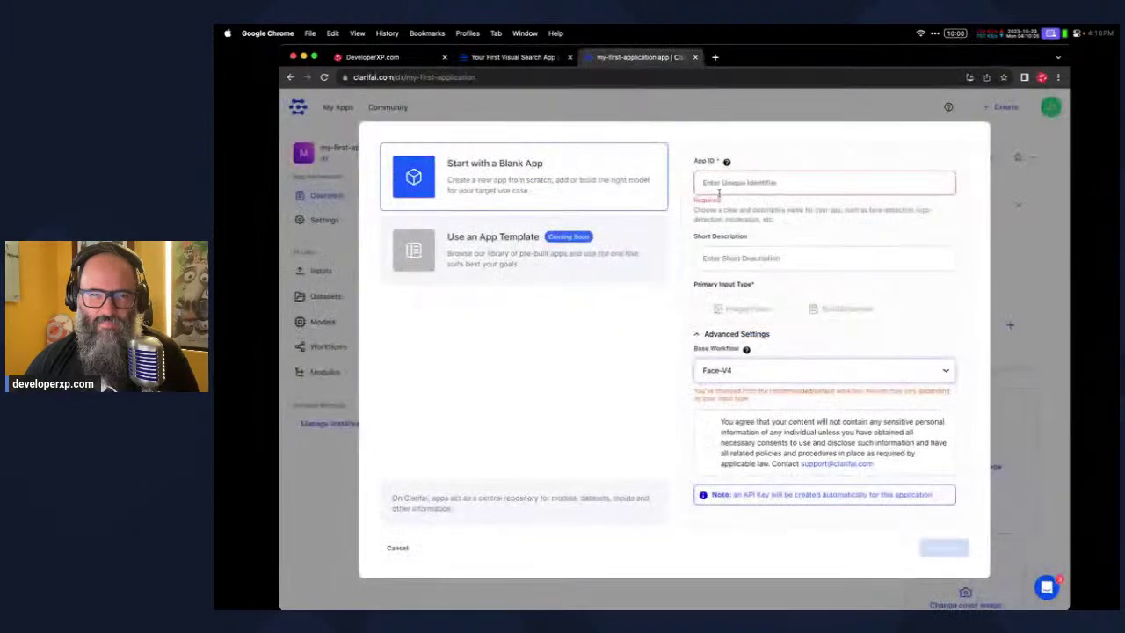
Enter "quick-start-visual-search" as the App ID of the new blank app
click(726, 183)
text(q)
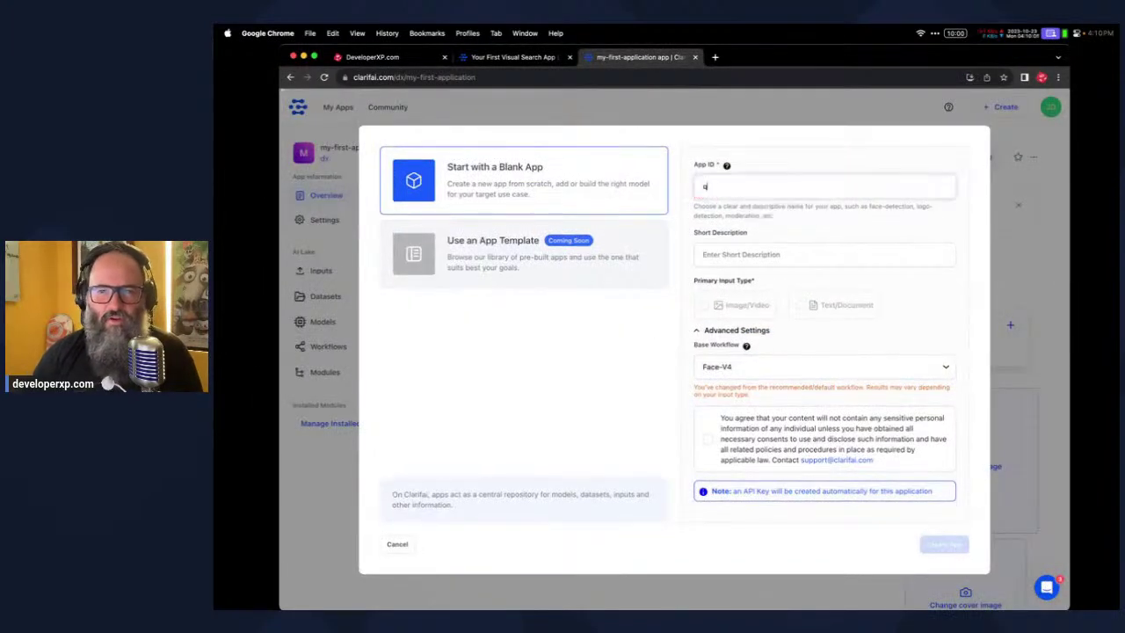
text(uick-start-vi)
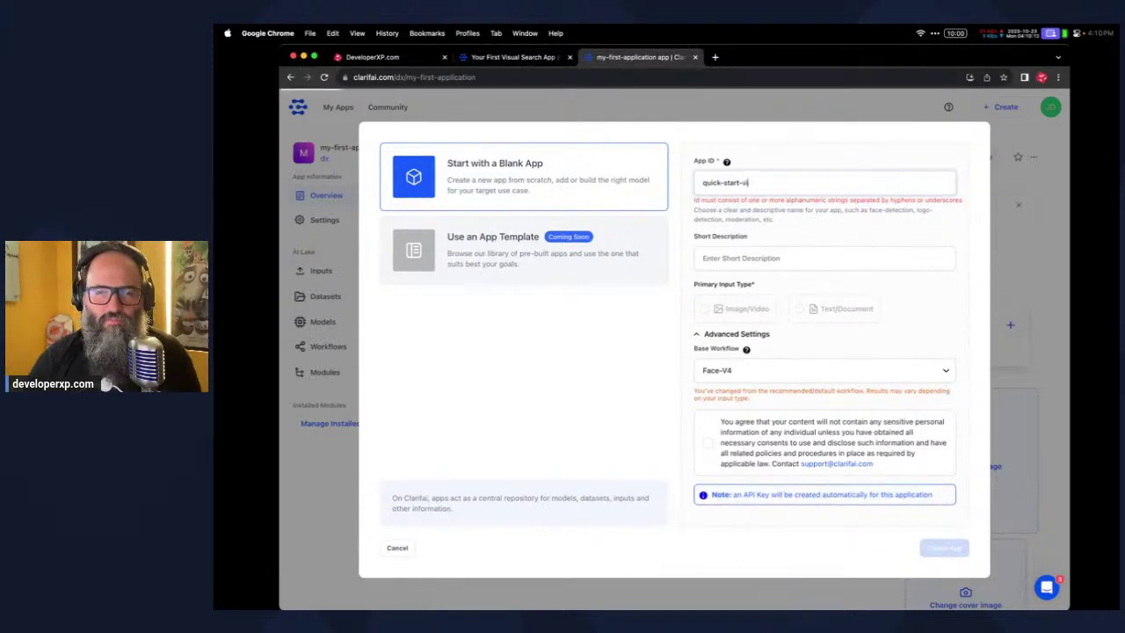
text(sual-search)
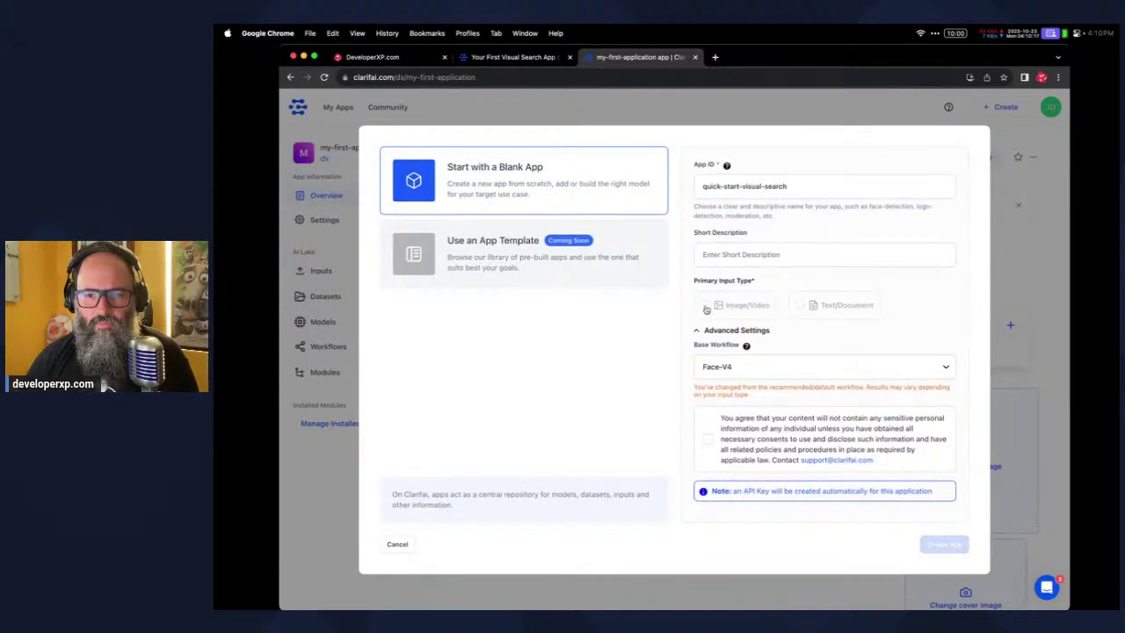
click(718, 250)
text(ddd)
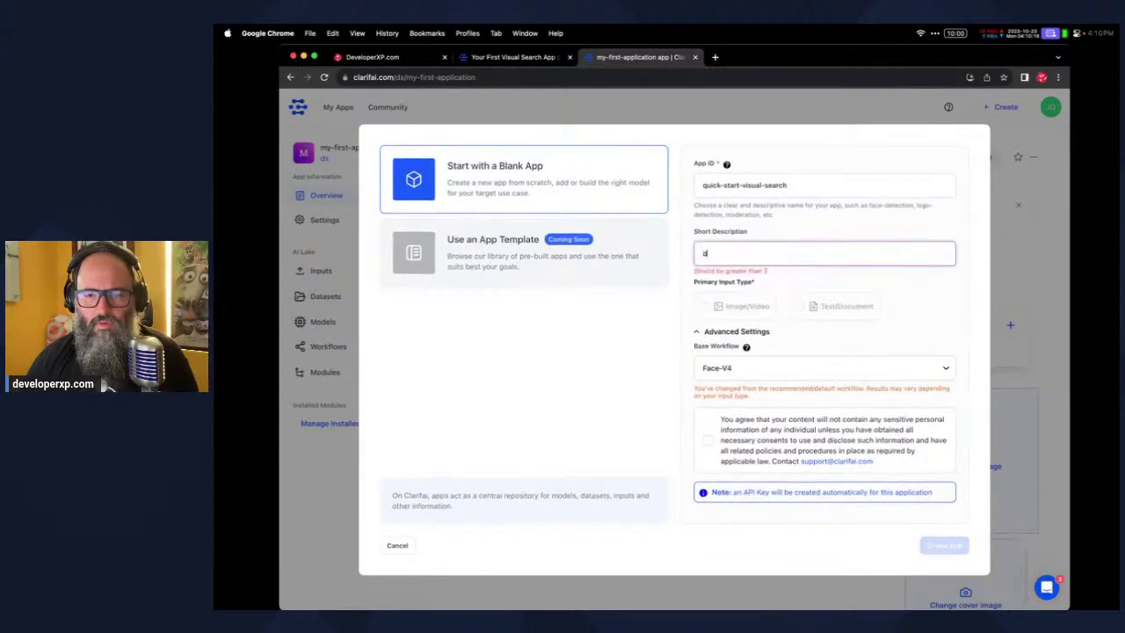
click(704, 310)
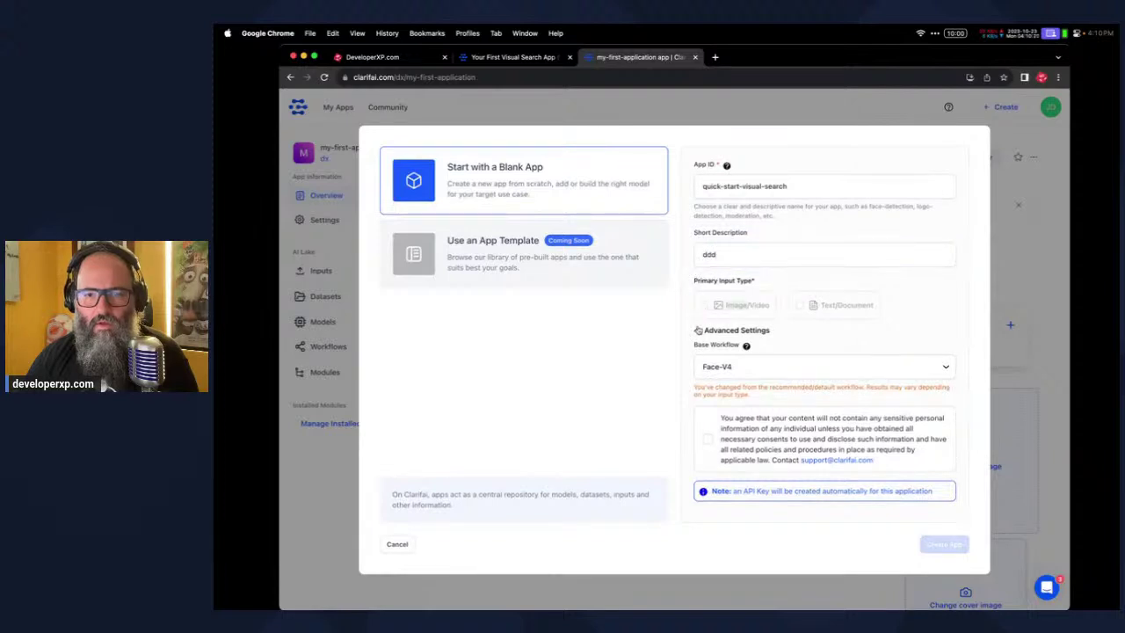
click(699, 330)
click(700, 357)
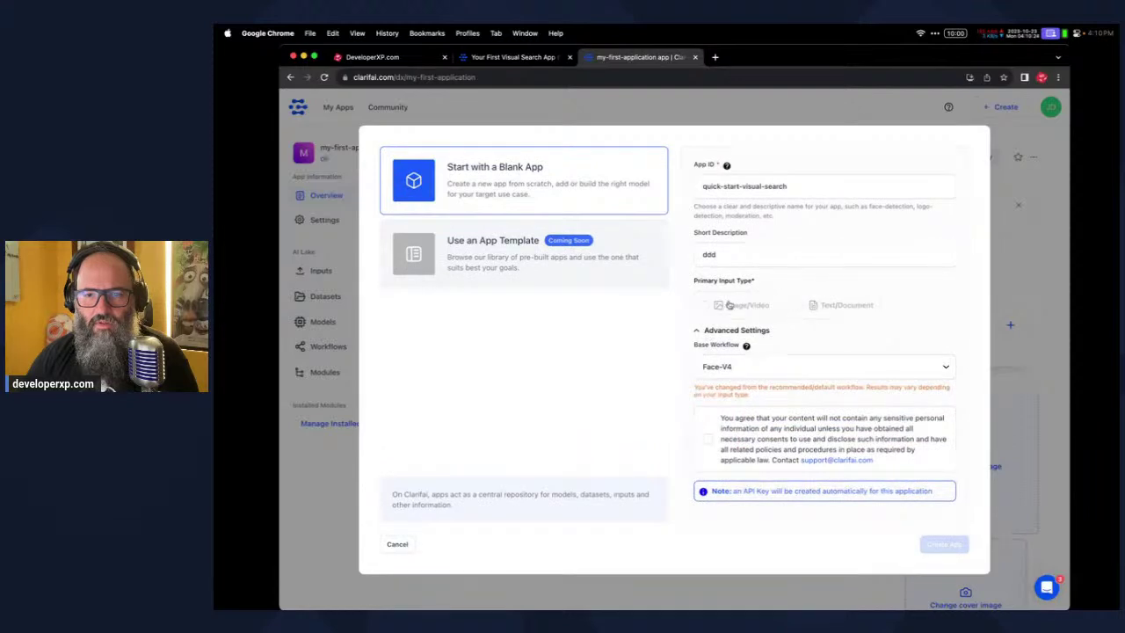
click(742, 254)
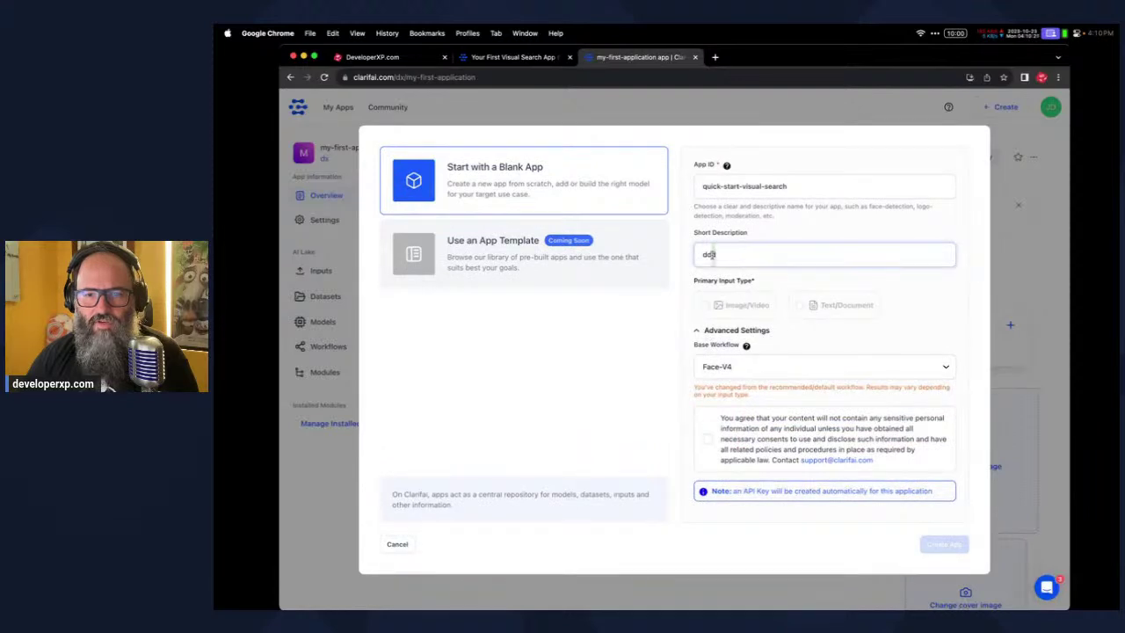
key(super+a)
key(BackSpace)
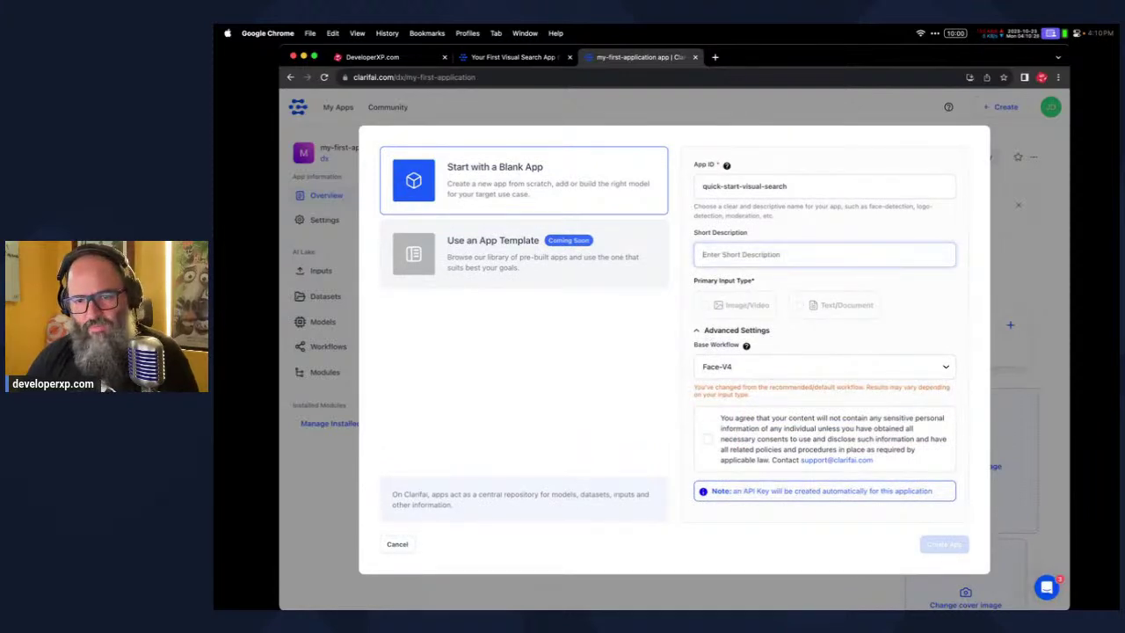
click(826, 394)
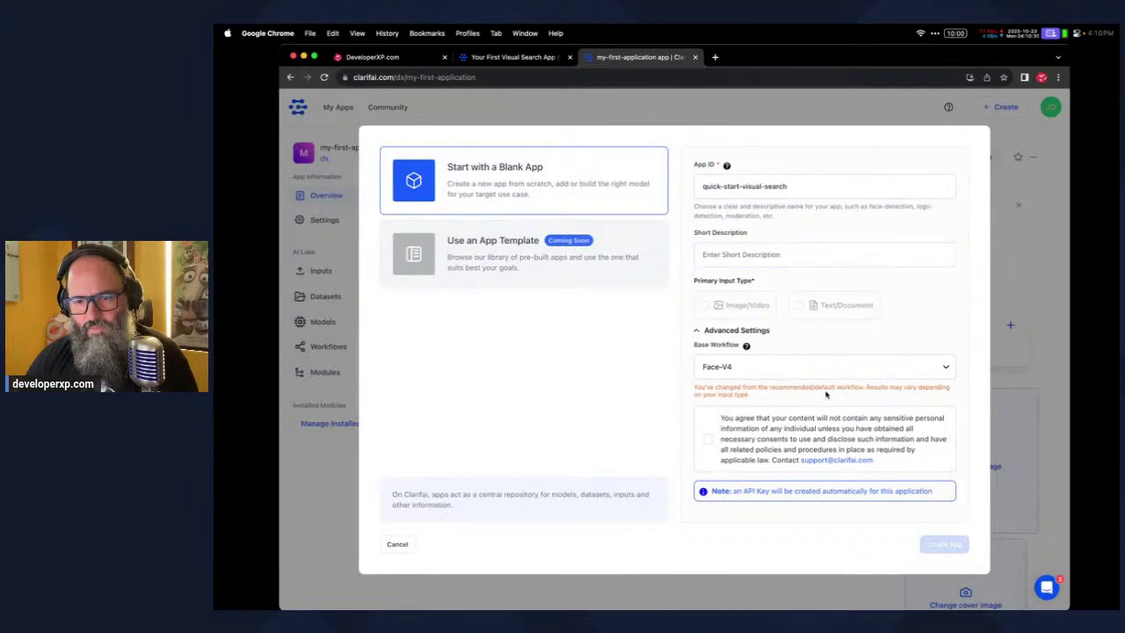
Accept the sensitive personal information agreement, collapse the advanced settings and create the app
click(709, 440)
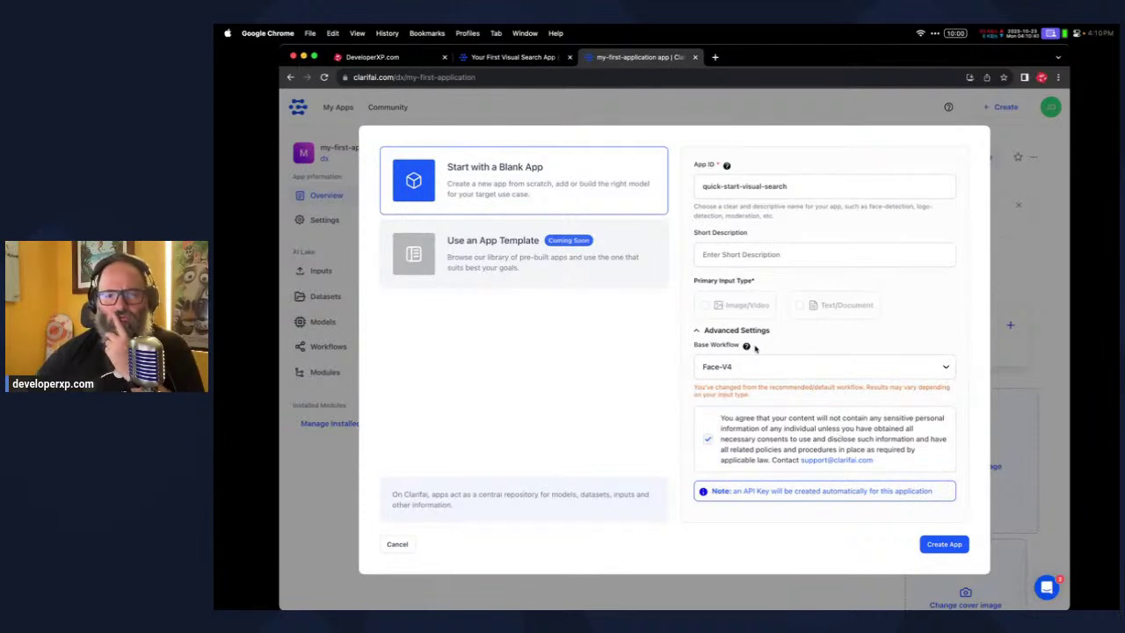
click(848, 332)
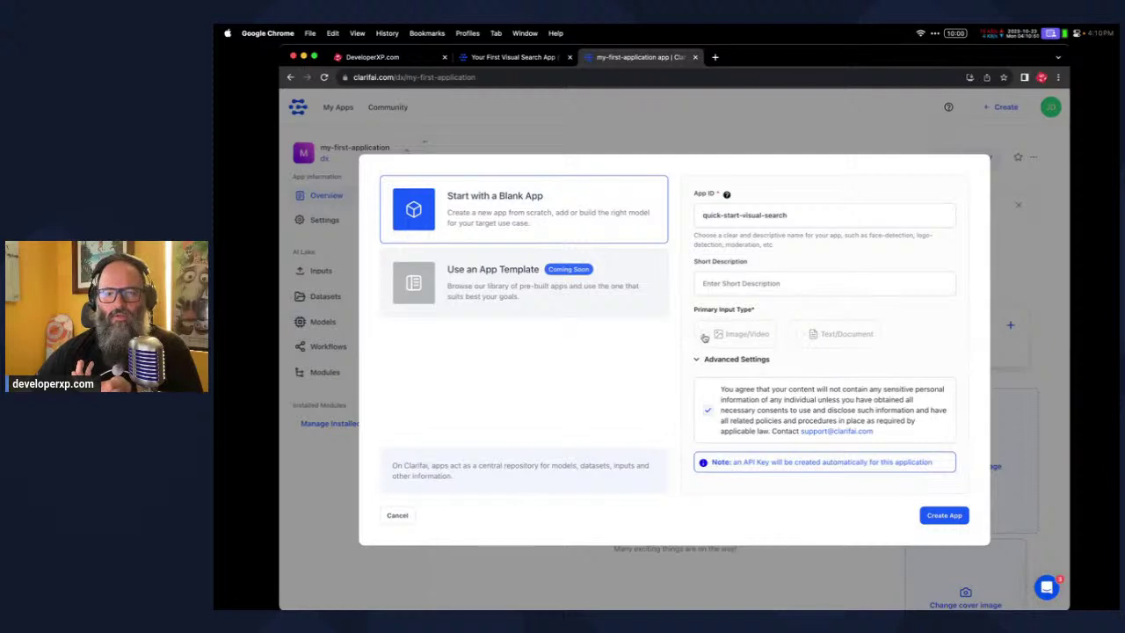
click(955, 515)
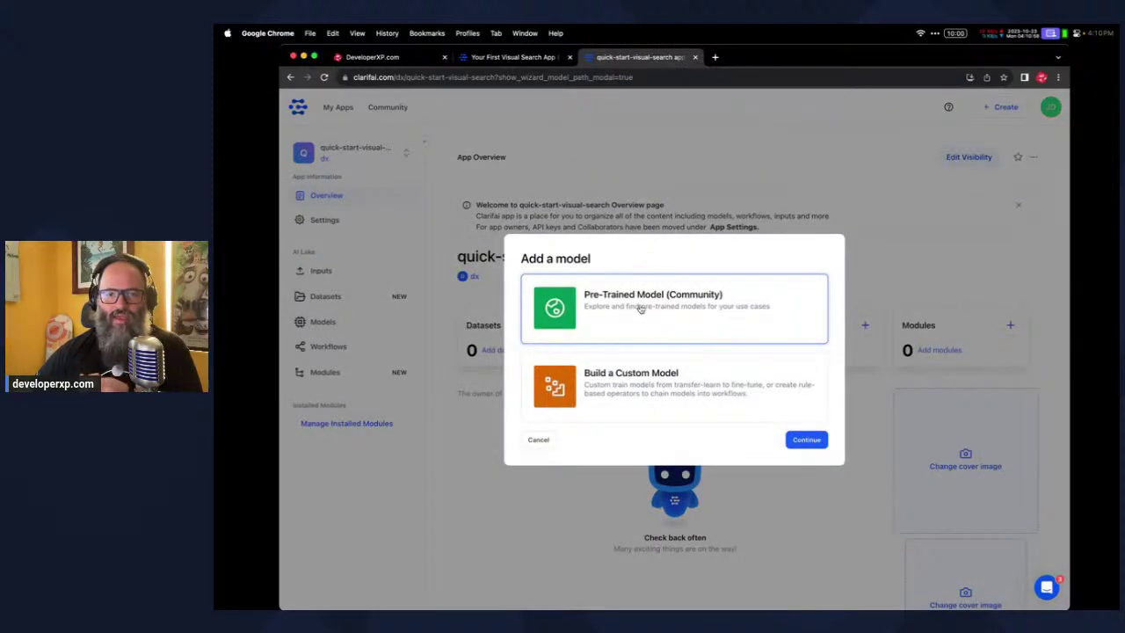
Check the guide's section on the newly created application and continue adding a model with Pre-Trained Model (Community)
click(507, 57)
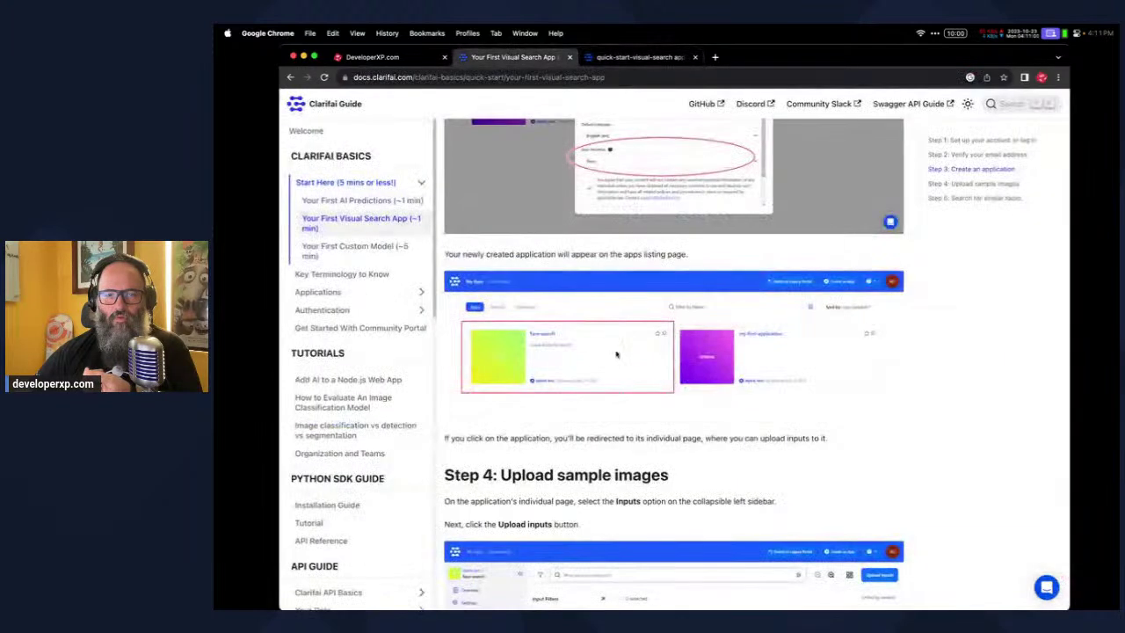
scroll(605, 370, down, 2)
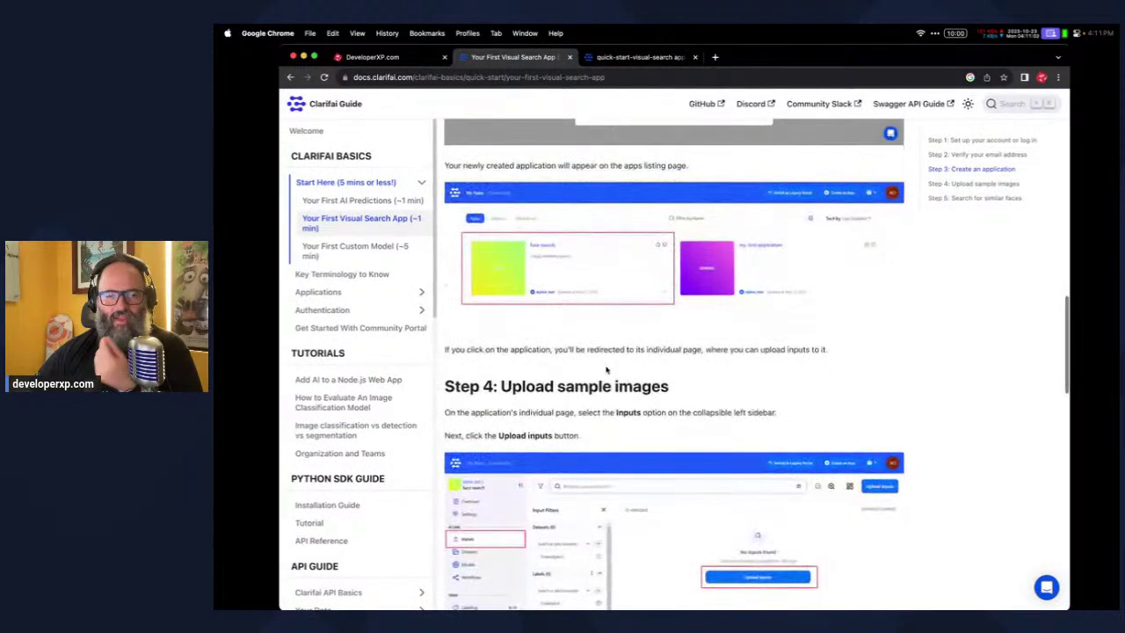
click(632, 57)
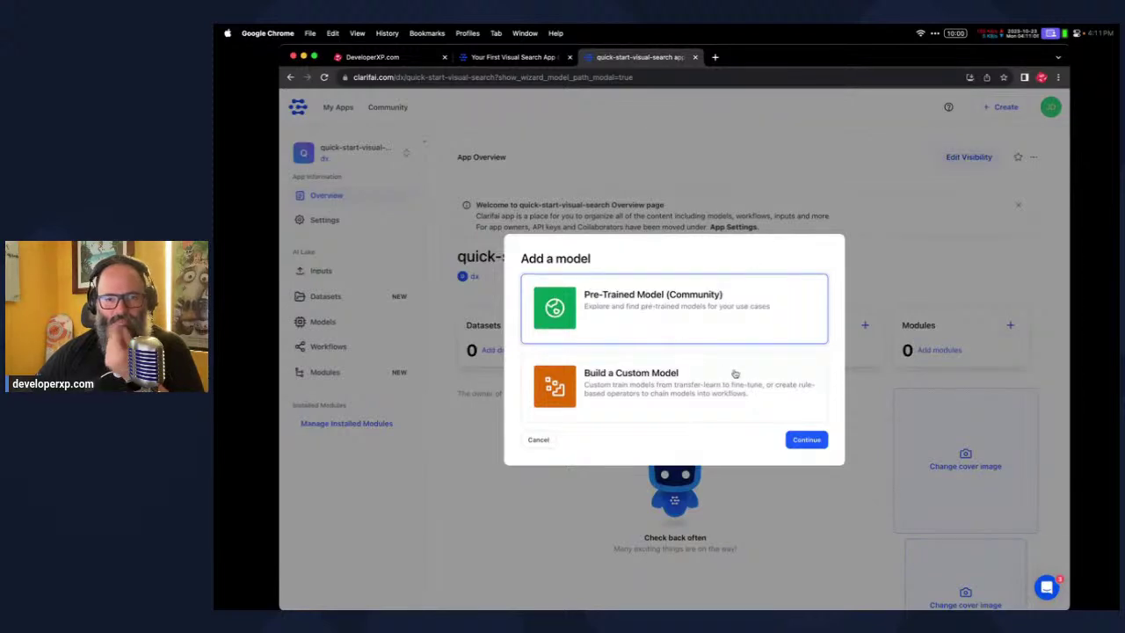
click(804, 440)
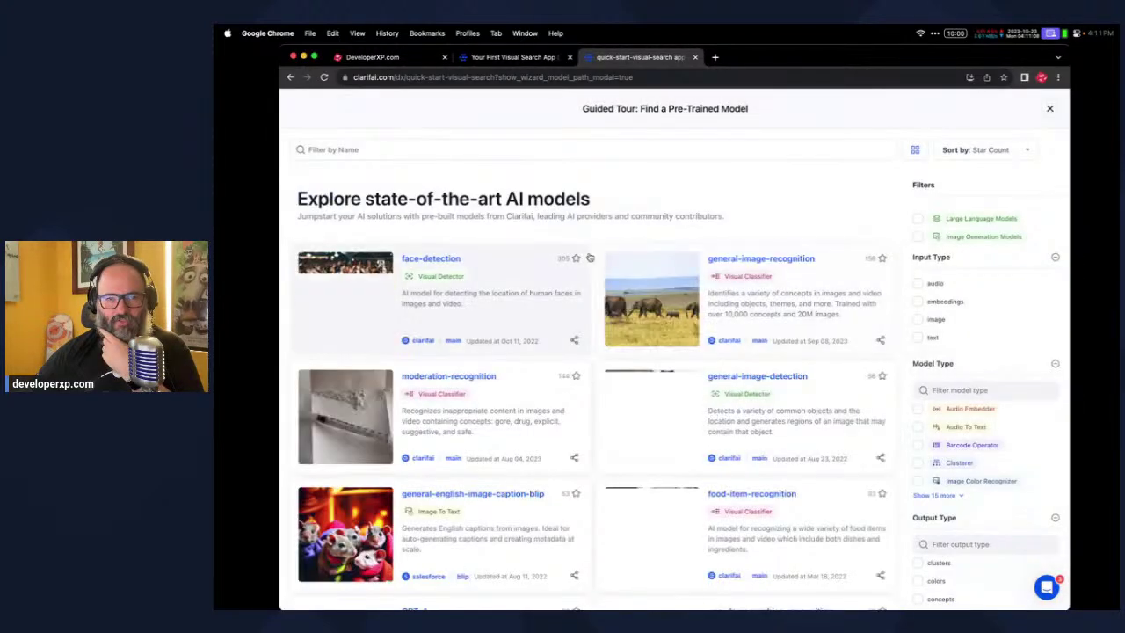
Filter the pre-trained models by the name "face"
click(519, 57)
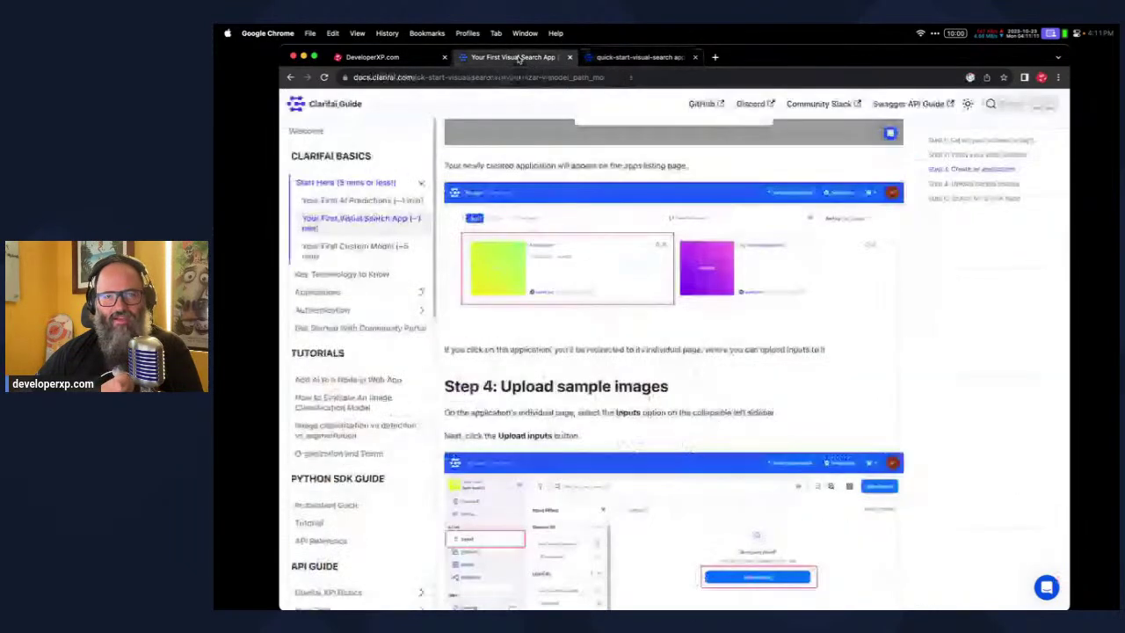
click(638, 57)
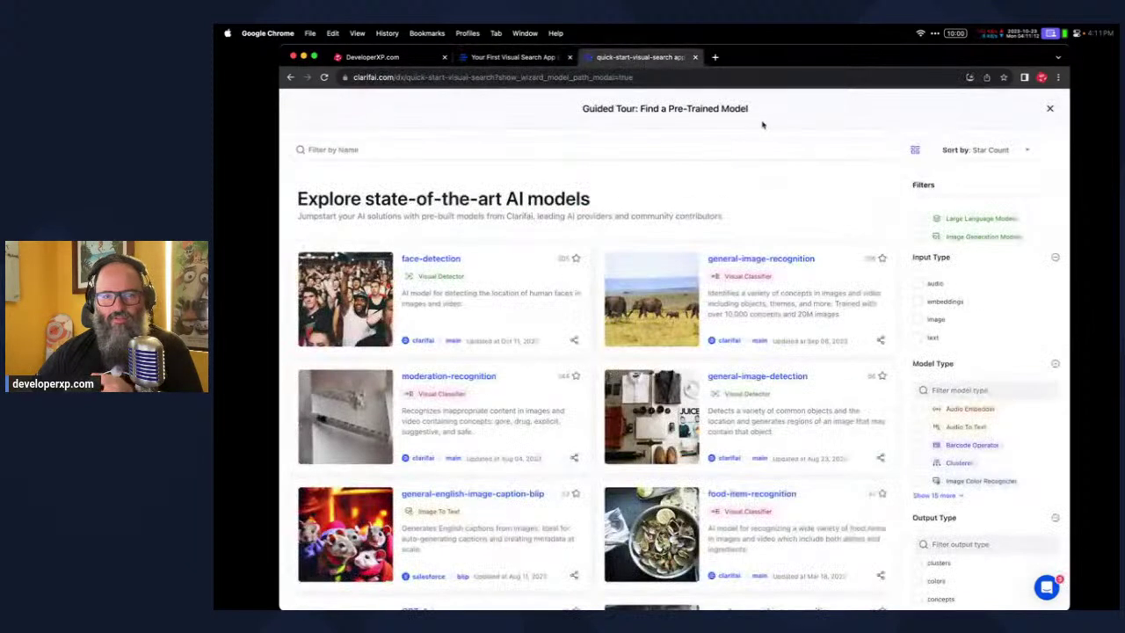
click(520, 145)
text(face)
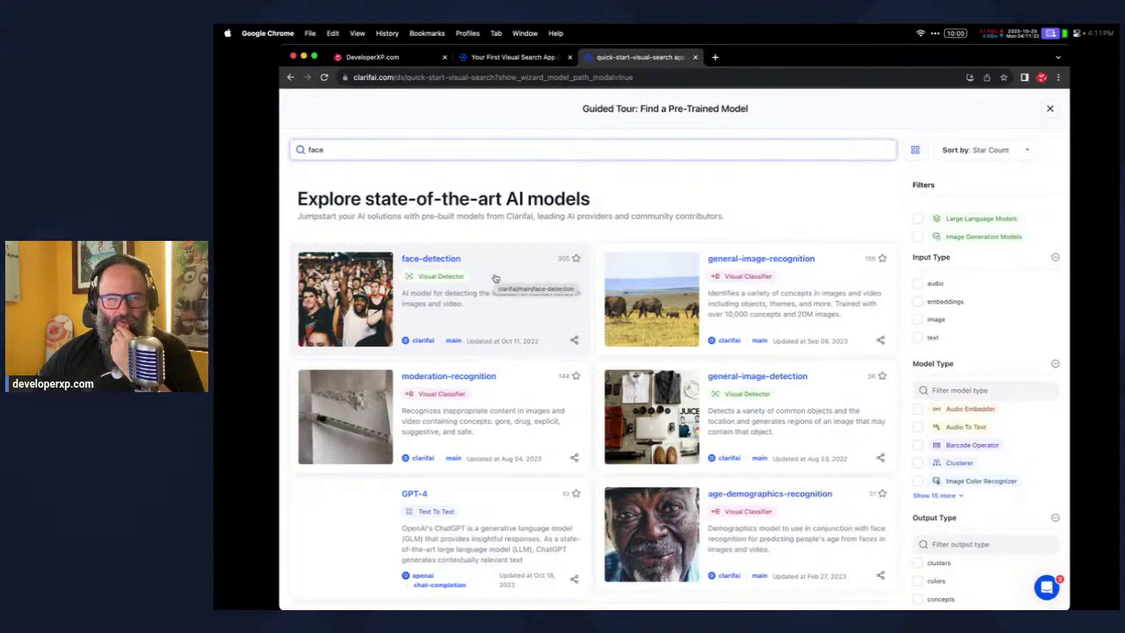
Consult the guide's Step 4 on uploading sample images, then browse the pre-trained models and open face-detection
click(510, 59)
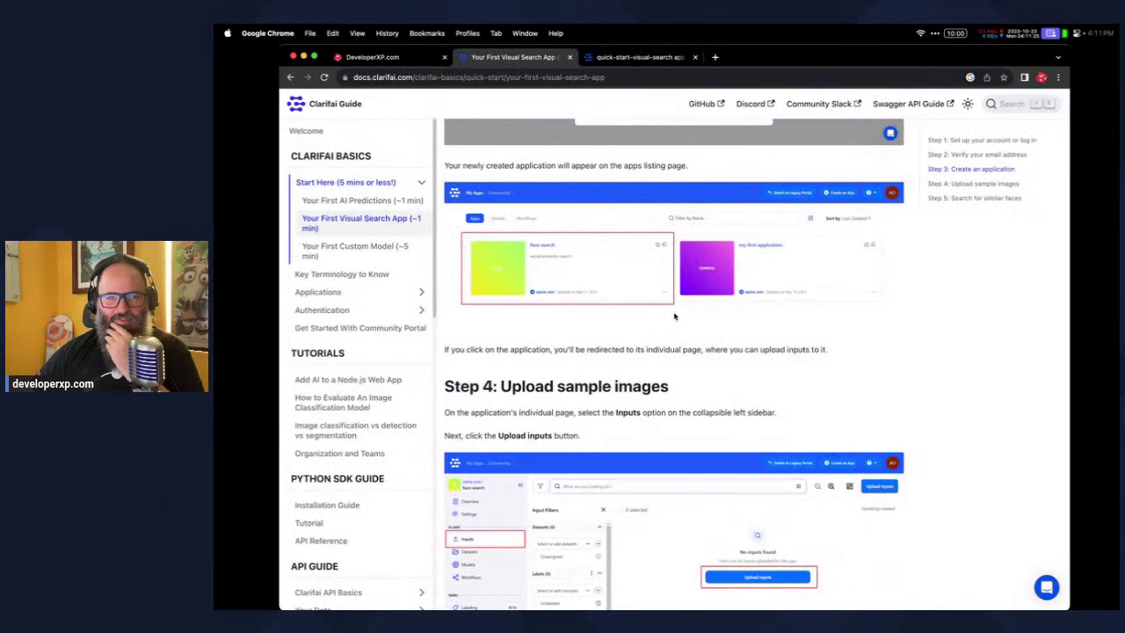
scroll(688, 328, down, 1)
scroll(688, 328, down, 3)
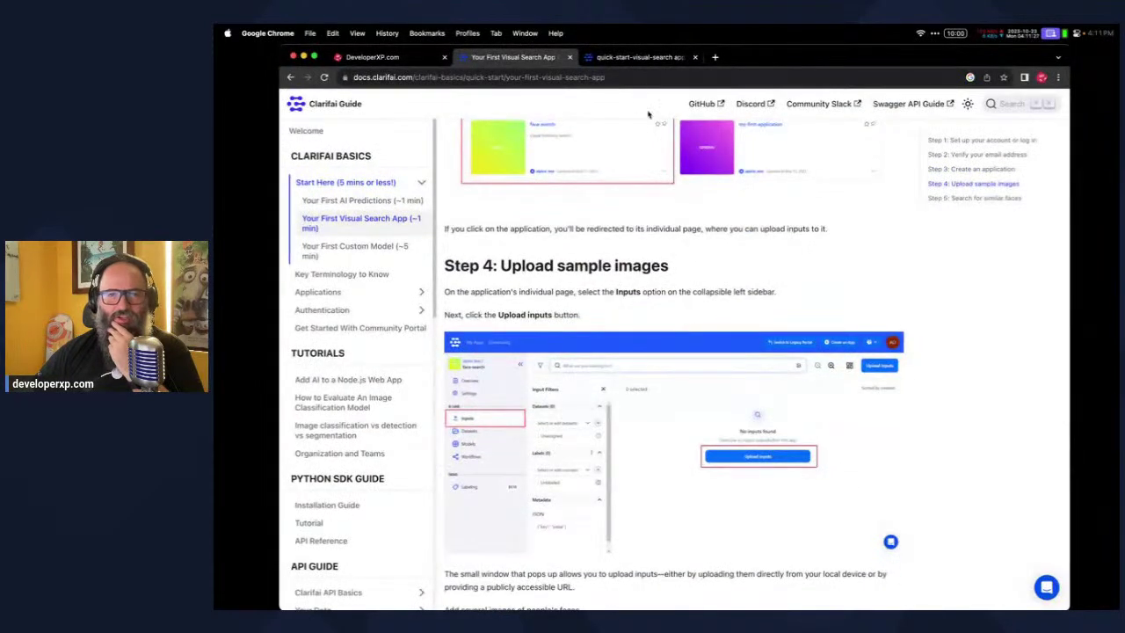
click(643, 59)
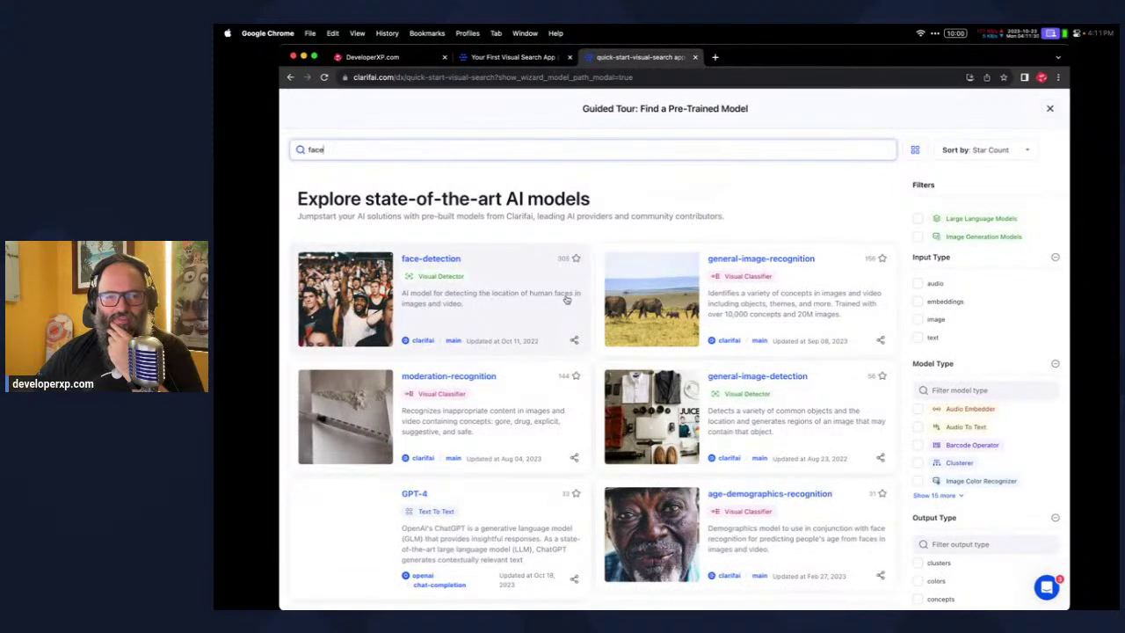
scroll(615, 351, down, 3)
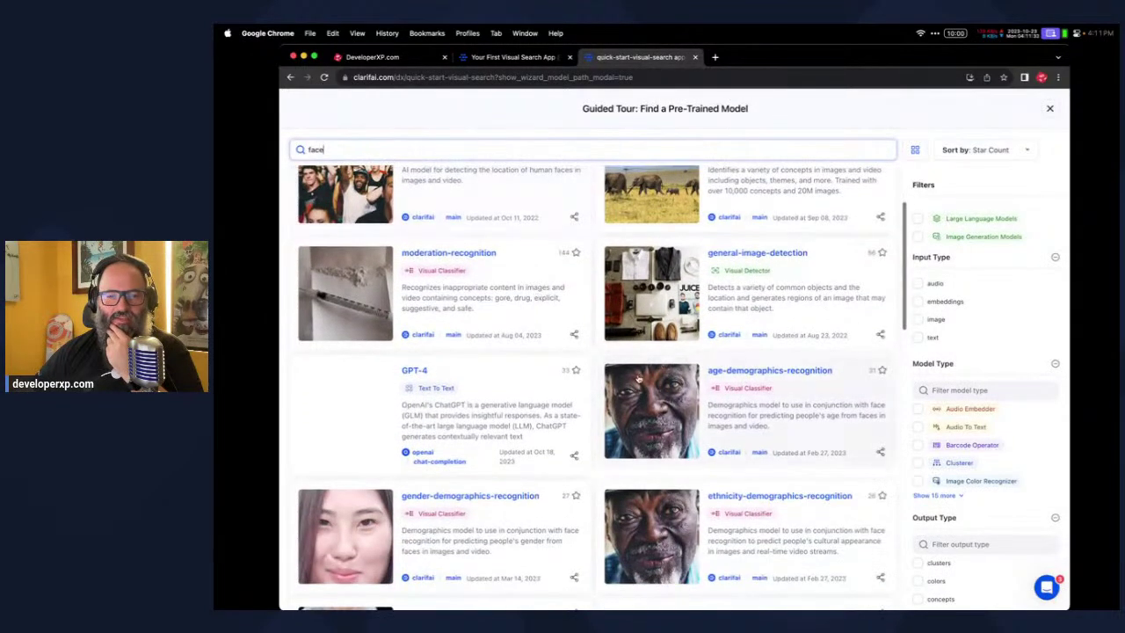
scroll(484, 393, down, 3)
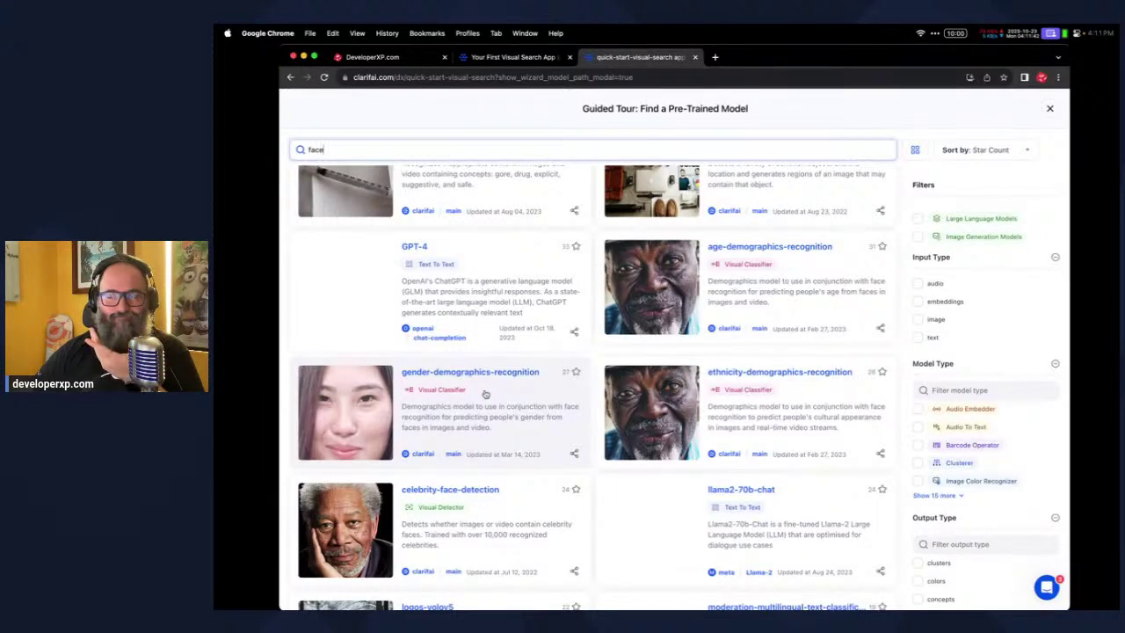
scroll(484, 393, up, 5)
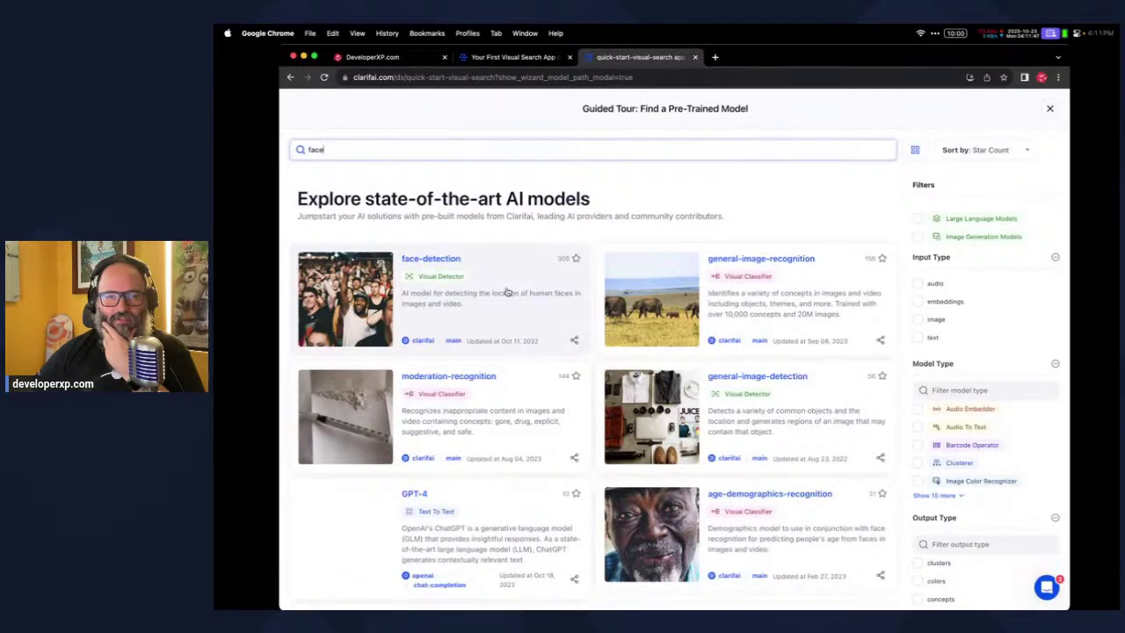
click(506, 291)
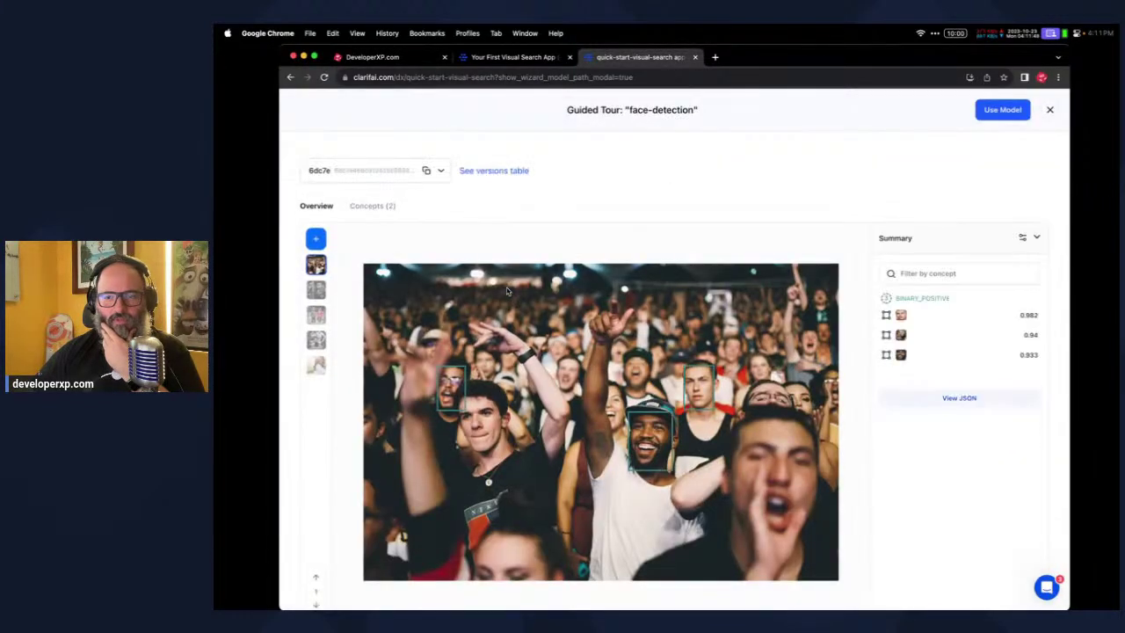
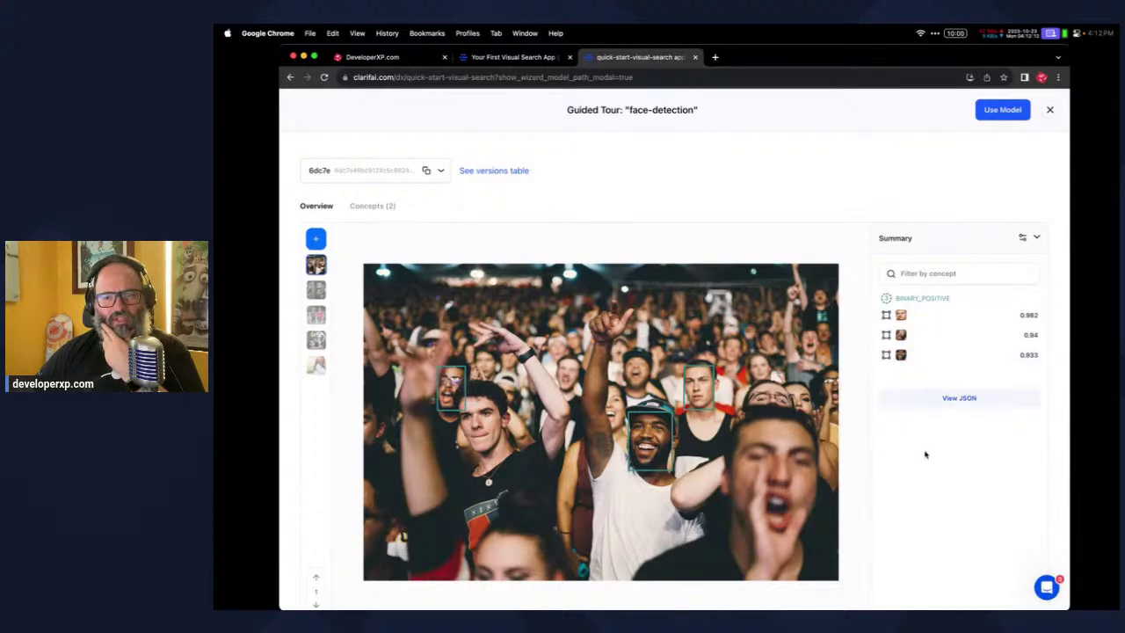
Examine the face-detection model's sample prediction and its notes on purpose, architecture, limitations and evaluation results
scroll(925, 454, down, 3)
scroll(924, 454, down, 4)
scroll(650, 393, down, 1)
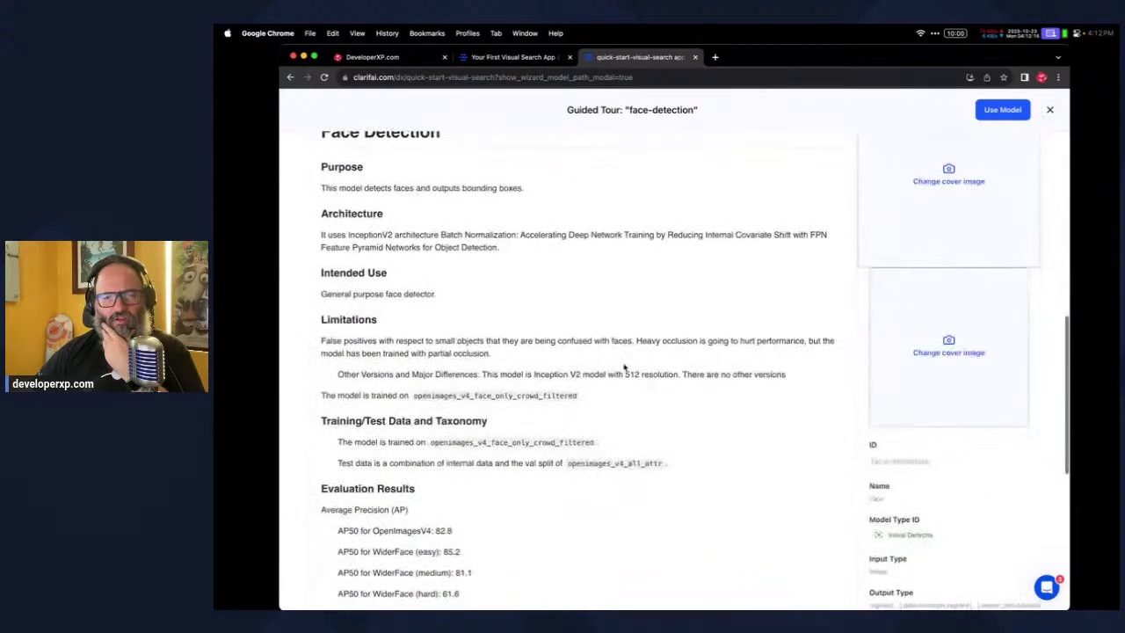
scroll(655, 387, up, 10)
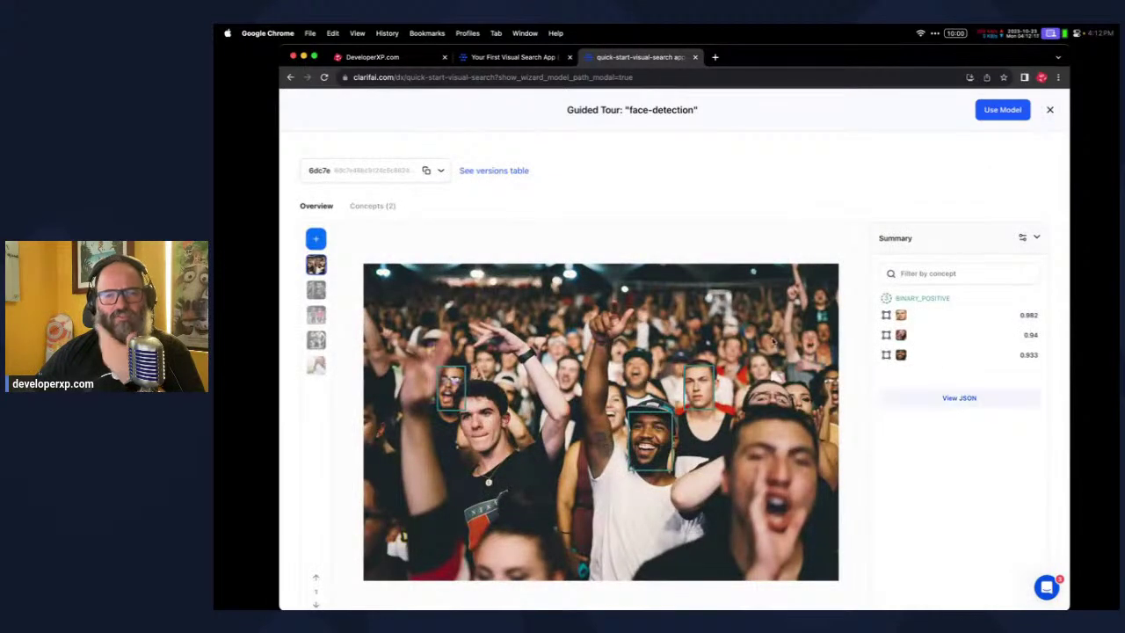
scroll(694, 391, down, 3)
scroll(653, 410, up, 2)
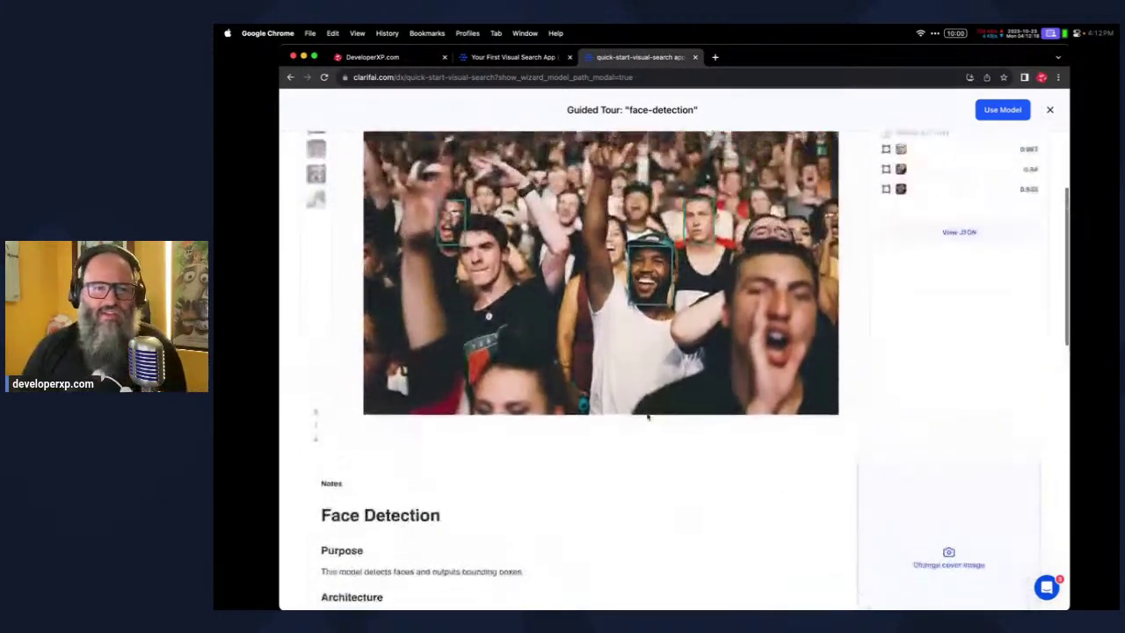
Review the face-detection model's notes and its list of concepts, ending back on the overview
scroll(641, 418, down, 5)
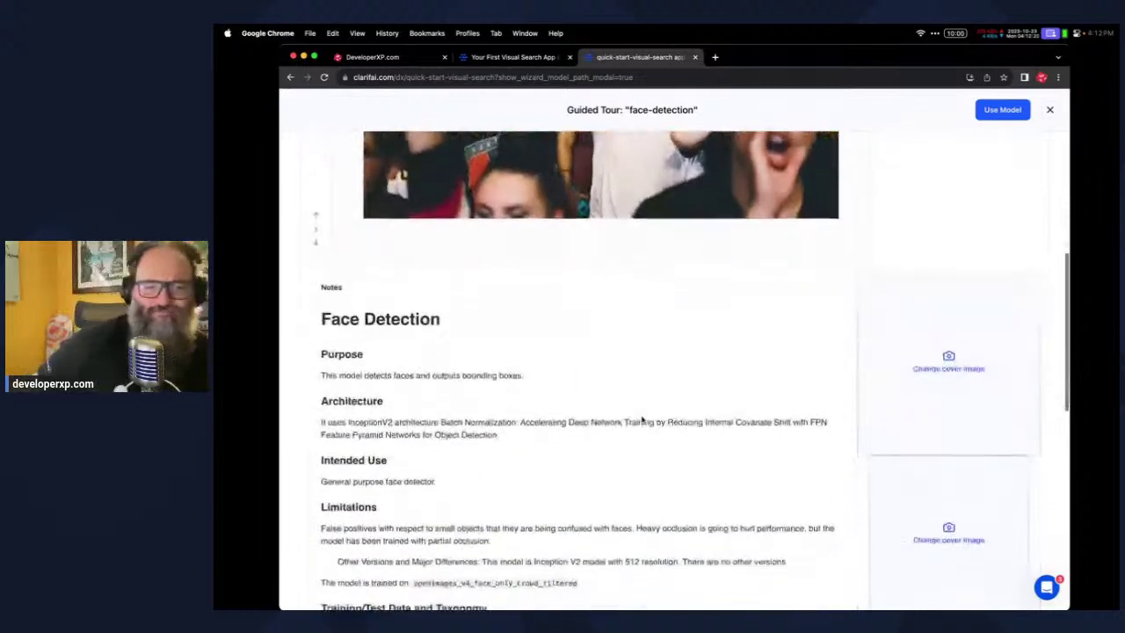
scroll(641, 419, down, 3)
scroll(615, 417, up, 1)
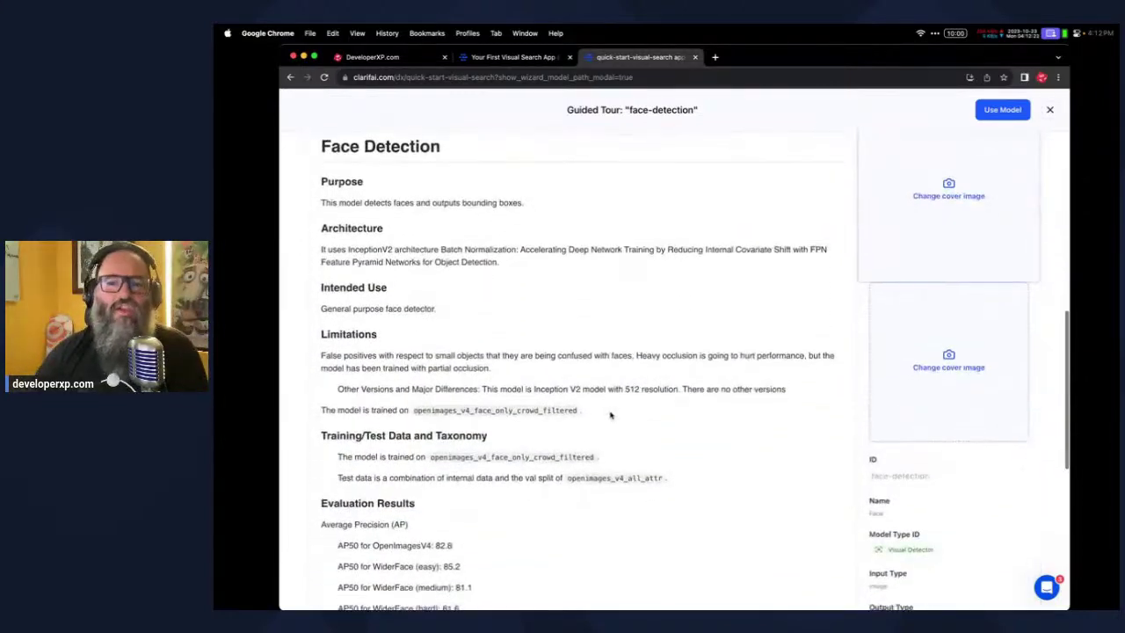
scroll(611, 415, up, 10)
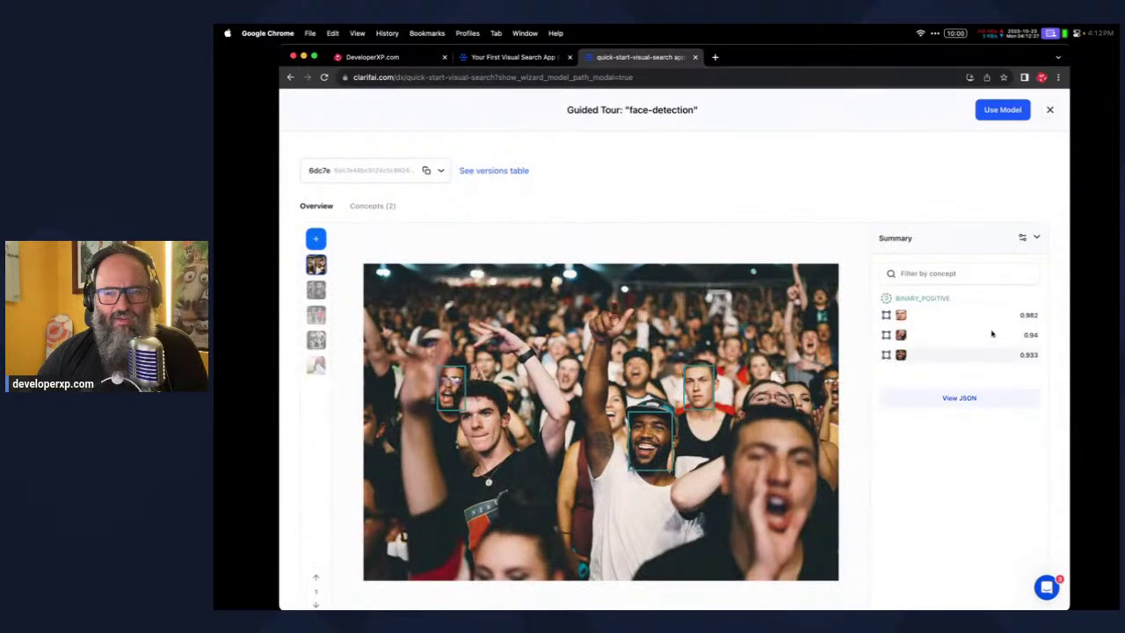
click(376, 209)
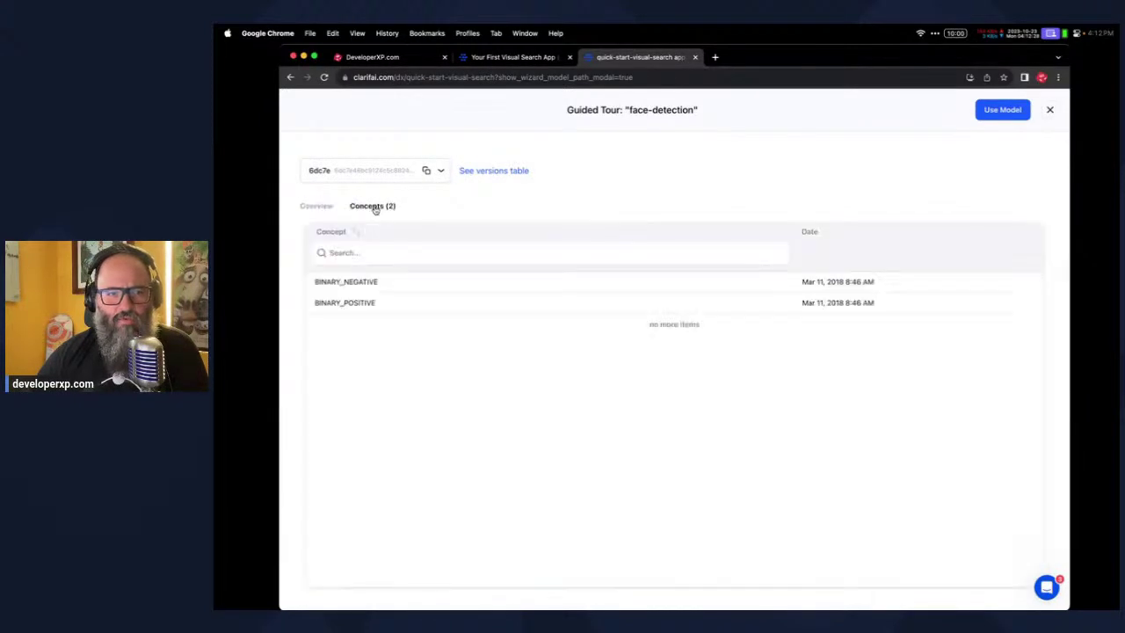
click(316, 210)
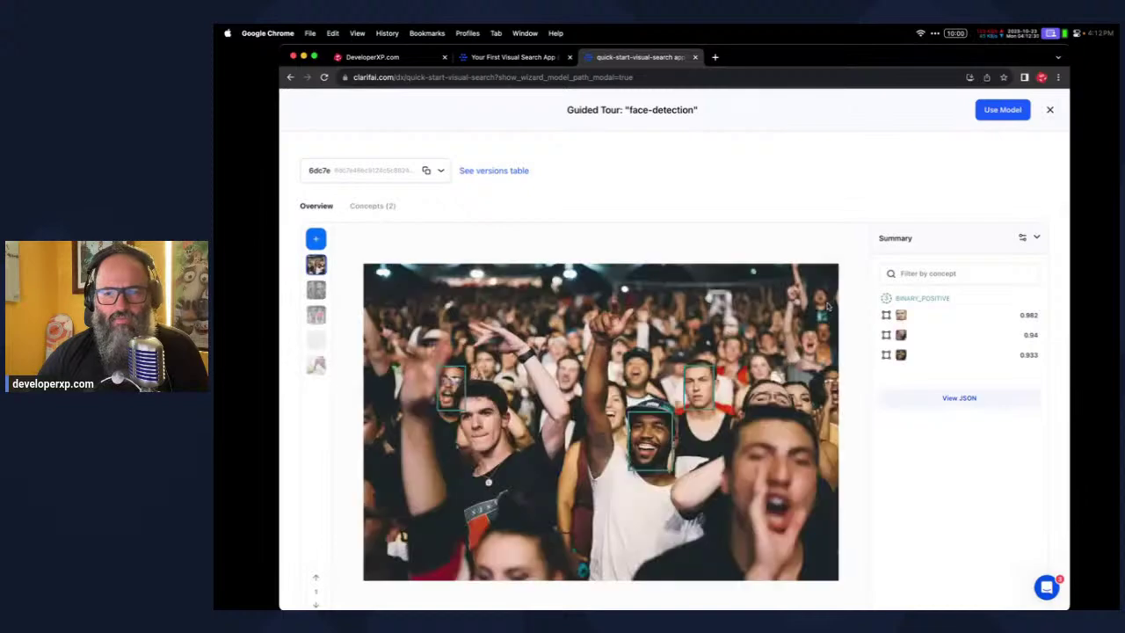
Reread the face-detection notes and check the option to change the model's cover image, cancelling without choosing a file
scroll(791, 416, down, 3)
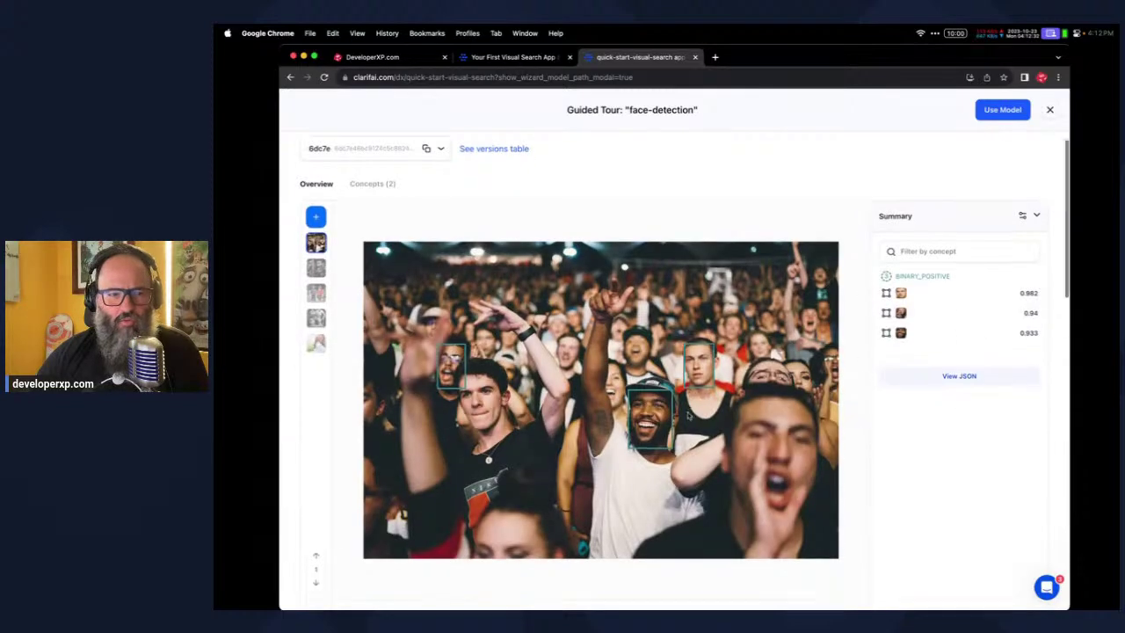
scroll(688, 415, down, 5)
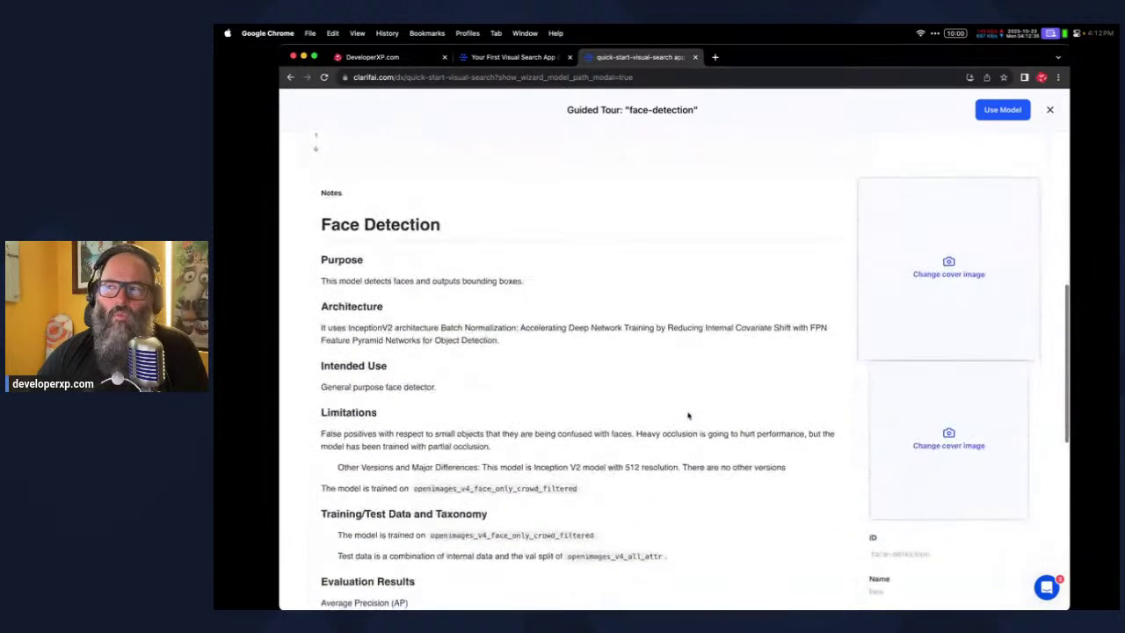
scroll(688, 415, down, 1)
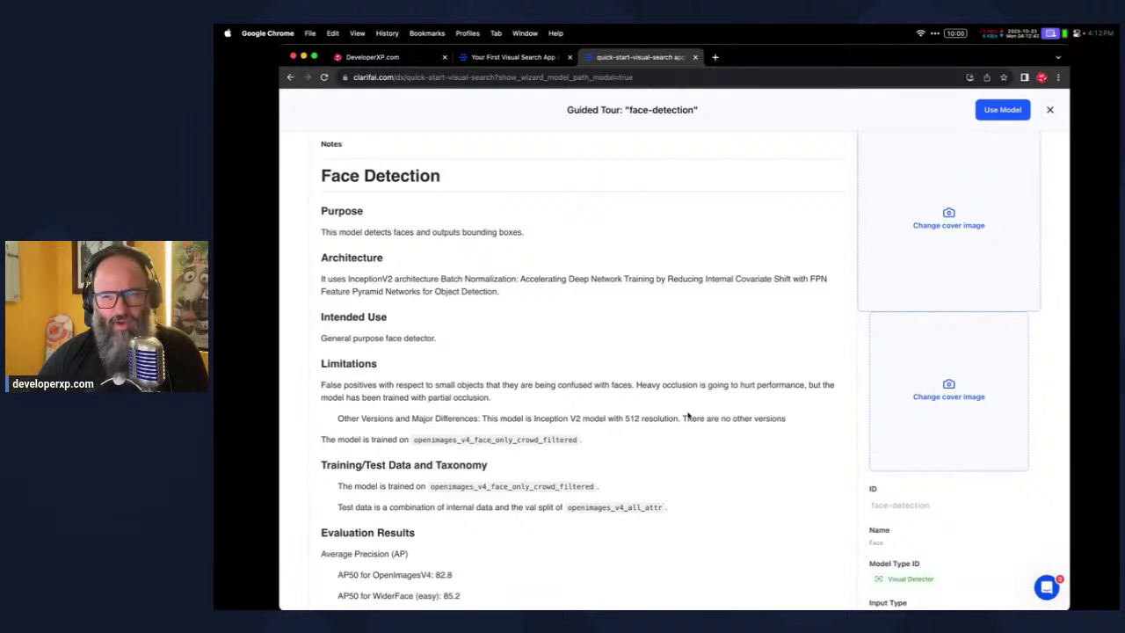
click(939, 224)
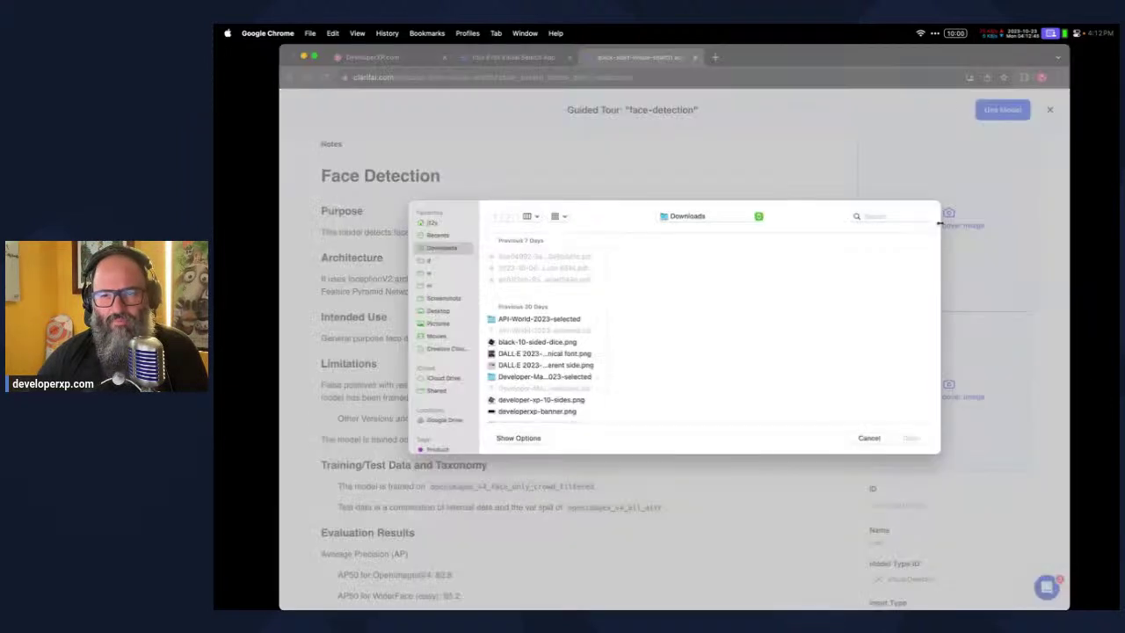
click(868, 437)
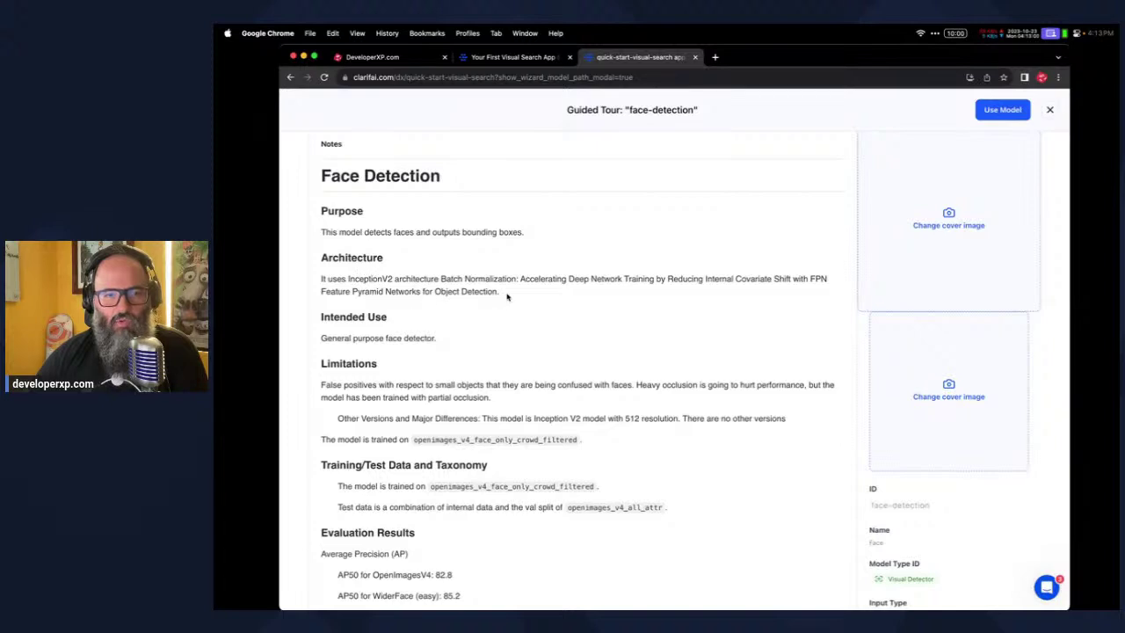
Examine the model's training data, evaluation results and details such as model type, input and output types, use case, license and sharing options
scroll(507, 296, down, 5)
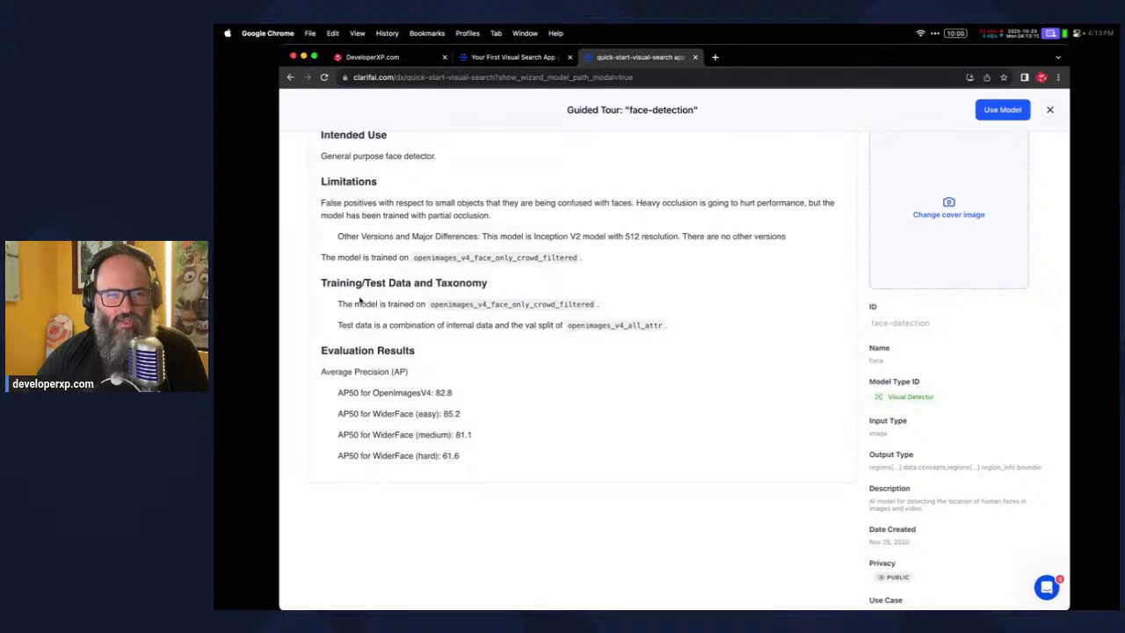
scroll(466, 394, down, 5)
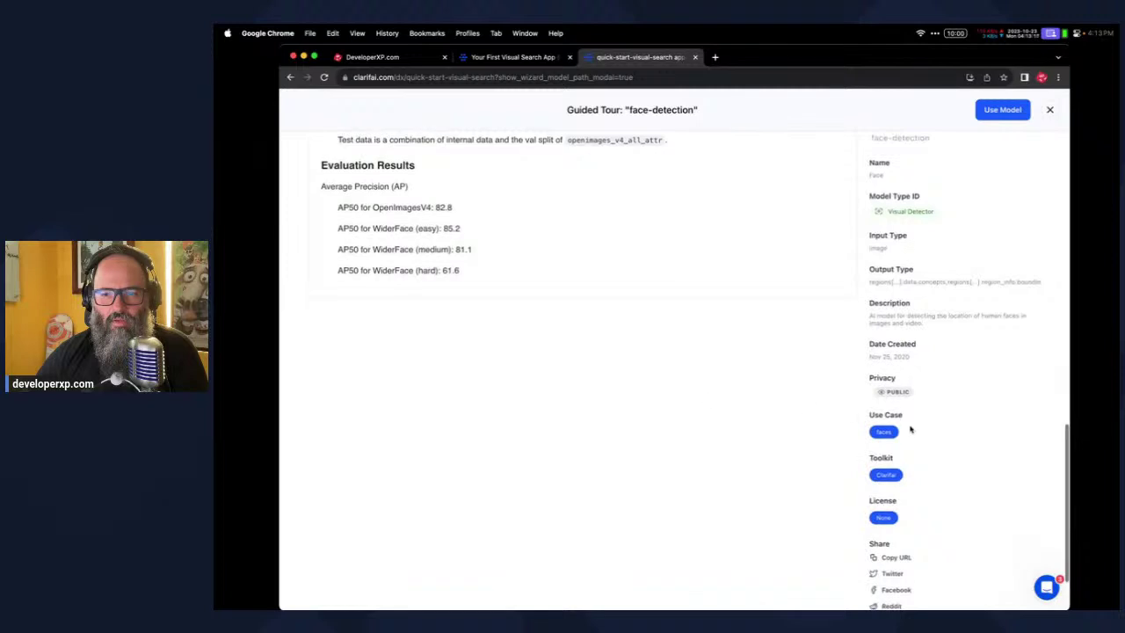
scroll(911, 431, down, 3)
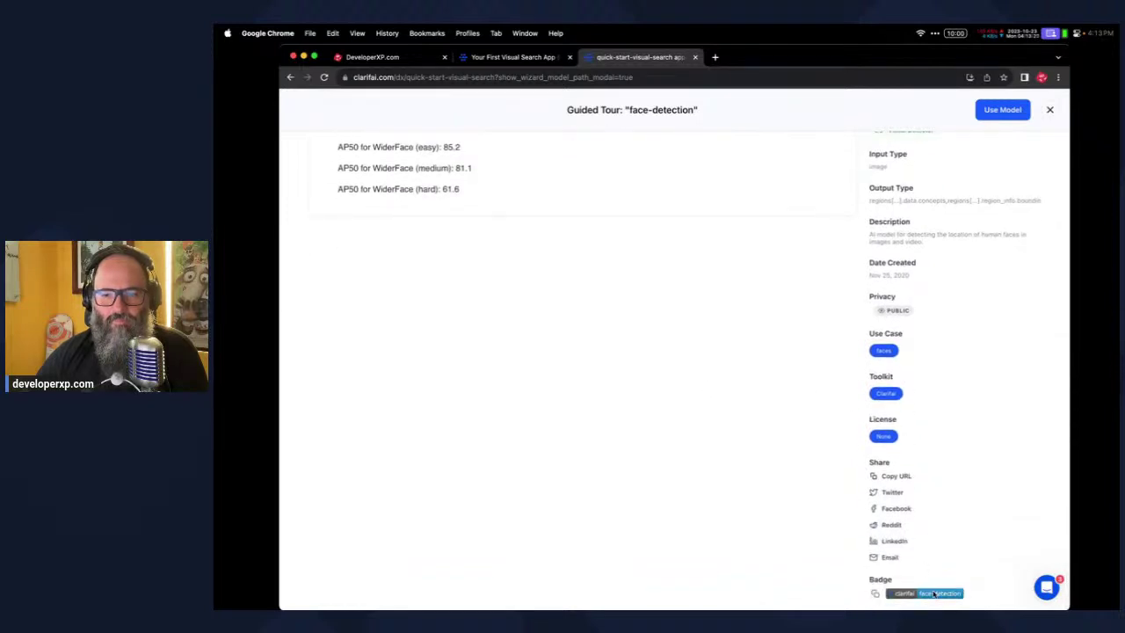
scroll(881, 564, down, 5)
scroll(881, 563, down, 2)
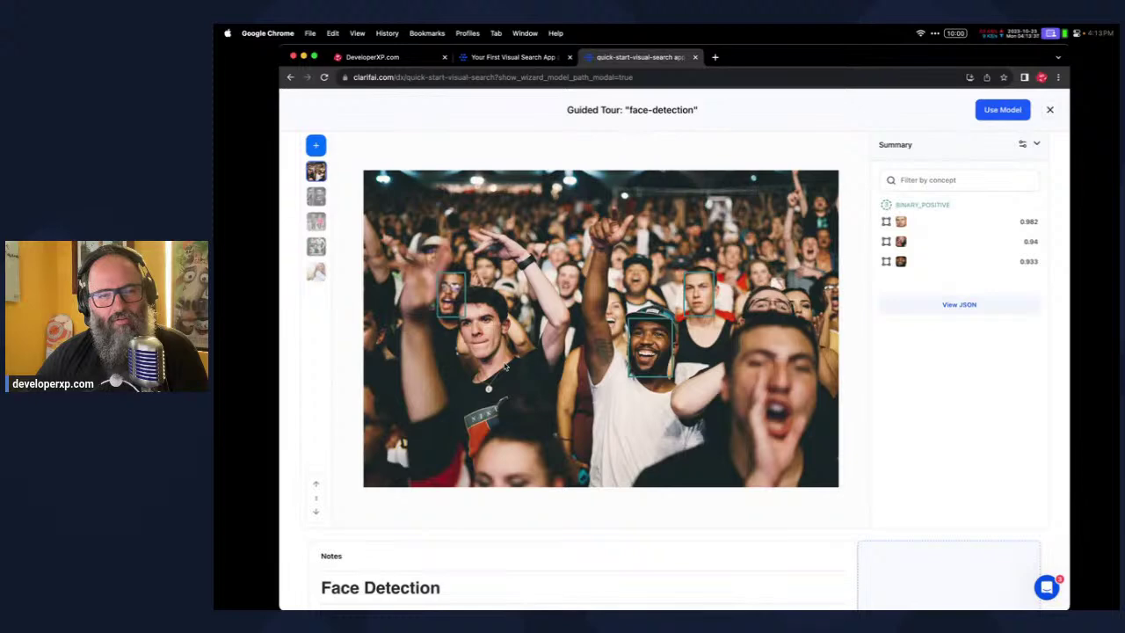
Compare the face detections and confidence scores across the five sample images, ending on the concert crowd photo
click(319, 199)
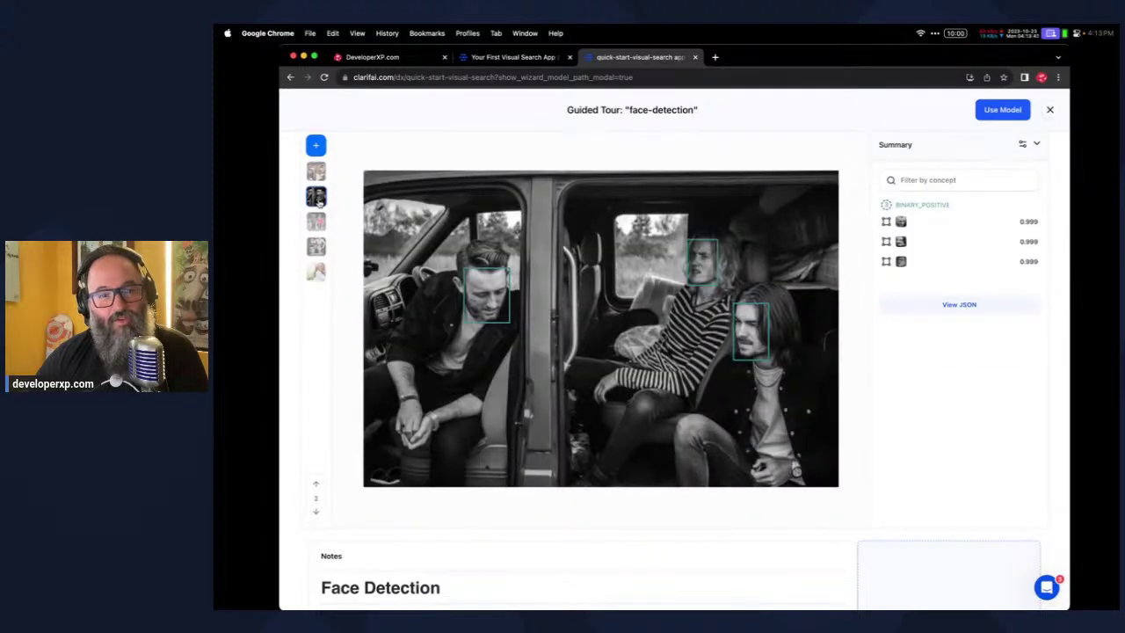
click(315, 224)
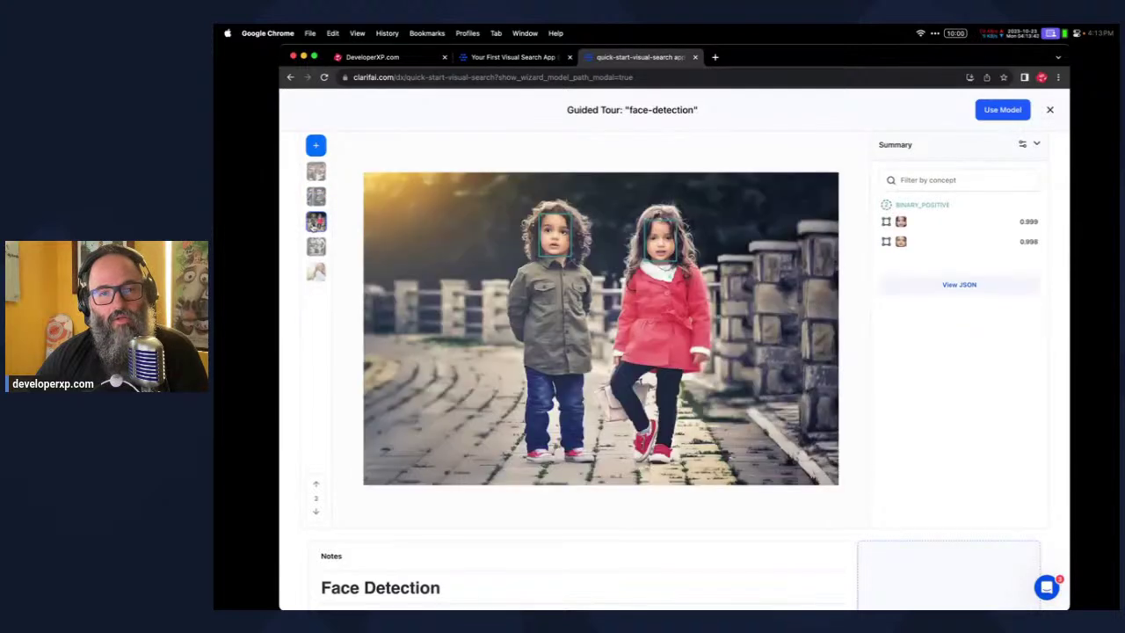
click(316, 246)
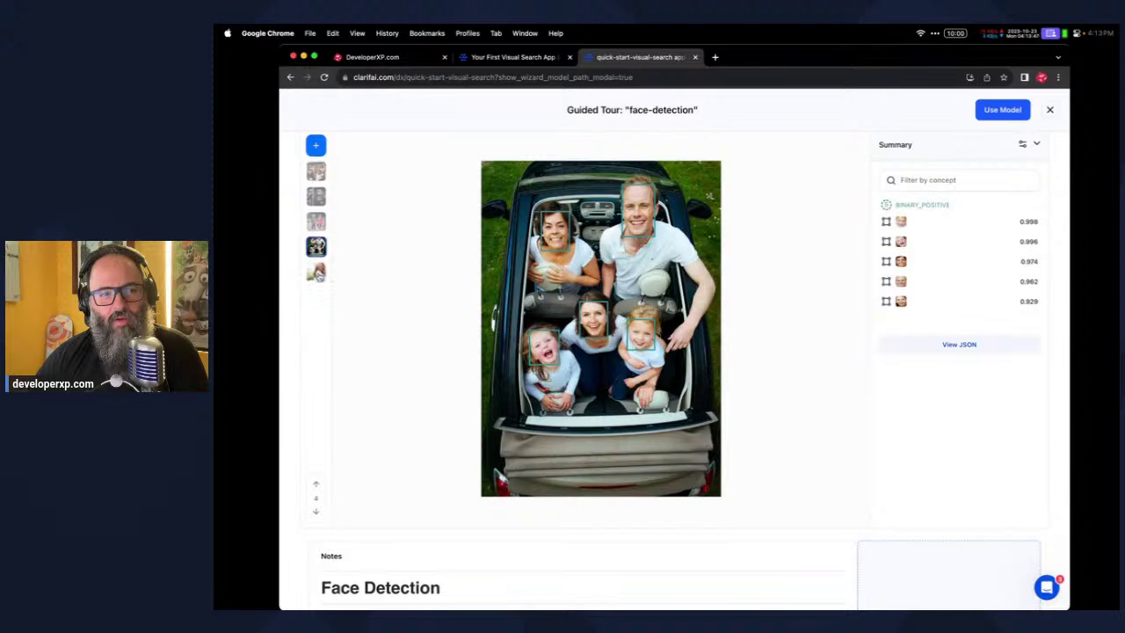
click(317, 272)
click(315, 171)
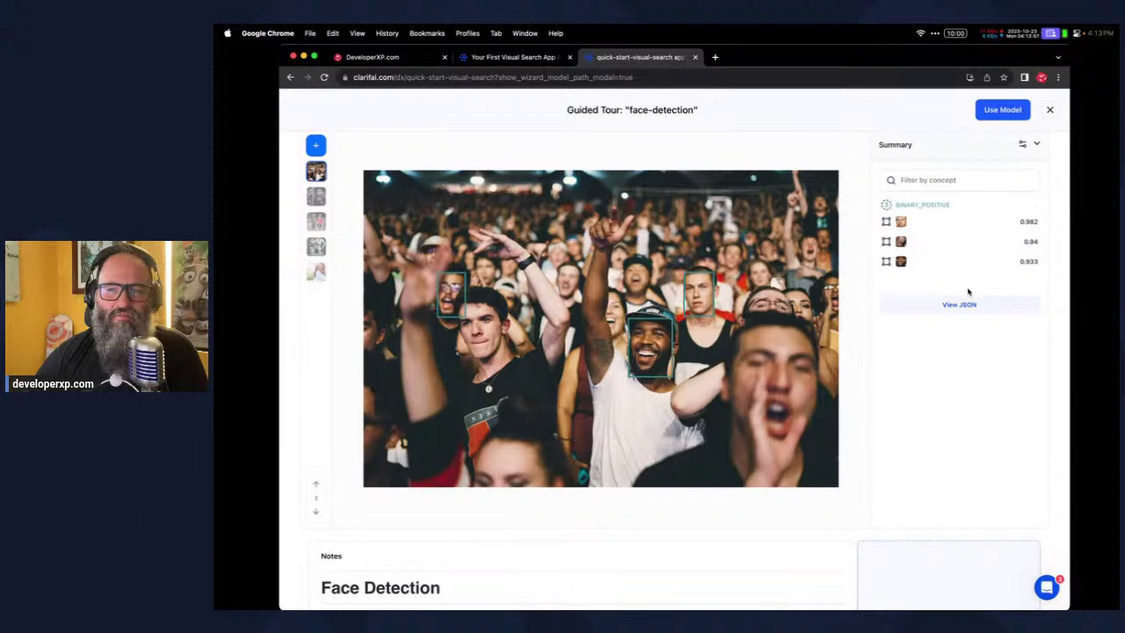
click(318, 195)
click(317, 221)
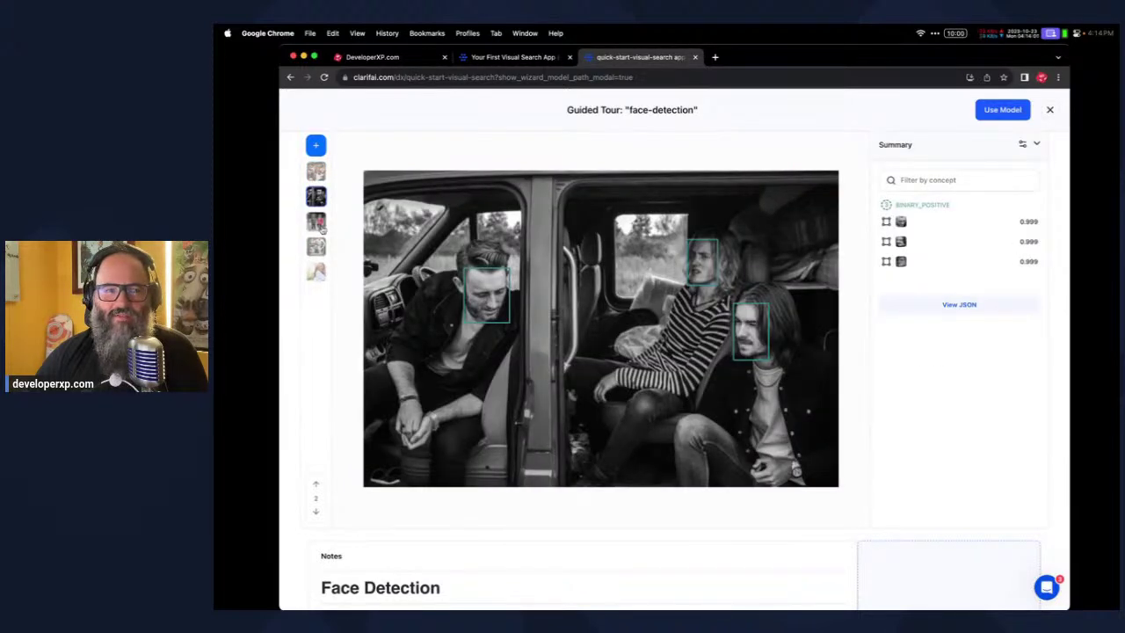
click(316, 246)
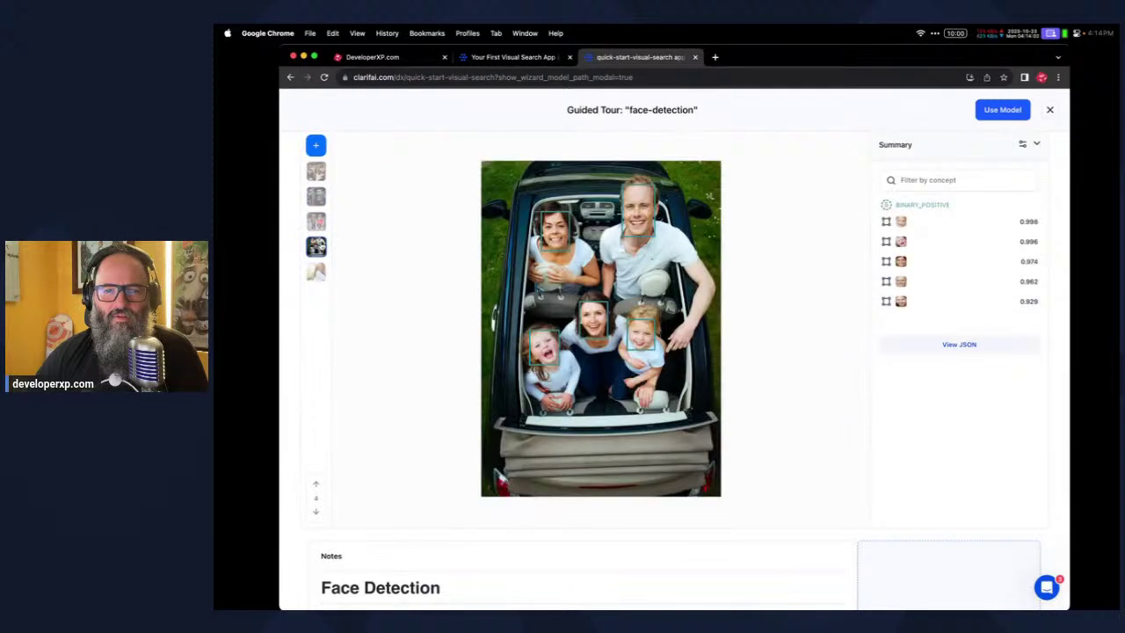
click(316, 272)
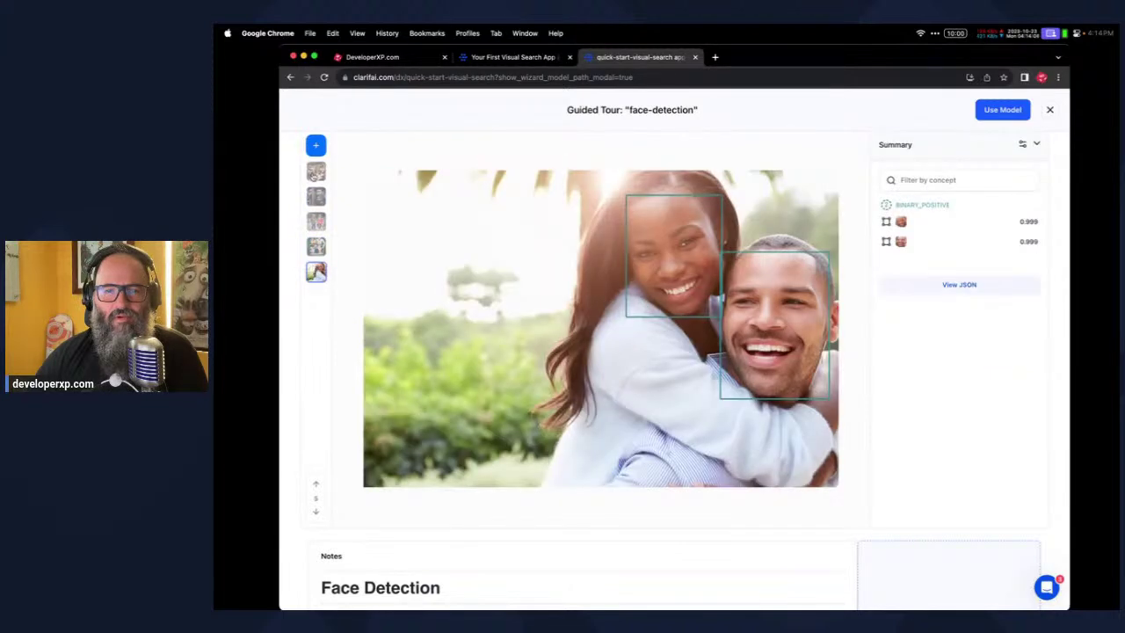
click(316, 172)
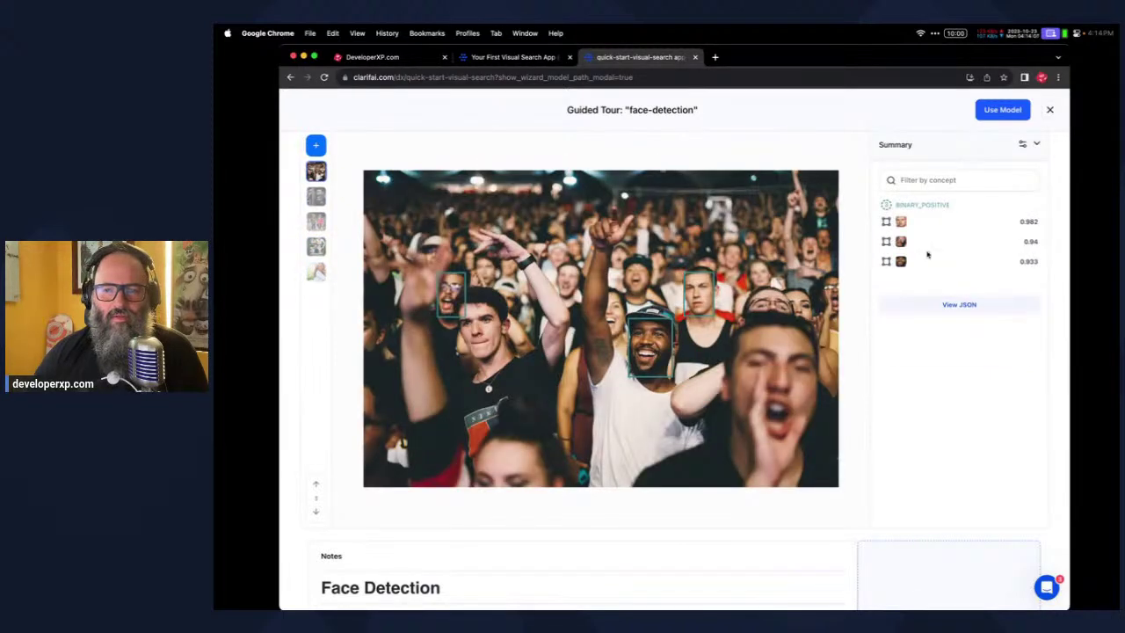
View the JSON output for the concert crowd photo and collapse the model_version and visibility nodes
click(958, 305)
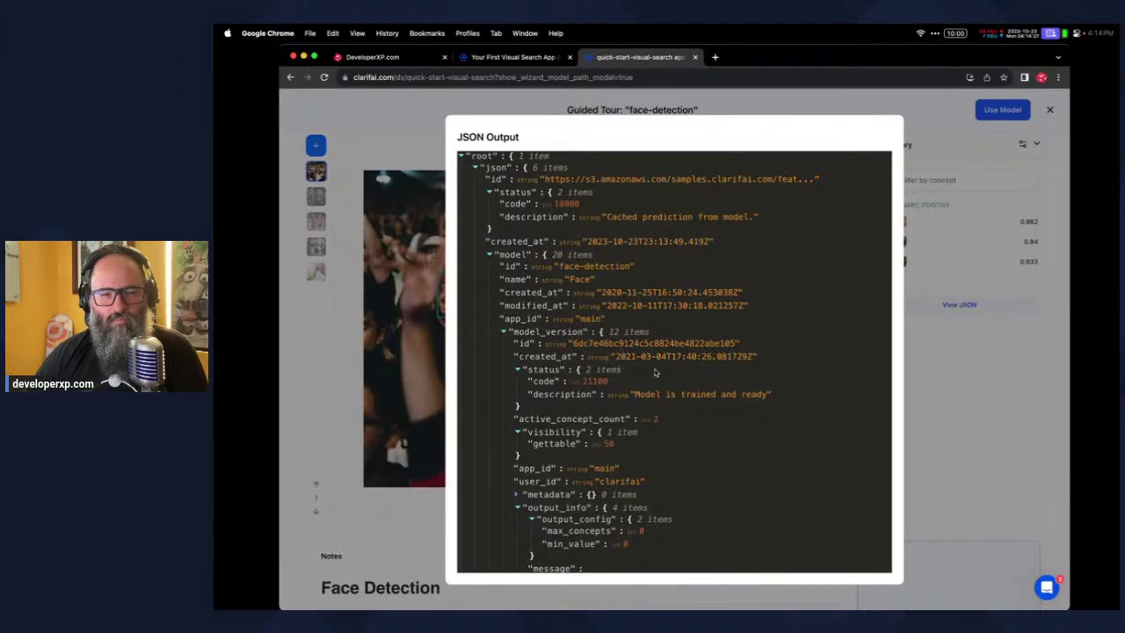
scroll(655, 372, down, 1)
scroll(655, 372, up, 1)
click(503, 332)
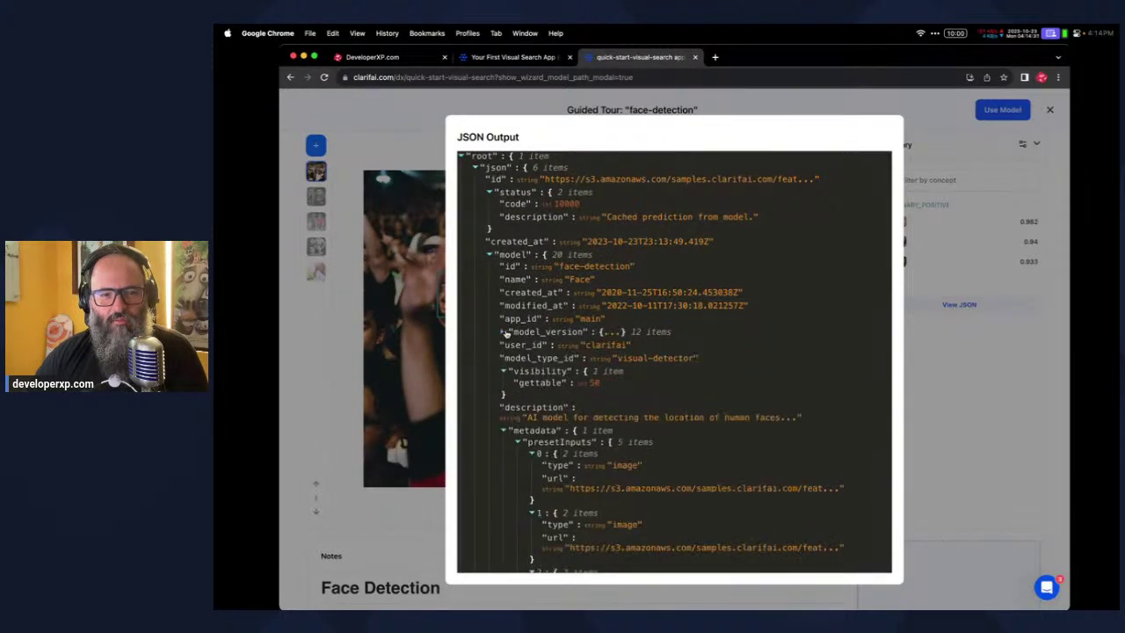
click(501, 373)
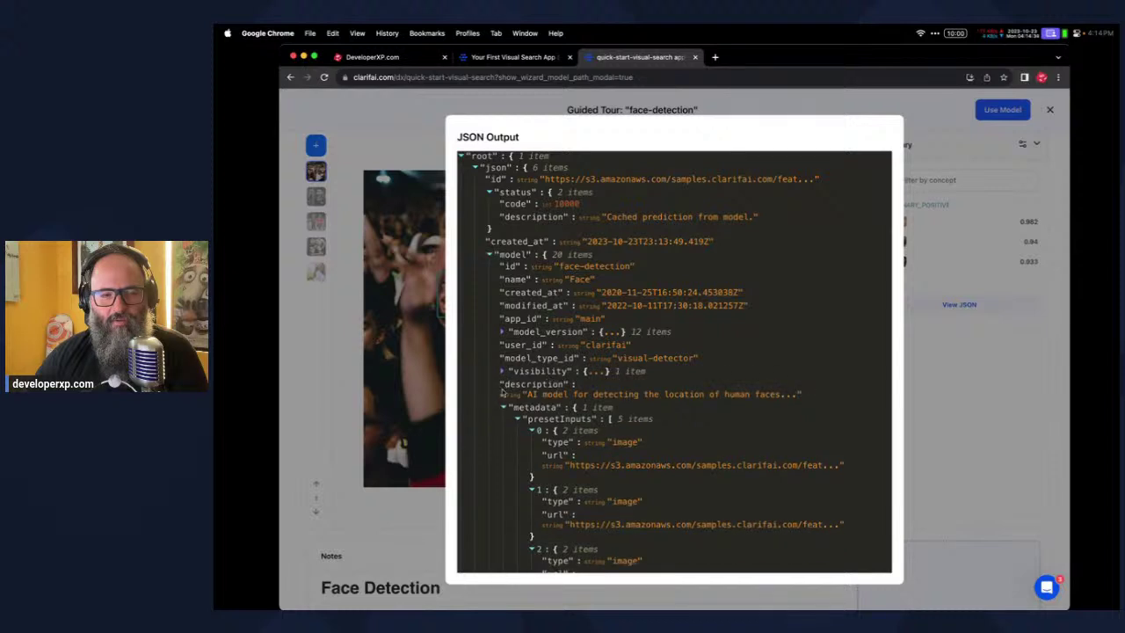
Collapse the metadata node with its presetInputs and inspect the presets outputs, including the regions and concepts
scroll(519, 401, down, 5)
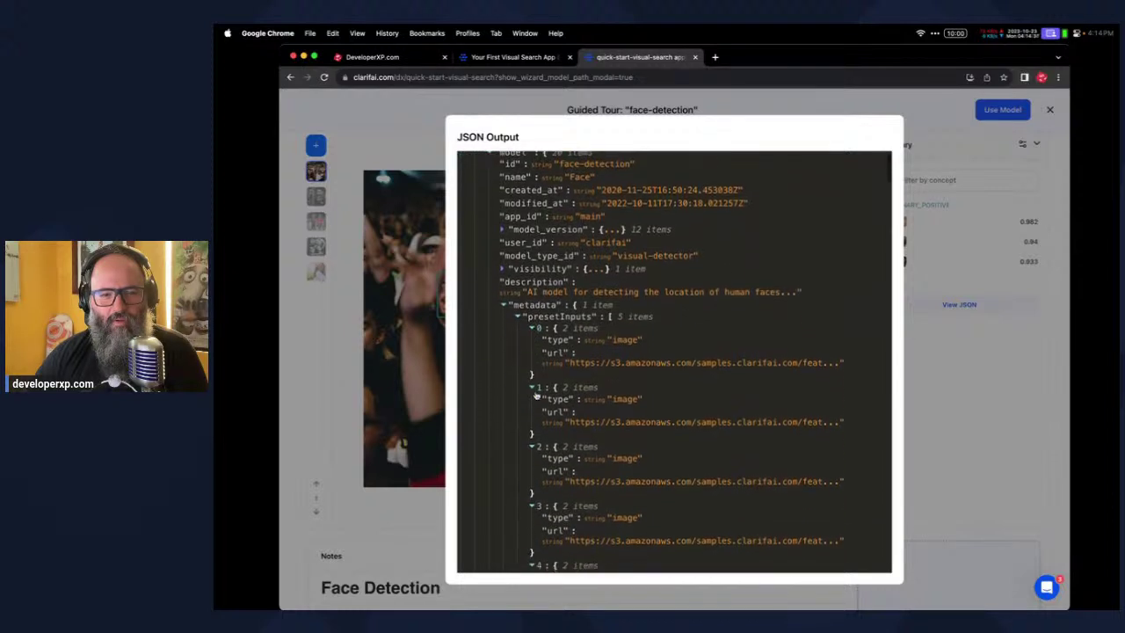
scroll(535, 397, up, 4)
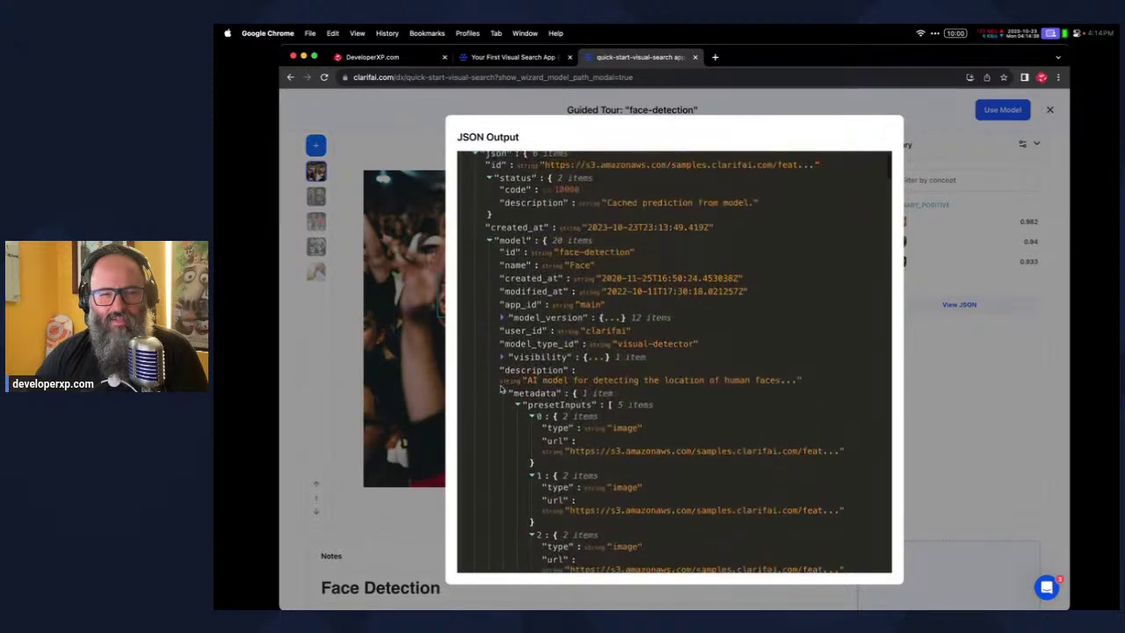
click(503, 392)
scroll(509, 397, down, 3)
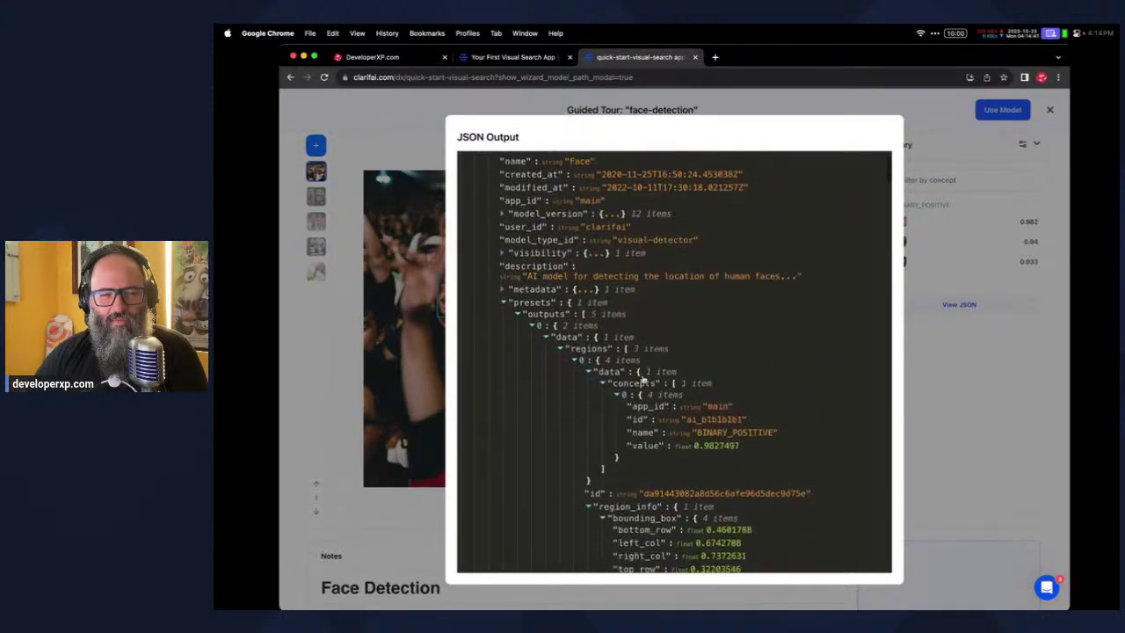
scroll(521, 400, up, 2)
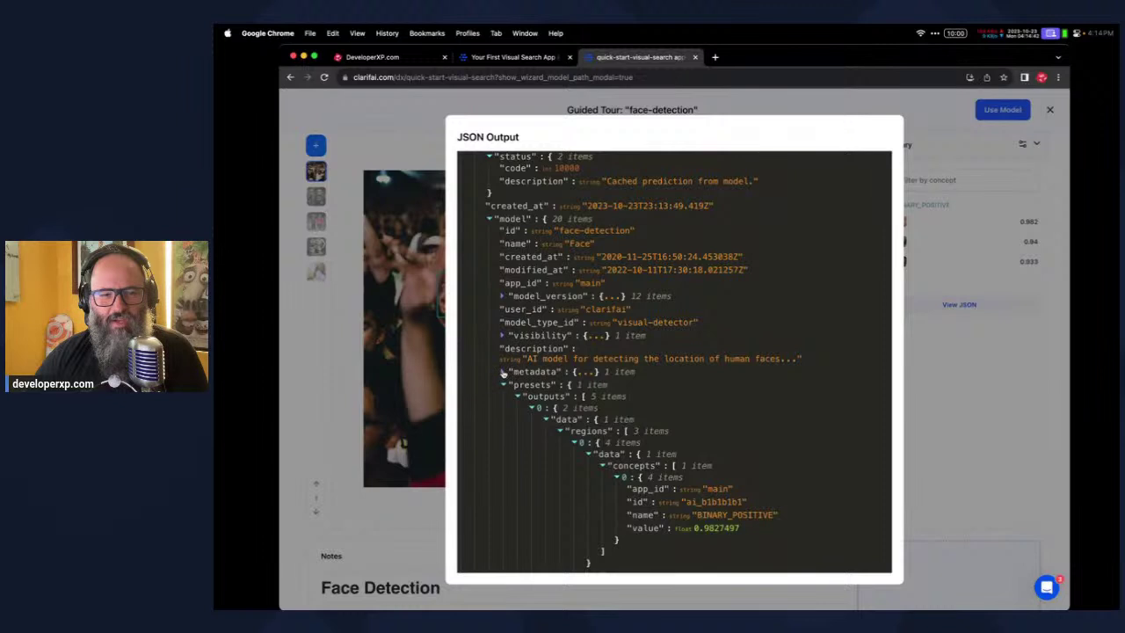
click(503, 372)
click(503, 373)
Collapse the status node, review the model and region data, and collapse and re-expand the whole json node
scroll(505, 360, up, 2)
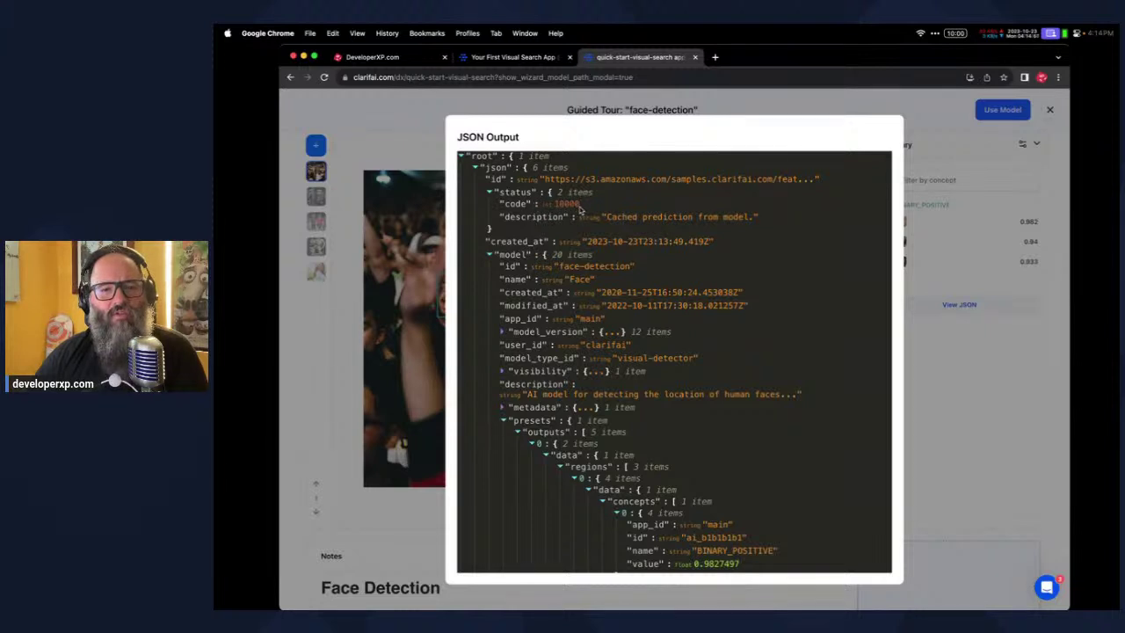
click(491, 192)
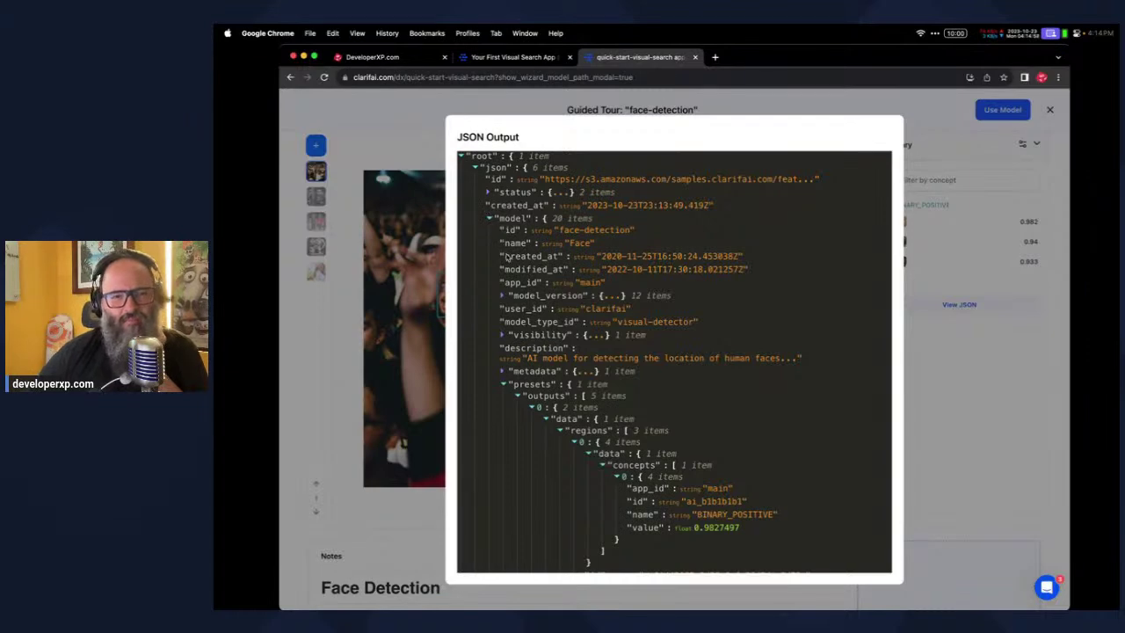
scroll(506, 276, down, 1)
scroll(506, 276, down, 3)
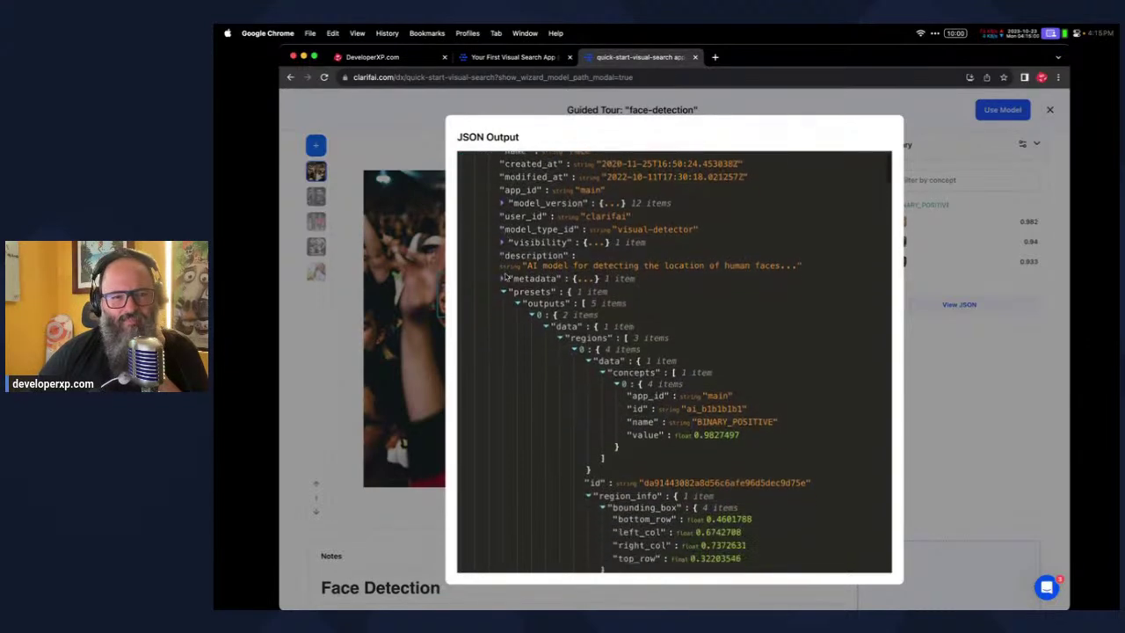
scroll(506, 276, up, 4)
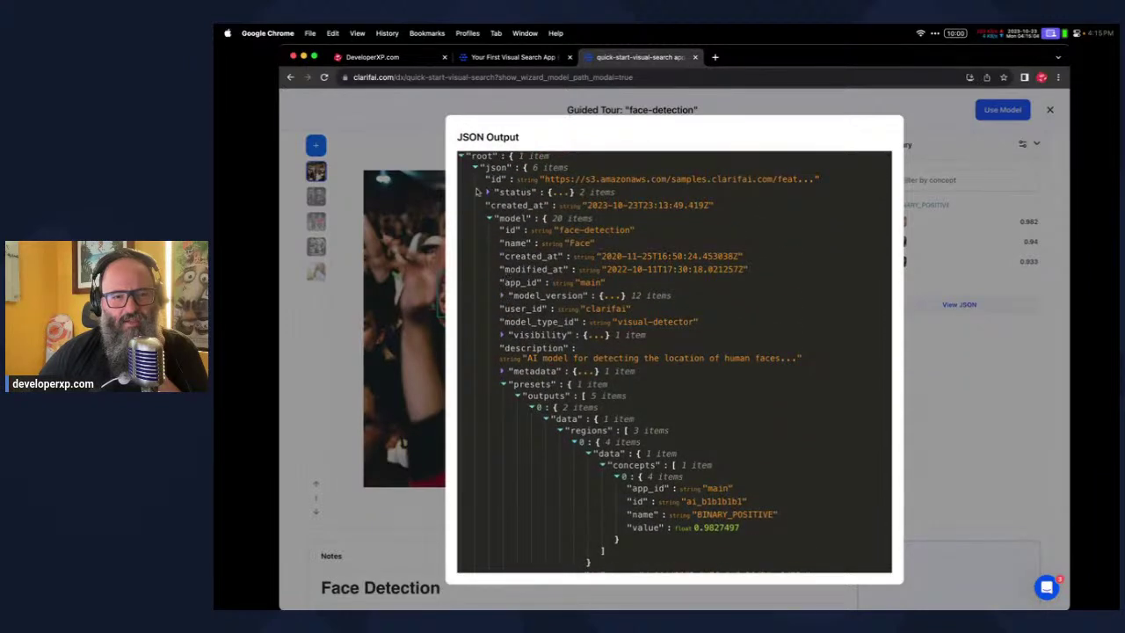
click(476, 168)
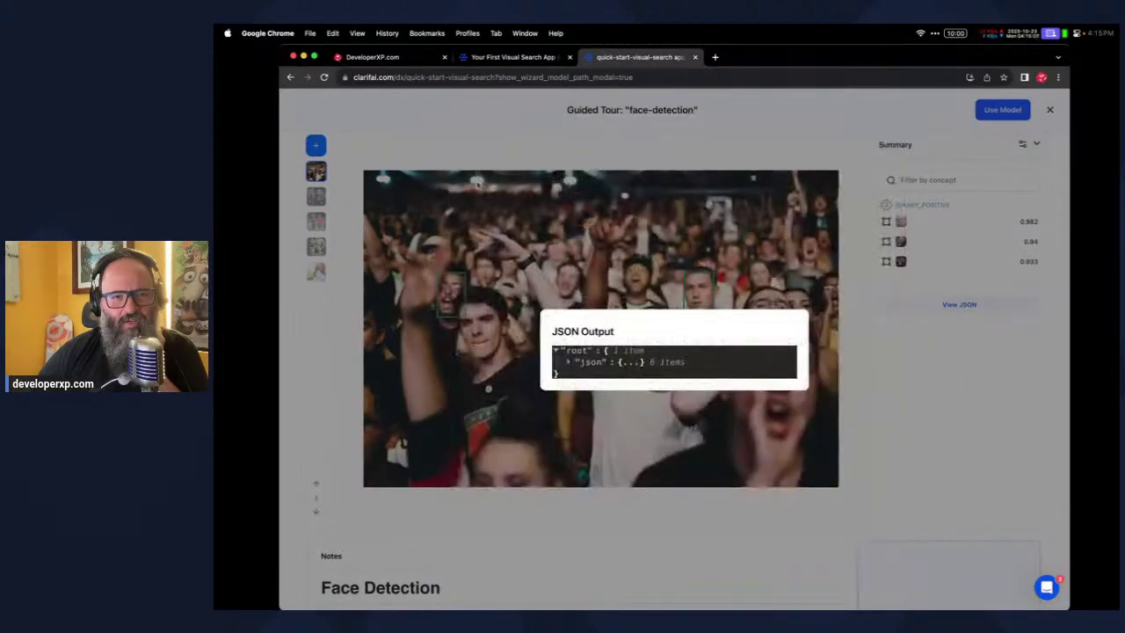
click(568, 364)
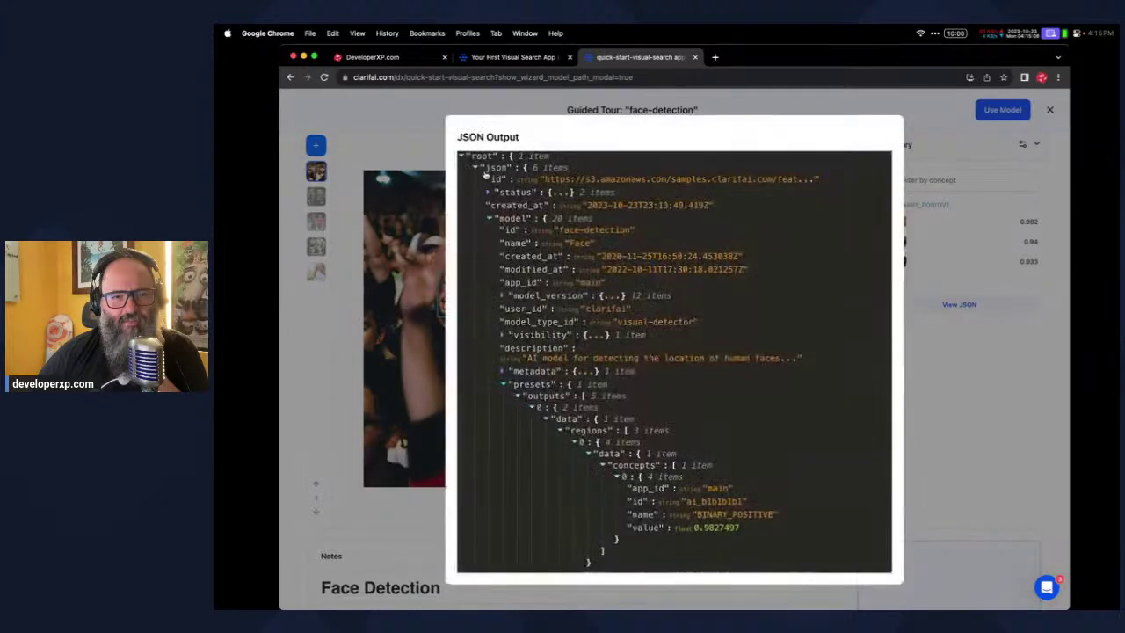
Collapse the model and input nodes in the JSON output and examine the concepts and bounding boxes of the detected regions
click(488, 218)
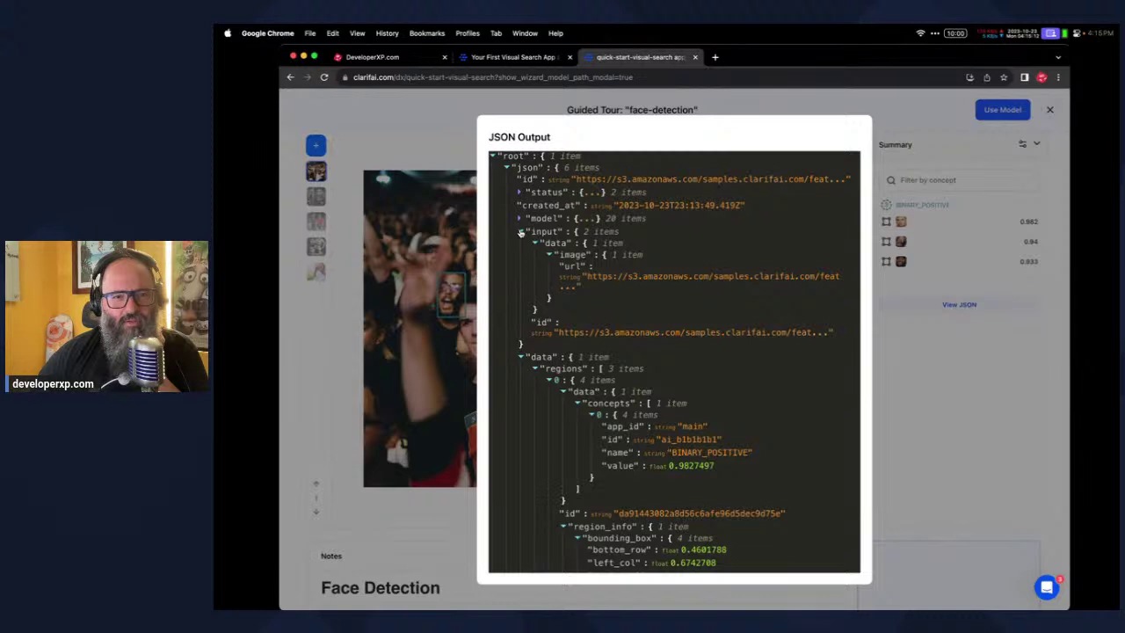
click(520, 232)
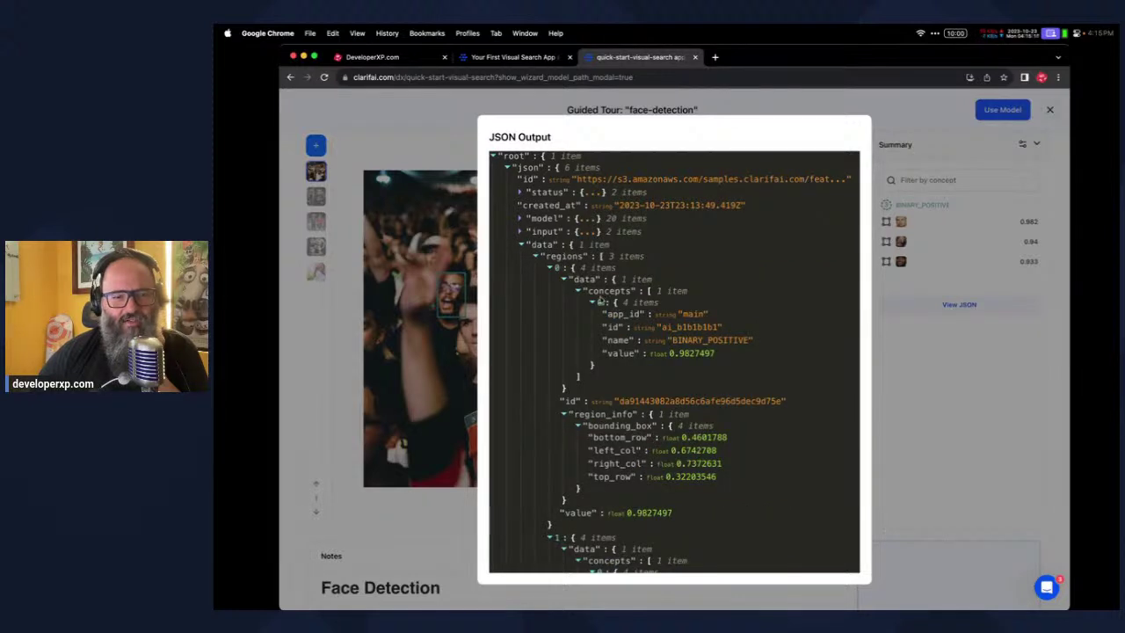
scroll(598, 296, down, 5)
scroll(598, 295, down, 10)
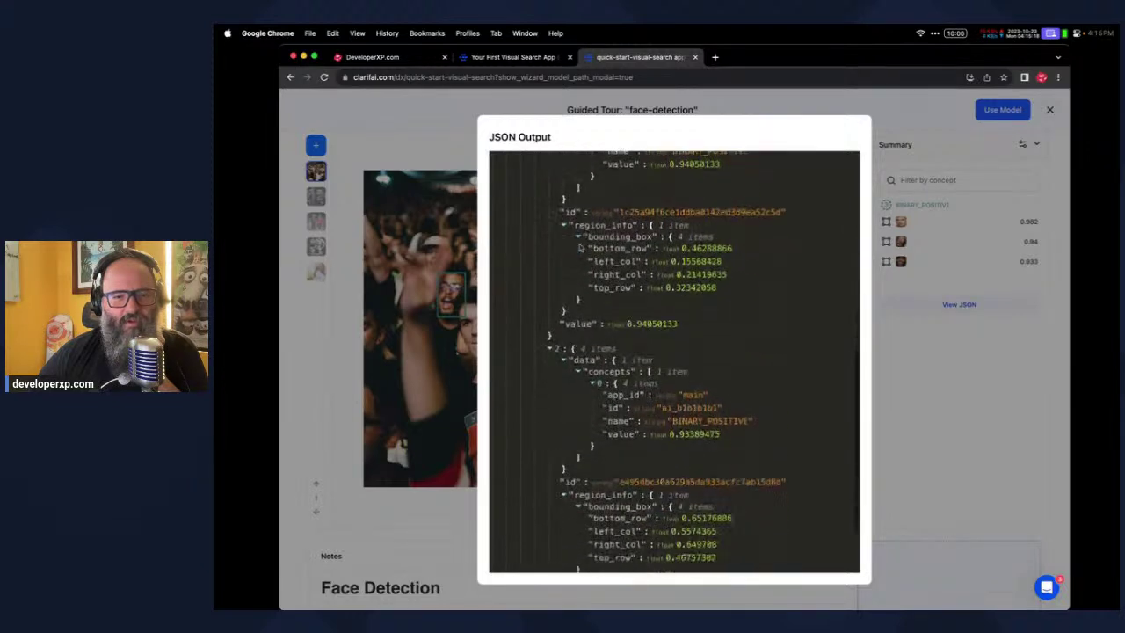
scroll(580, 247, up, 15)
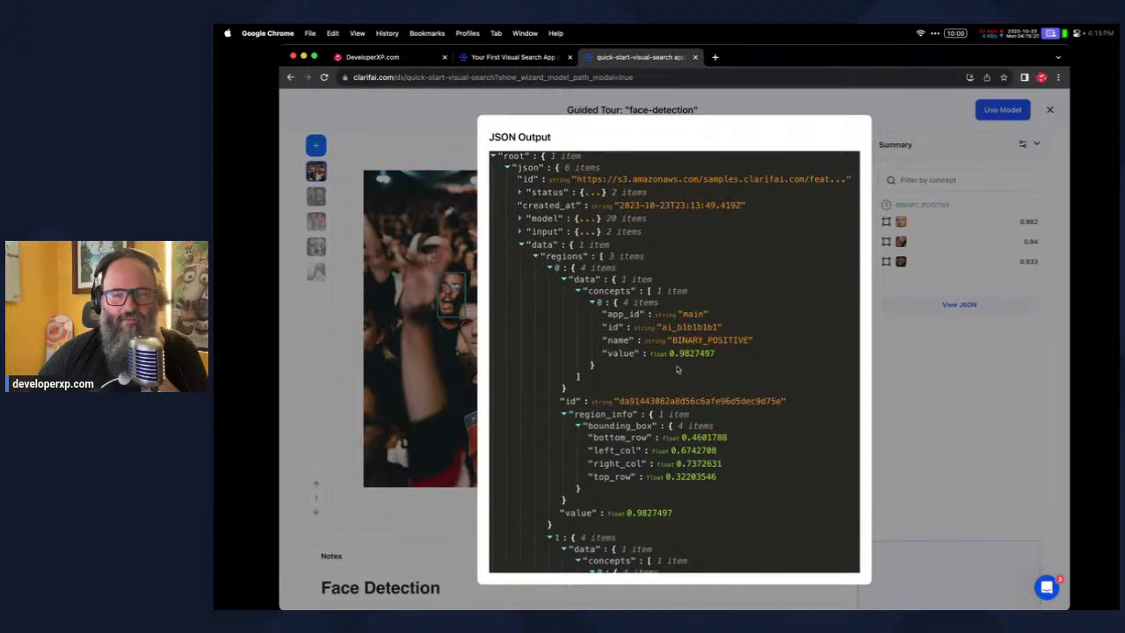
scroll(677, 370, down, 2)
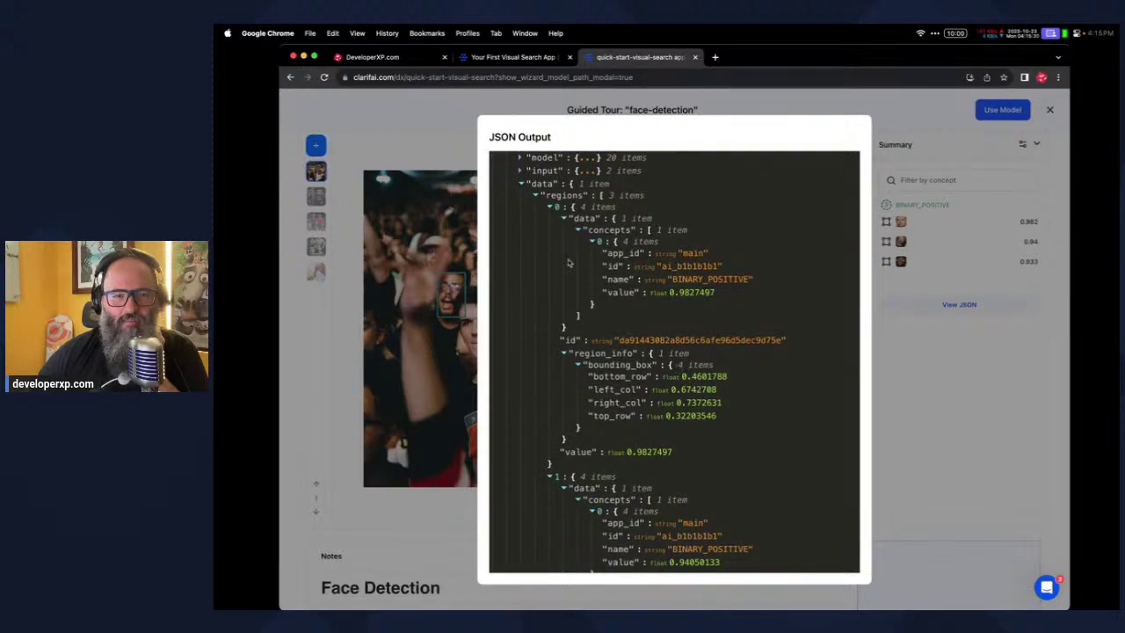
Collapse the data and region_info nodes of region 0, review the remaining regions, and close the JSON output
click(564, 218)
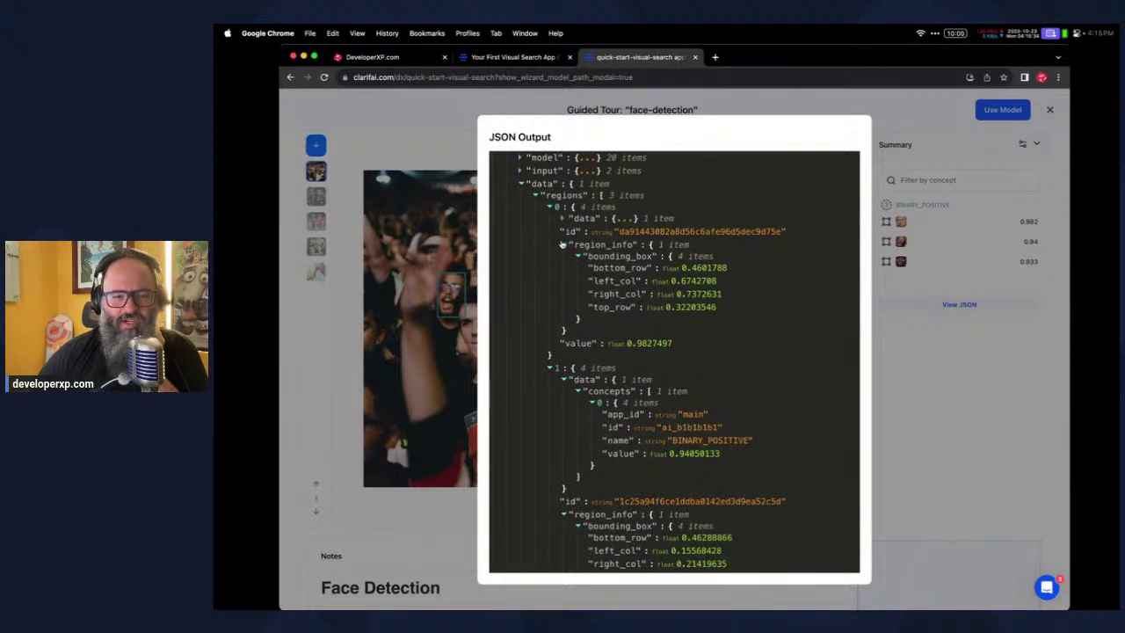
click(561, 246)
scroll(615, 304, down, 5)
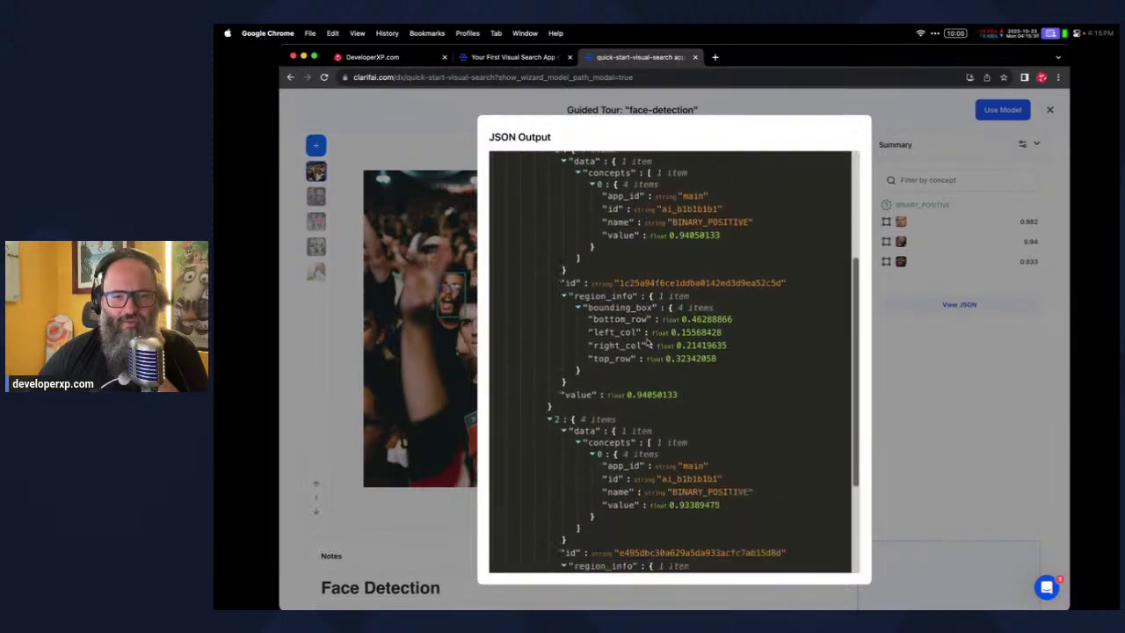
scroll(646, 343, up, 6)
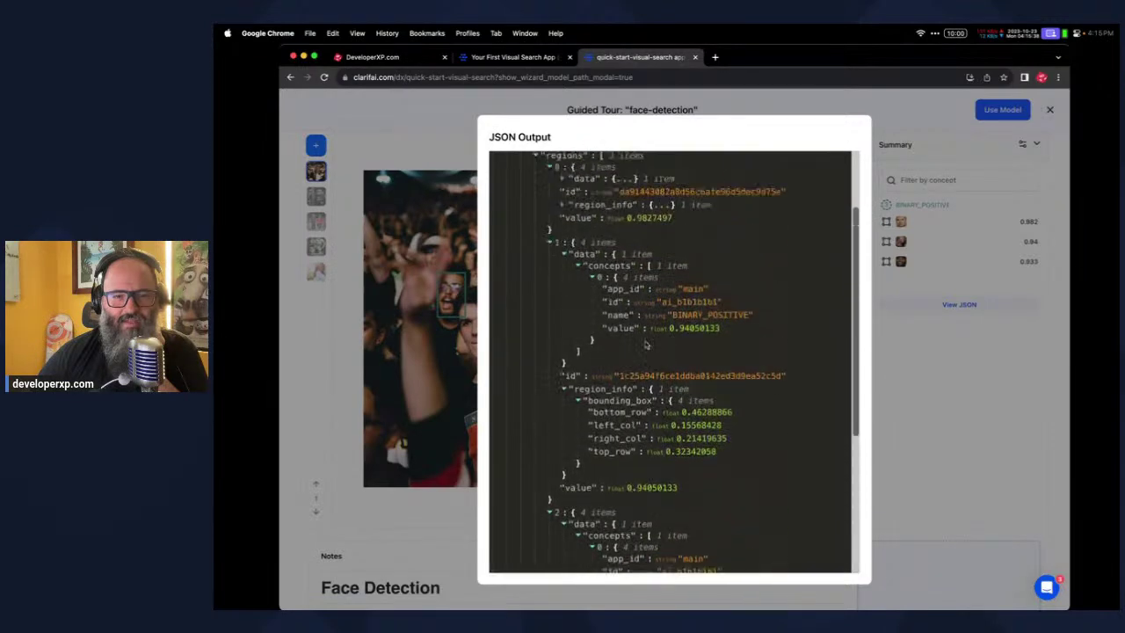
click(877, 165)
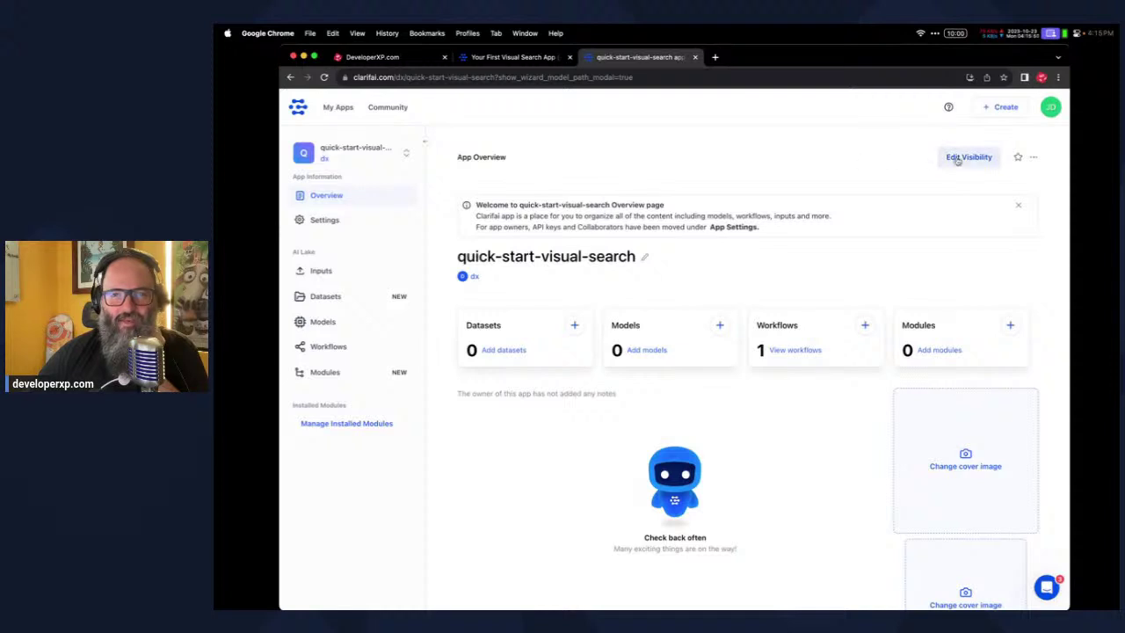
Return to the Clarifai Guide and skim the "Your First Custom Model" quick start through its Upload training data step
click(524, 58)
scroll(734, 252, down, 2)
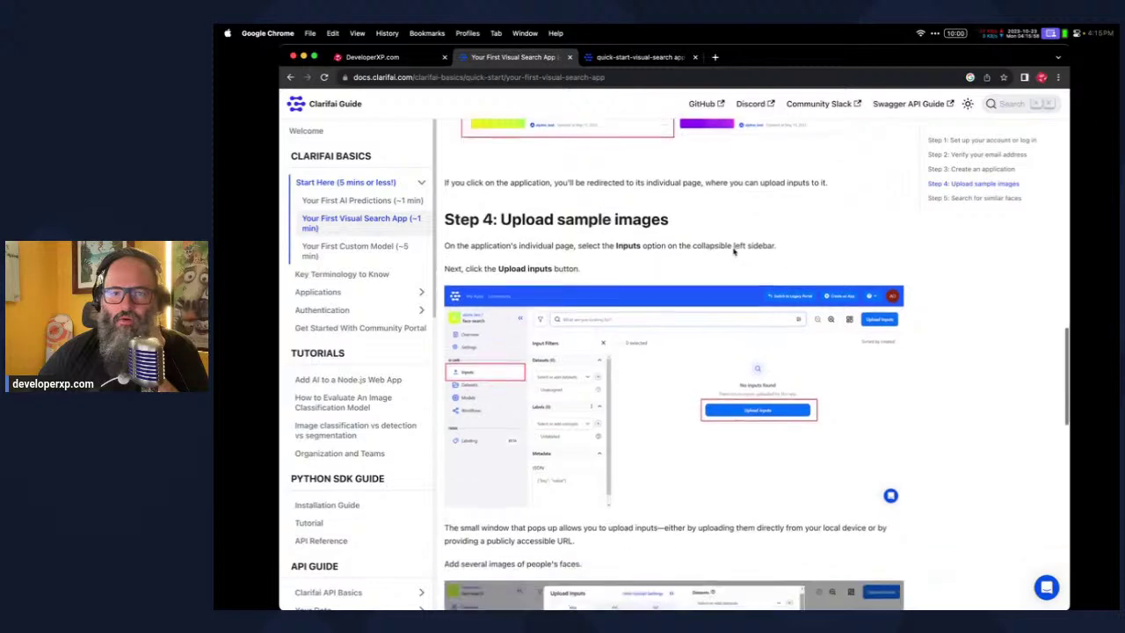
click(332, 248)
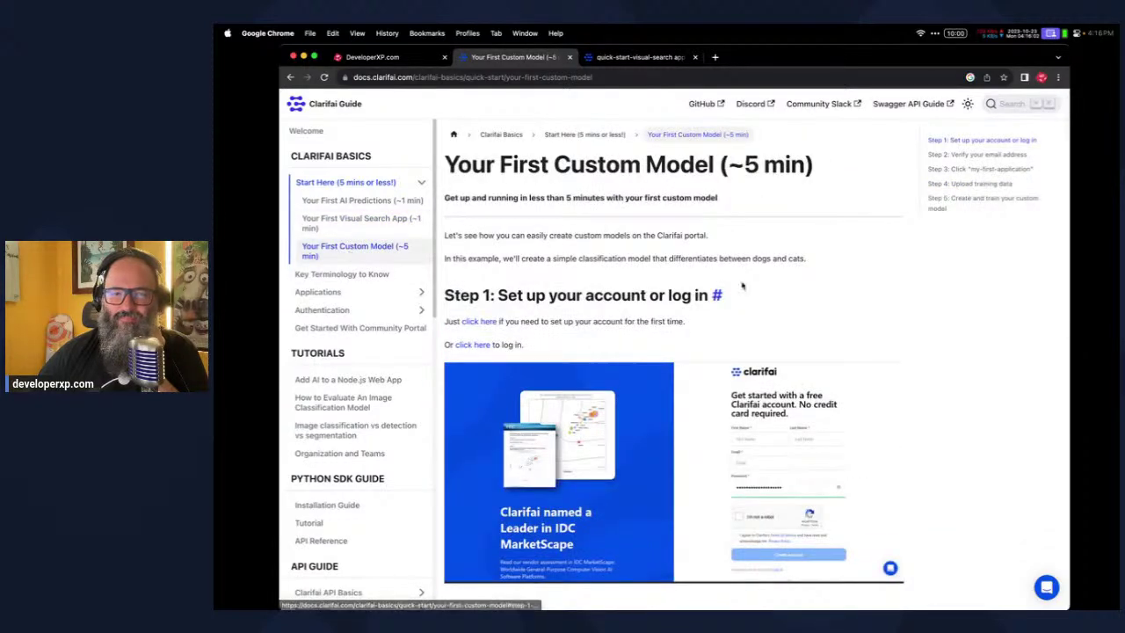
scroll(780, 297, down, 6)
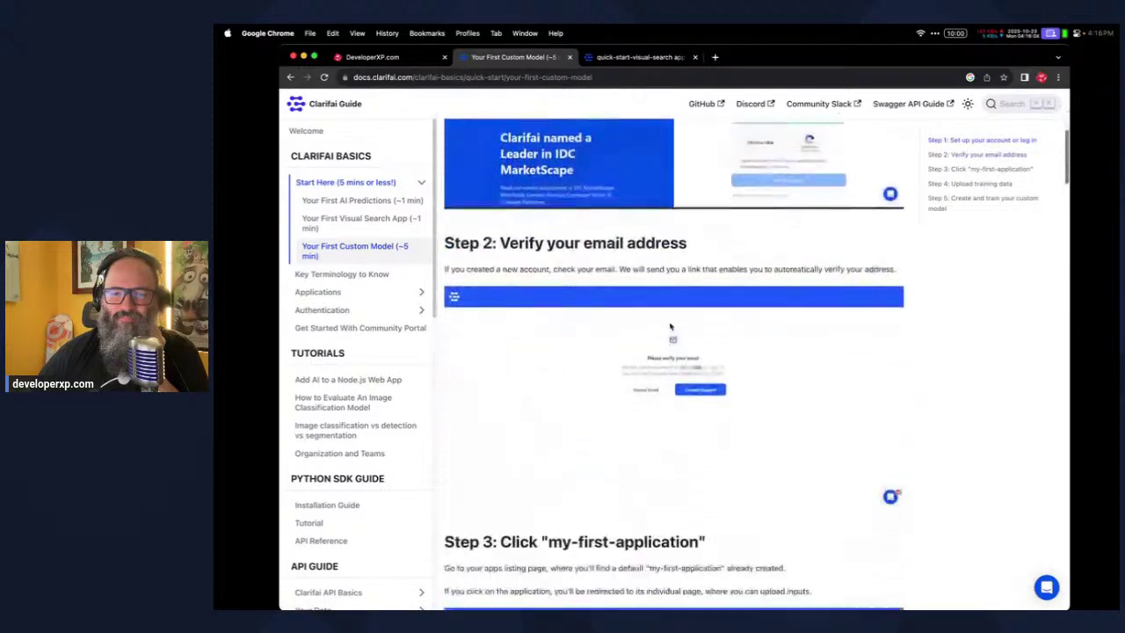
scroll(670, 326, down, 3)
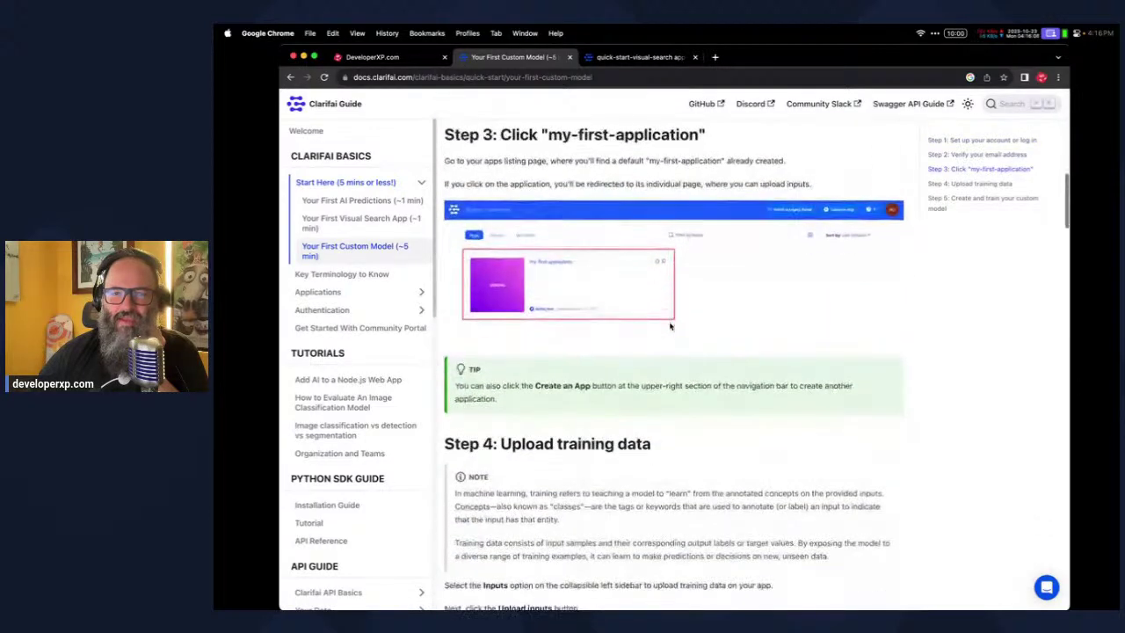
scroll(669, 326, down, 7)
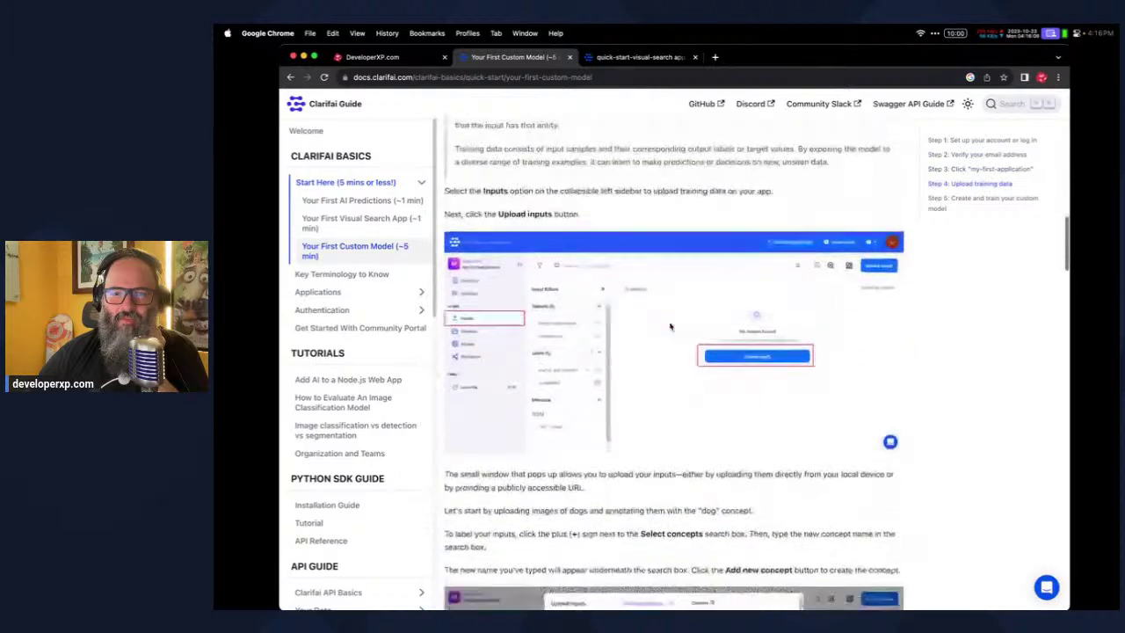
scroll(669, 326, down, 3)
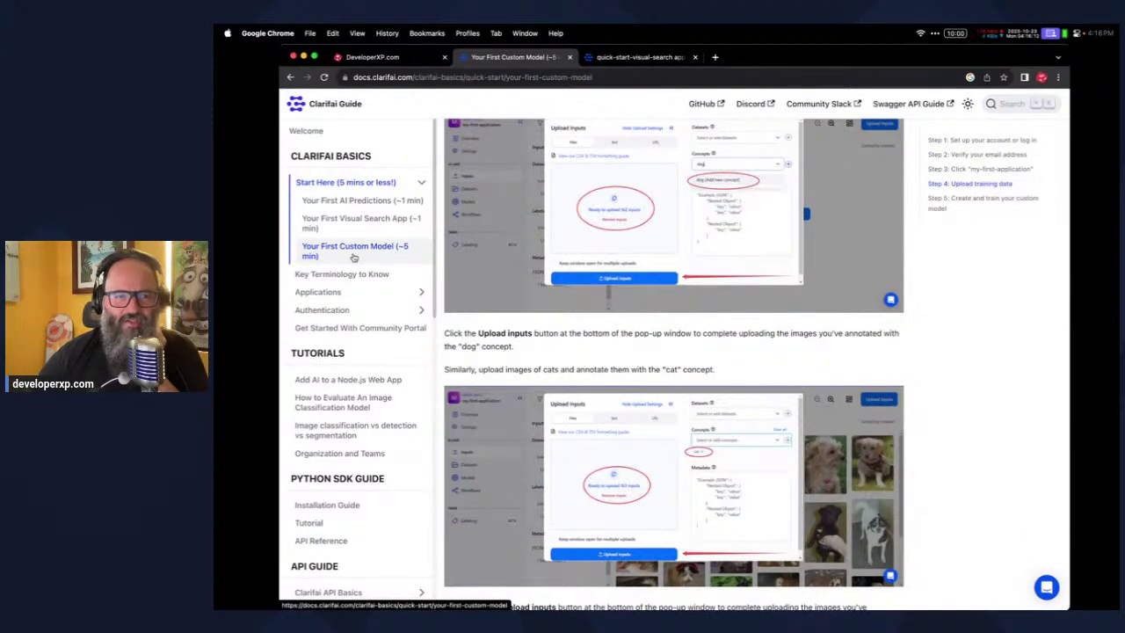
Open the "Key Terminology to Know" glossary and skim its definitions of Clarifai and machine-learning terms
click(394, 281)
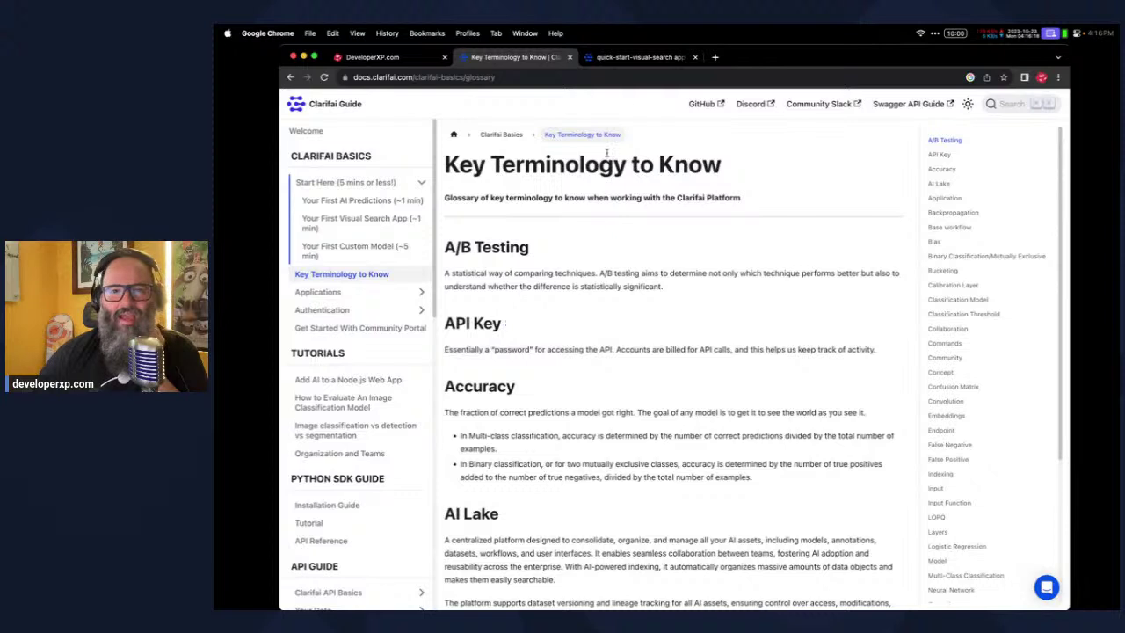
click(640, 58)
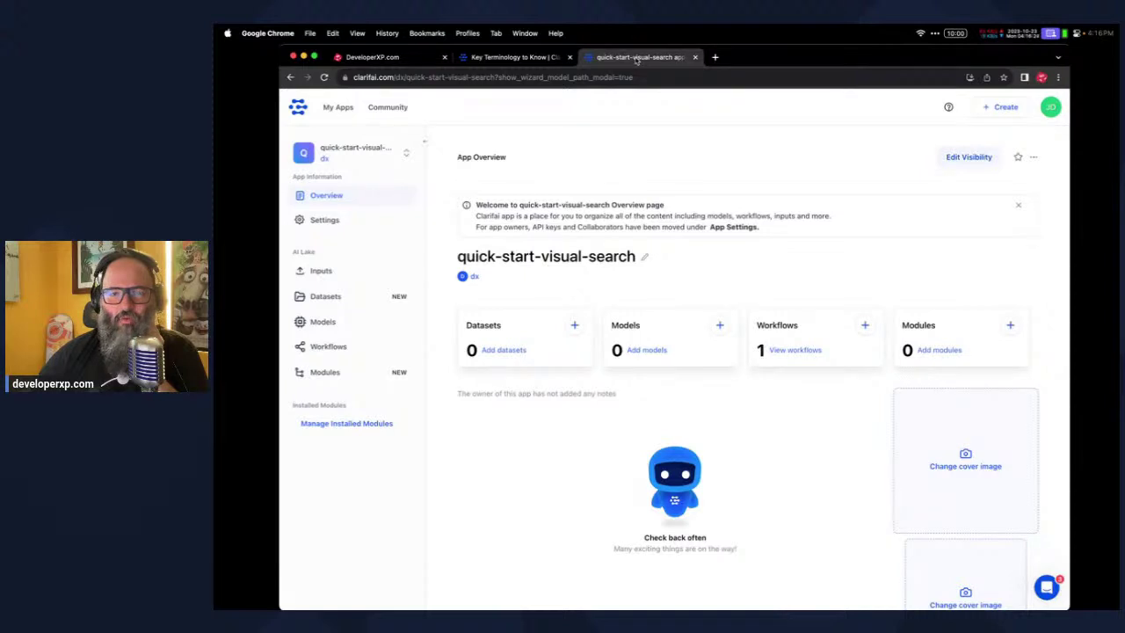
click(504, 58)
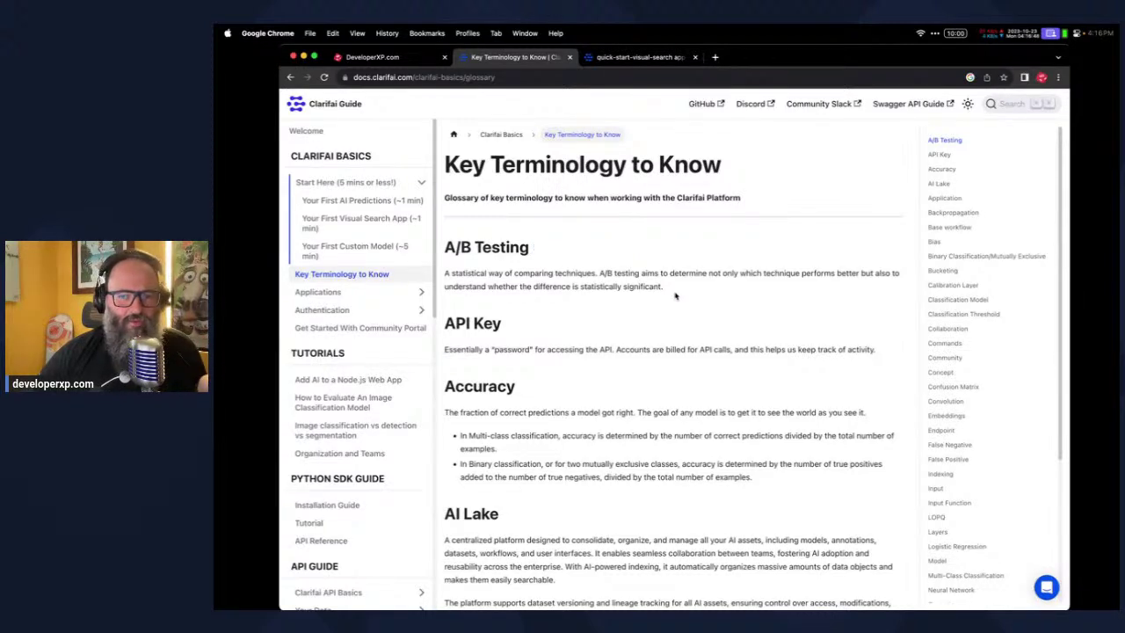
scroll(675, 295, down, 4)
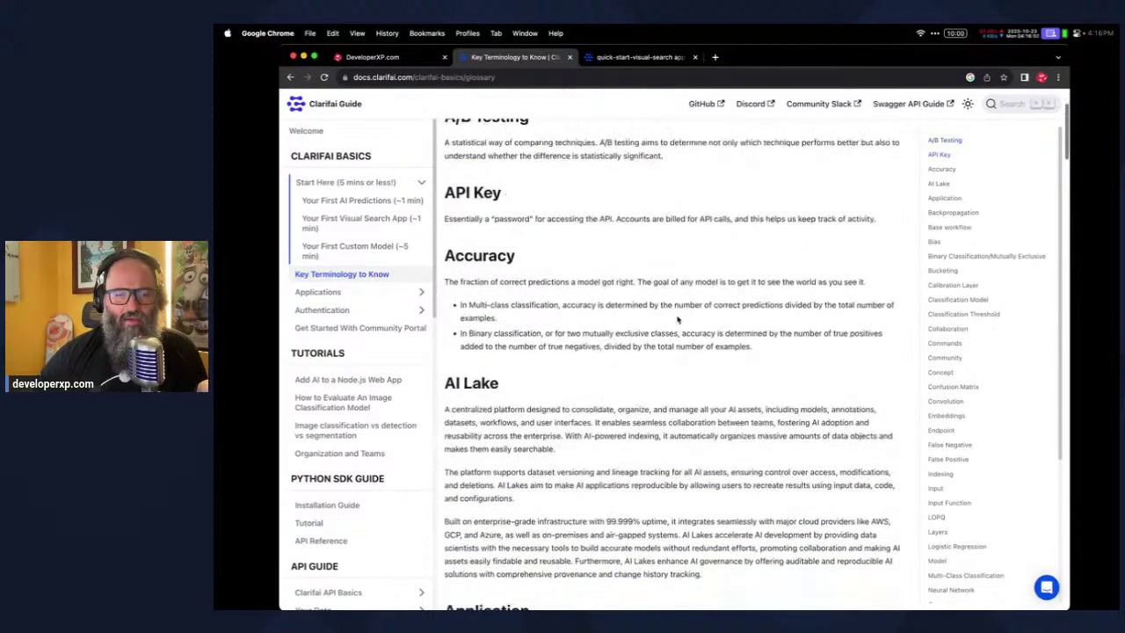
scroll(676, 320, down, 13)
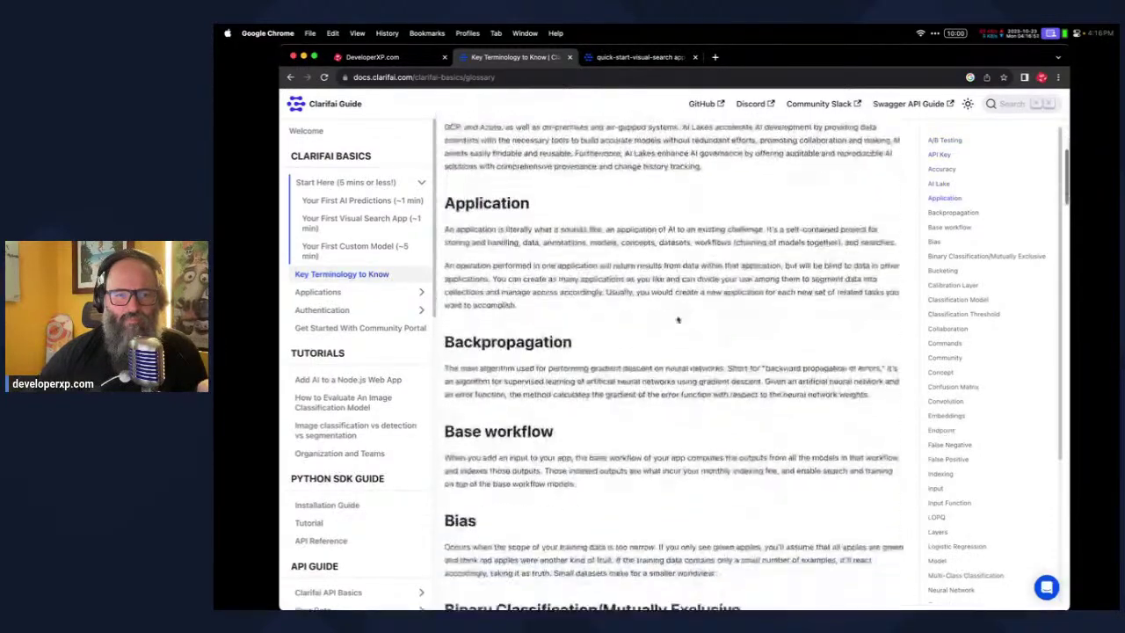
scroll(677, 319, down, 20)
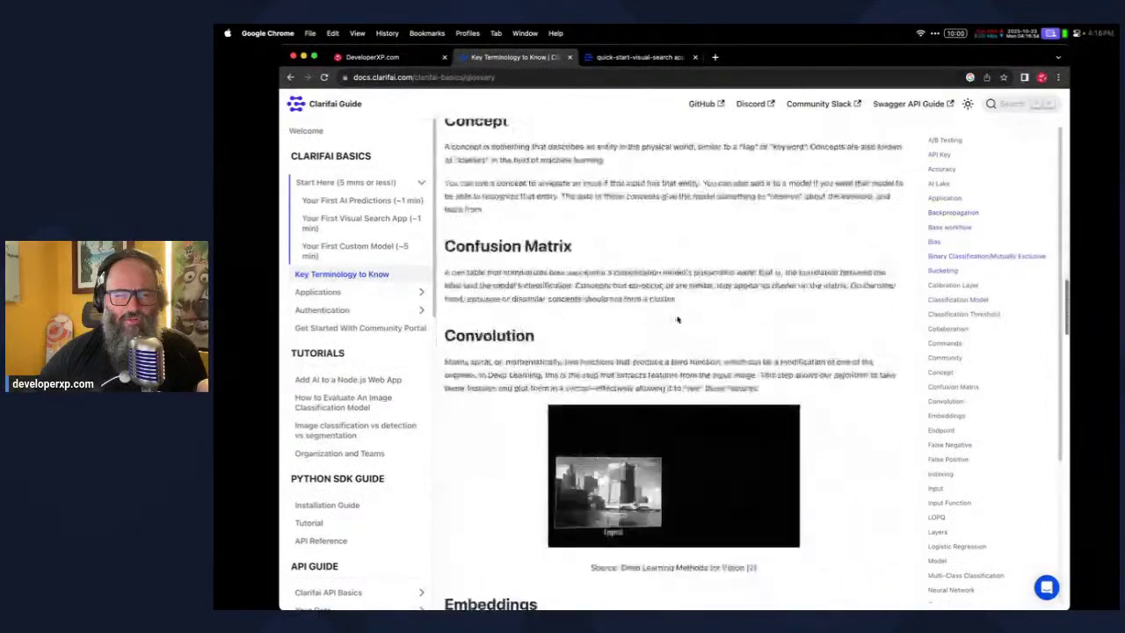
scroll(676, 320, down, 10)
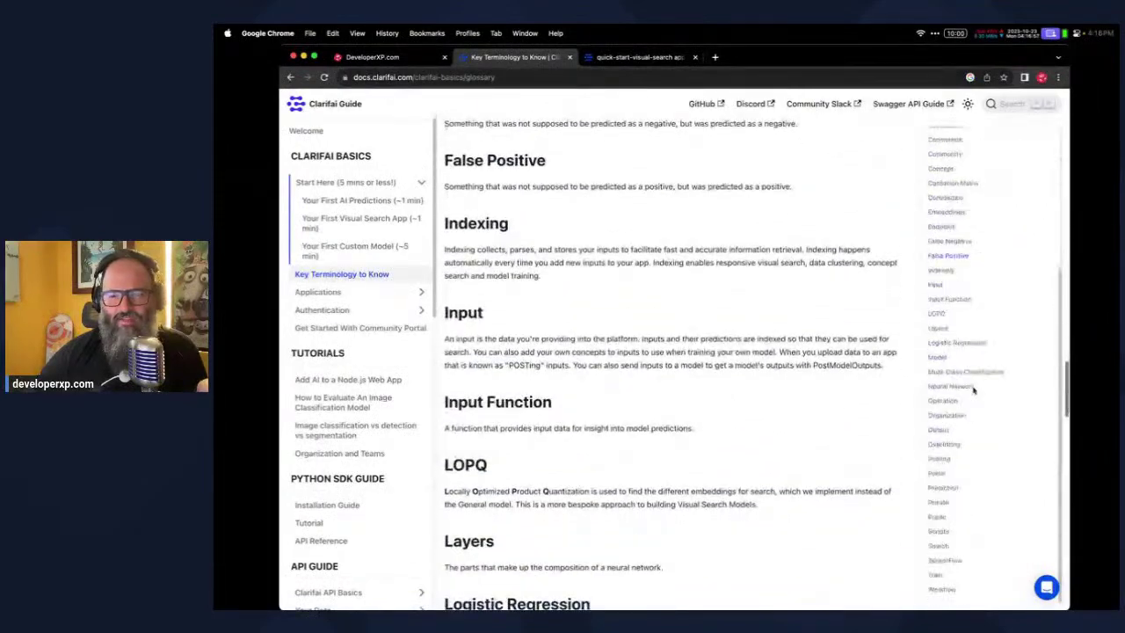
scroll(969, 375, down, 5)
View the Applications overview in the guide, including its resource diagram, and open the Authentication section
click(355, 292)
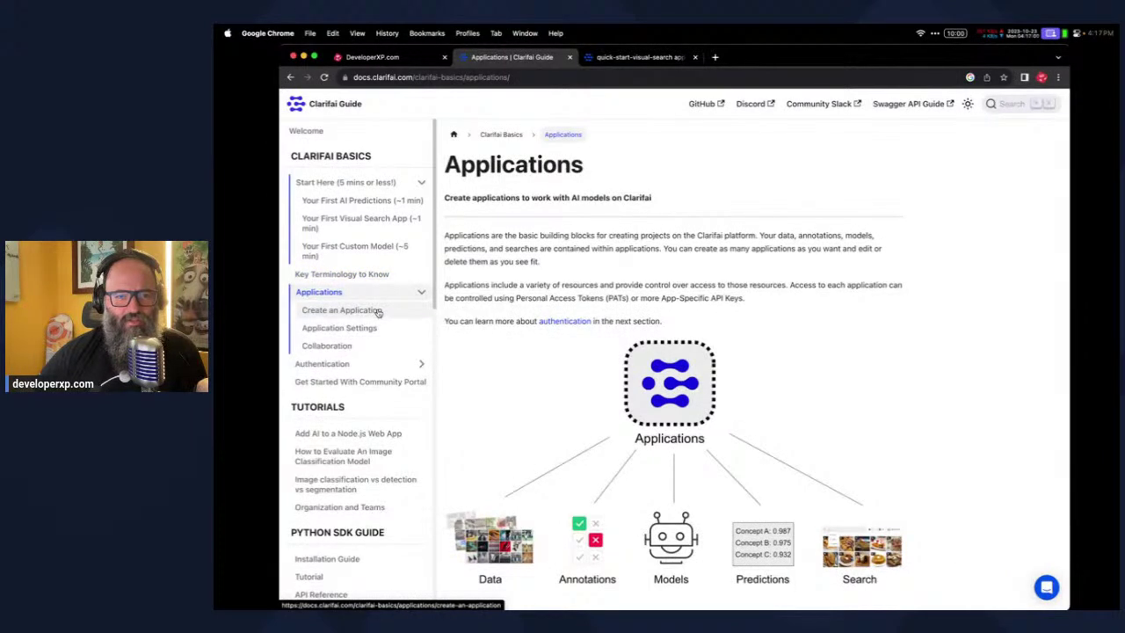
scroll(576, 408, down, 5)
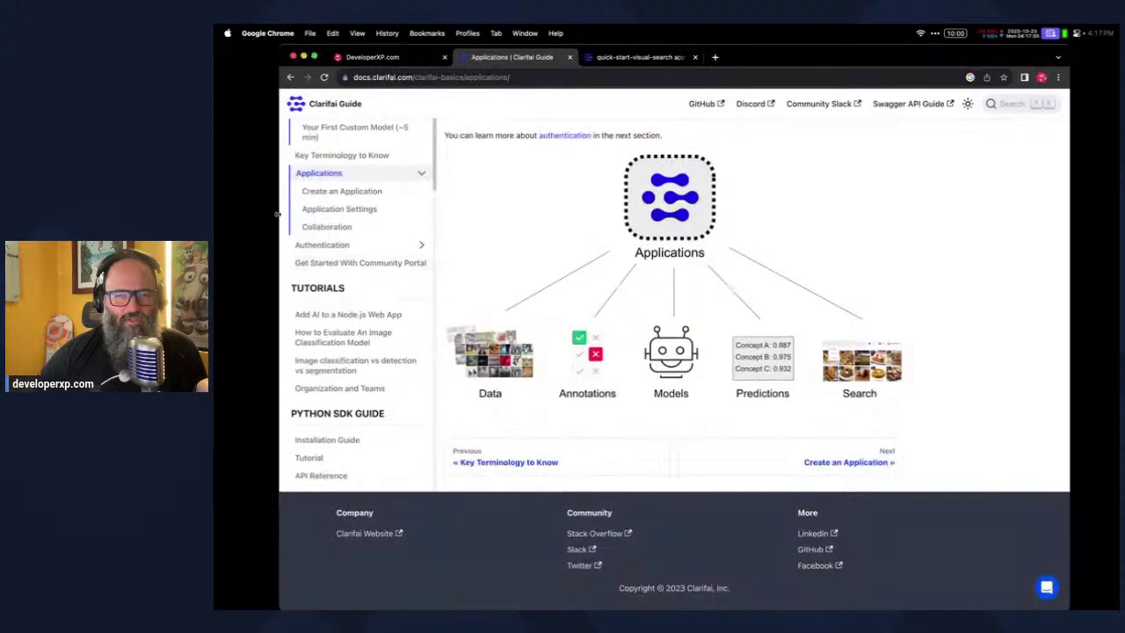
click(355, 245)
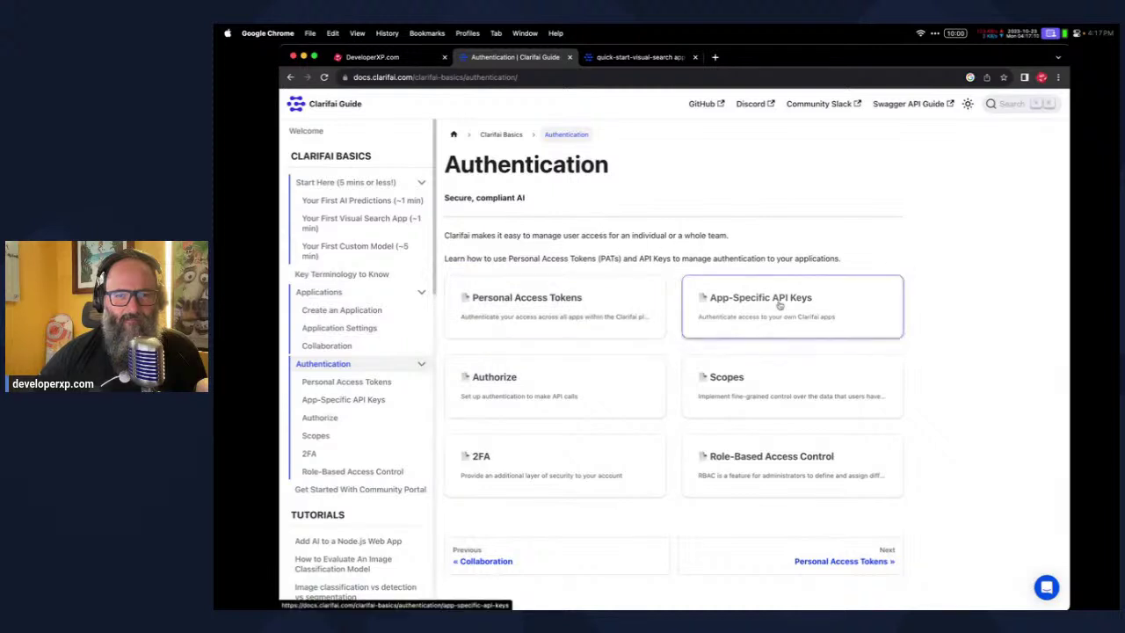
Open the "Add AI to a Node.js Web App" tutorial and read its project setup and camera preview sections
scroll(333, 347, down, 4)
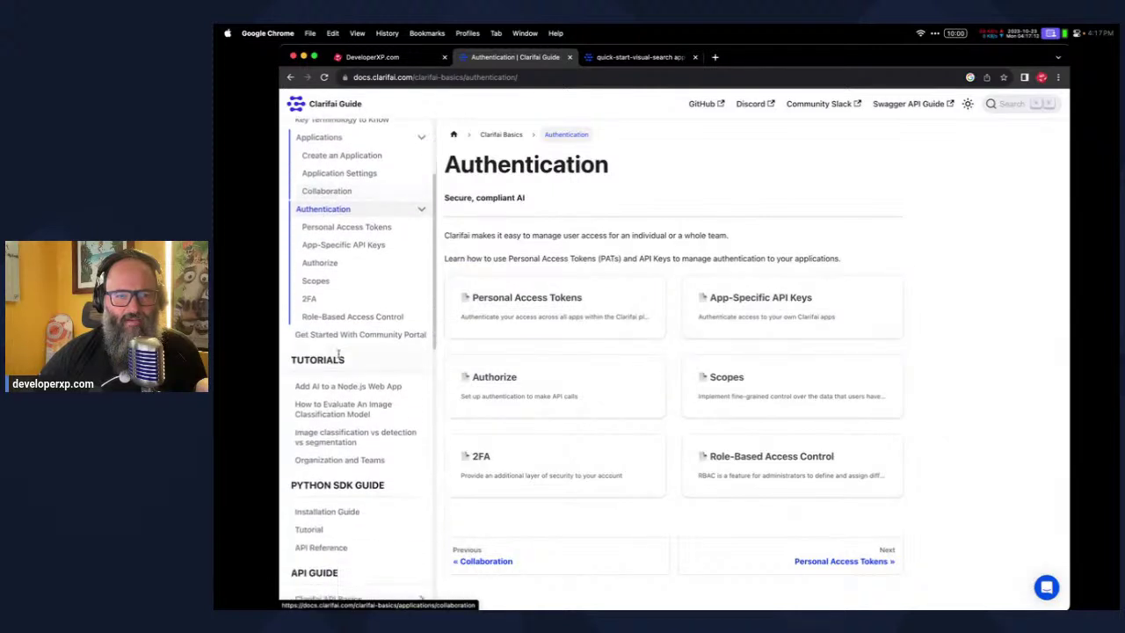
scroll(337, 353, down, 2)
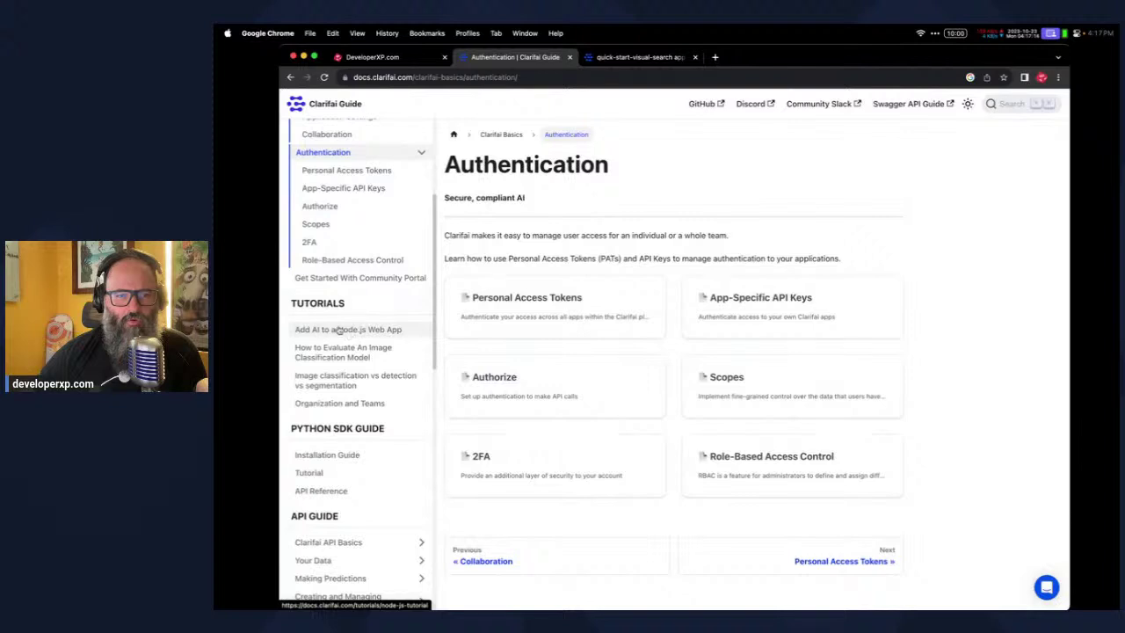
click(339, 329)
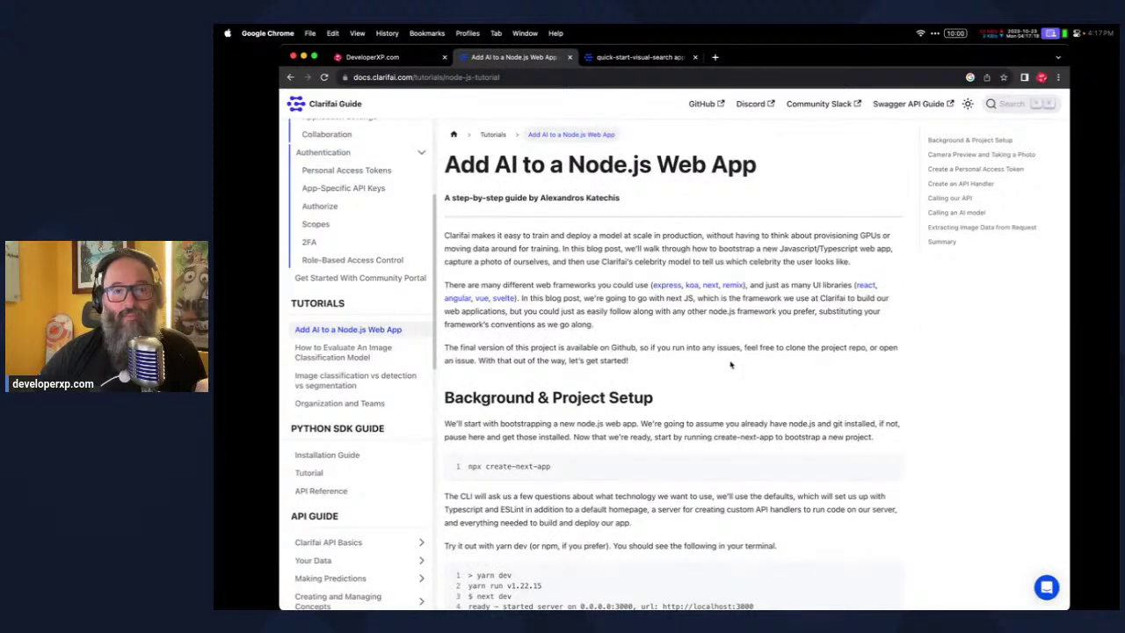
scroll(730, 364, down, 5)
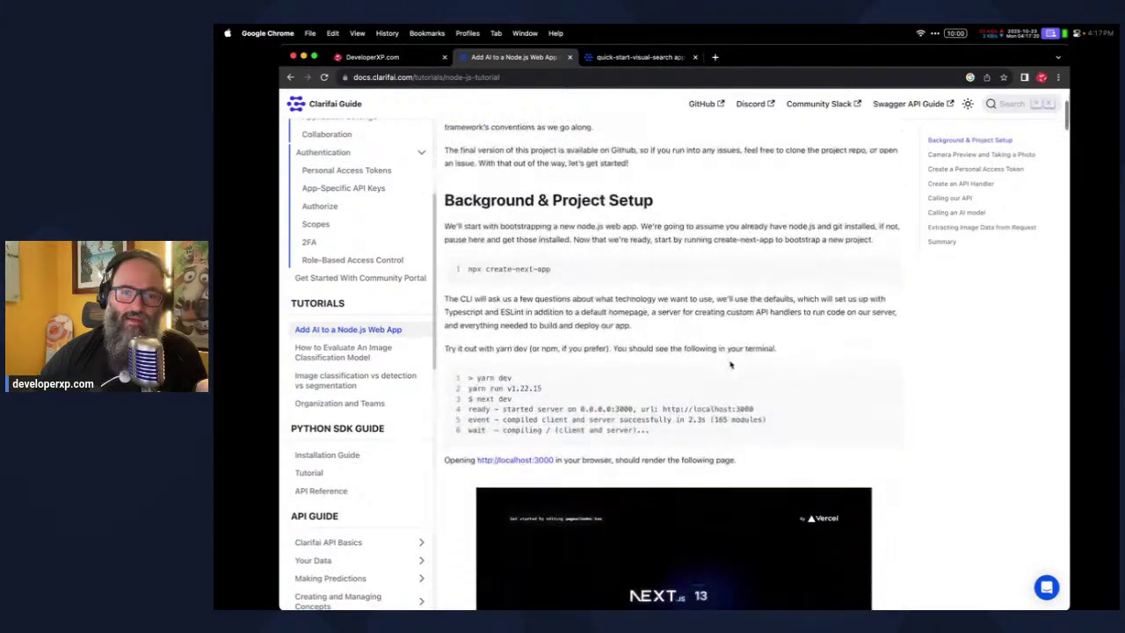
scroll(730, 365, down, 5)
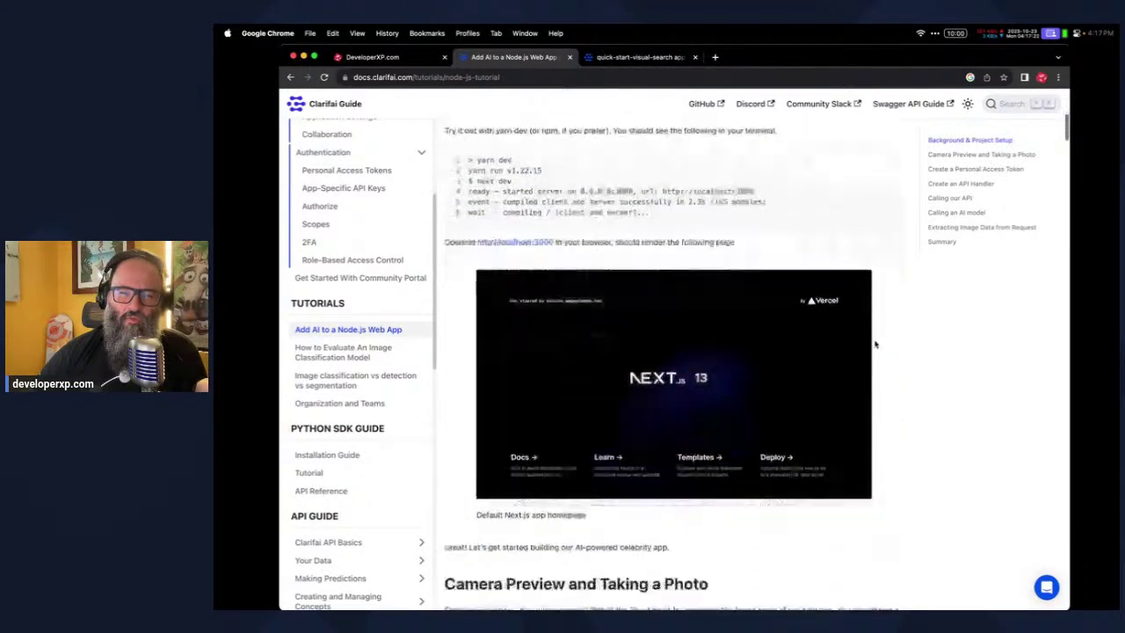
scroll(874, 344, down, 5)
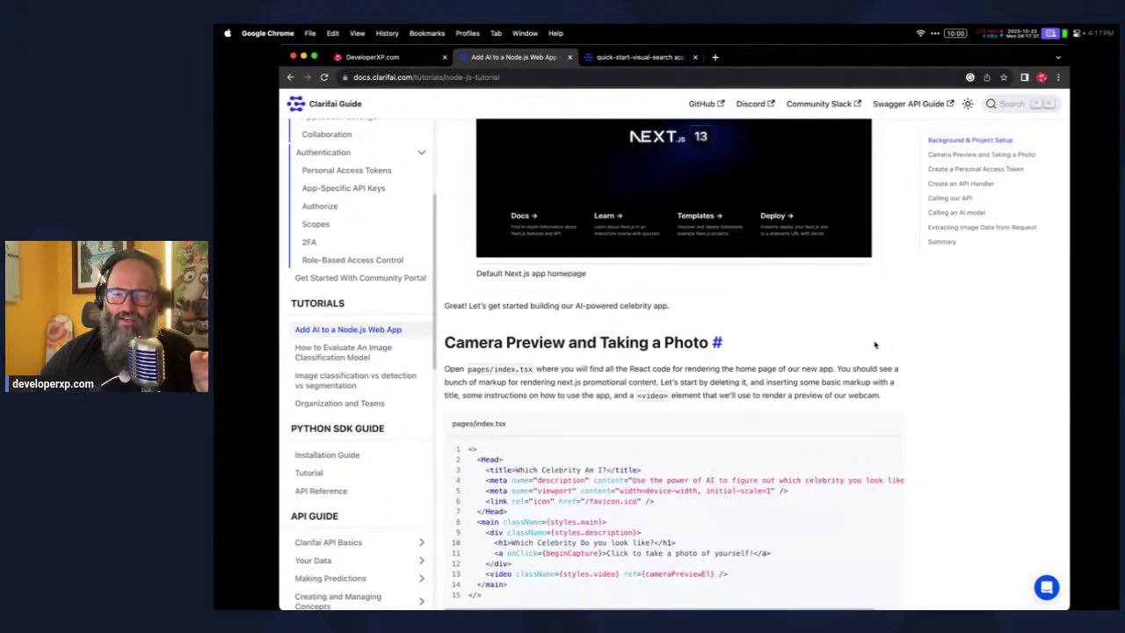
scroll(874, 344, down, 5)
scroll(874, 345, down, 3)
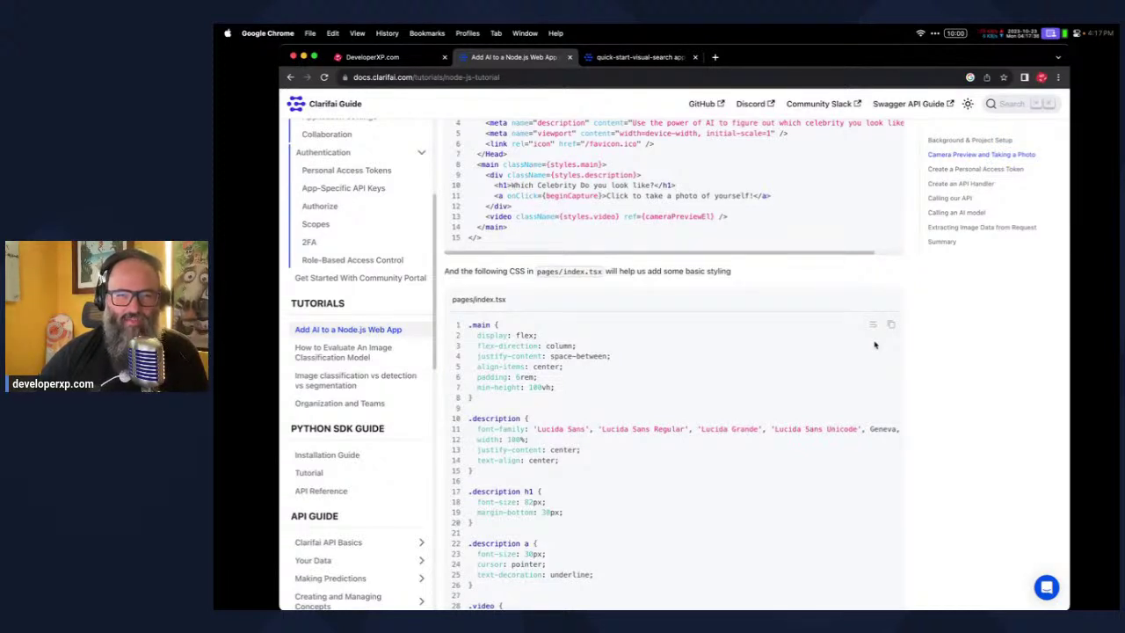
scroll(874, 345, up, 10)
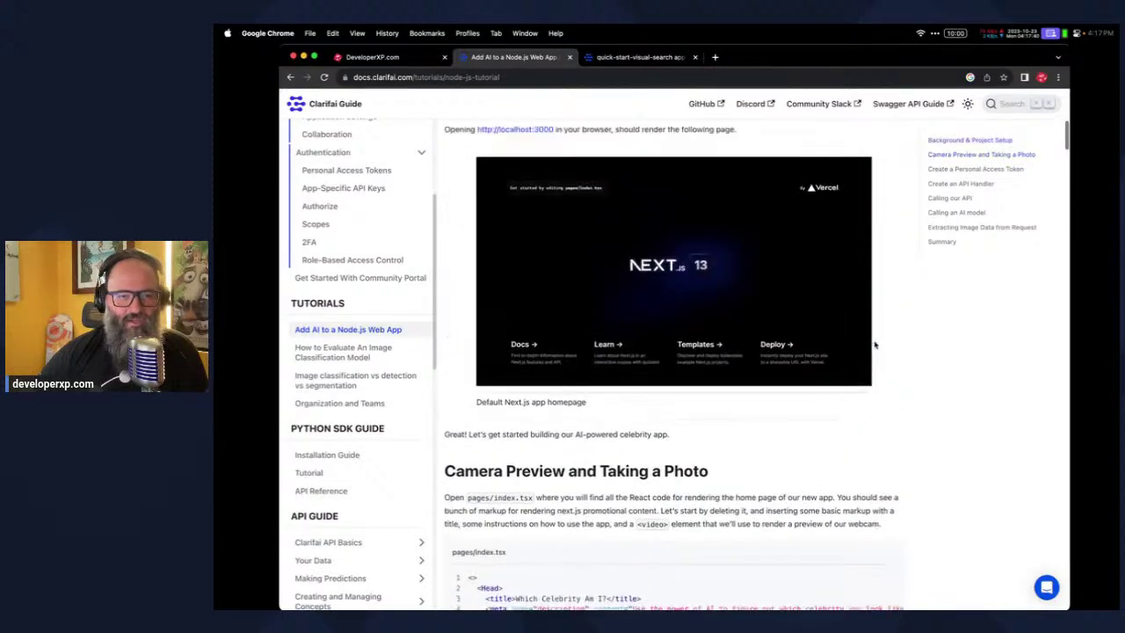
scroll(874, 344, up, 4)
scroll(874, 344, down, 8)
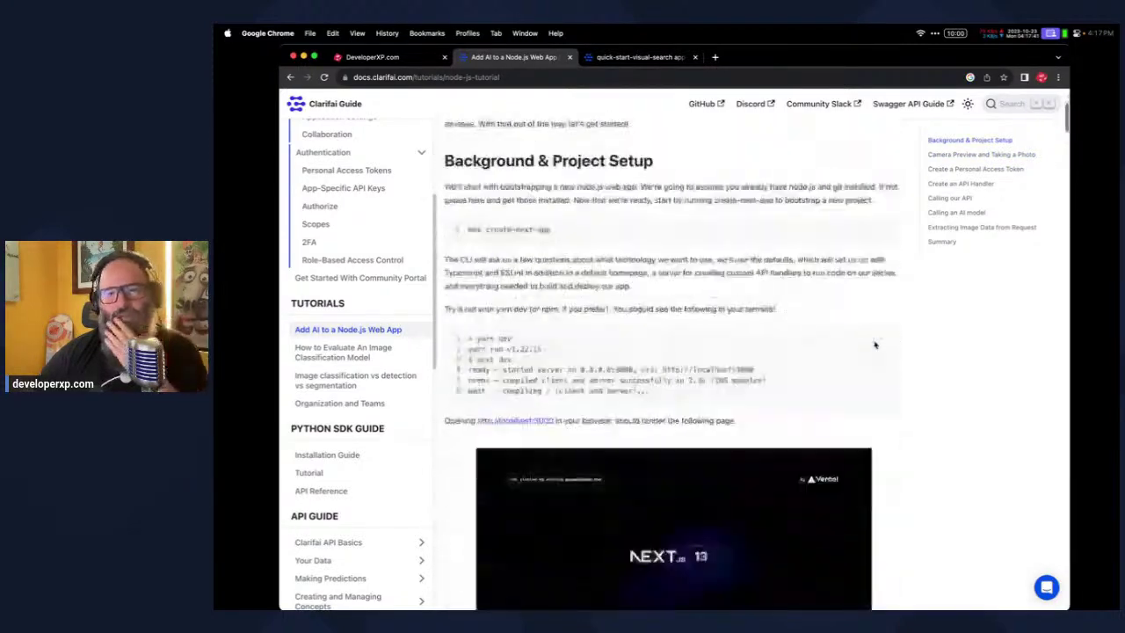
scroll(875, 344, down, 2)
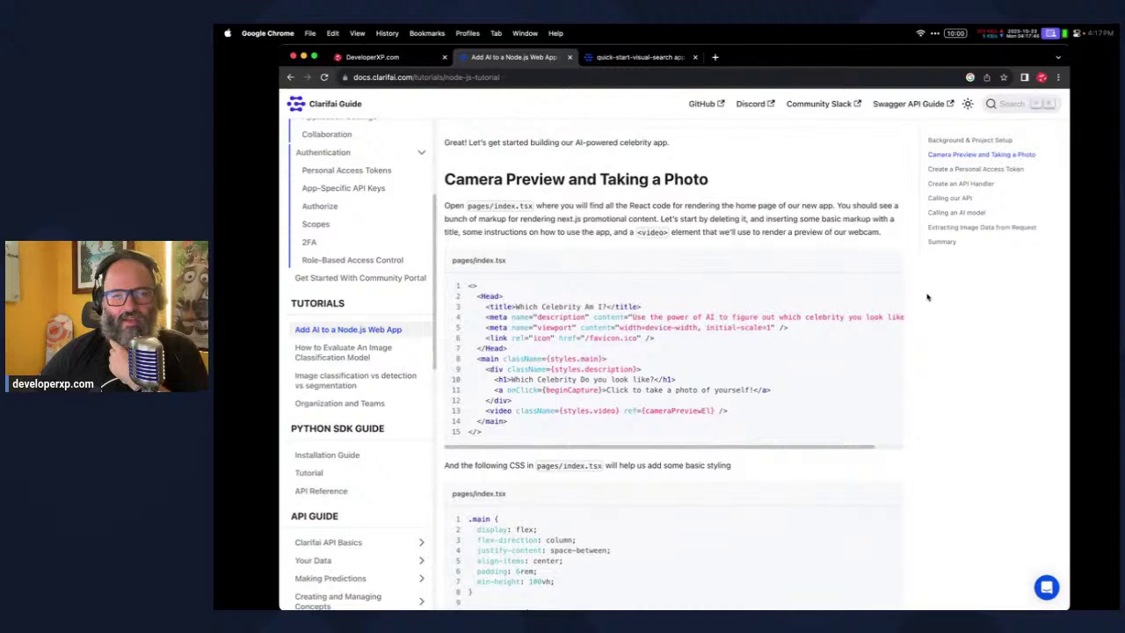
Collapse the Start Here, Applications and Authentication sections in the Clarifai Guide's navigation
scroll(927, 297, down, 8)
scroll(349, 217, up, 2)
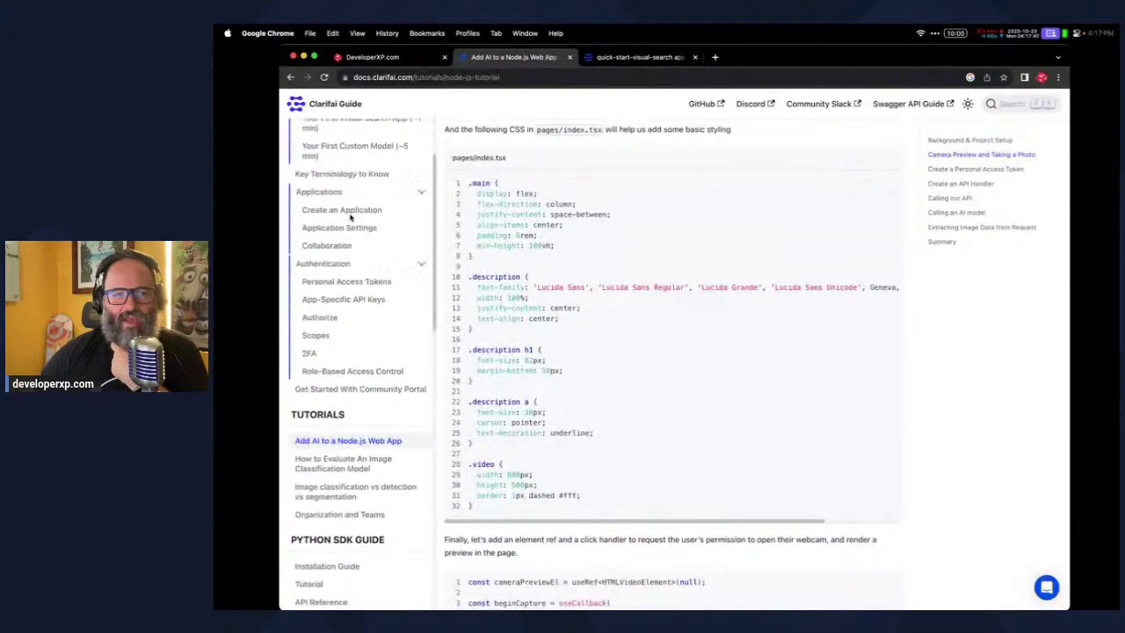
scroll(350, 217, up, 3)
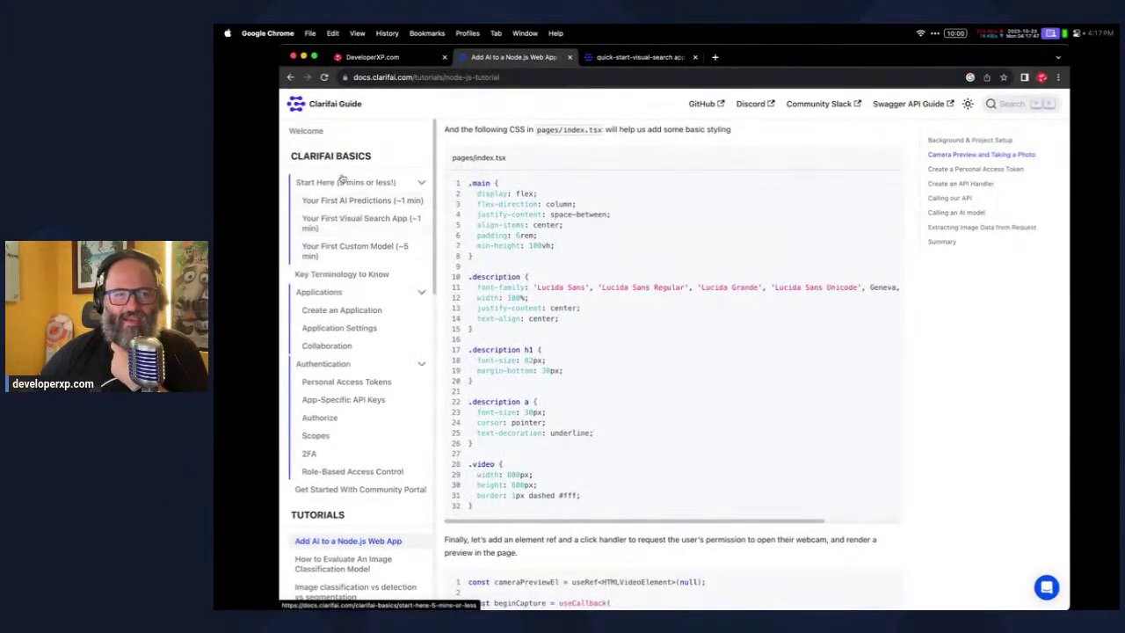
click(420, 183)
click(423, 219)
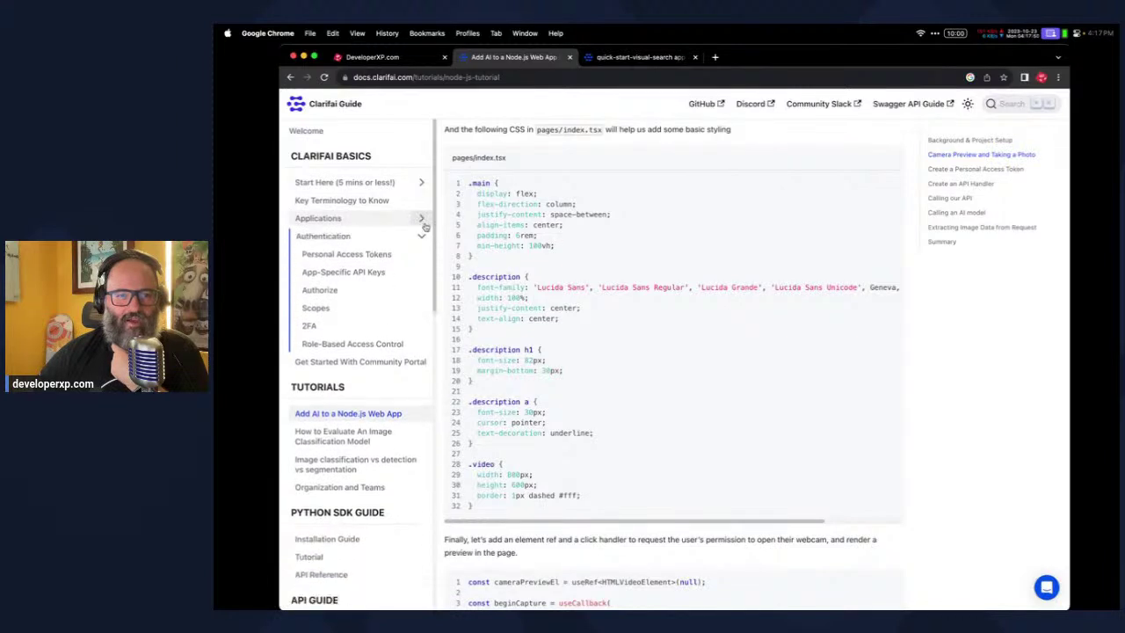
click(421, 236)
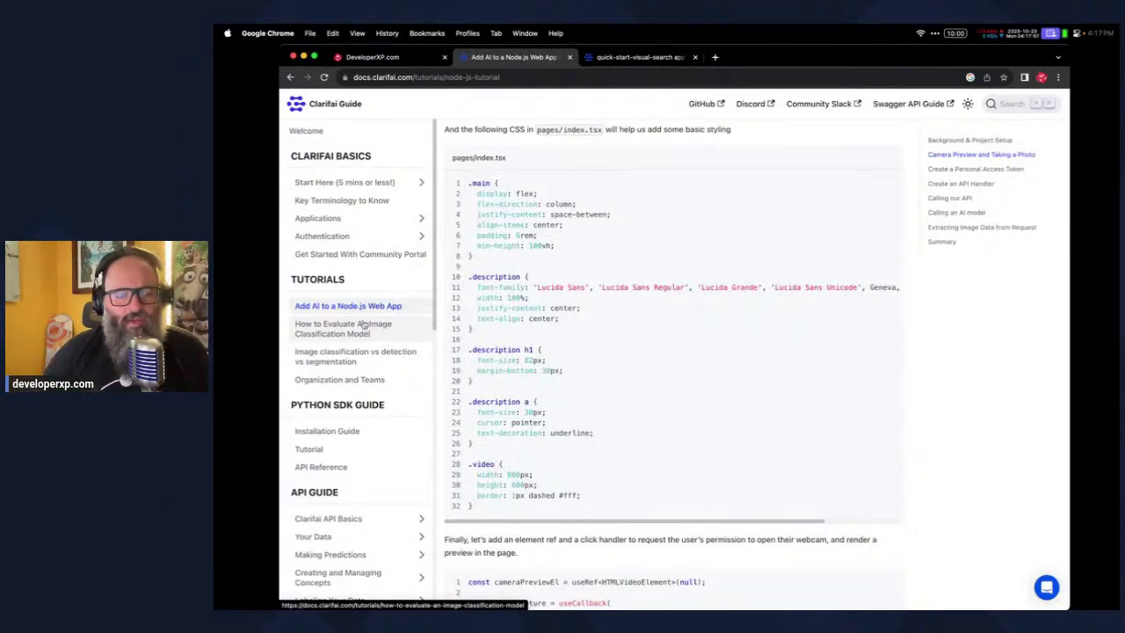
Look over the guide's navigation from Tutorials and Python SDK Guide to Additional Resources, and return to the start of the Node.js tutorial
scroll(364, 317, down, 2)
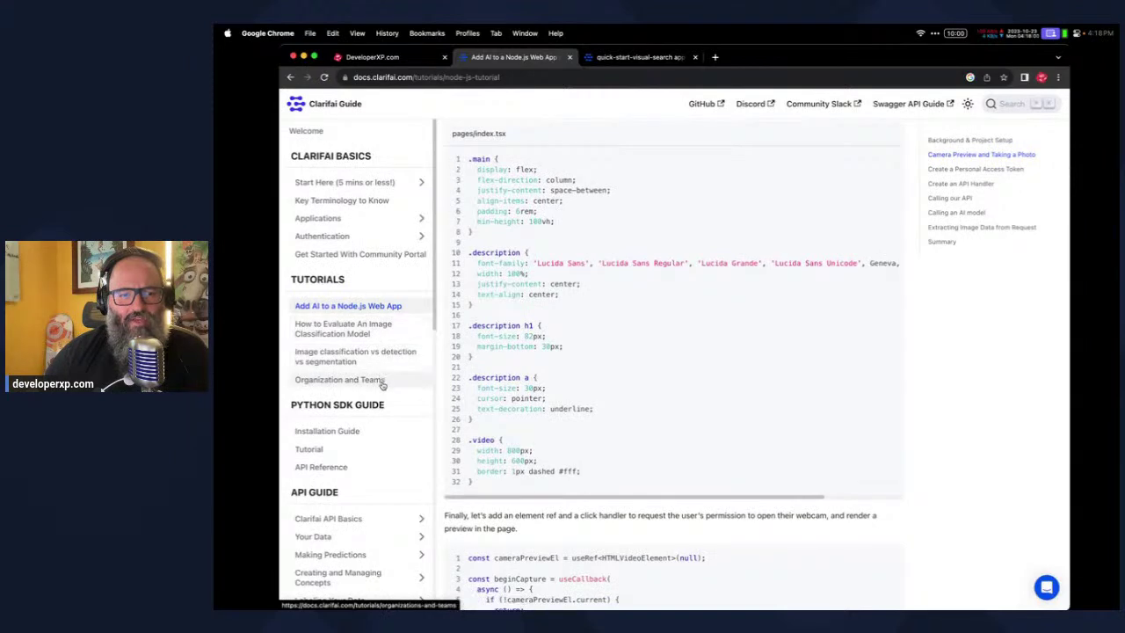
scroll(380, 384, down, 2)
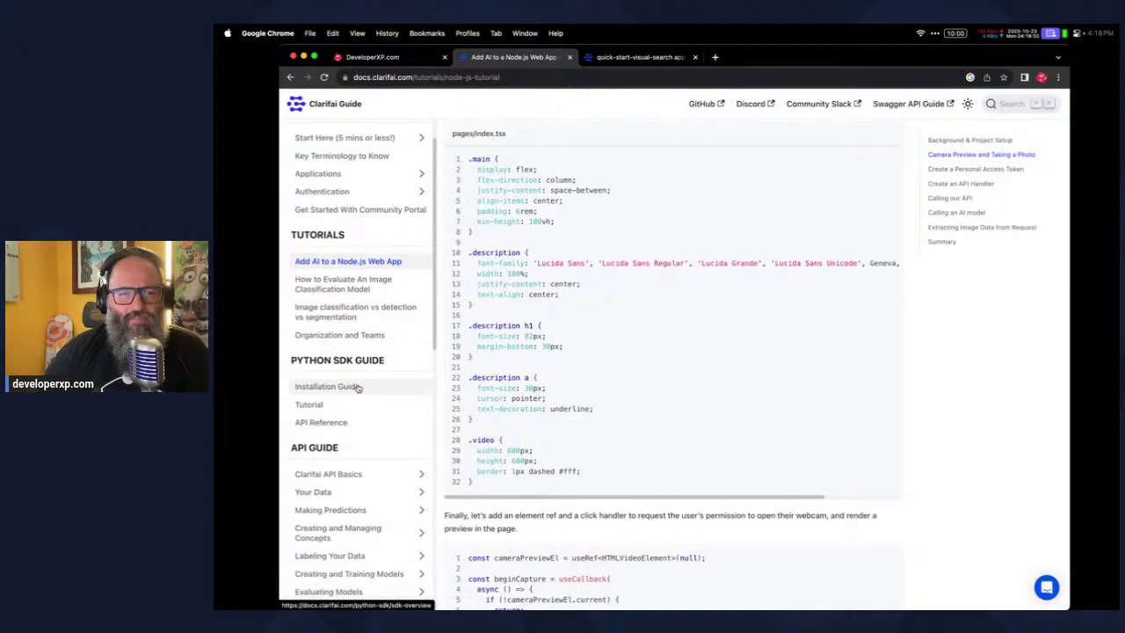
scroll(357, 378, down, 2)
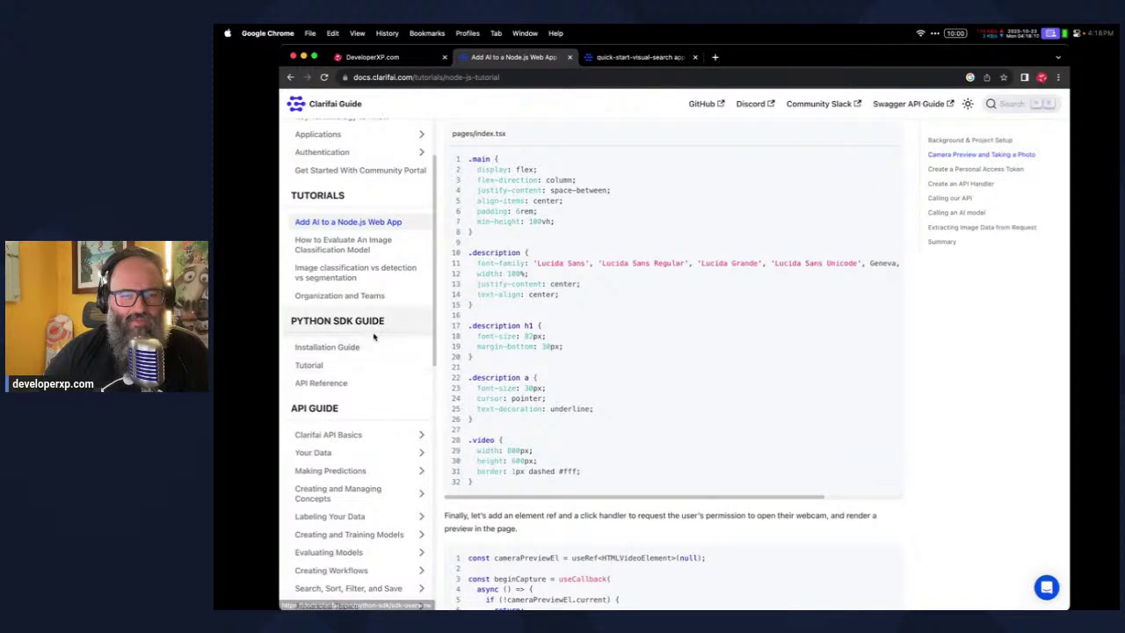
scroll(378, 334, down, 5)
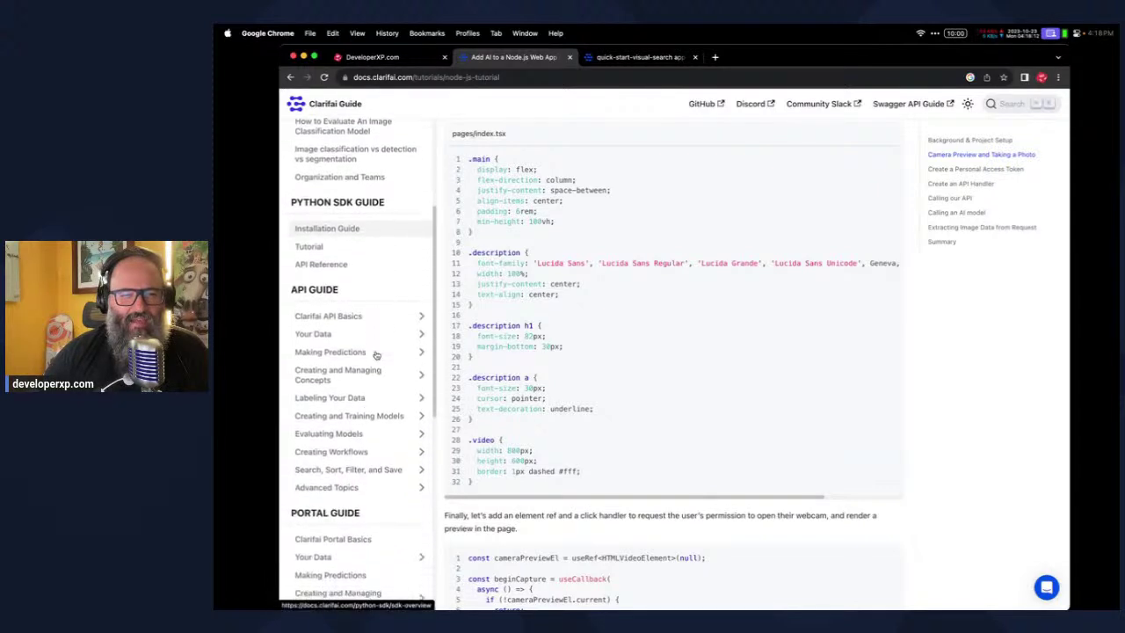
scroll(376, 355, down, 4)
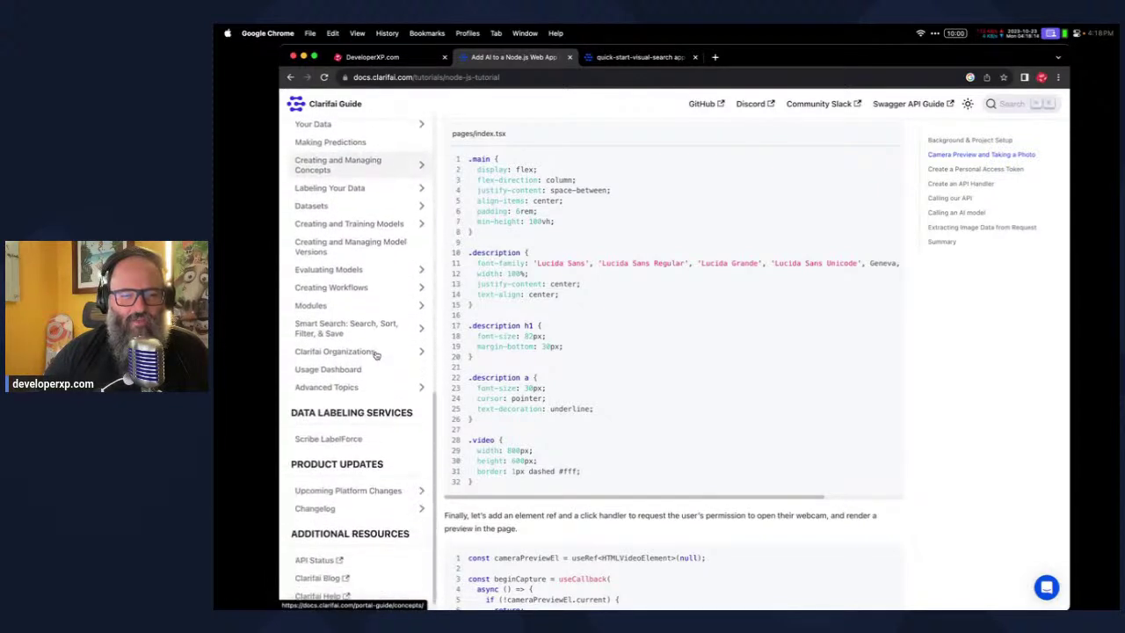
scroll(376, 355, up, 4)
scroll(376, 355, up, 5)
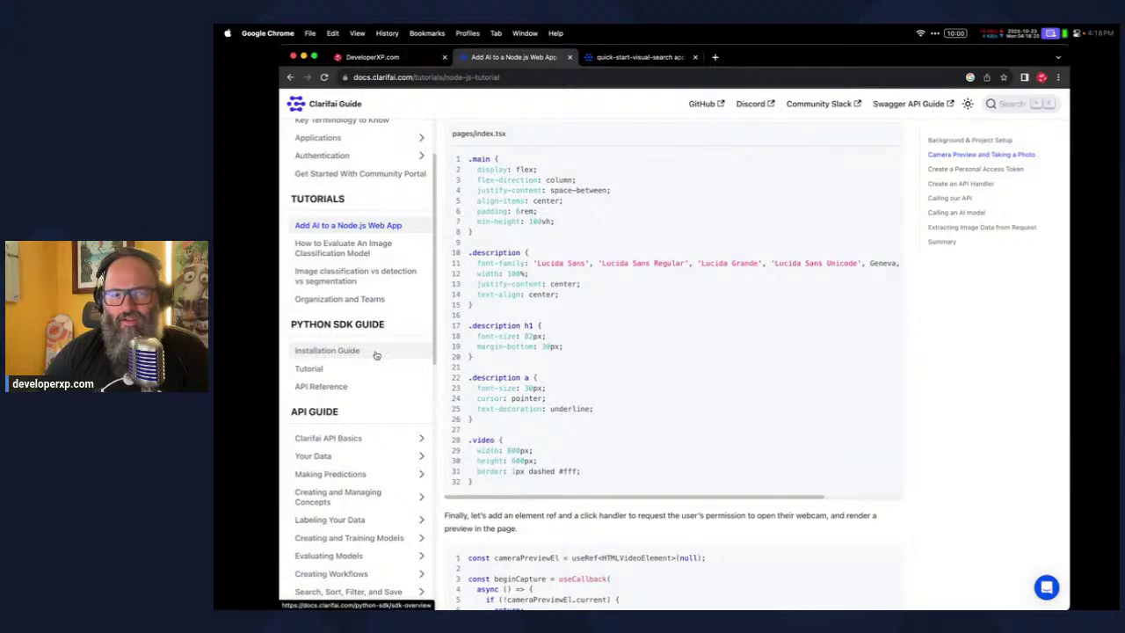
scroll(519, 296, up, 15)
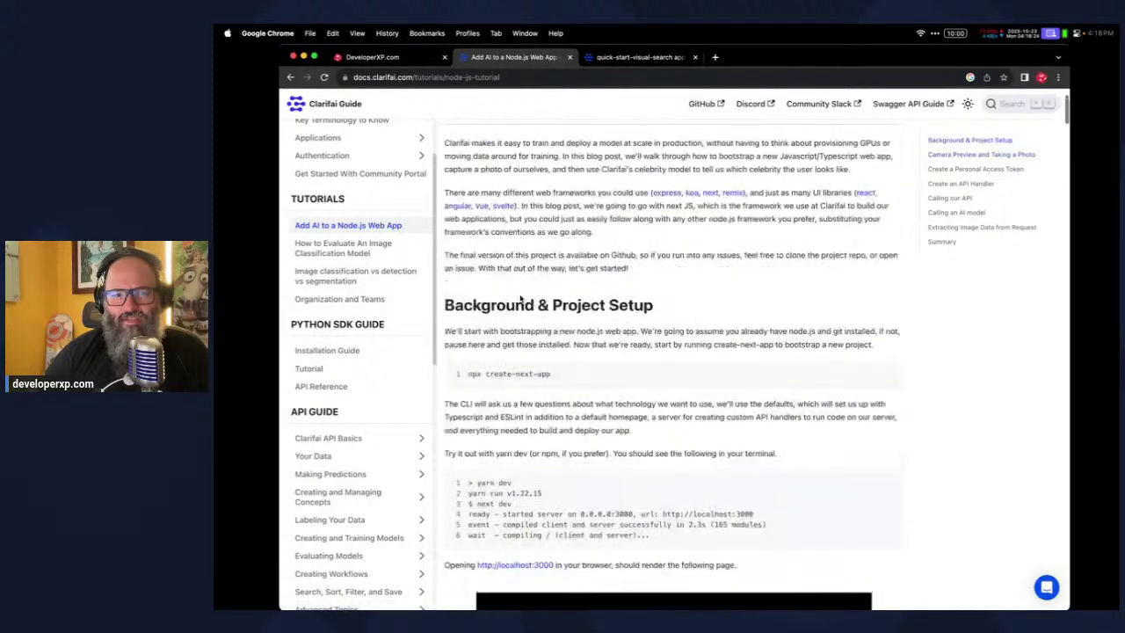
scroll(346, 123, up, 2)
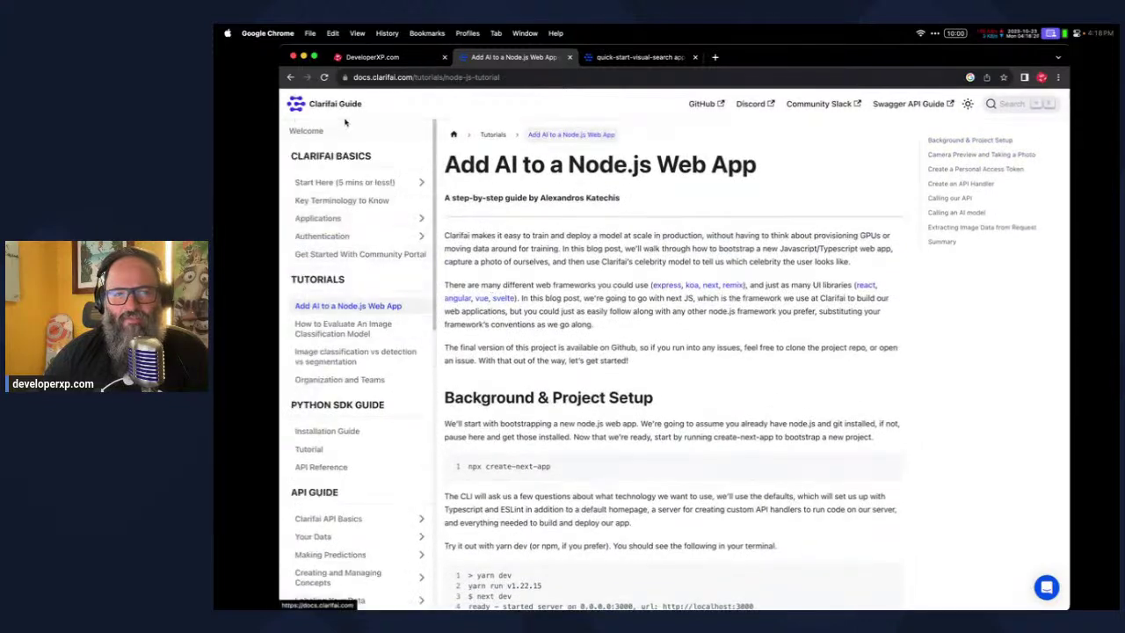
Check the quick-start-visual-search app's overview and open the clarifai.com homepage in a new browser tab
click(639, 56)
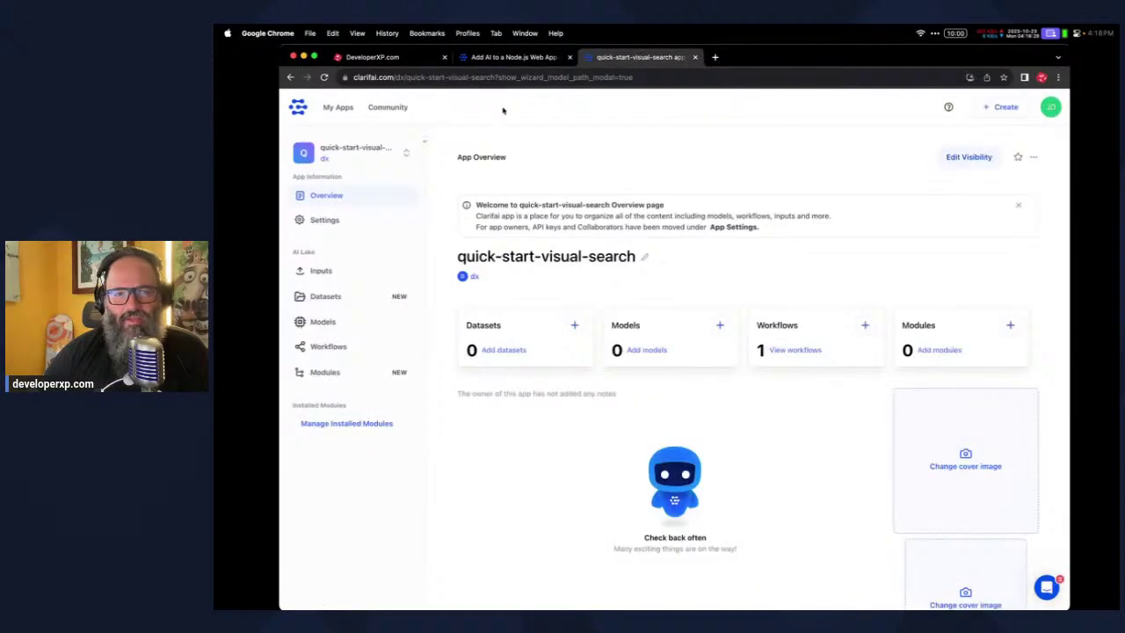
click(715, 57)
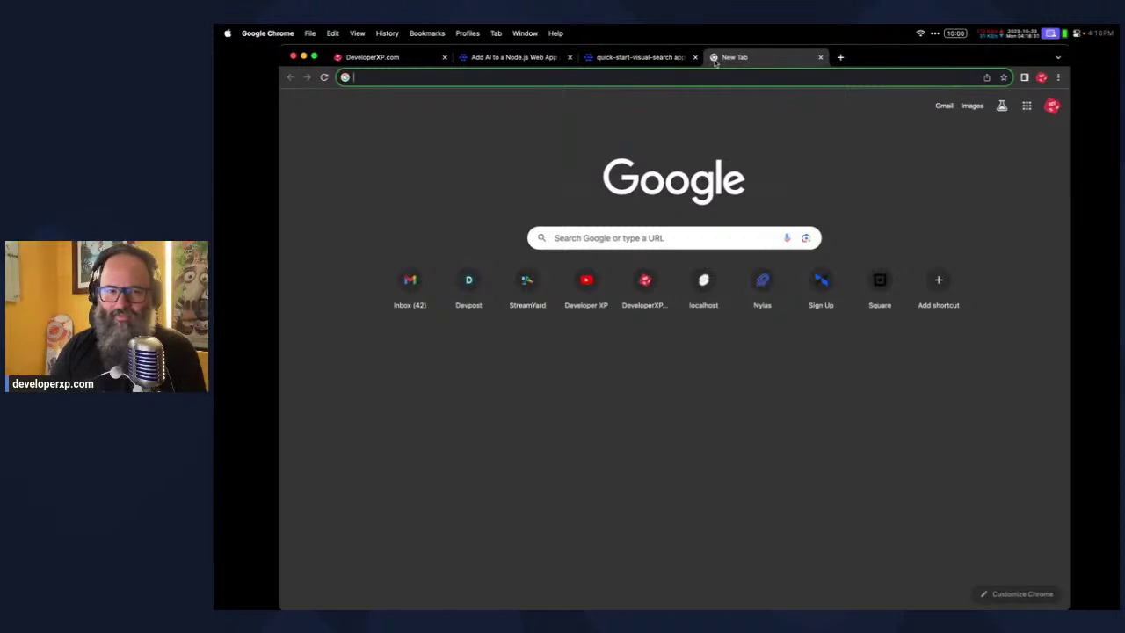
text(clarifai.com)
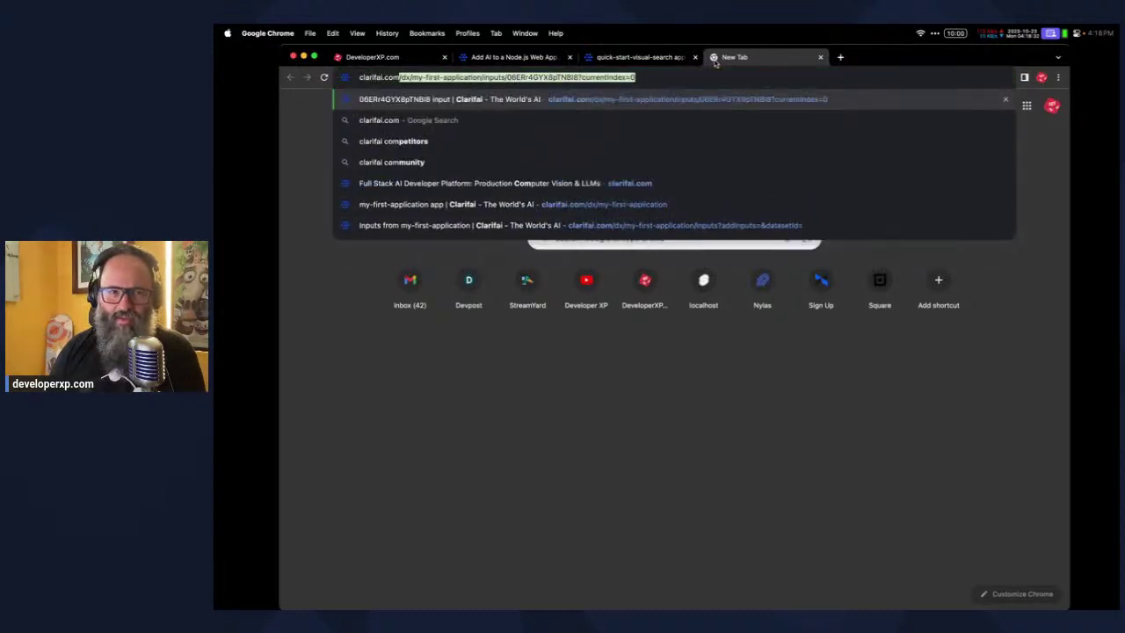
key(Delete)
key(Return)
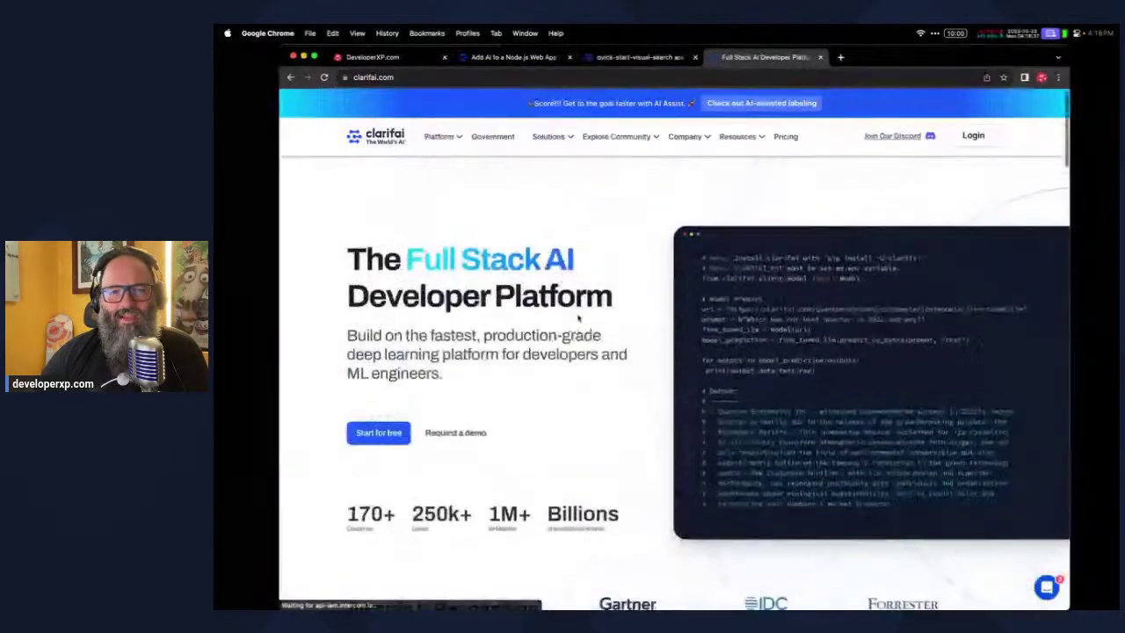
Open the Platform Overview page and read its introduction and the Overview summary of AI Lake, Spacetime, Enlight, Armada and Extend
mouse_move(438, 136)
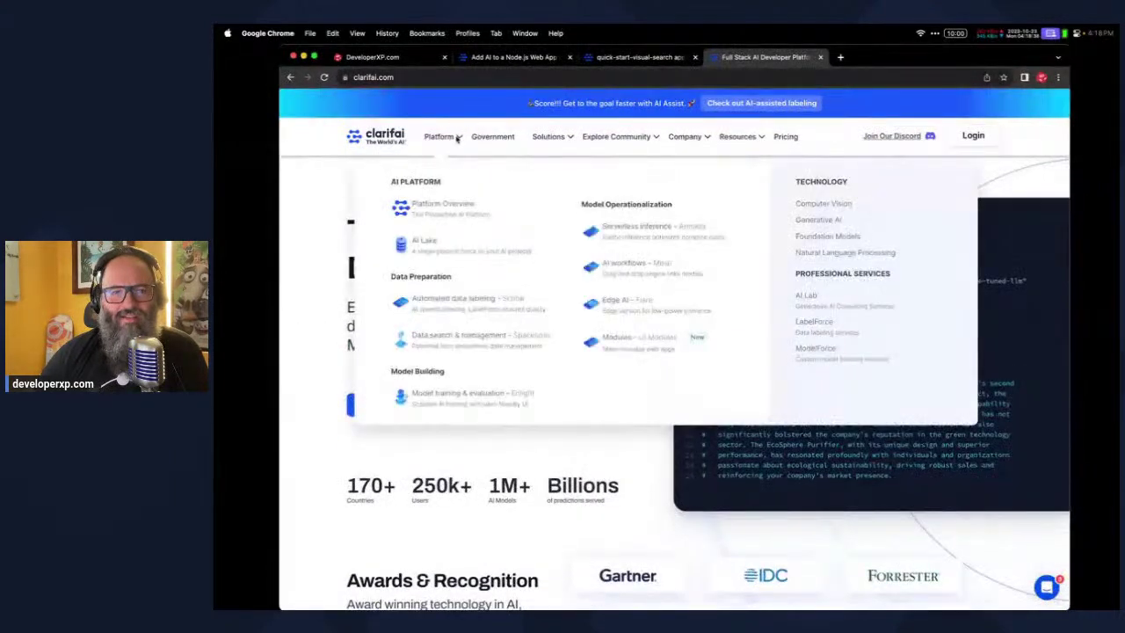
click(444, 205)
scroll(618, 302, down, 5)
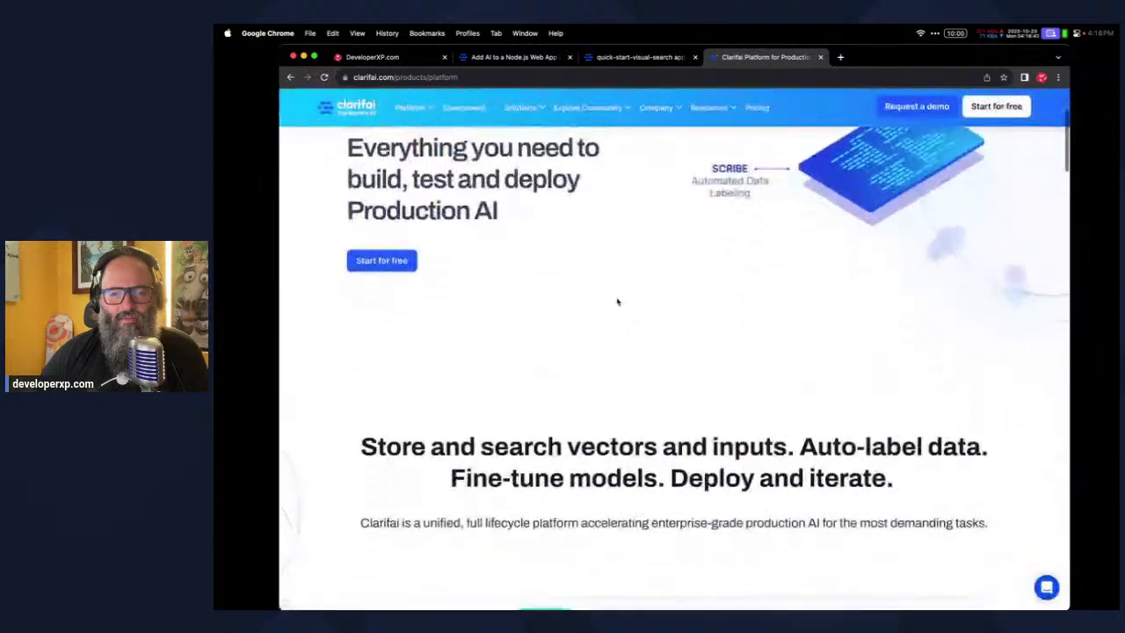
scroll(613, 305, down, 5)
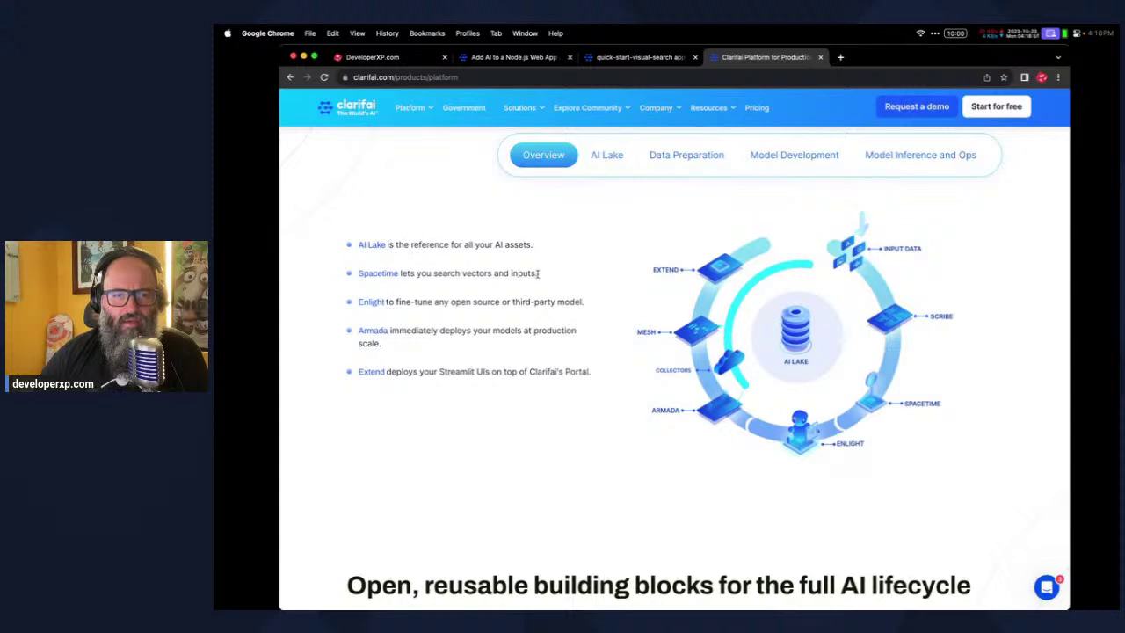
scroll(530, 281, down, 2)
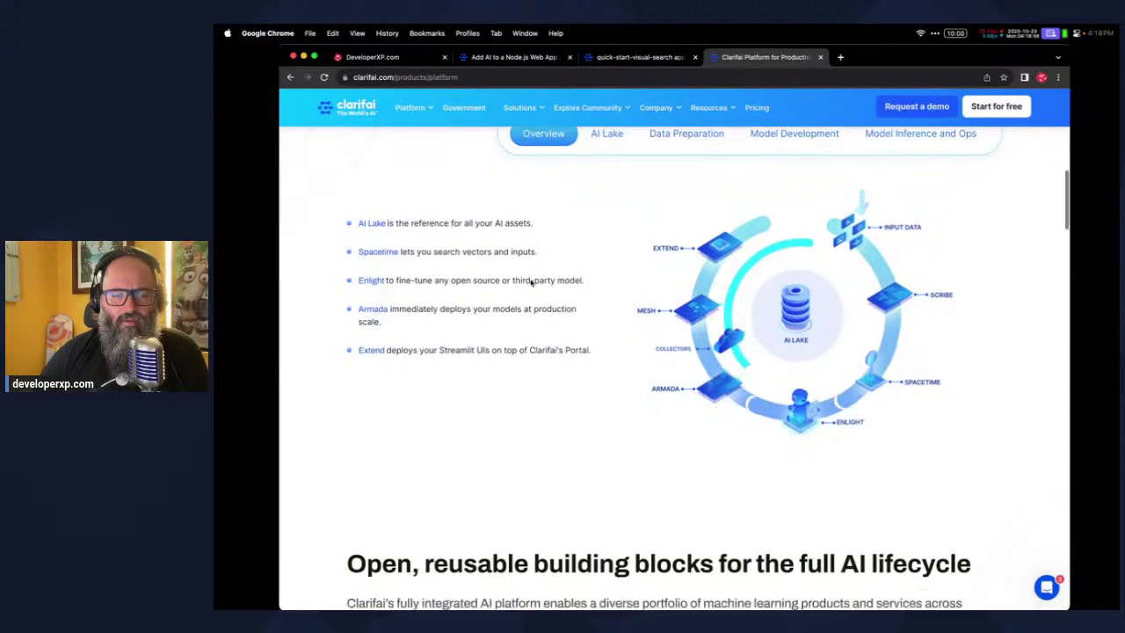
scroll(529, 281, up, 5)
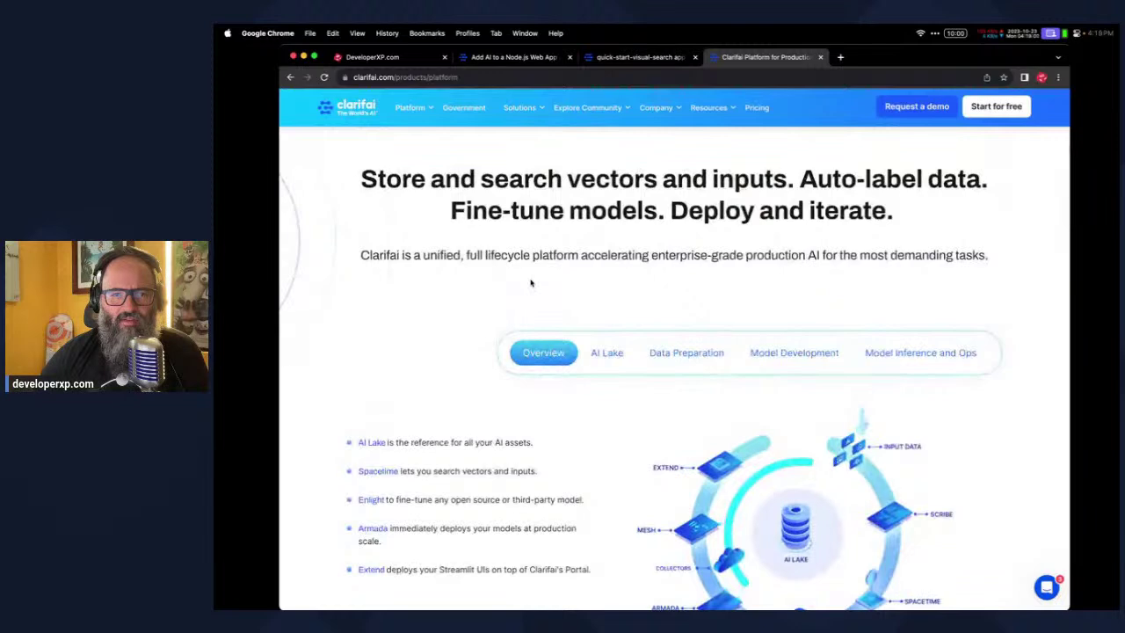
scroll(530, 282, down, 1)
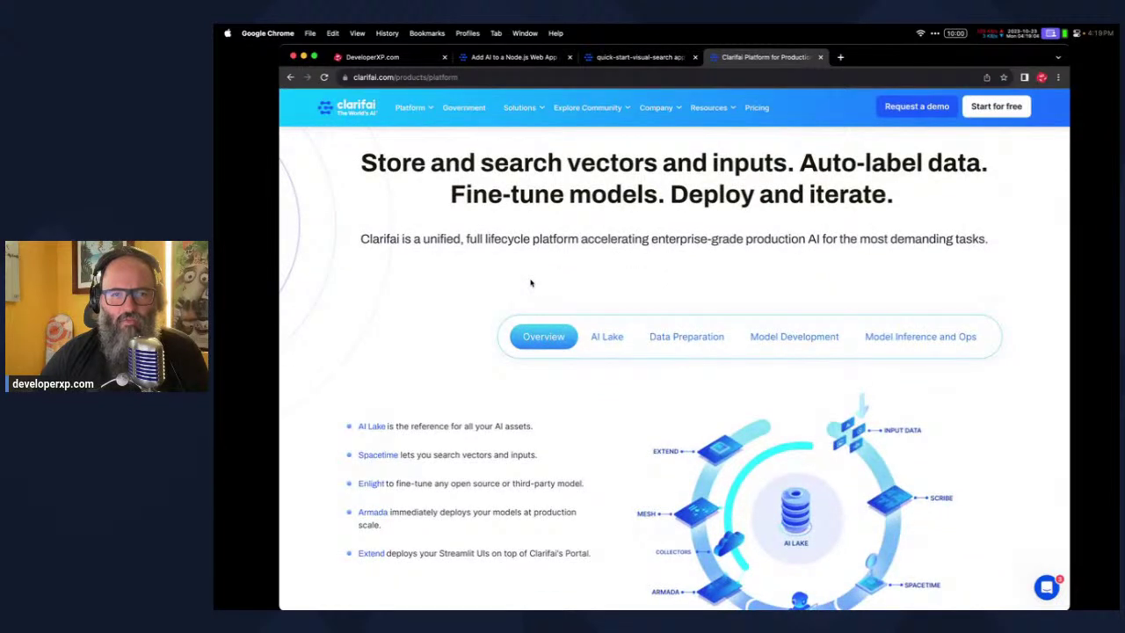
scroll(530, 282, down, 3)
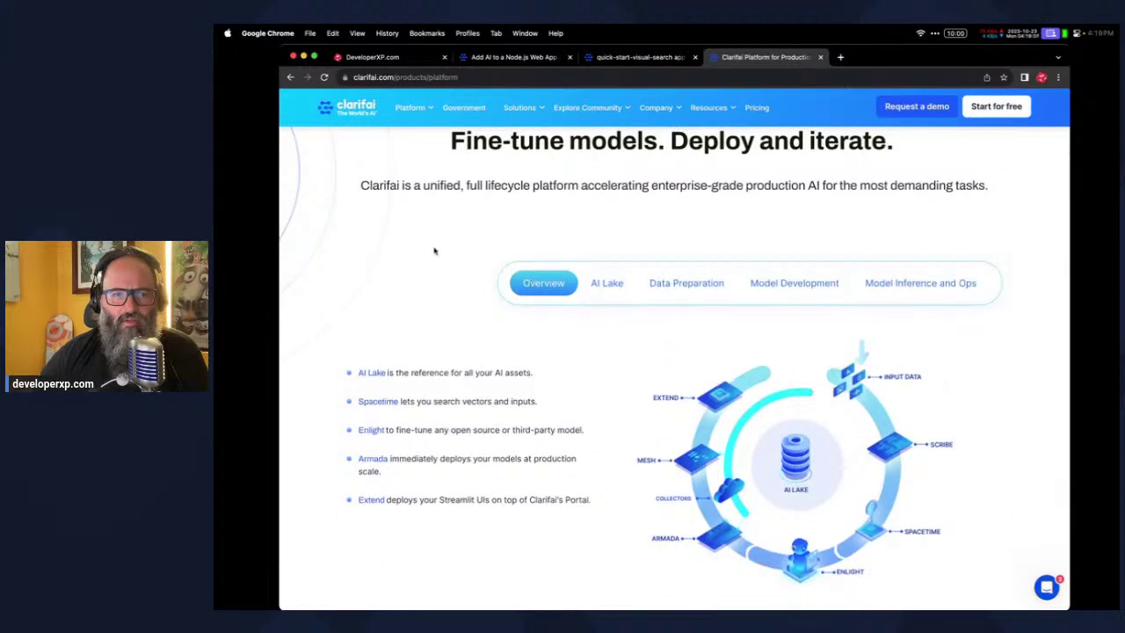
scroll(434, 248, down, 2)
scroll(582, 238, up, 10)
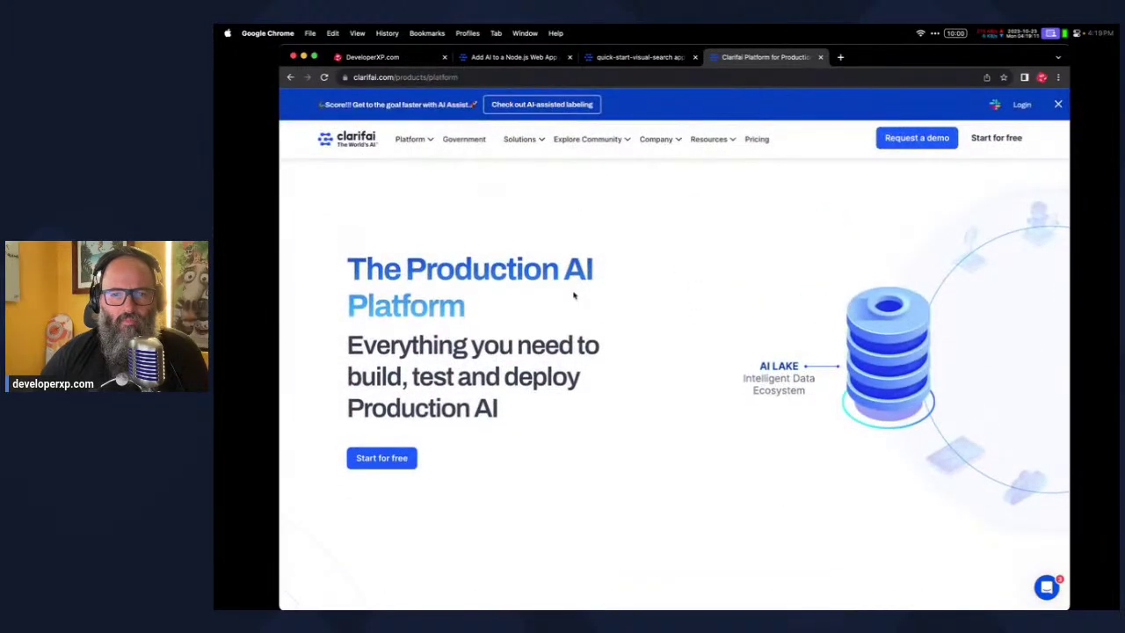
Skim the rest of the platform page, including its AI Lake, deployment options and custom AI model use-case sections
scroll(578, 260, down, 5)
scroll(572, 290, down, 10)
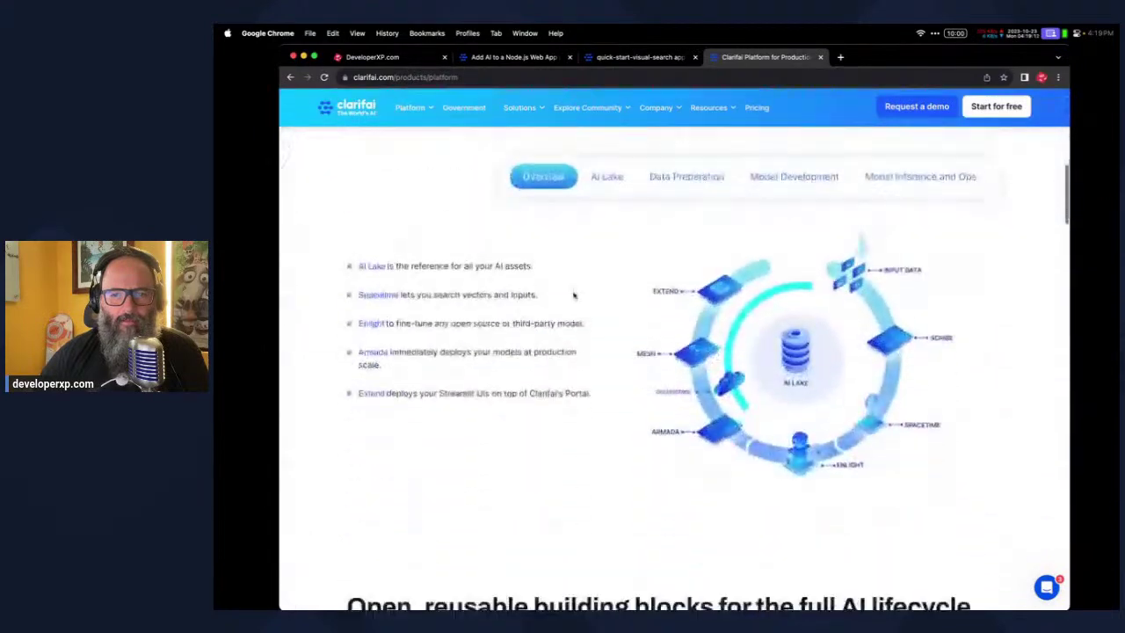
scroll(573, 295, down, 10)
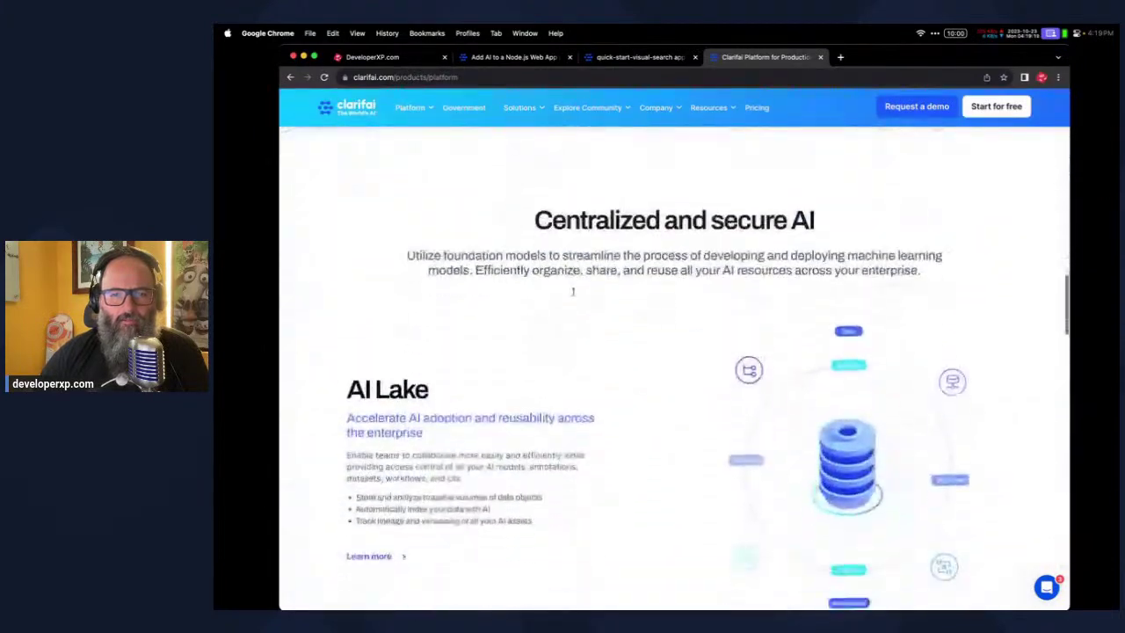
scroll(573, 296, down, 8)
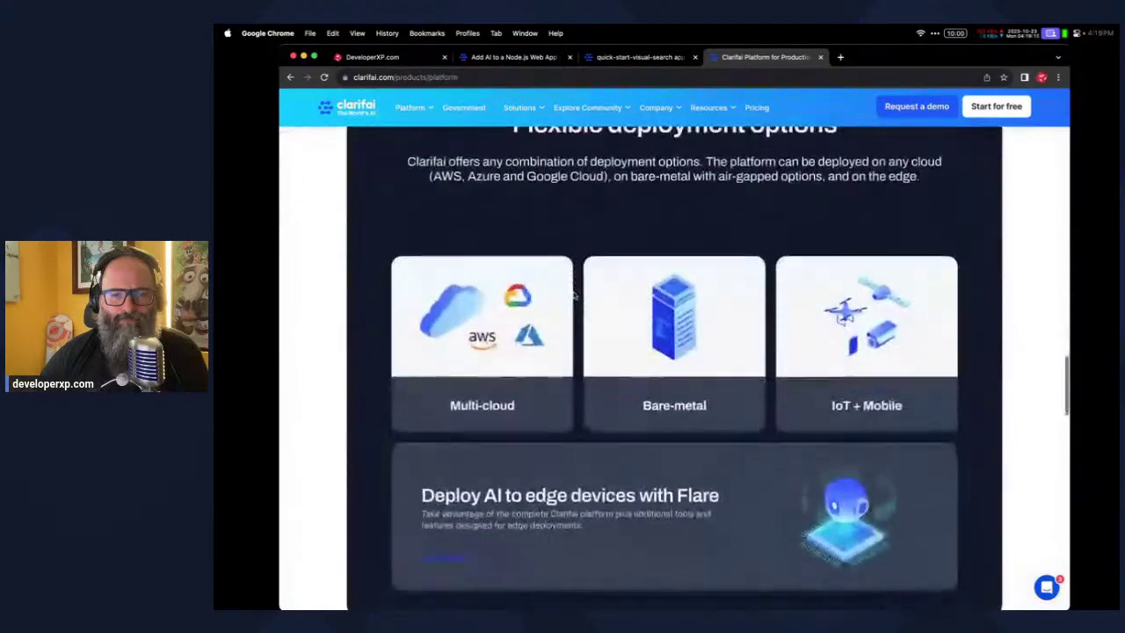
scroll(573, 295, down, 3)
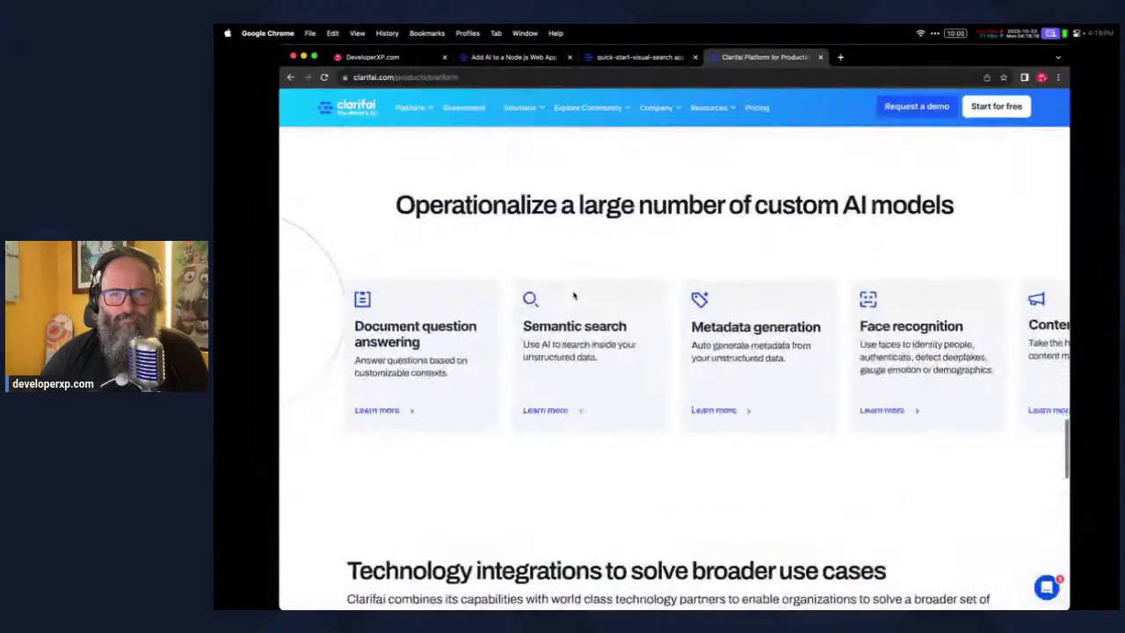
Return to the "Add AI to a Node.js Web App" tutorial and reread its introduction and Background & Project Setup section
click(518, 57)
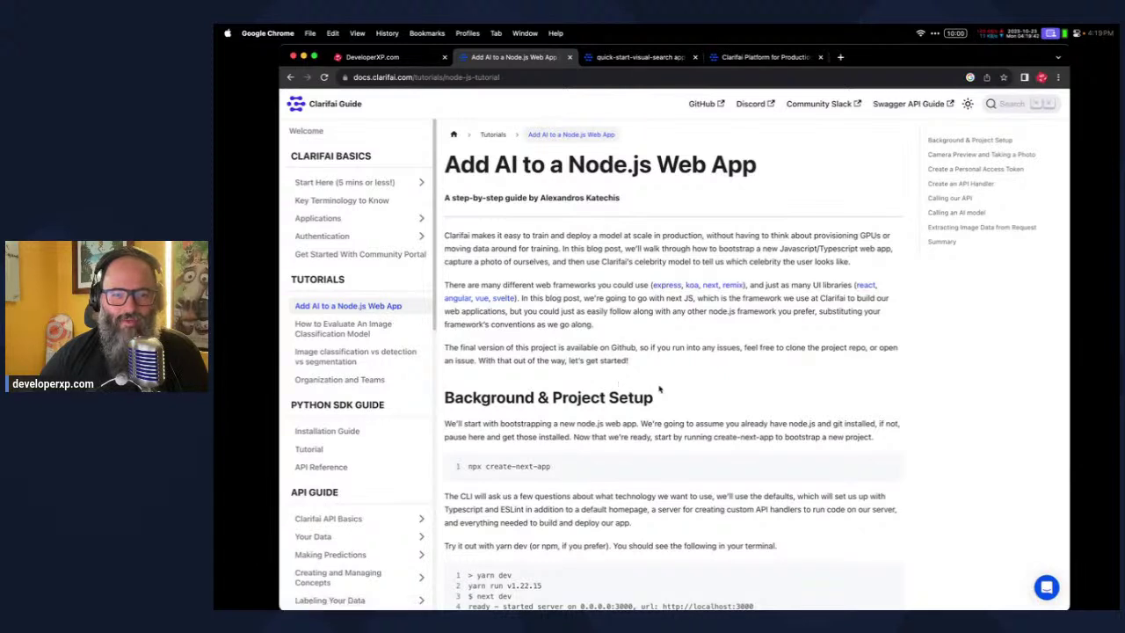
scroll(659, 389, down, 2)
scroll(659, 389, down, 3)
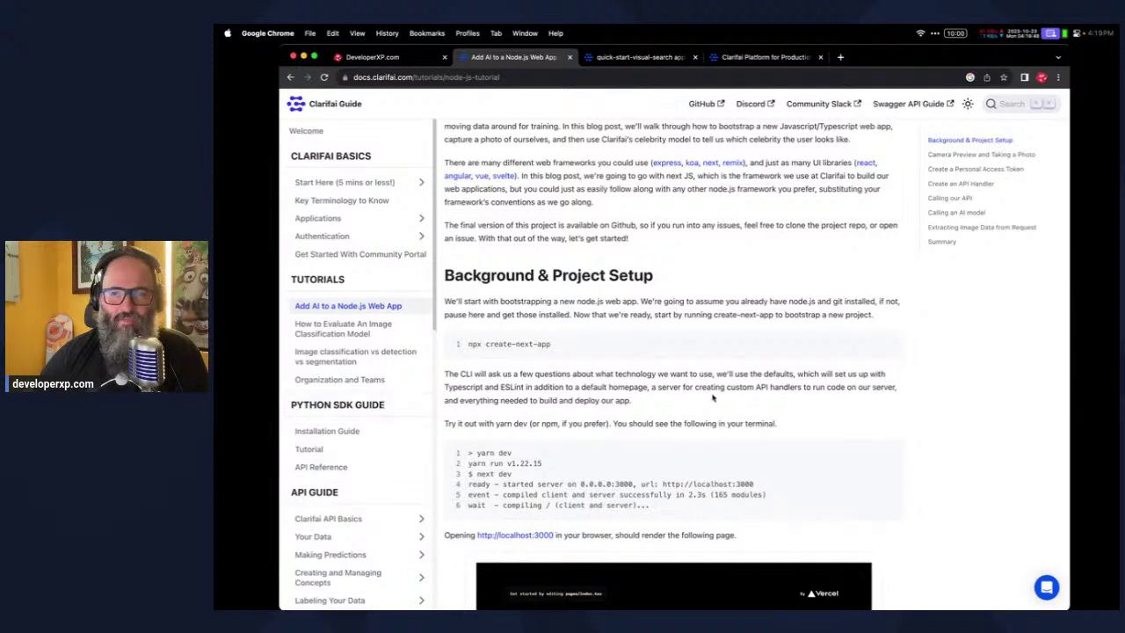
scroll(713, 398, up, 3)
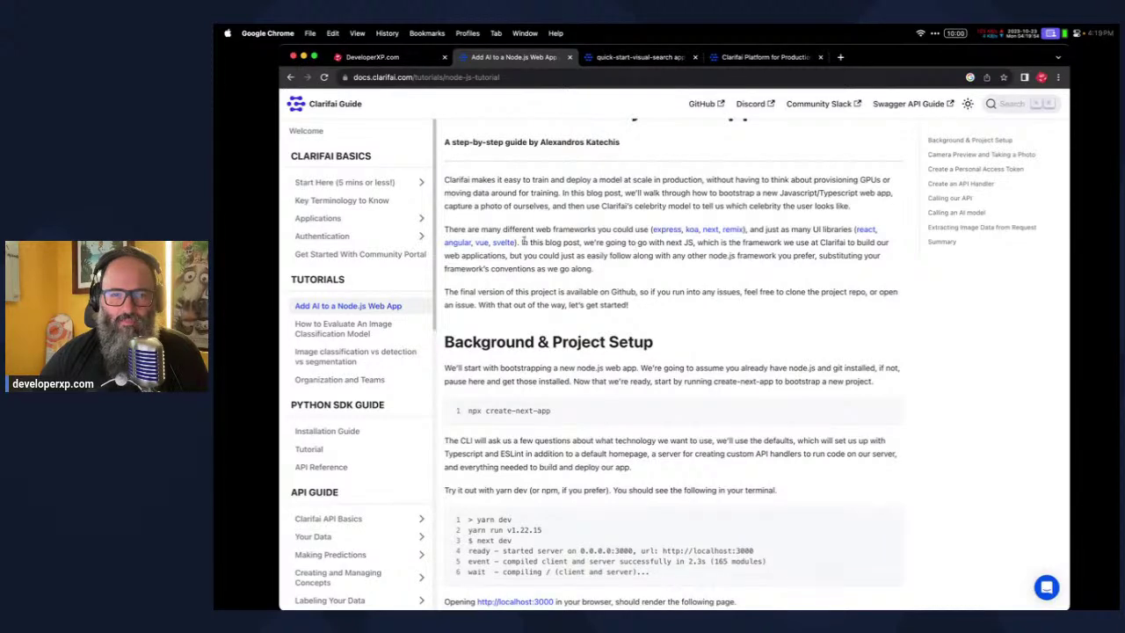
scroll(648, 275, up, 3)
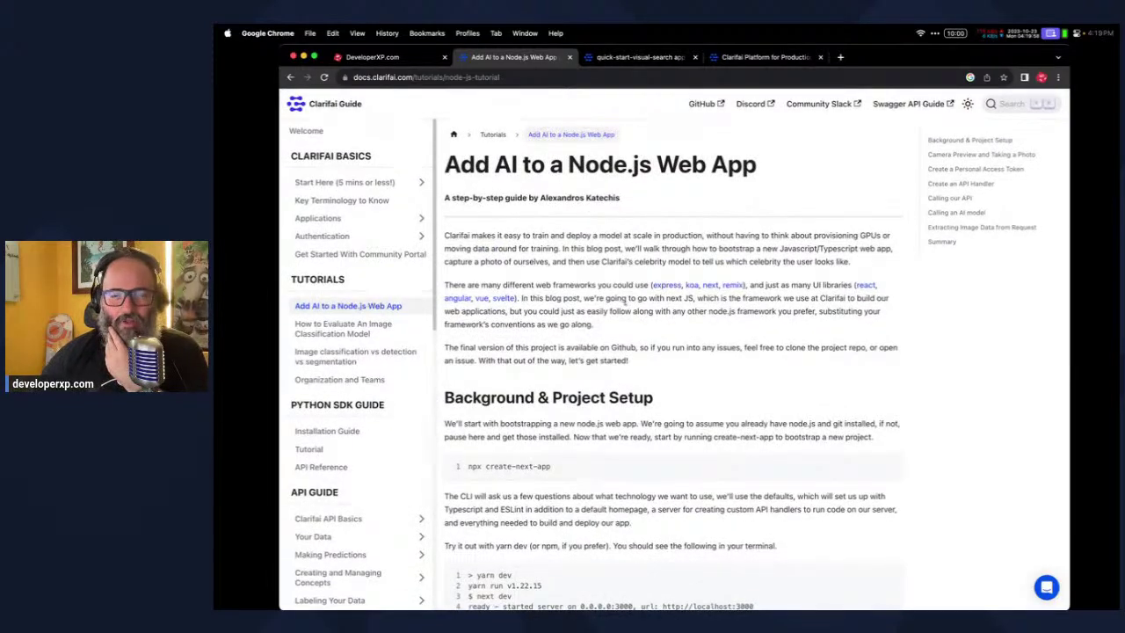
scroll(740, 375, down, 5)
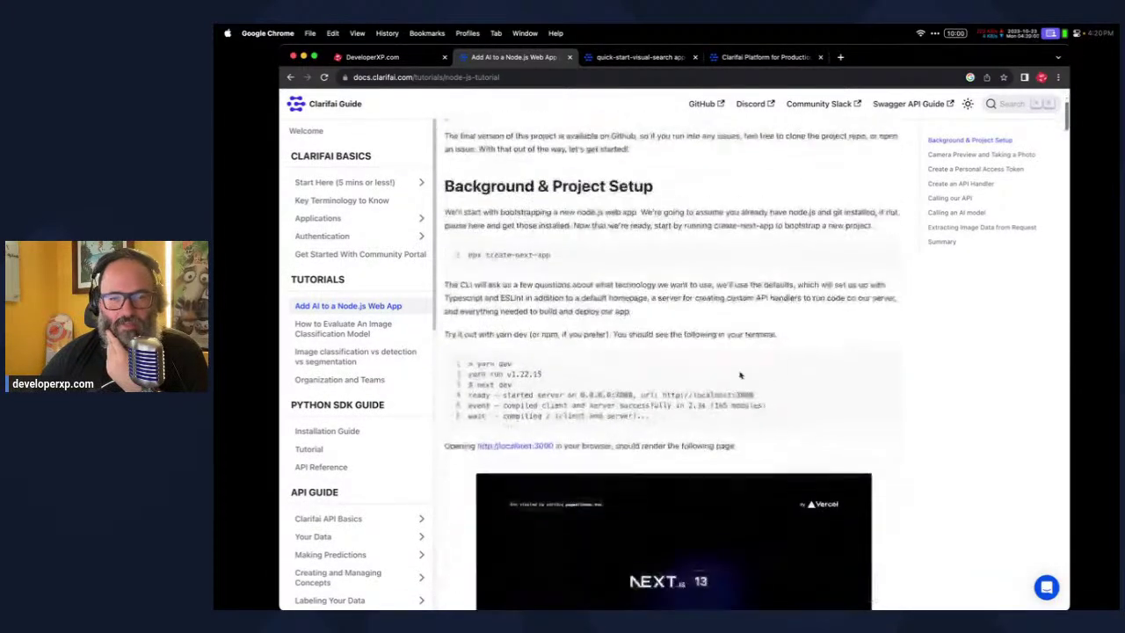
scroll(739, 375, down, 3)
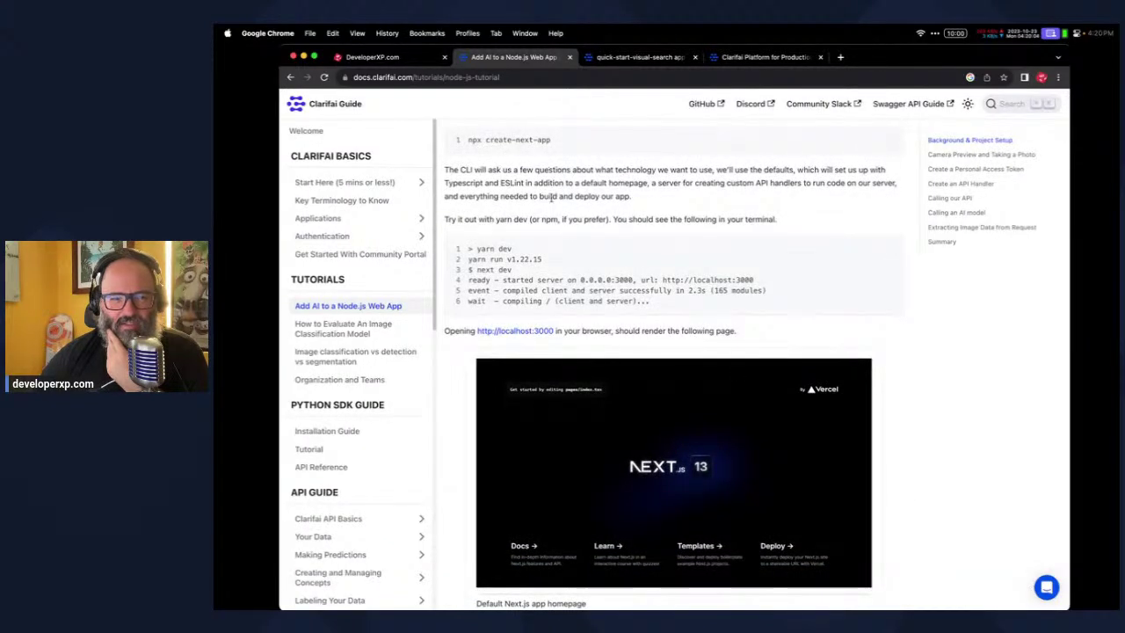
scroll(582, 236, down, 4)
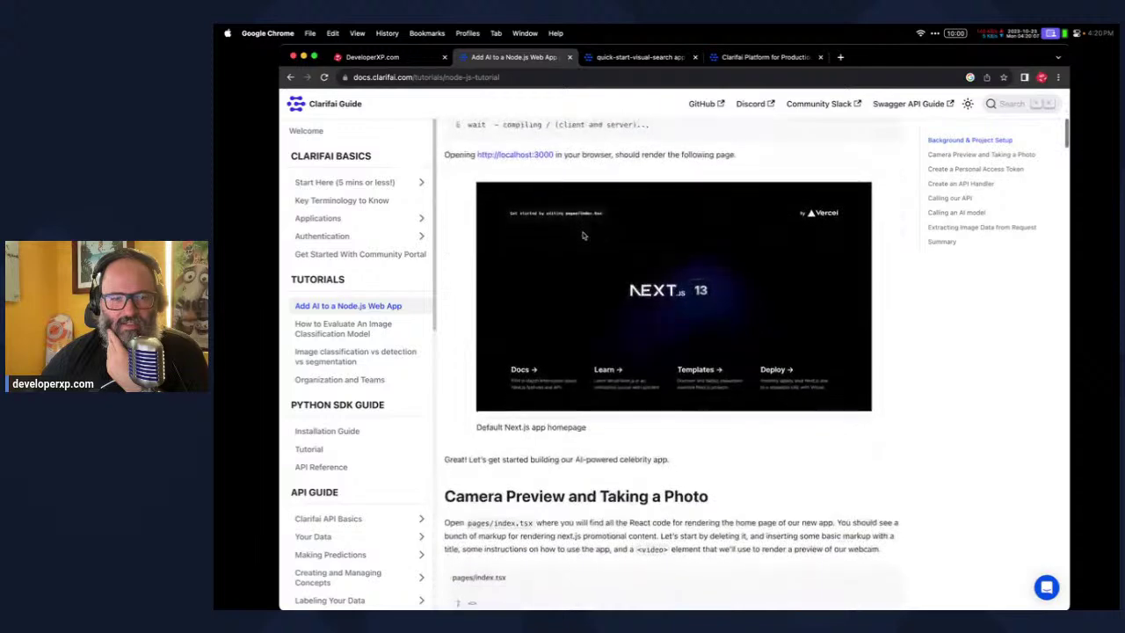
Read the tutorial's Camera Preview and Taking a Photo section, including its markup, CSS, webcam preview and snapshot button code
scroll(583, 236, down, 7)
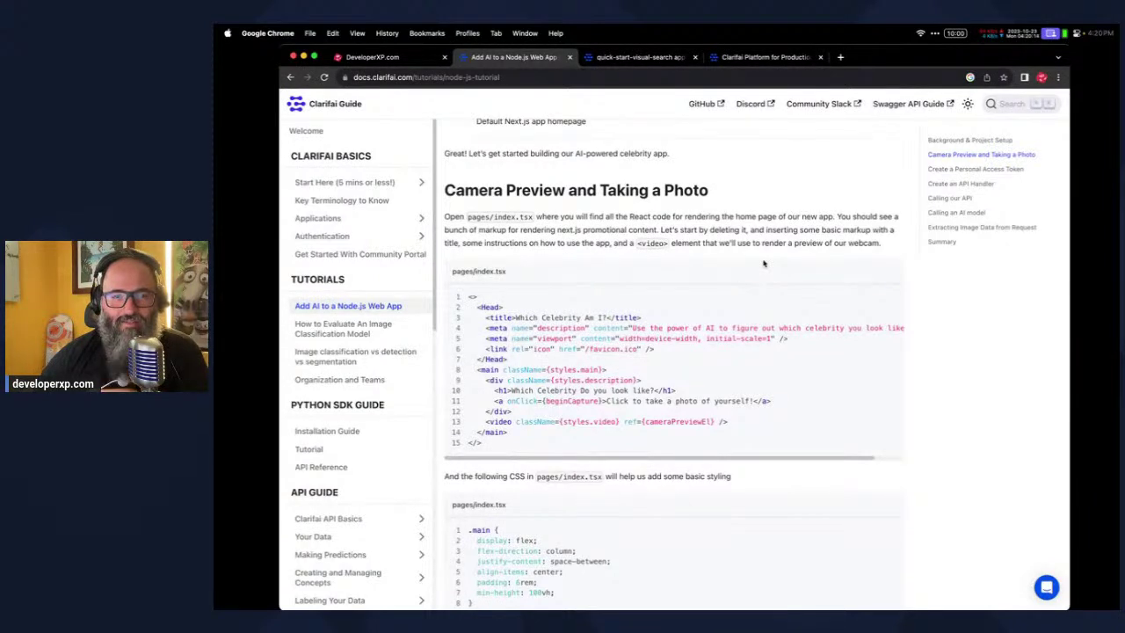
scroll(763, 263, down, 1)
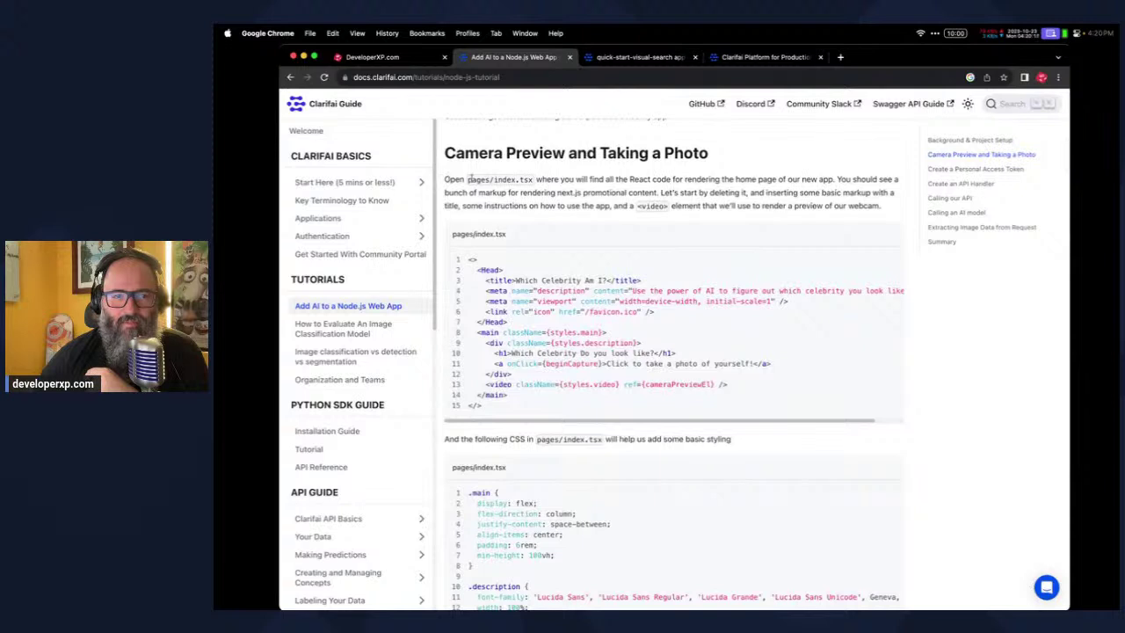
scroll(708, 219, down, 5)
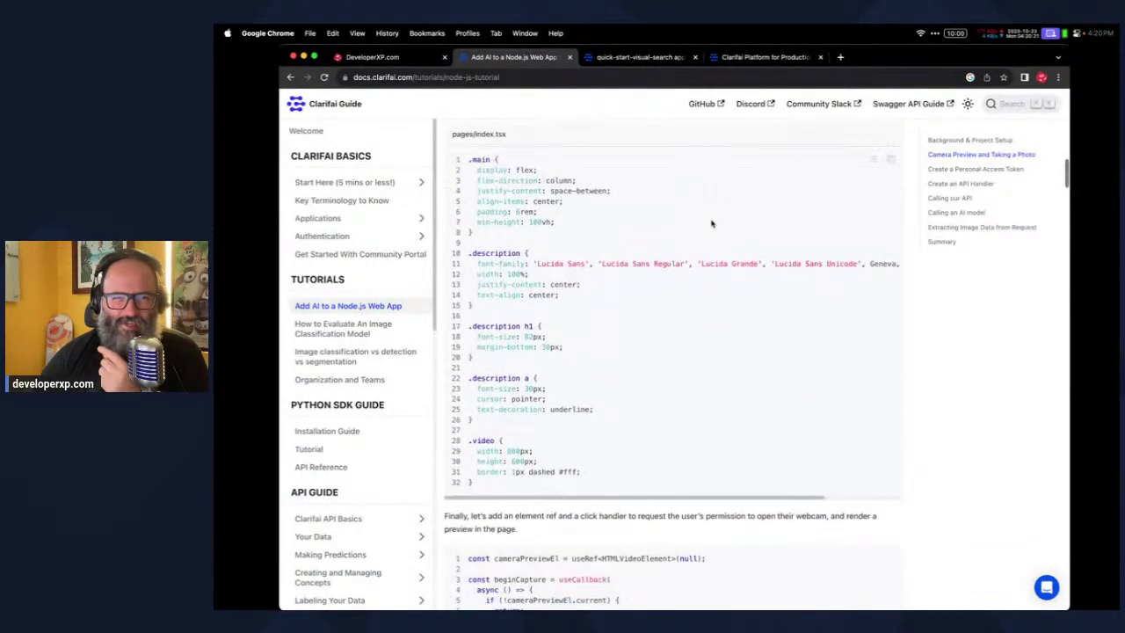
scroll(711, 223, up, 2)
scroll(711, 224, down, 10)
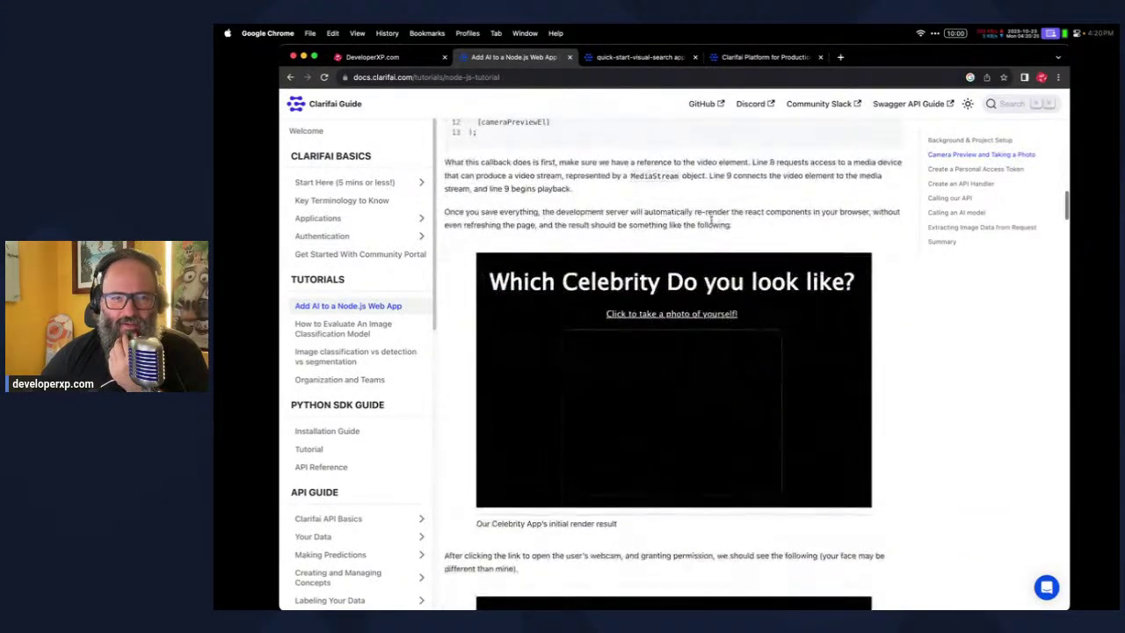
scroll(711, 220, down, 4)
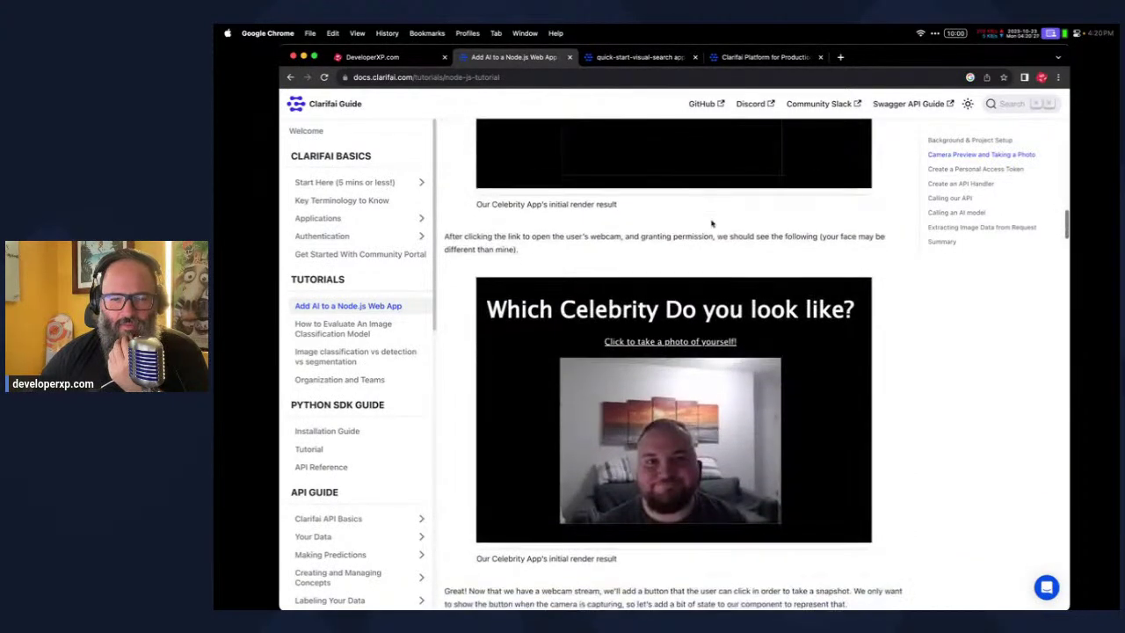
scroll(710, 220, down, 5)
scroll(711, 224, down, 5)
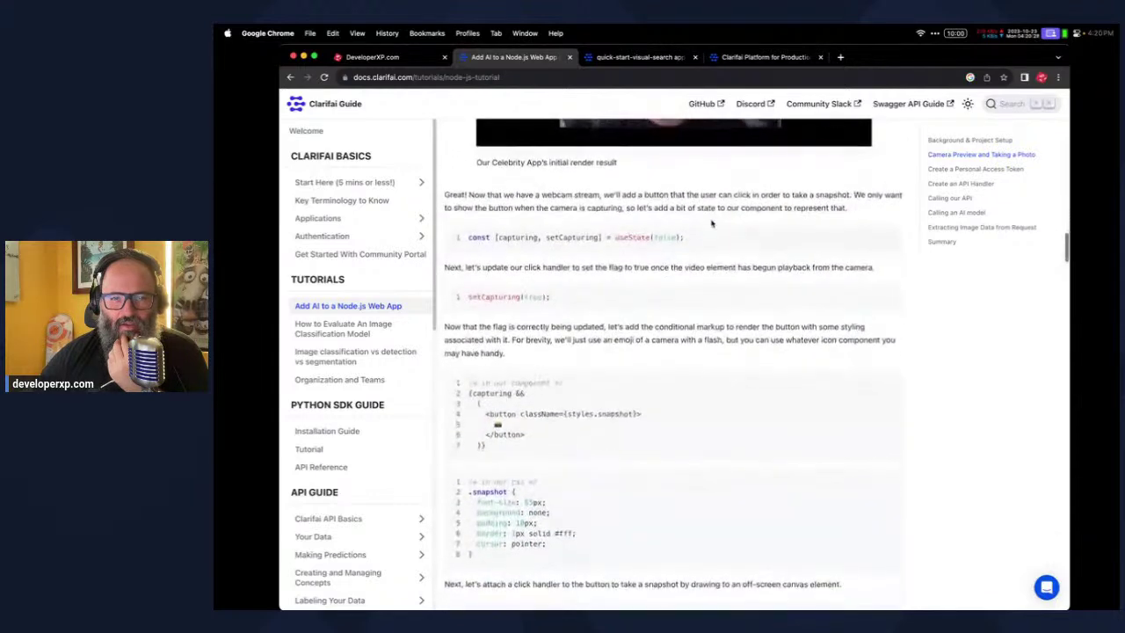
scroll(711, 224, up, 5)
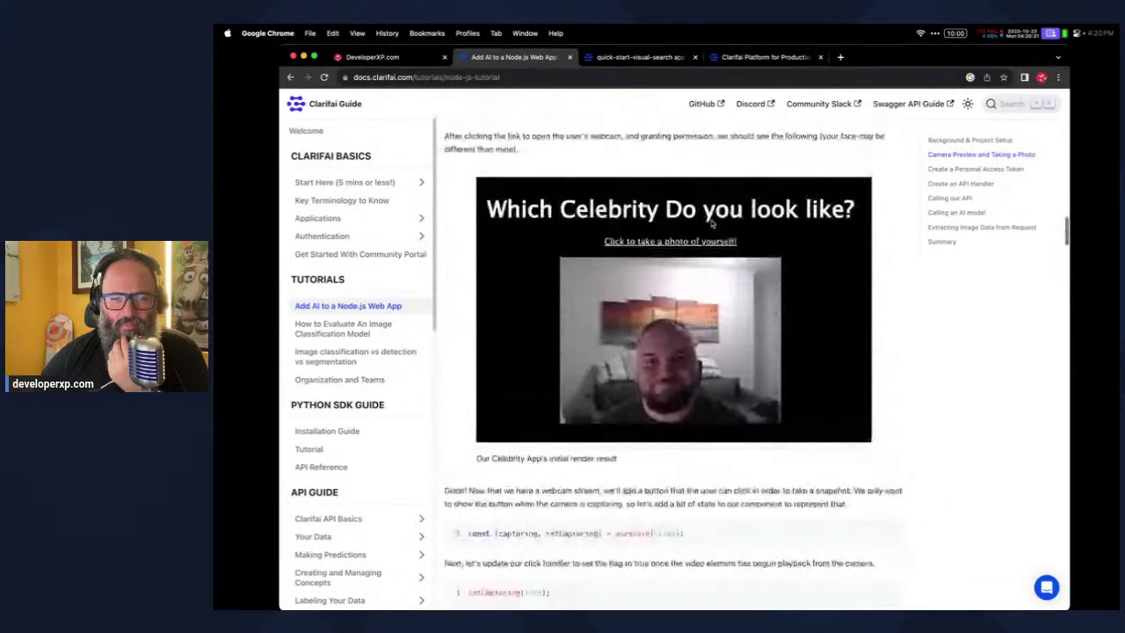
Skim past the API handler section and examine the postWhichCelebrity function's fetch call to /api/which-celebrity under Calling our API
scroll(711, 223, down, 15)
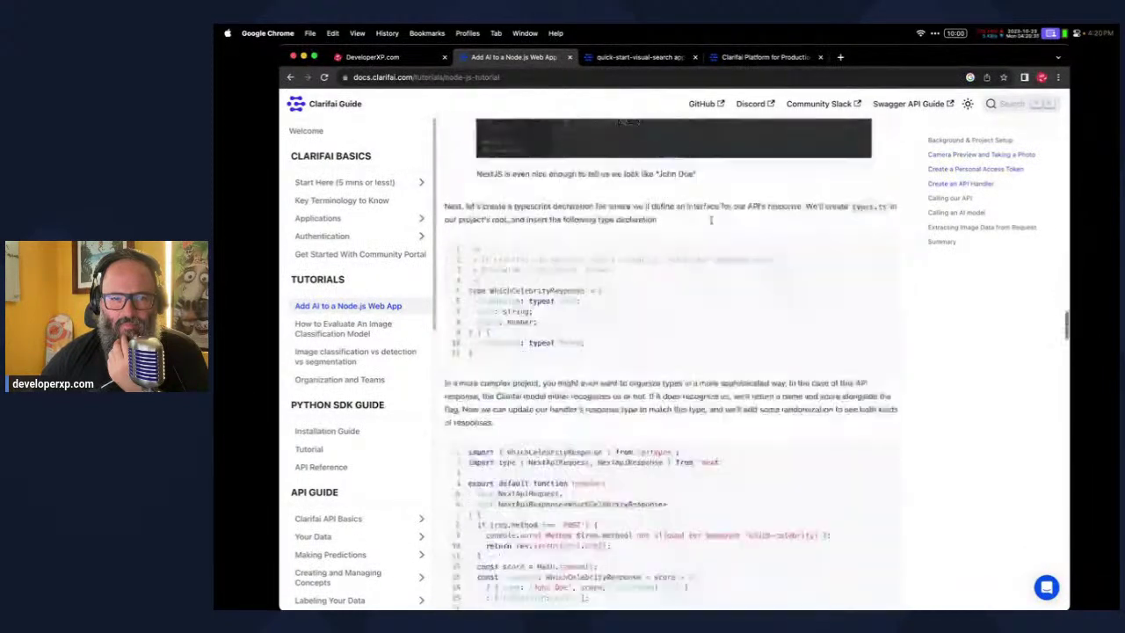
scroll(711, 223, down, 10)
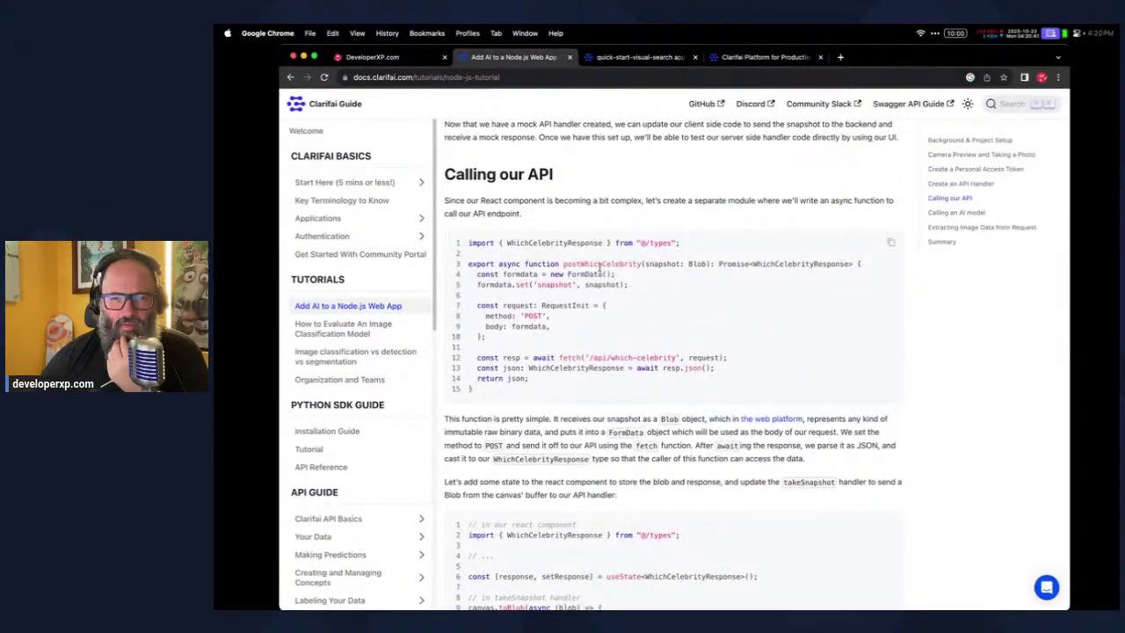
scroll(600, 268, down, 2)
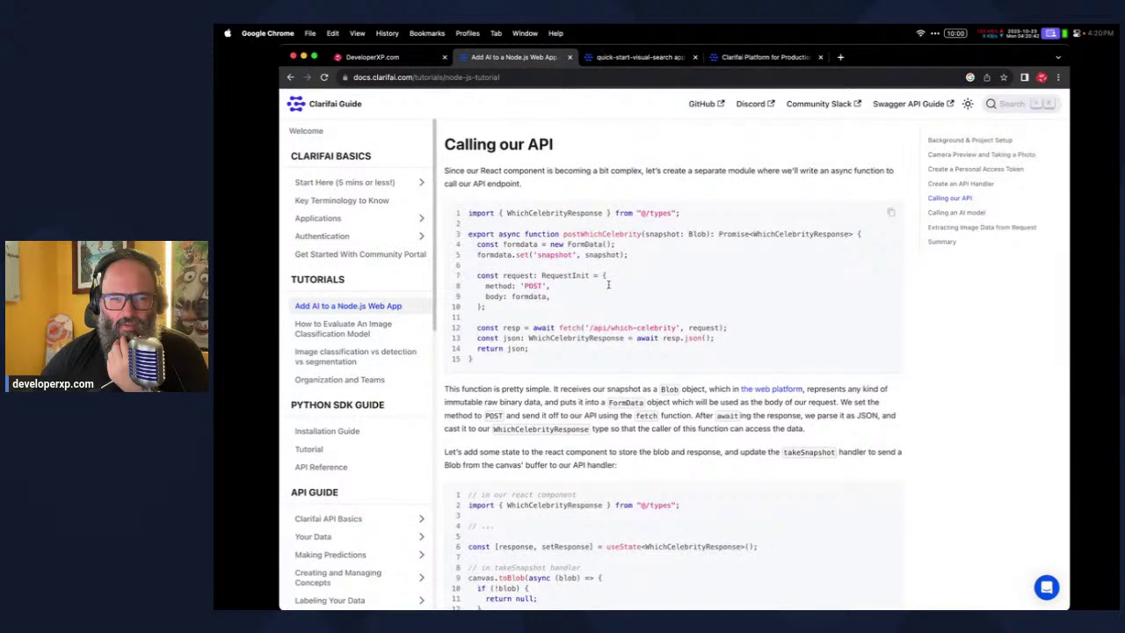
drag(557, 327, 729, 328)
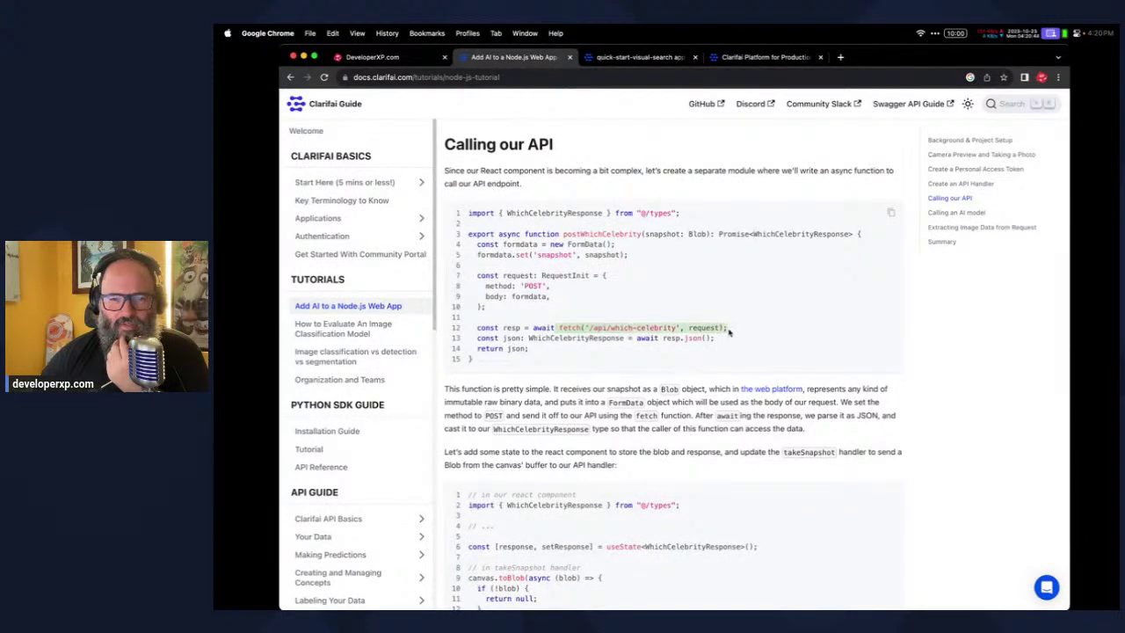
click(688, 349)
Skim the rest of Calling our API, including the takeSnapshot state code, CelebrityResult.tsx component and CelebrityResult.module.css styles
scroll(687, 347, down, 4)
scroll(686, 347, down, 10)
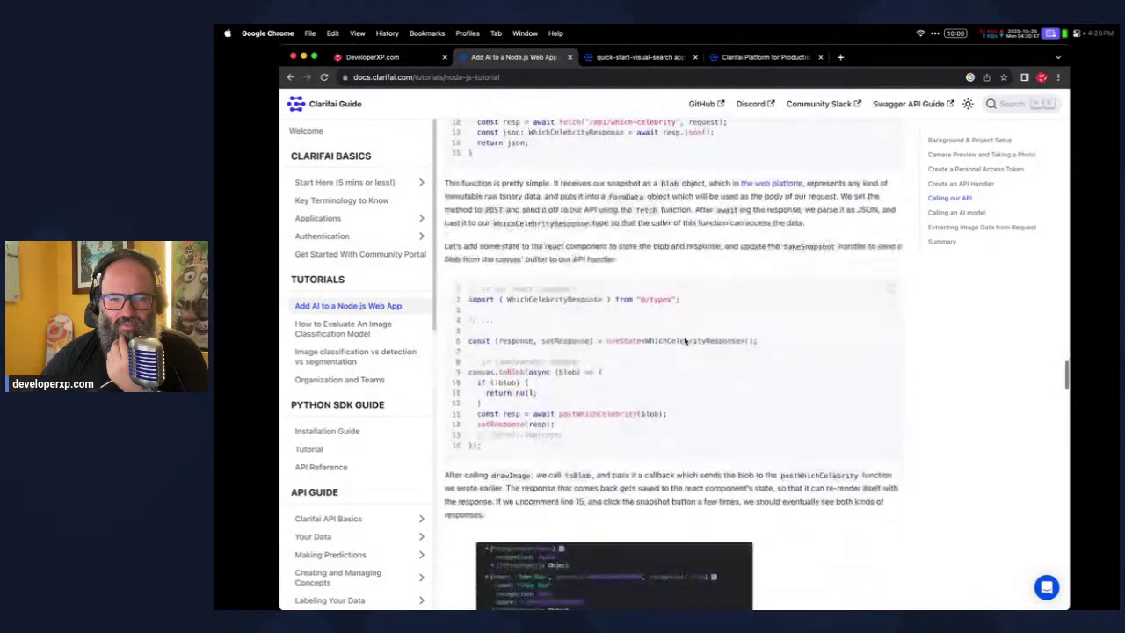
scroll(685, 341, down, 14)
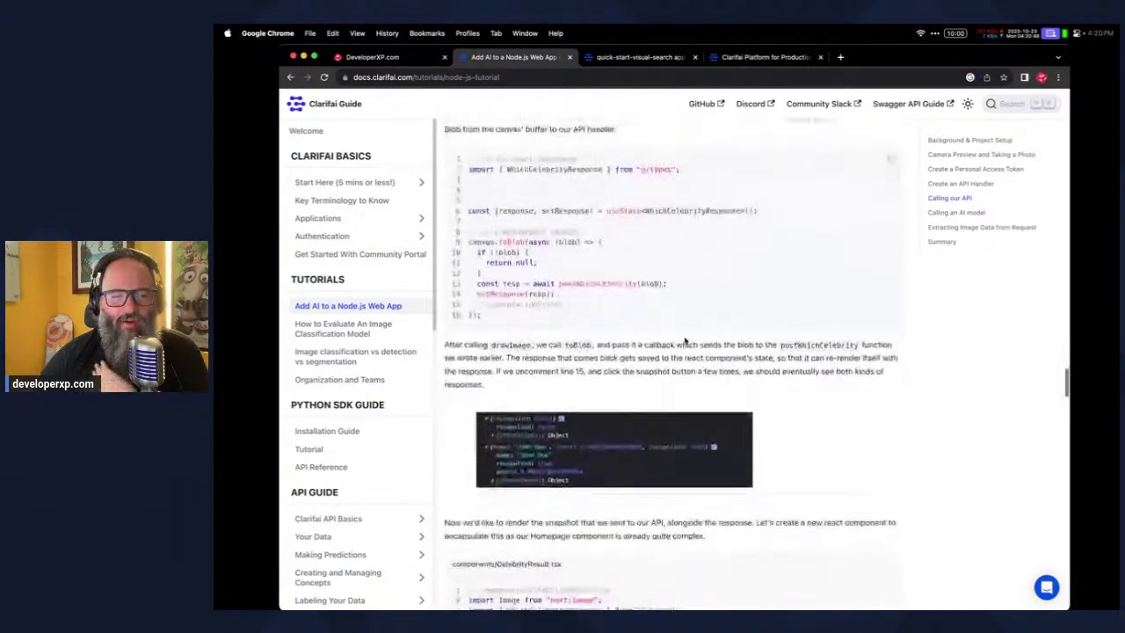
scroll(686, 340, down, 15)
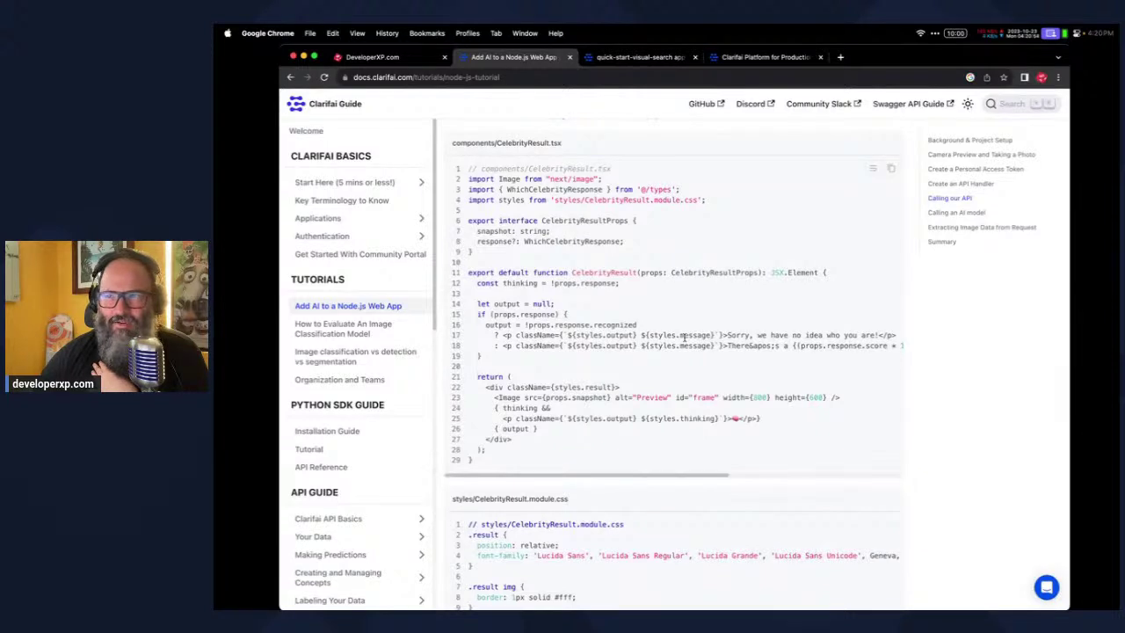
scroll(683, 337, down, 10)
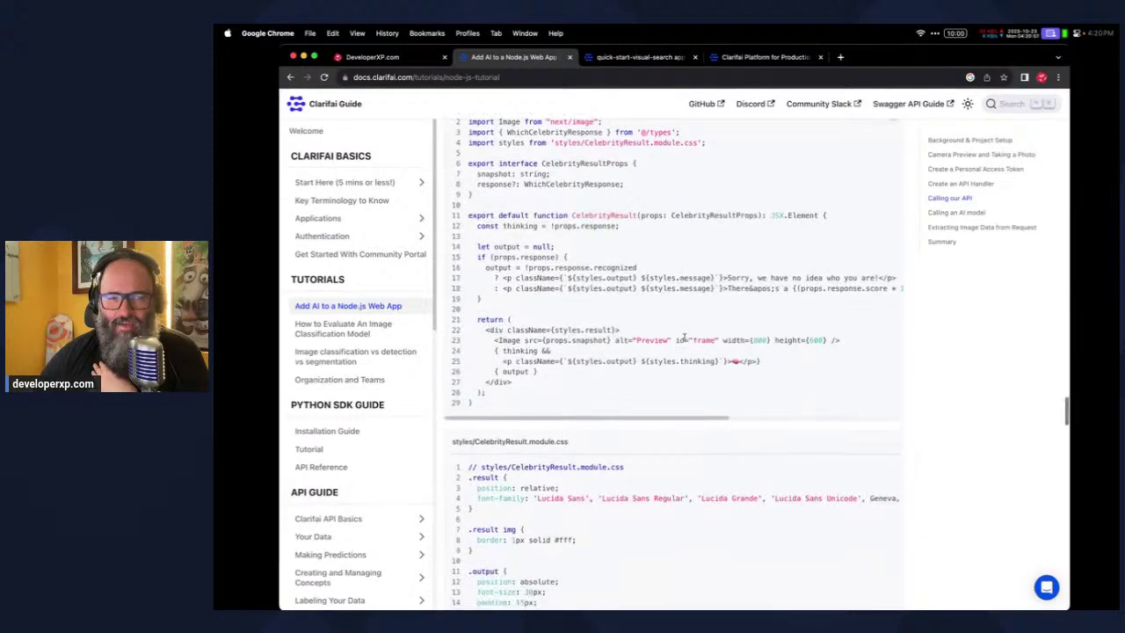
scroll(683, 337, down, 20)
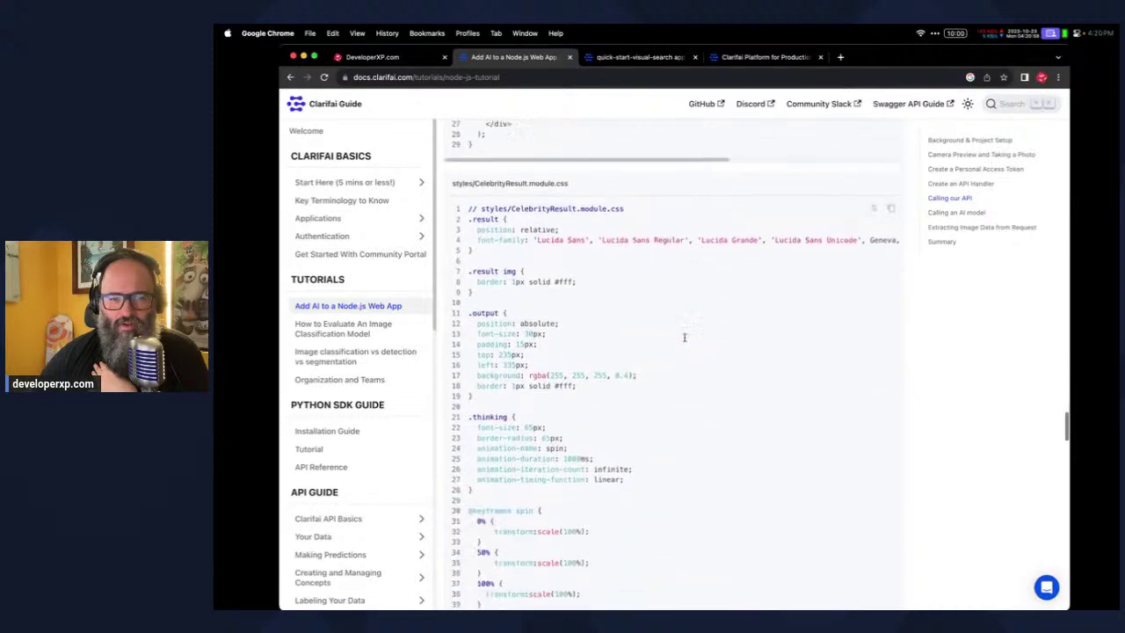
Review the Calling an AI model setup and the getSnapshotFileFromRequestBody.ts code under Extracting Image Data from Request
scroll(685, 340, down, 13)
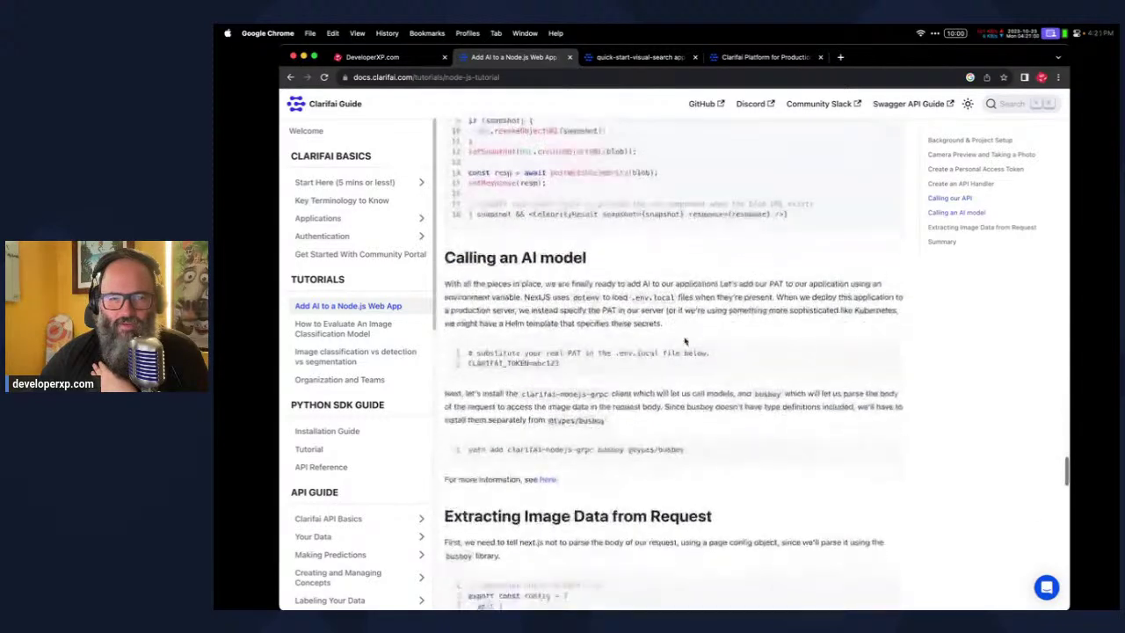
scroll(685, 341, down, 5)
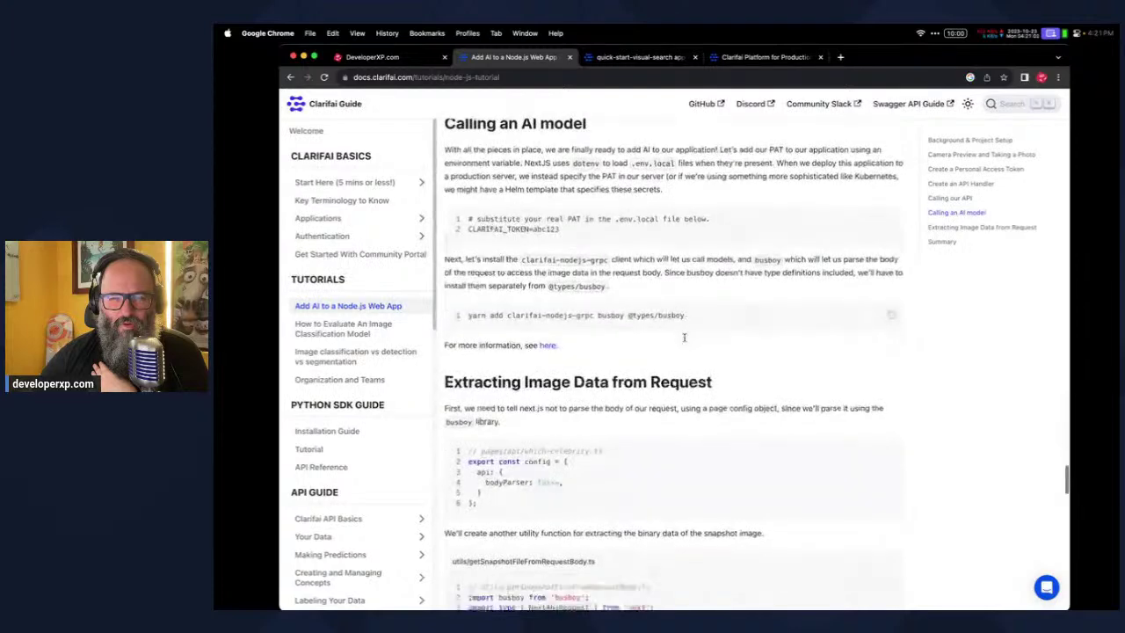
scroll(684, 339, down, 14)
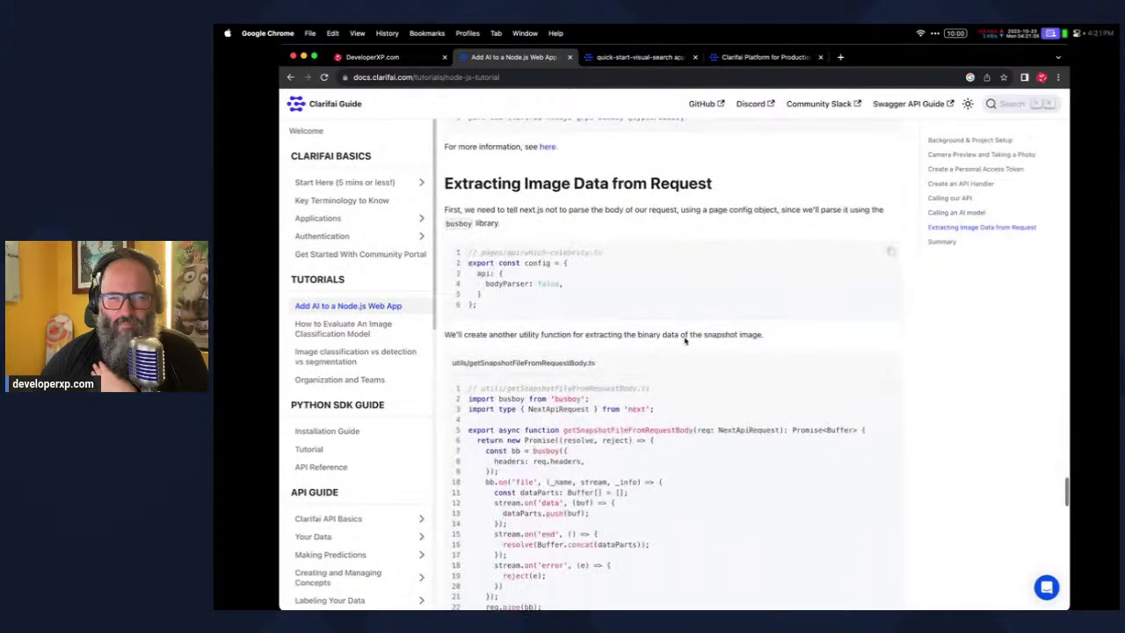
scroll(683, 338, down, 1)
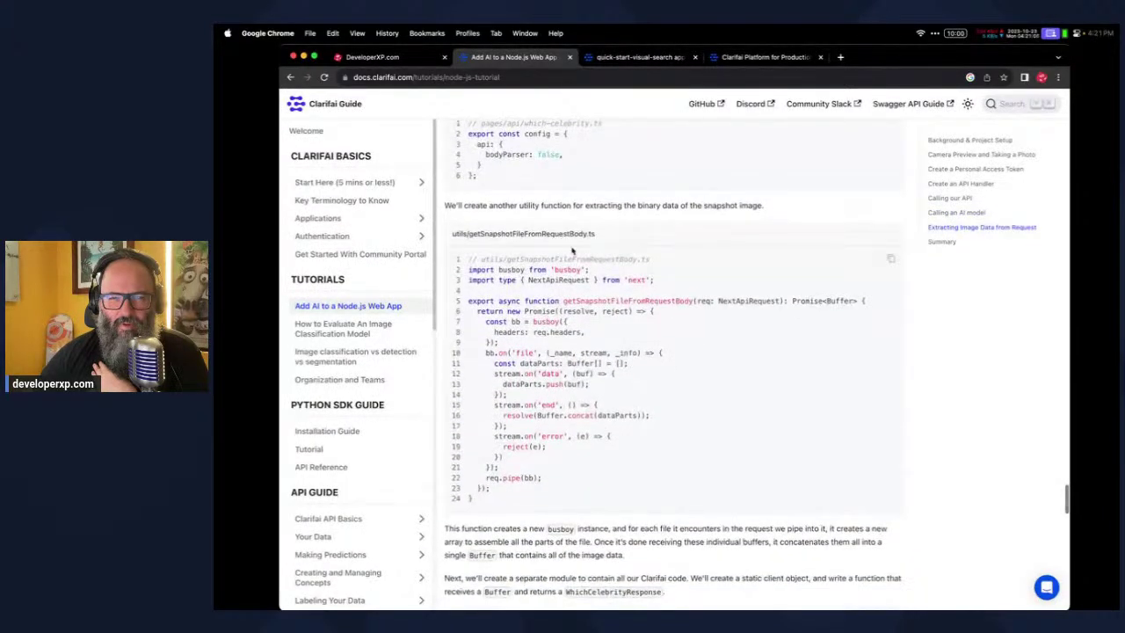
scroll(615, 253, down, 4)
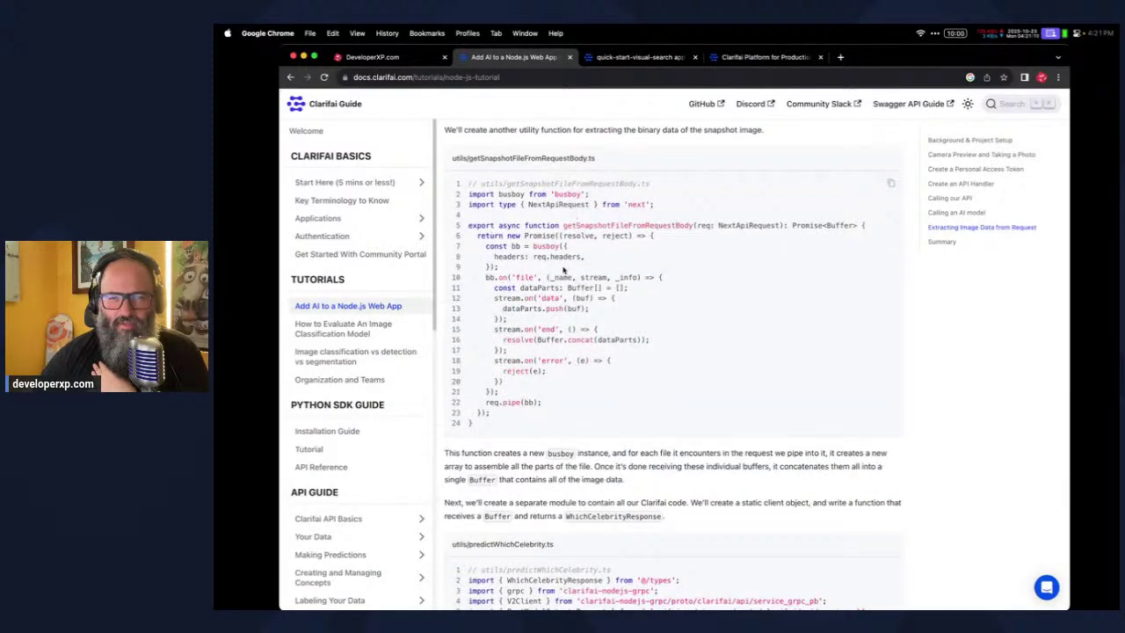
Examine the clarifai-nodejs-grpc imports and the V2Client creation line in utils/predictWhichCelebrity.ts
scroll(564, 271, down, 17)
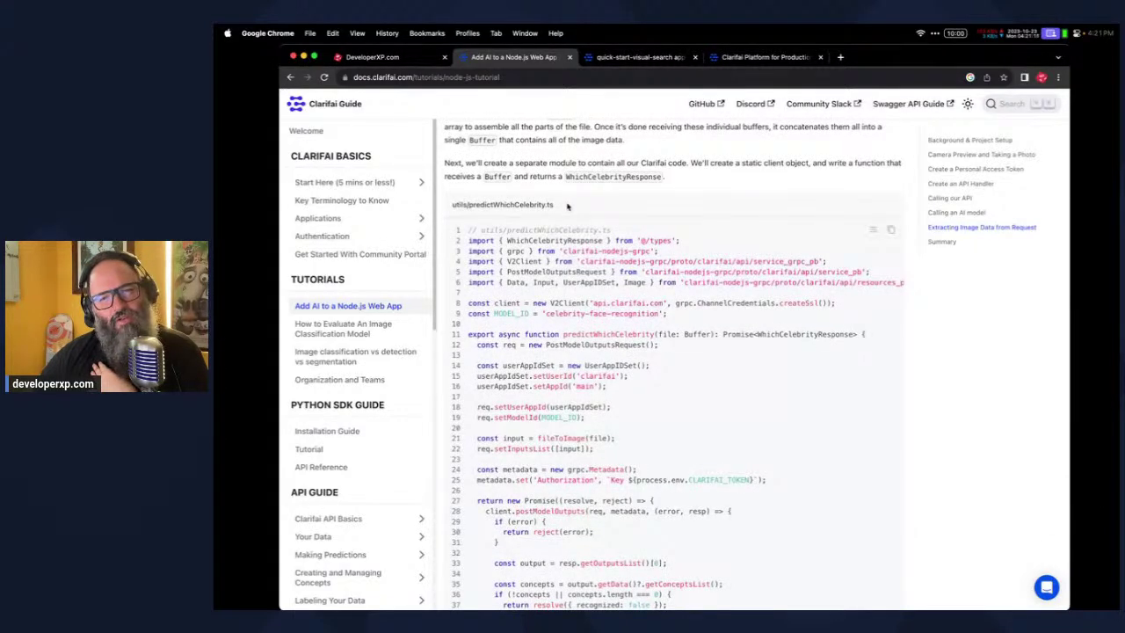
drag(524, 250, 661, 252)
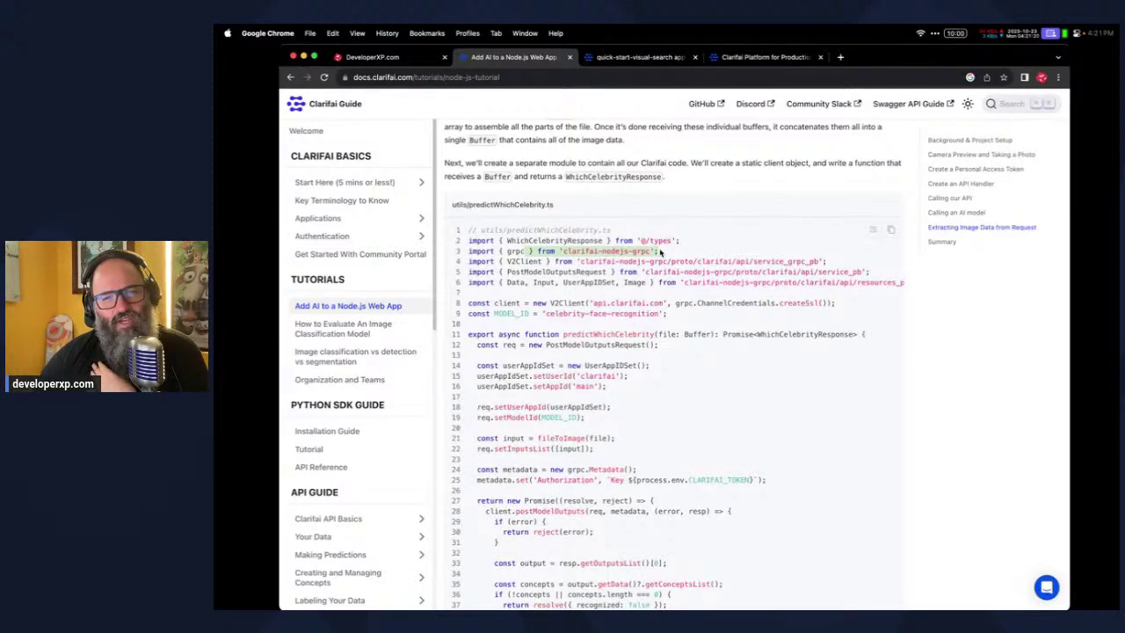
click(661, 252)
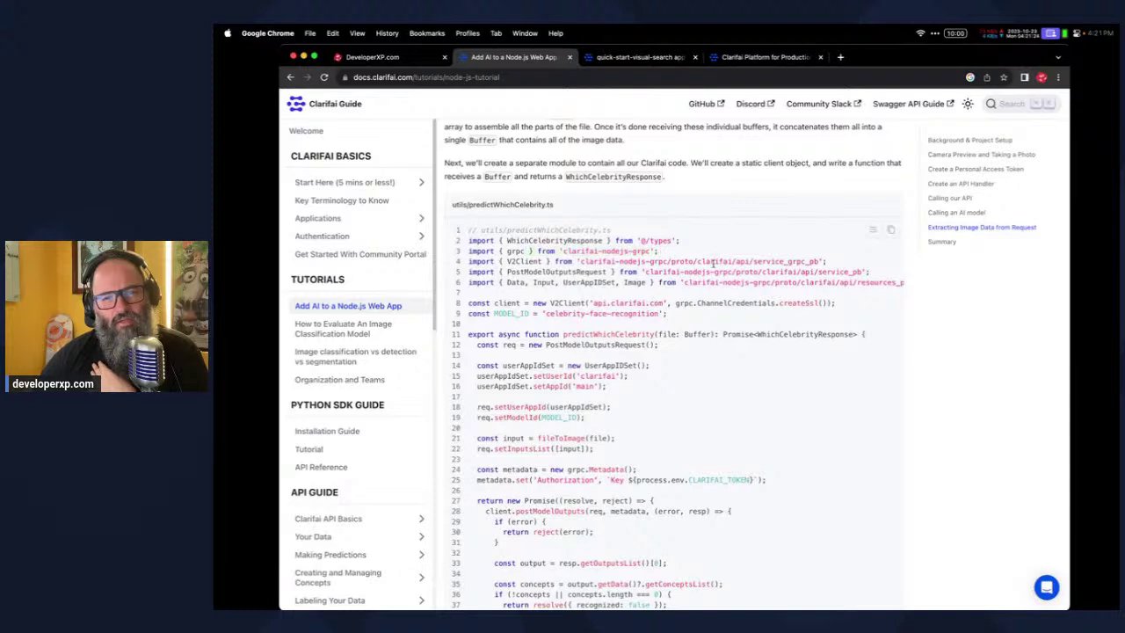
drag(714, 262, 814, 262)
click(713, 293)
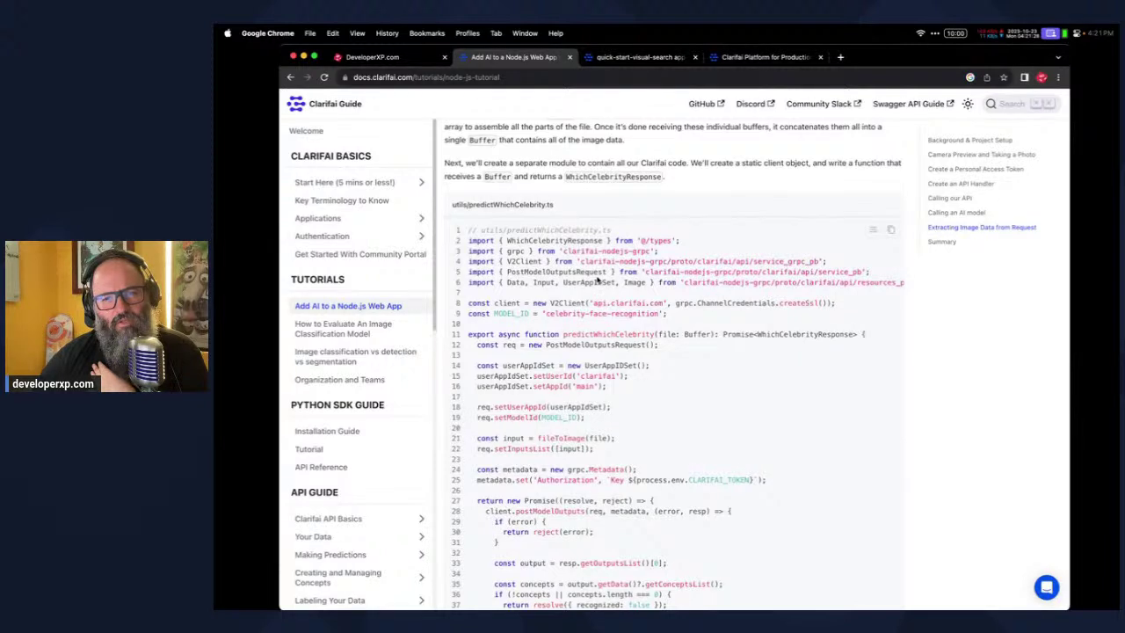
drag(634, 296, 457, 248)
click(611, 282)
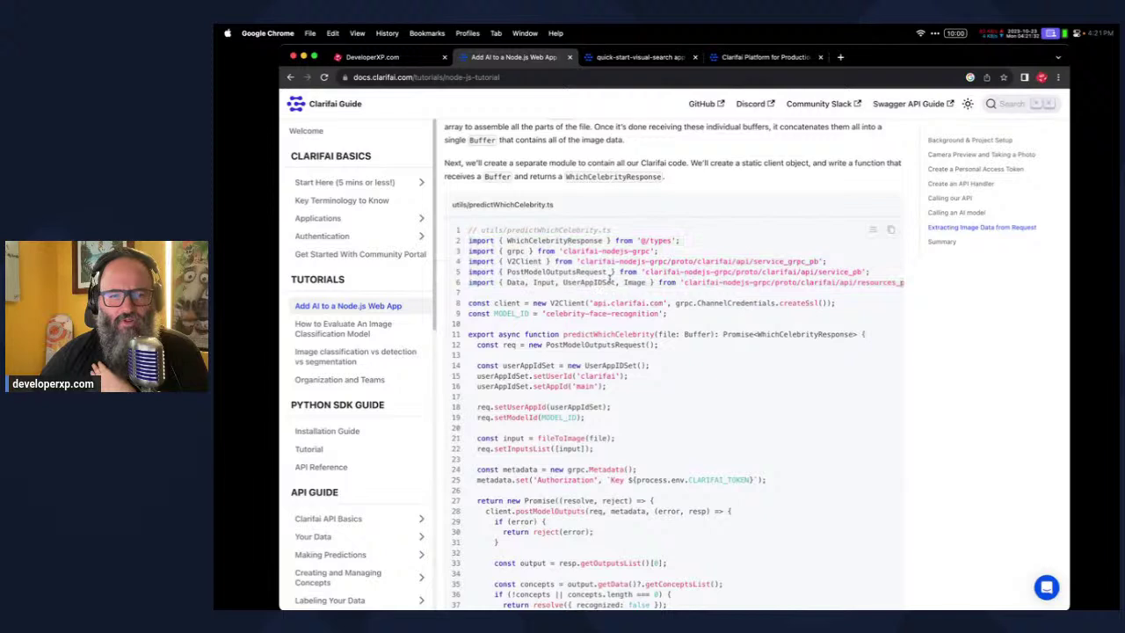
scroll(618, 296, down, 2)
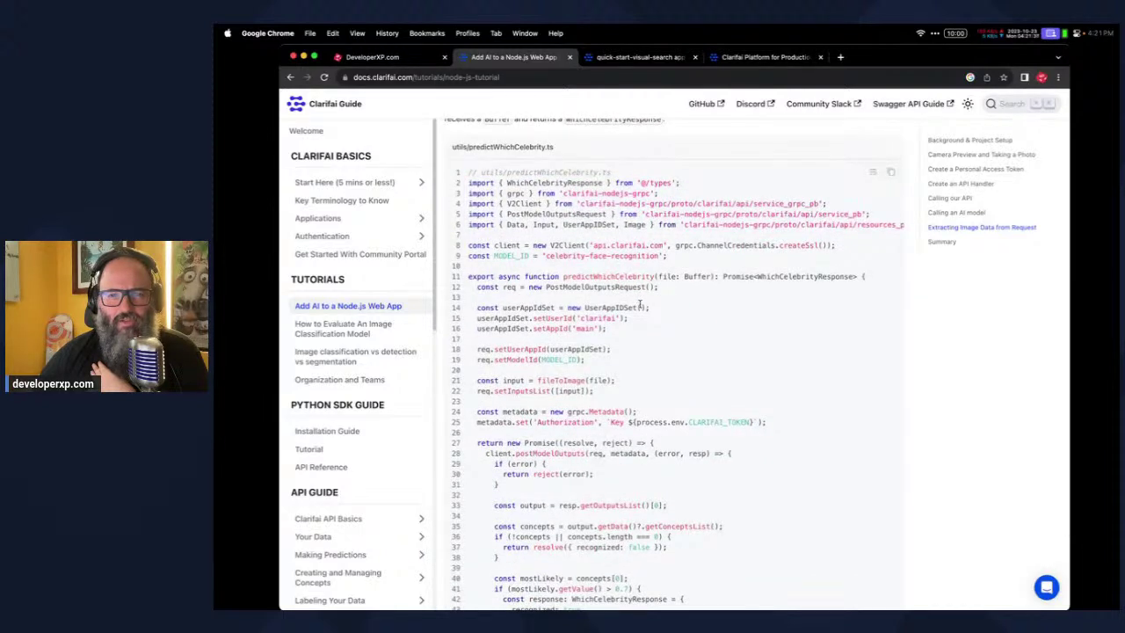
scroll(638, 304, down, 1)
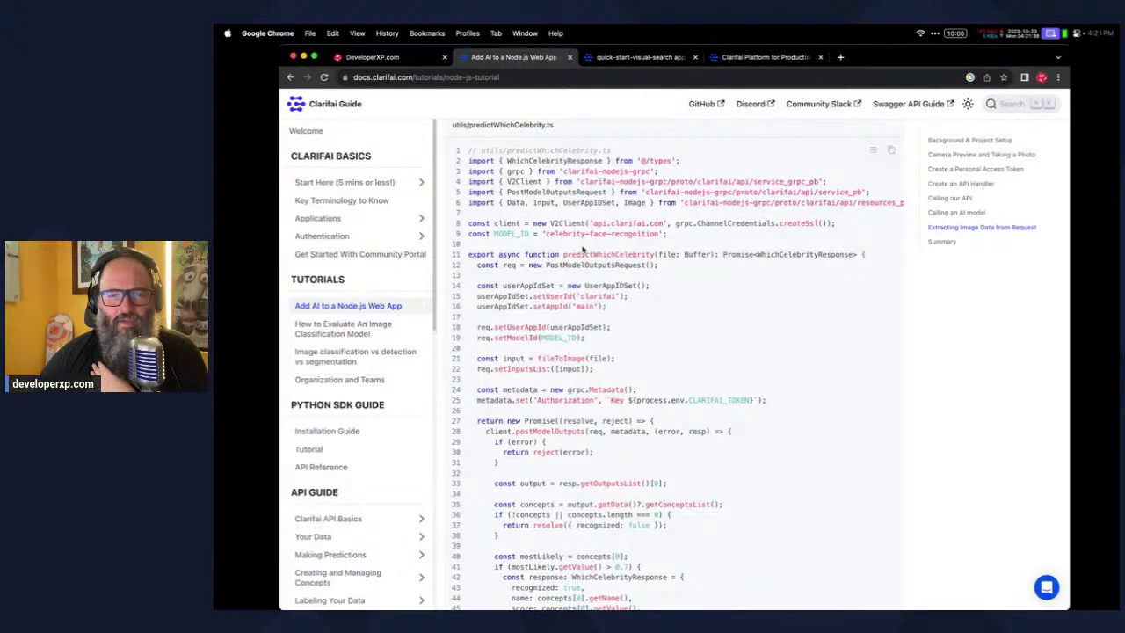
drag(527, 222, 839, 236)
click(813, 242)
Read the rest of the predictWhichCelebrity code, its explanation and the final handler example through to the tutorial's Summary
scroll(700, 315, down, 2)
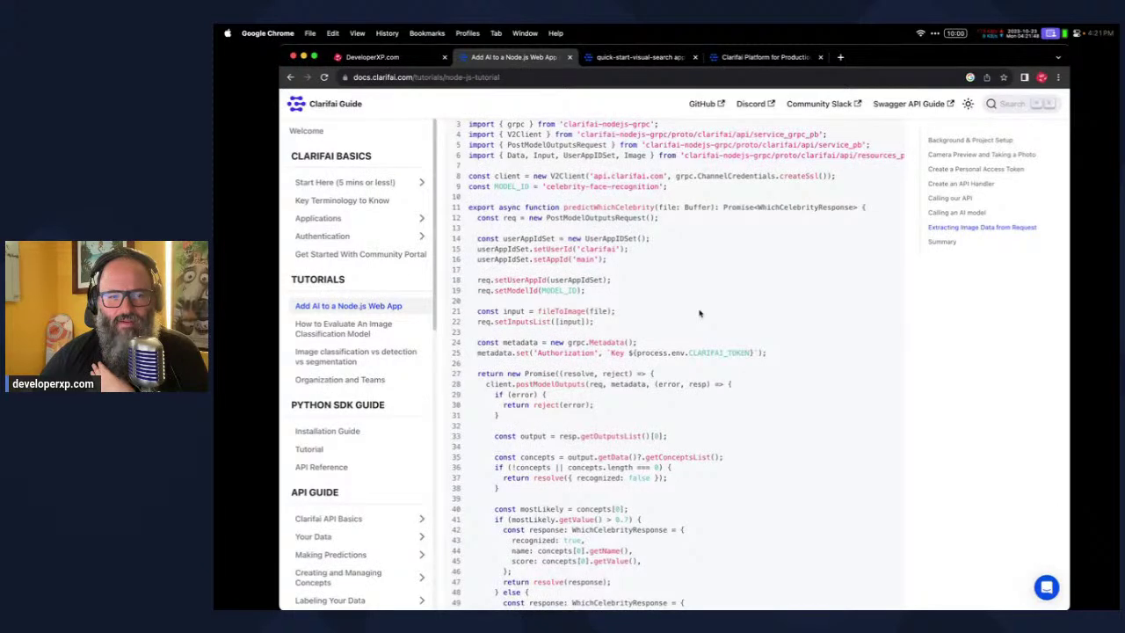
scroll(701, 314, down, 5)
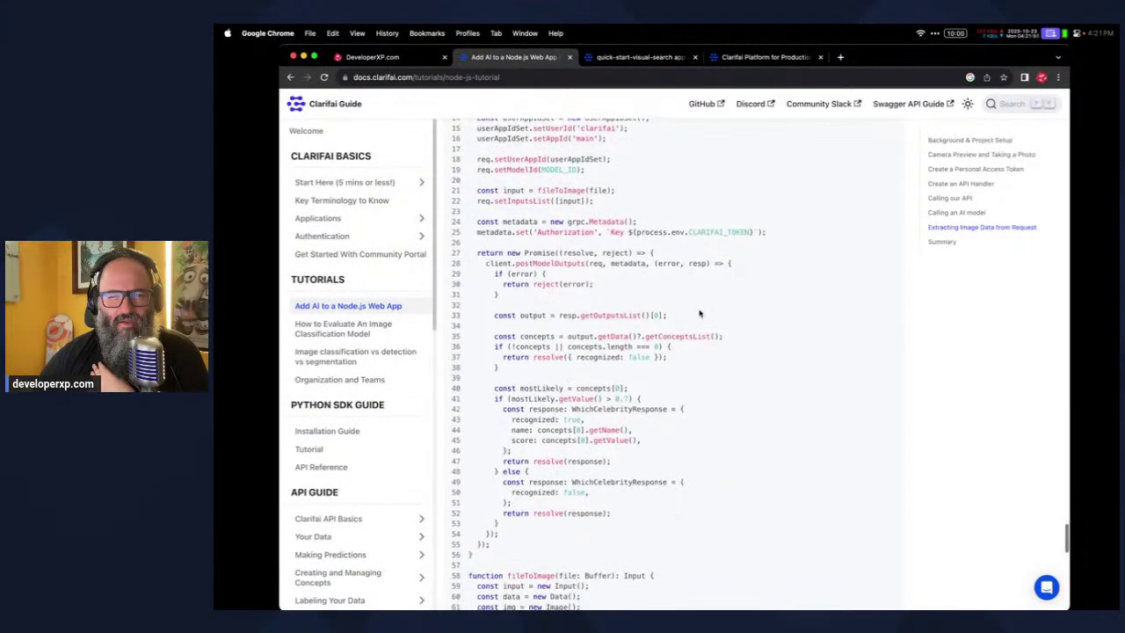
scroll(700, 314, down, 7)
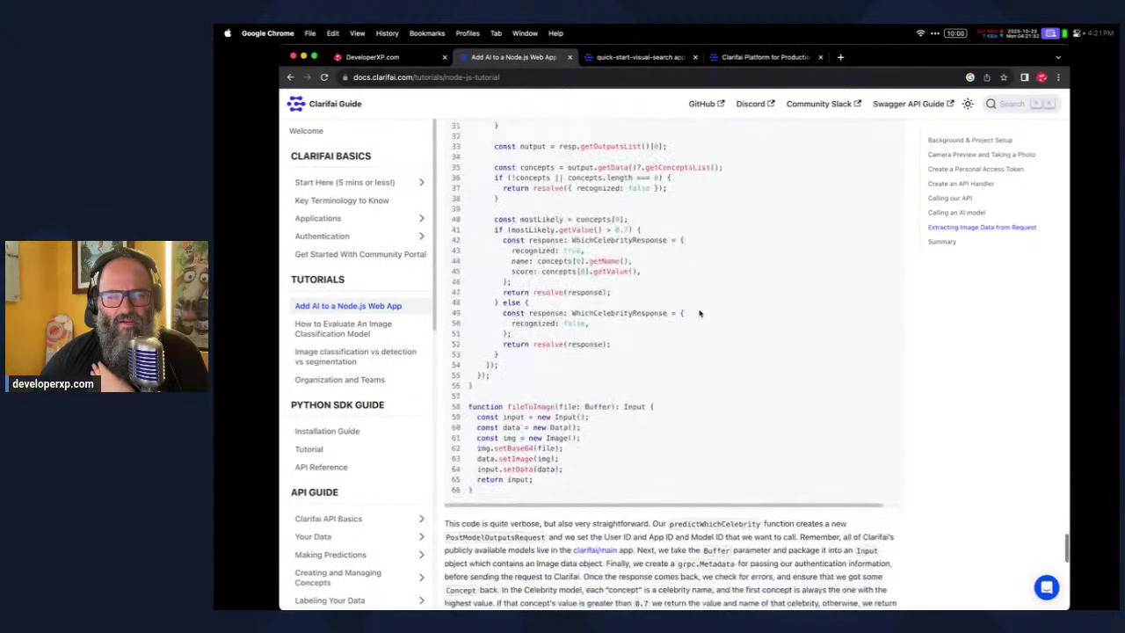
scroll(700, 313, down, 9)
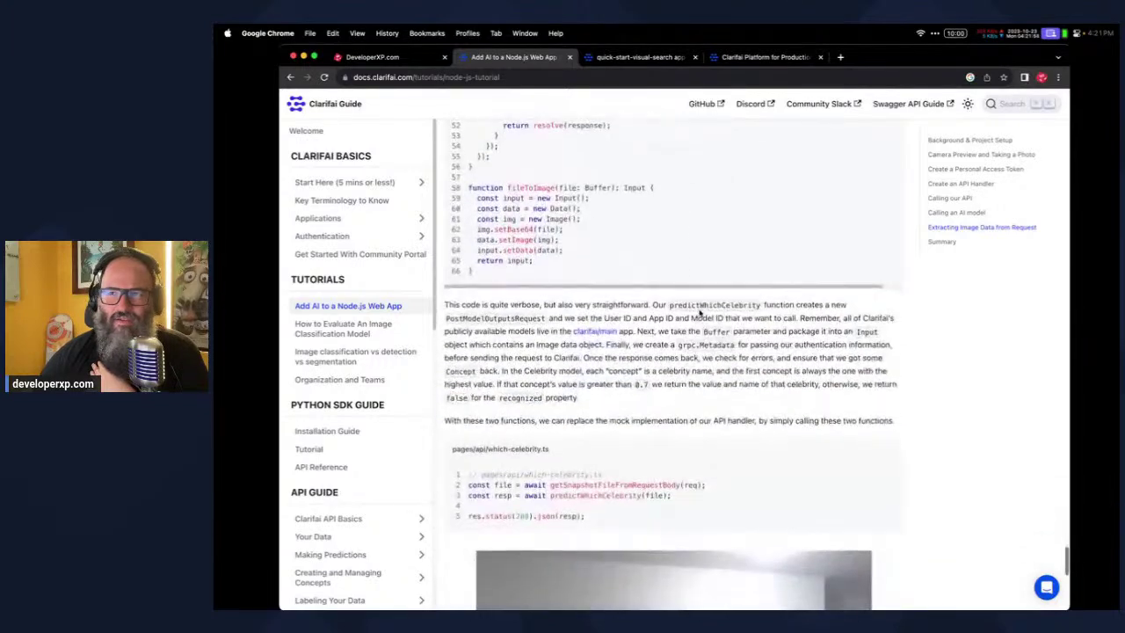
scroll(700, 313, down, 12)
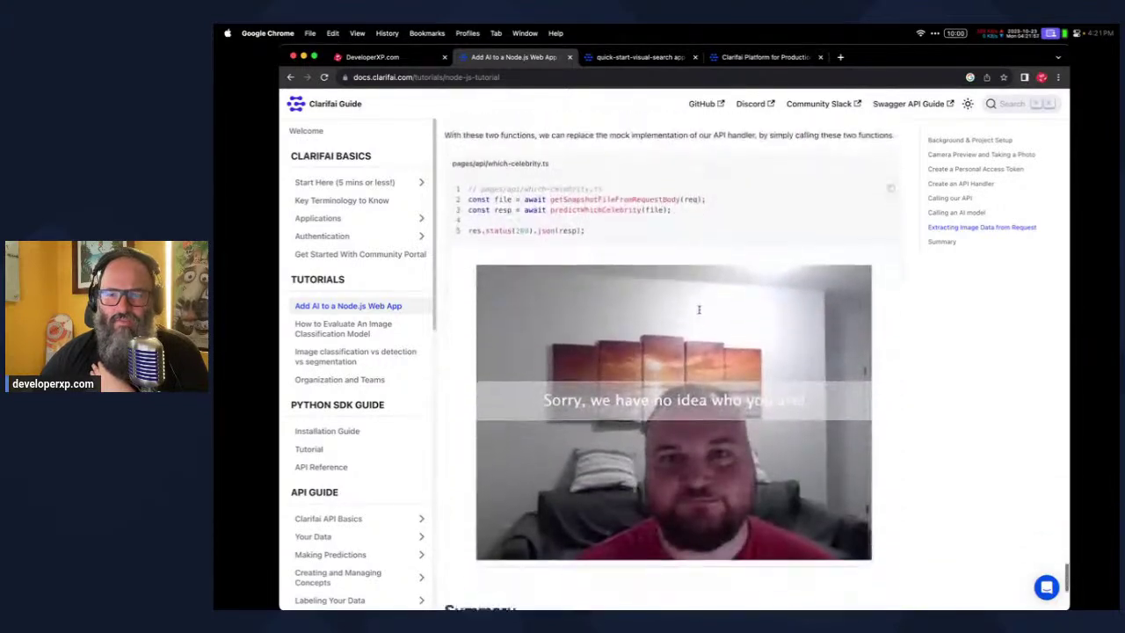
scroll(700, 311, down, 7)
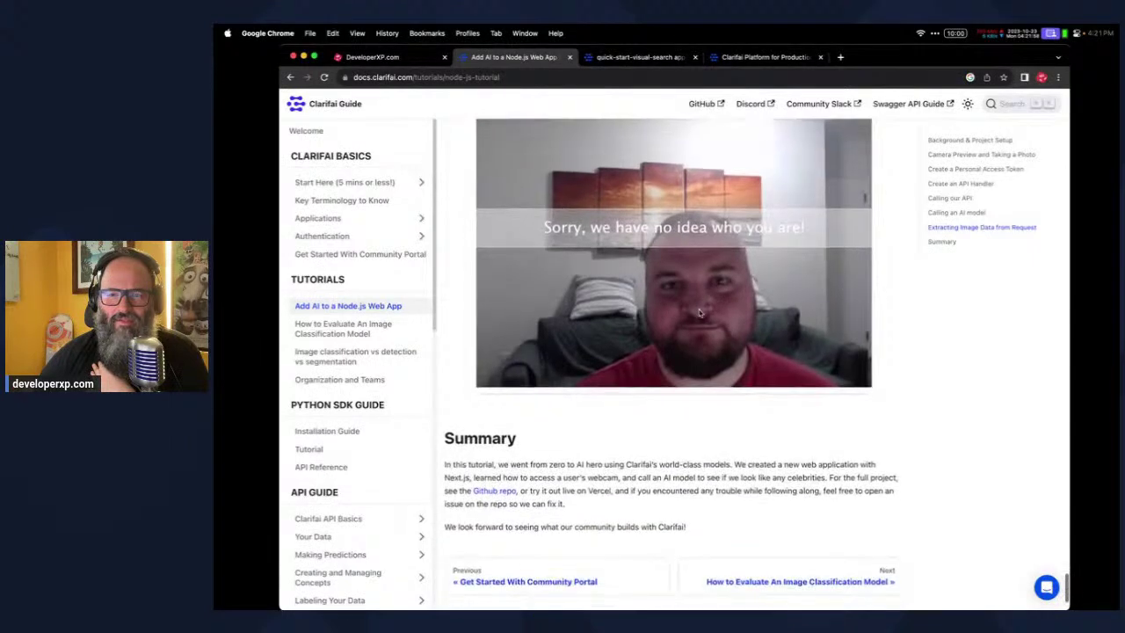
scroll(700, 313, down, 5)
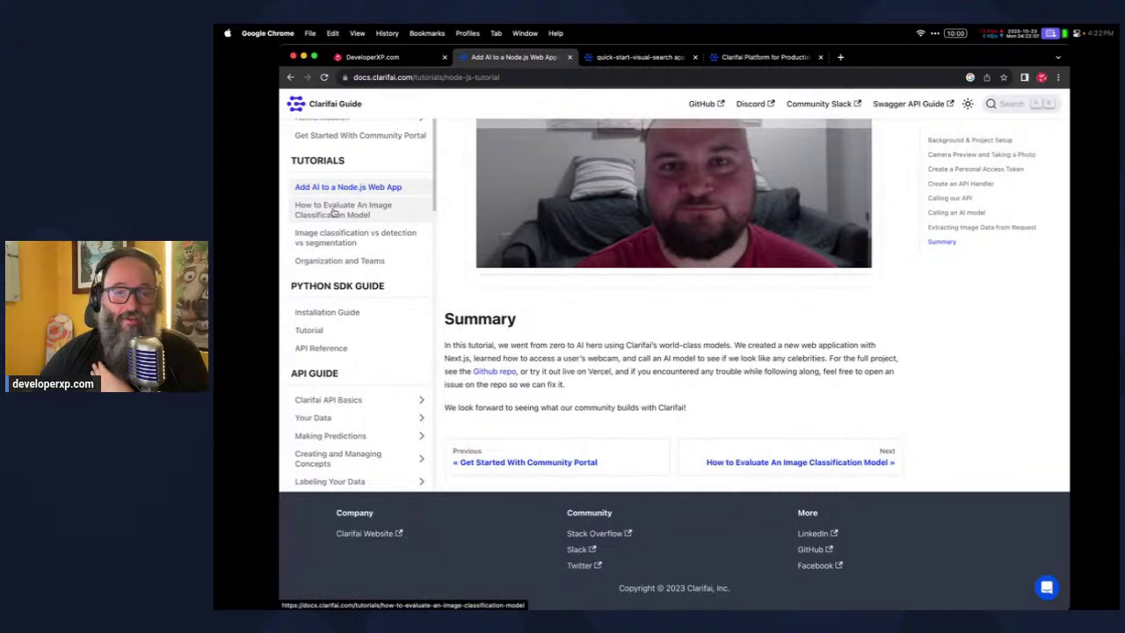
Open the How to Evaluate An Image Classification Model tutorial and skim its metrics sections from Accuracy through Confusion Matrix
click(334, 211)
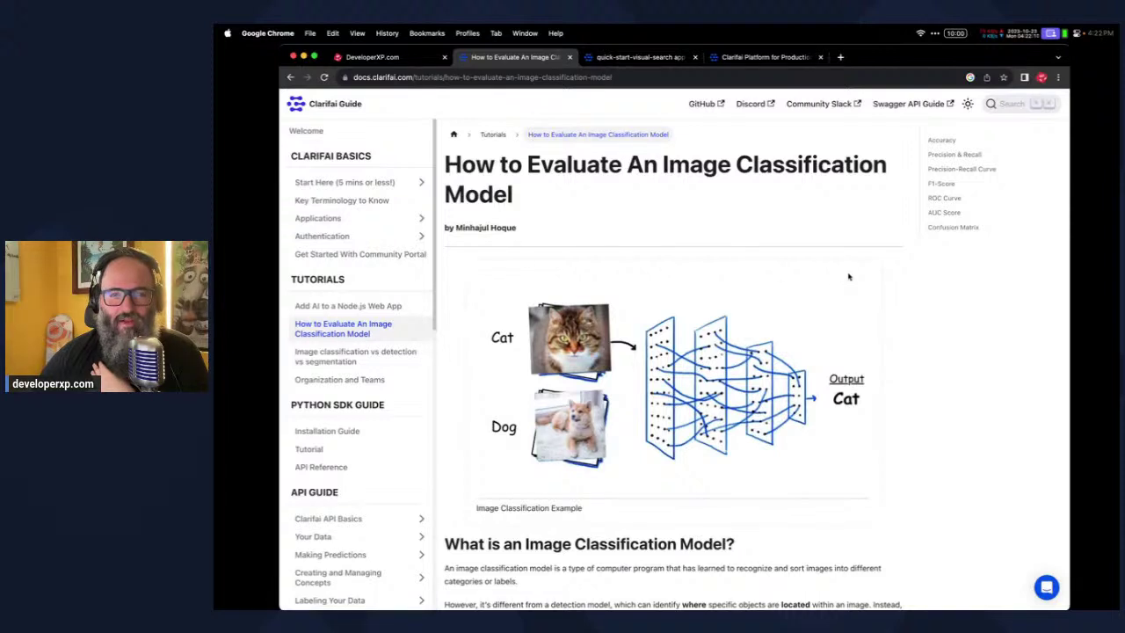
scroll(721, 211, down, 5)
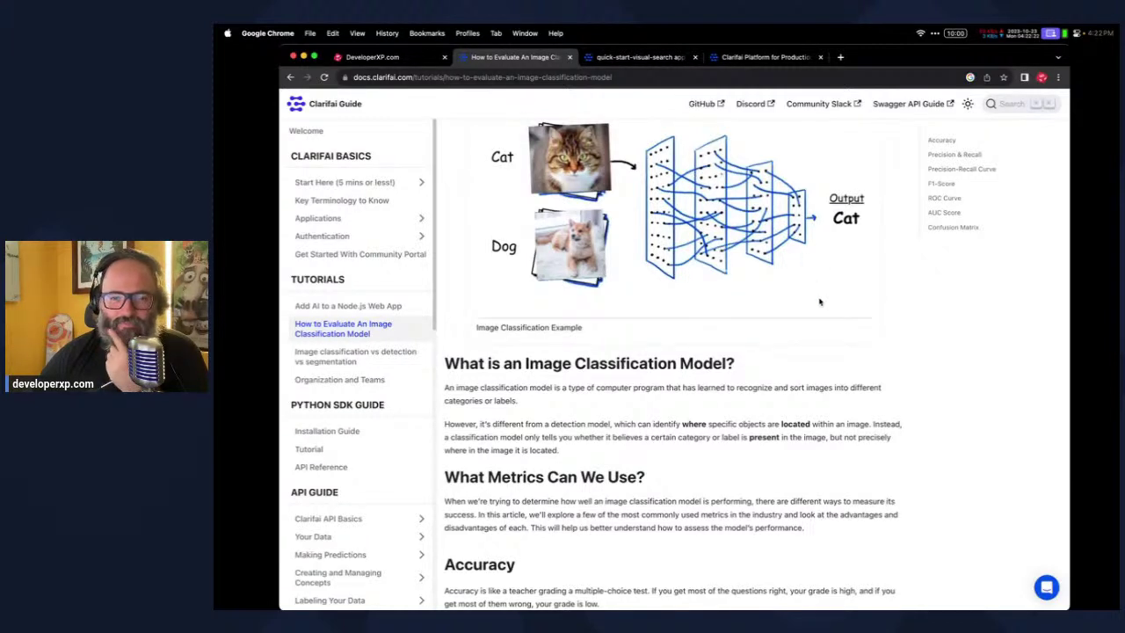
scroll(821, 352, down, 3)
scroll(822, 352, down, 5)
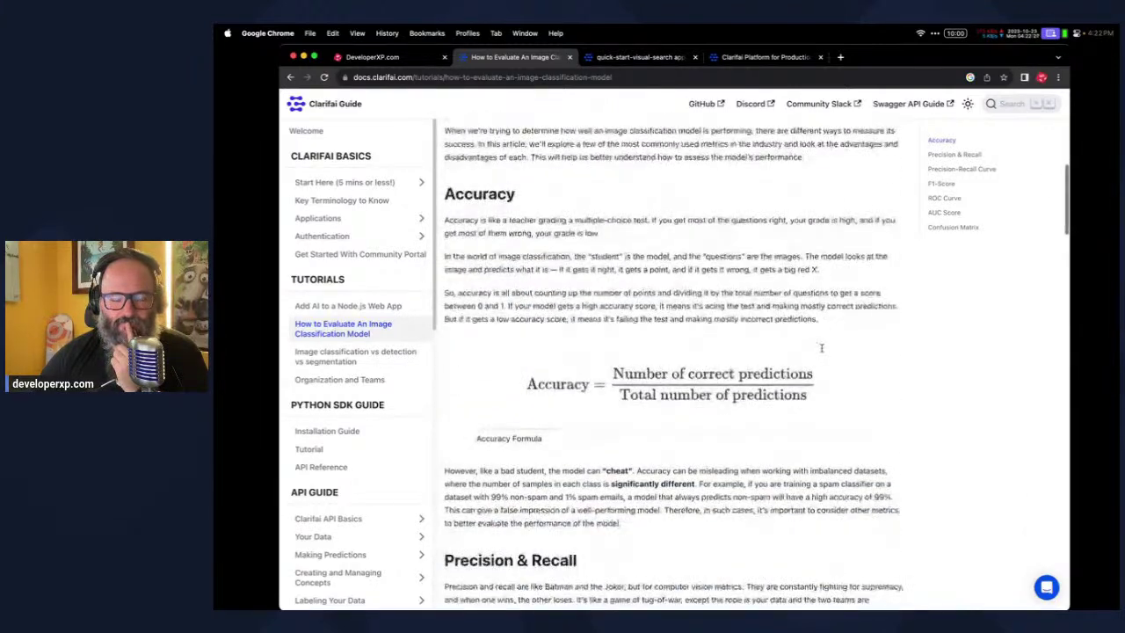
scroll(822, 350, down, 3)
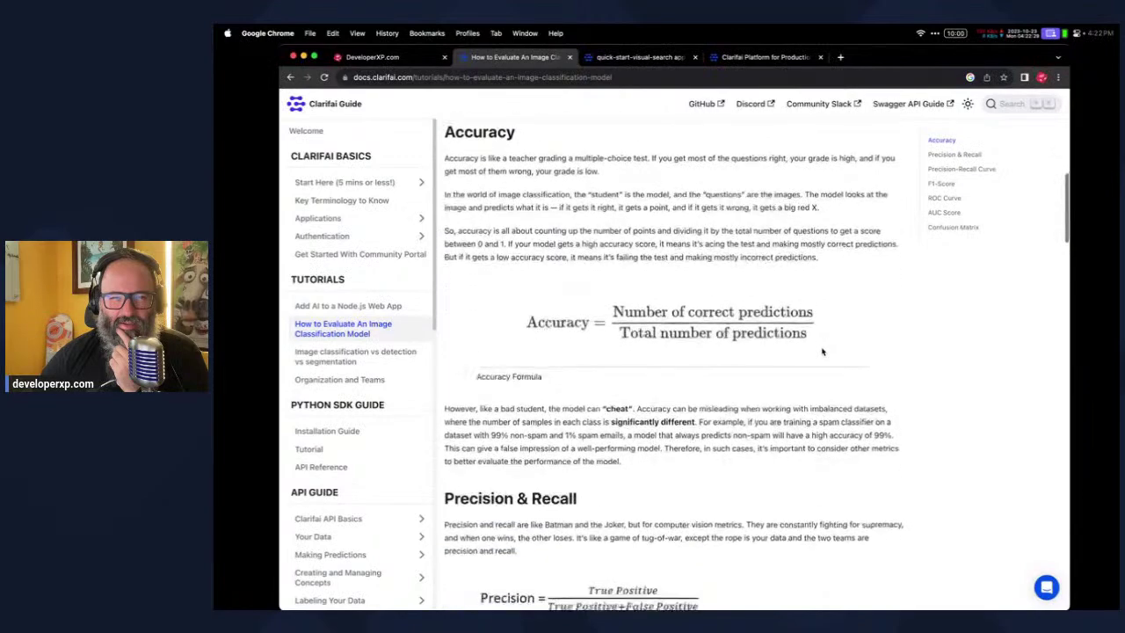
scroll(821, 352, down, 10)
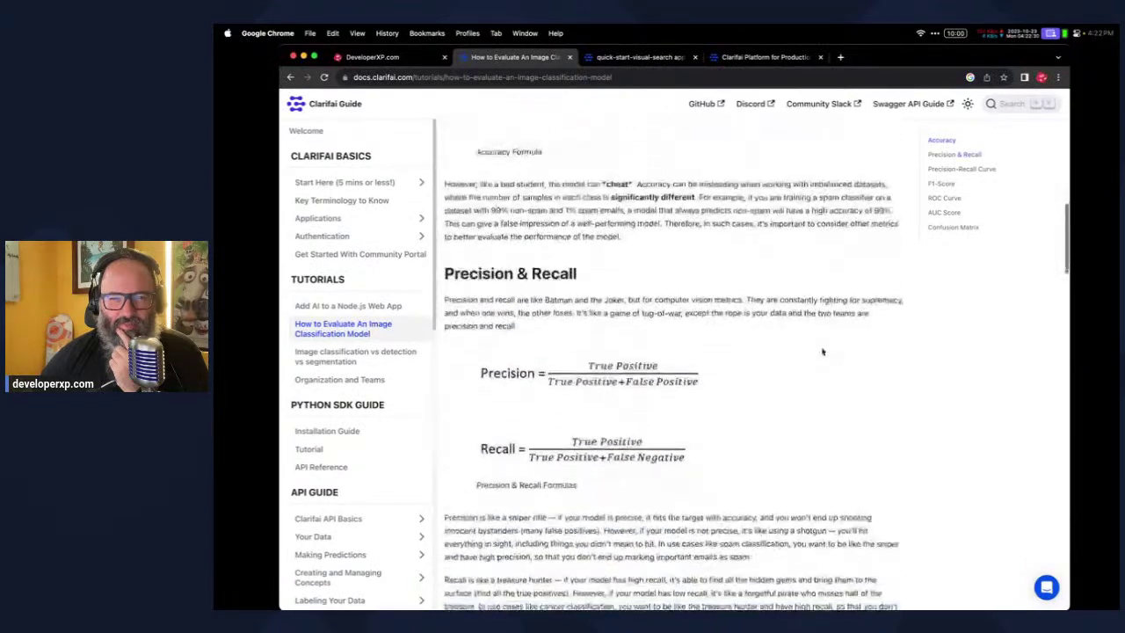
scroll(821, 348, down, 12)
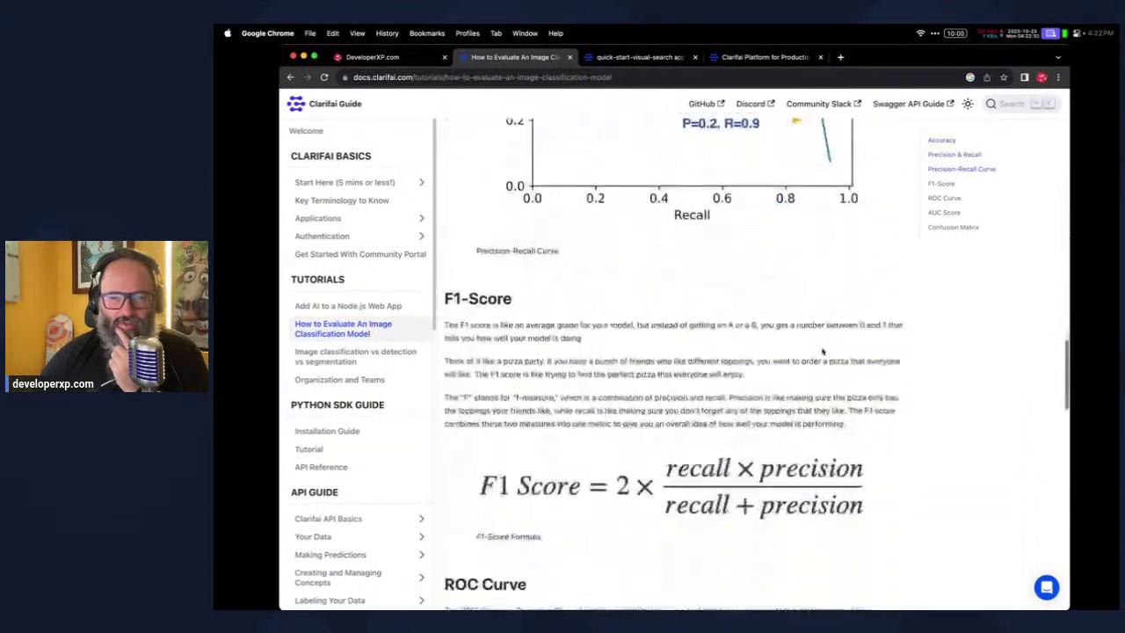
scroll(822, 350, down, 15)
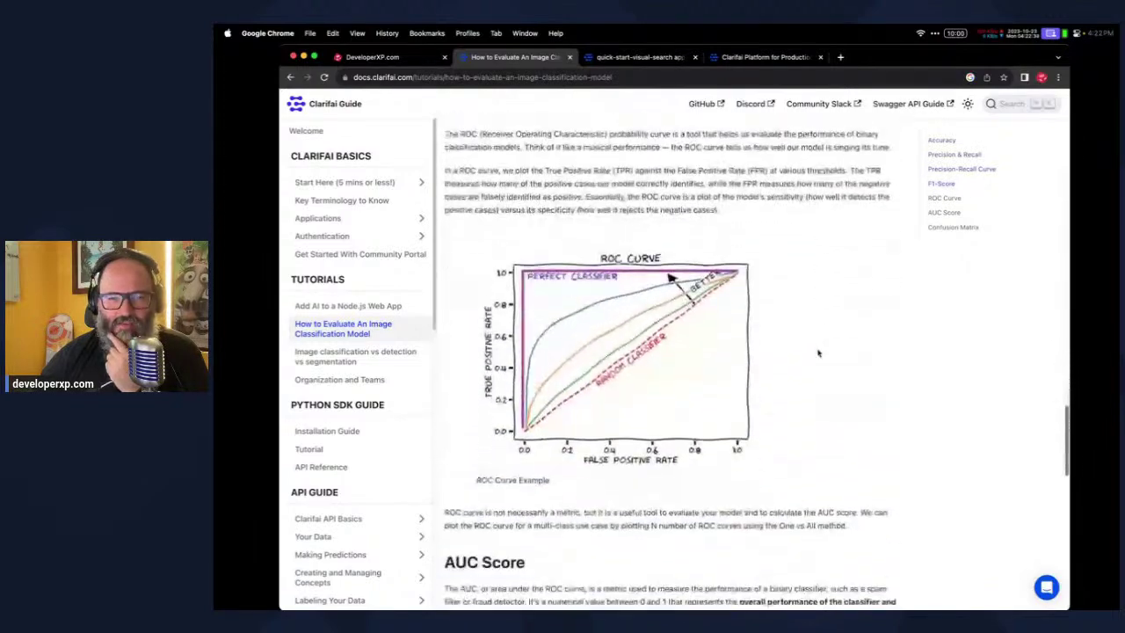
scroll(818, 352, down, 15)
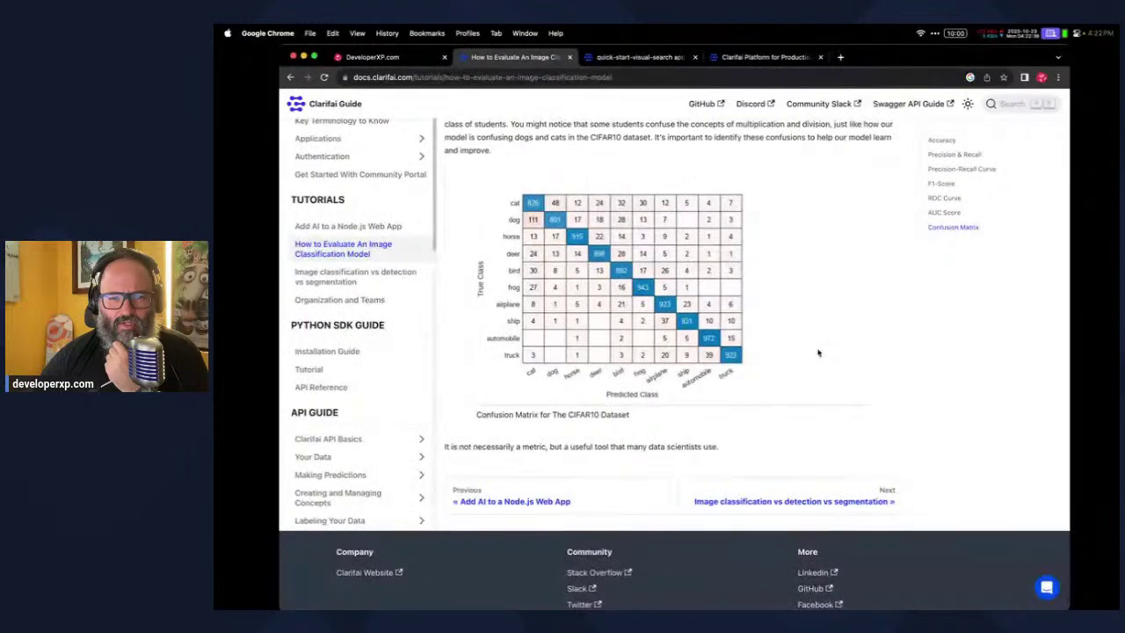
scroll(749, 390, down, 2)
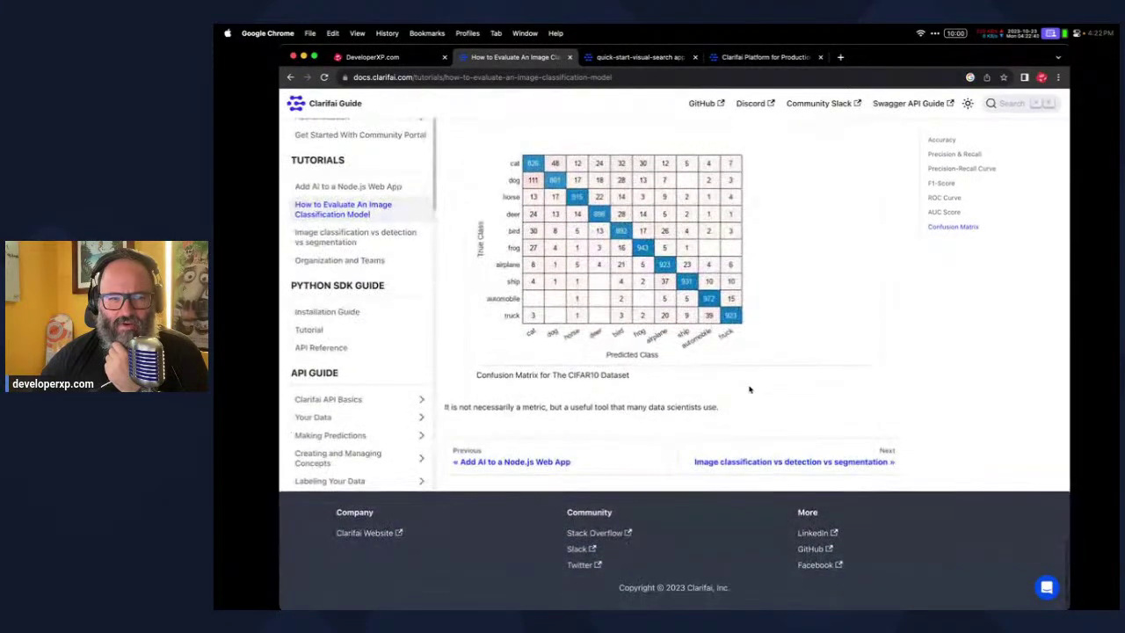
Review the image classification evaluation tutorial again from its introduction, ending at the Confusion Matrix explanation and CIFAR10 table
scroll(749, 389, up, 20)
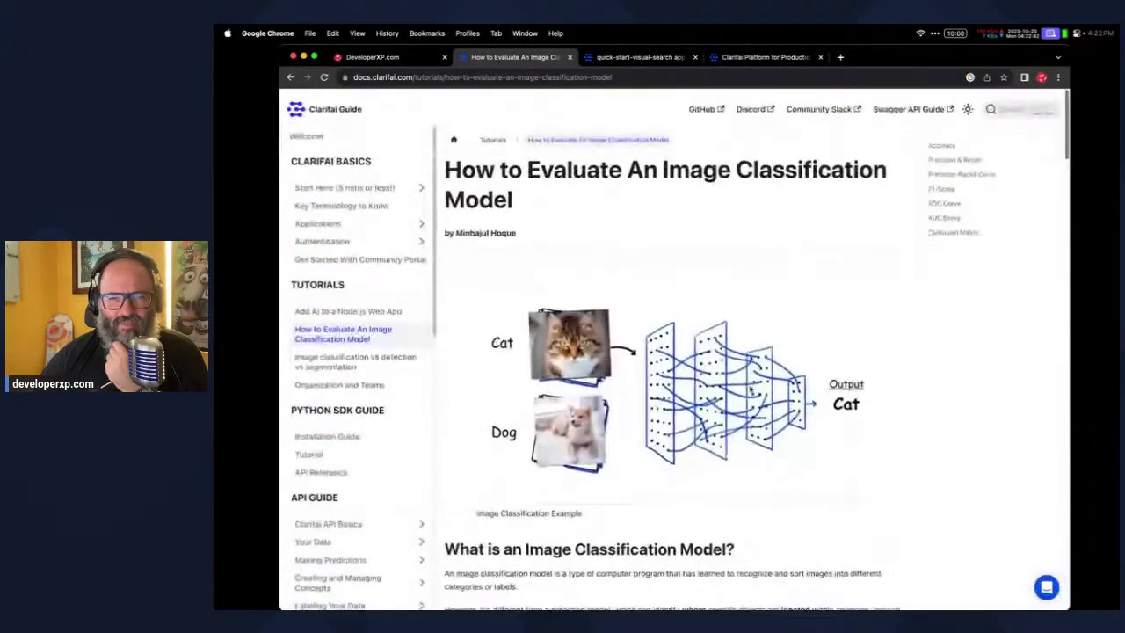
scroll(752, 391, down, 7)
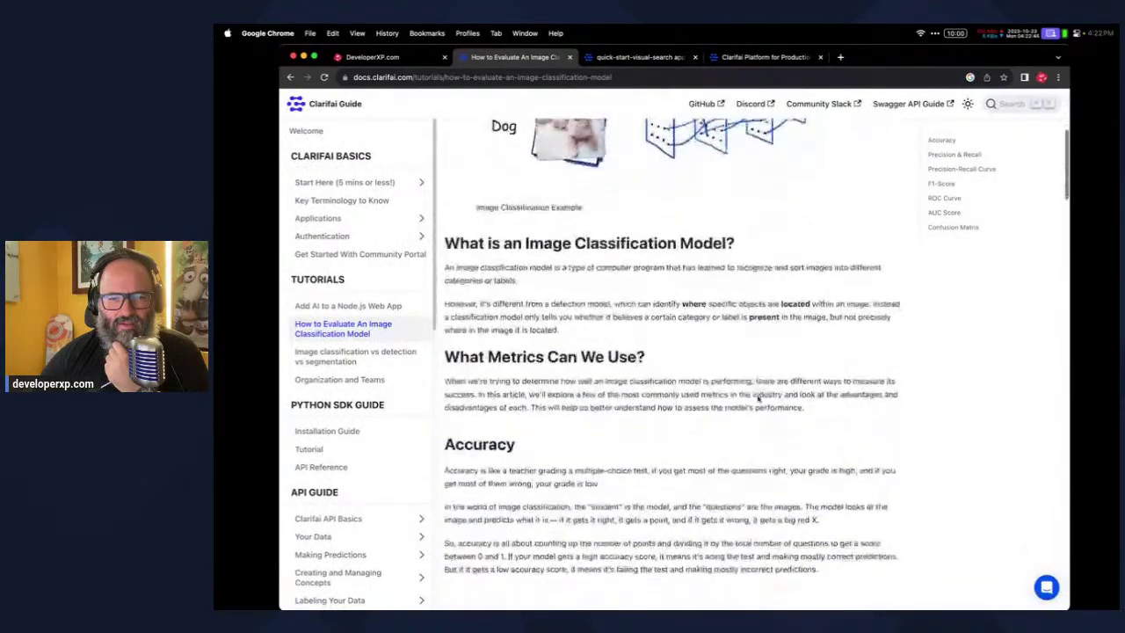
scroll(758, 398, down, 4)
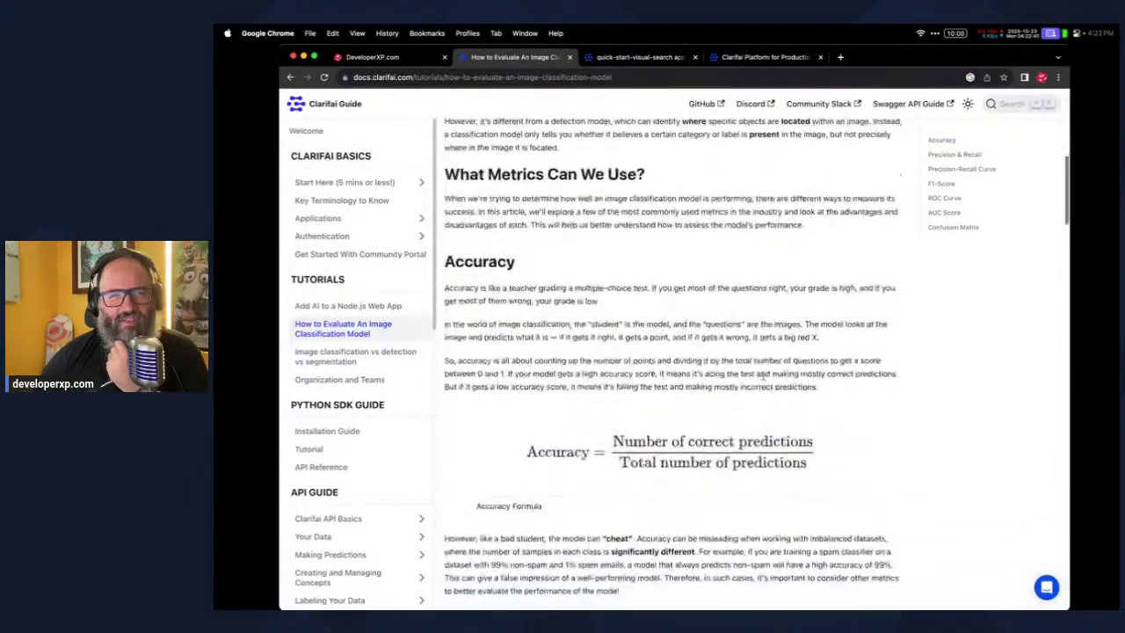
scroll(760, 375, down, 11)
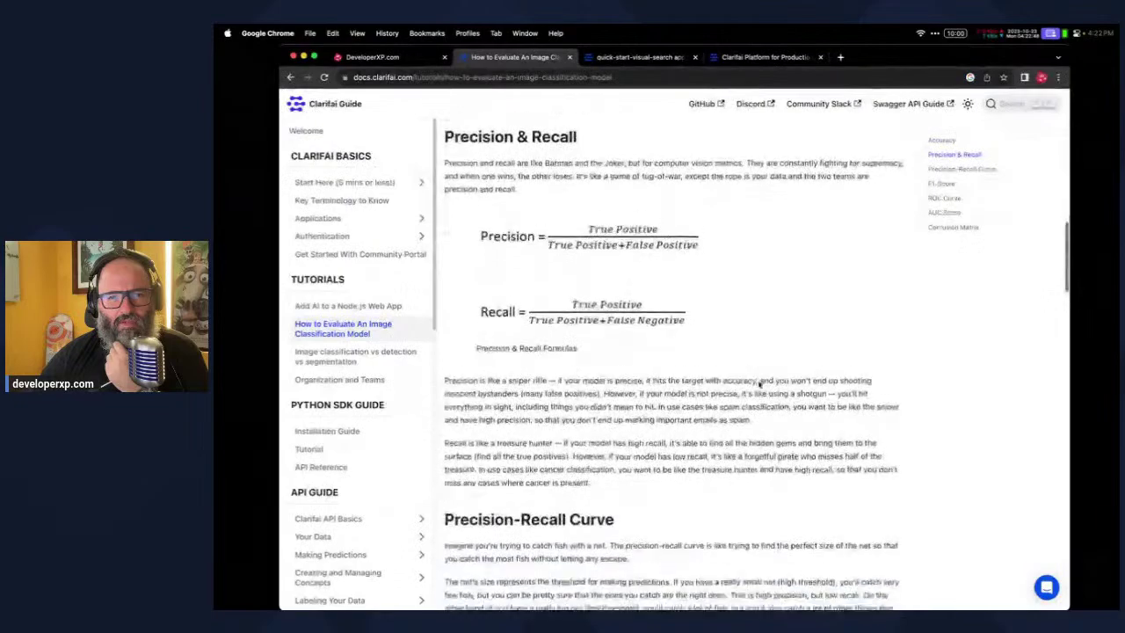
scroll(760, 383, down, 20)
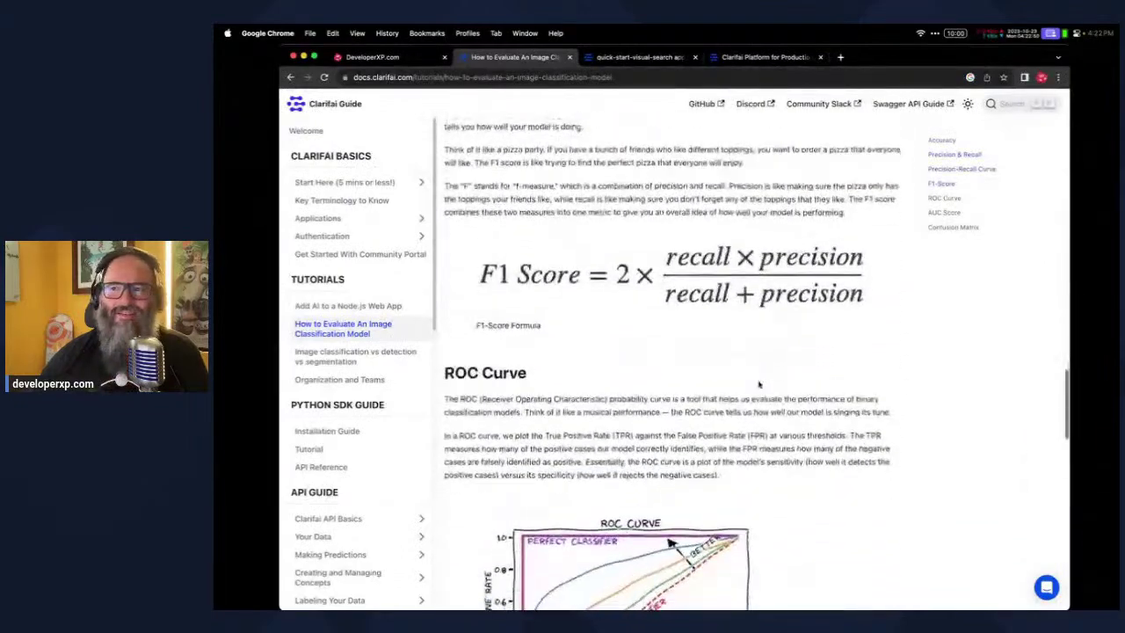
scroll(758, 384, down, 9)
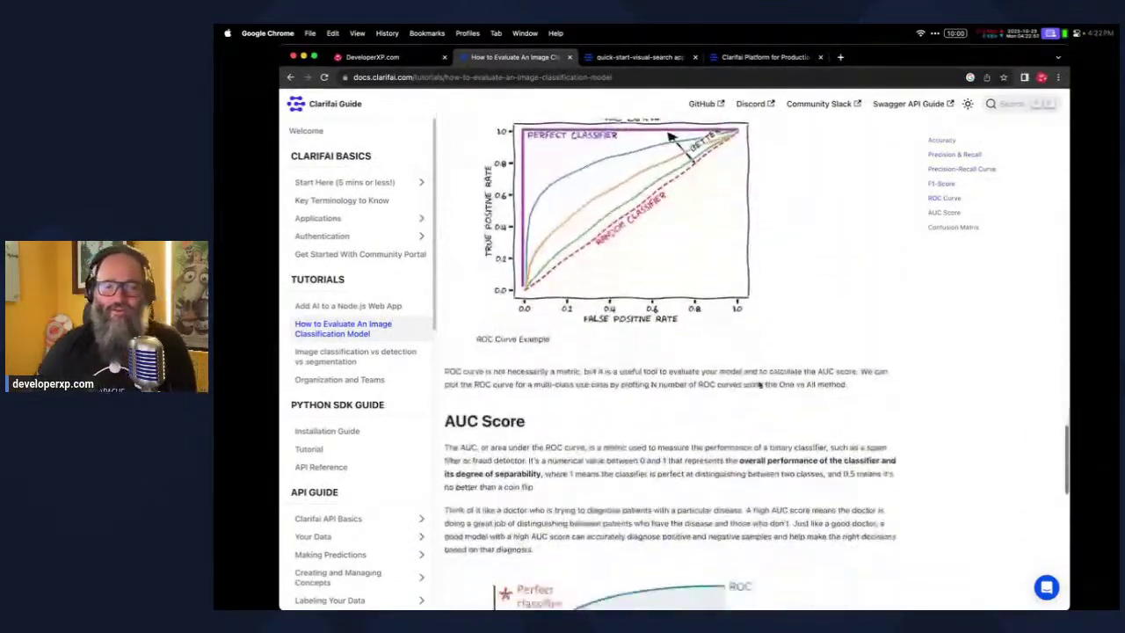
scroll(758, 383, down, 20)
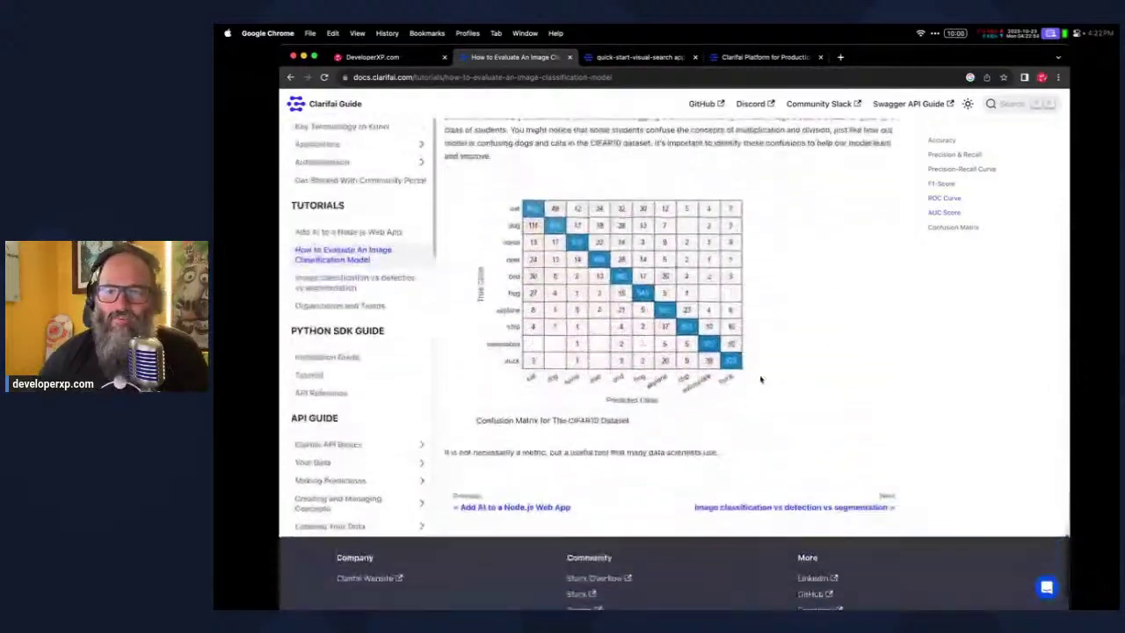
scroll(794, 326, up, 4)
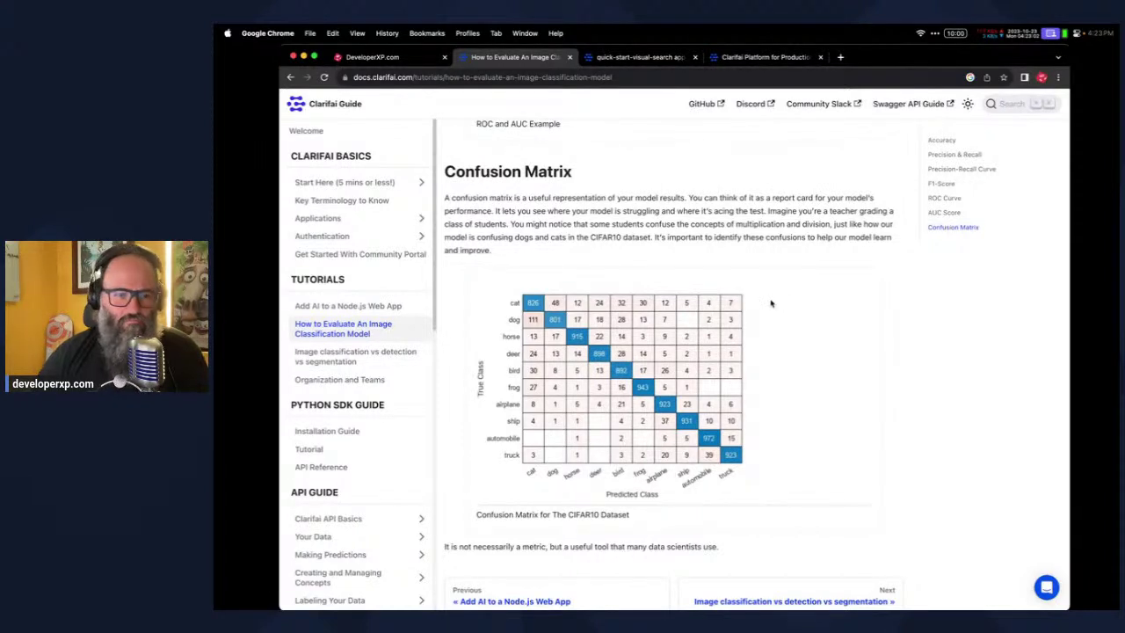
Open the Image classification vs detection vs segmentation tutorial and skim its classification, object detection and segmentation sections
click(361, 360)
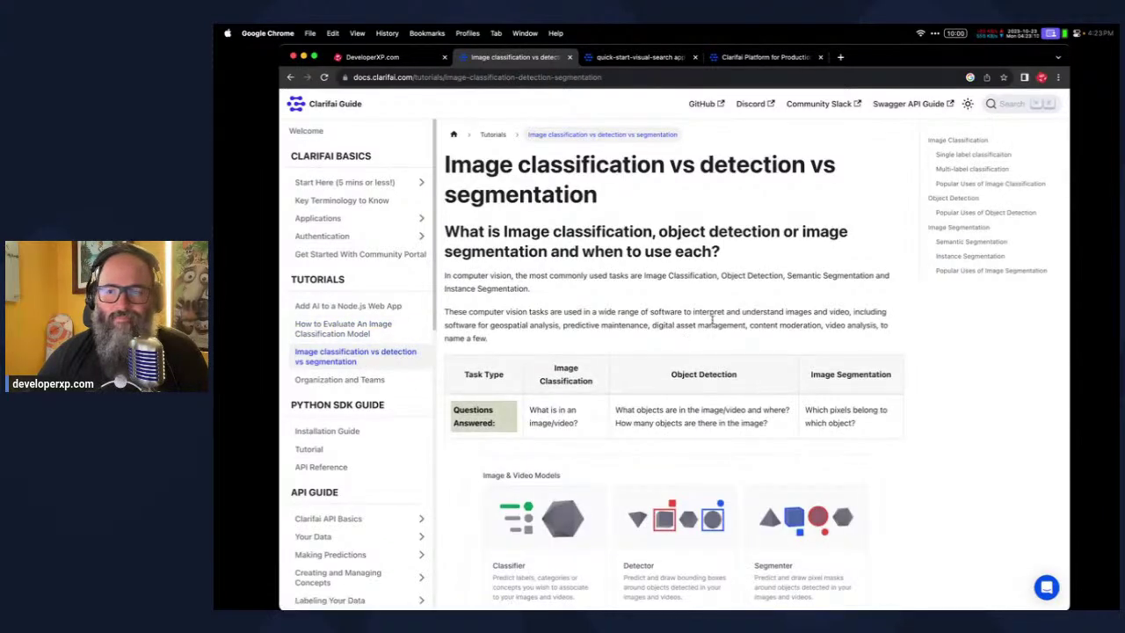
scroll(821, 309, down, 6)
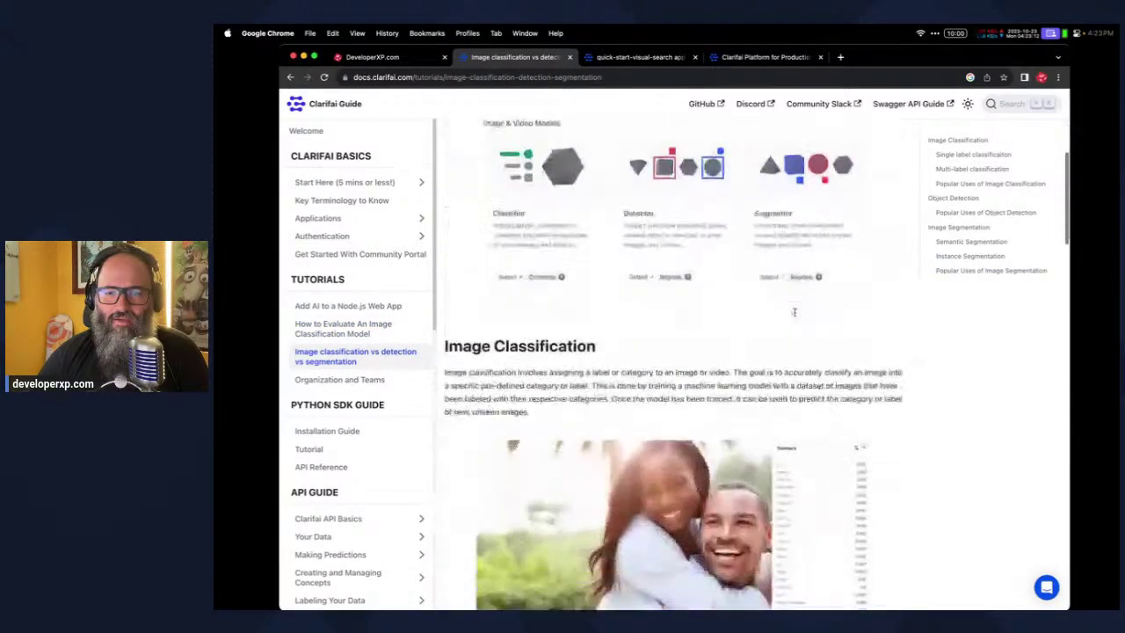
scroll(749, 297, down, 3)
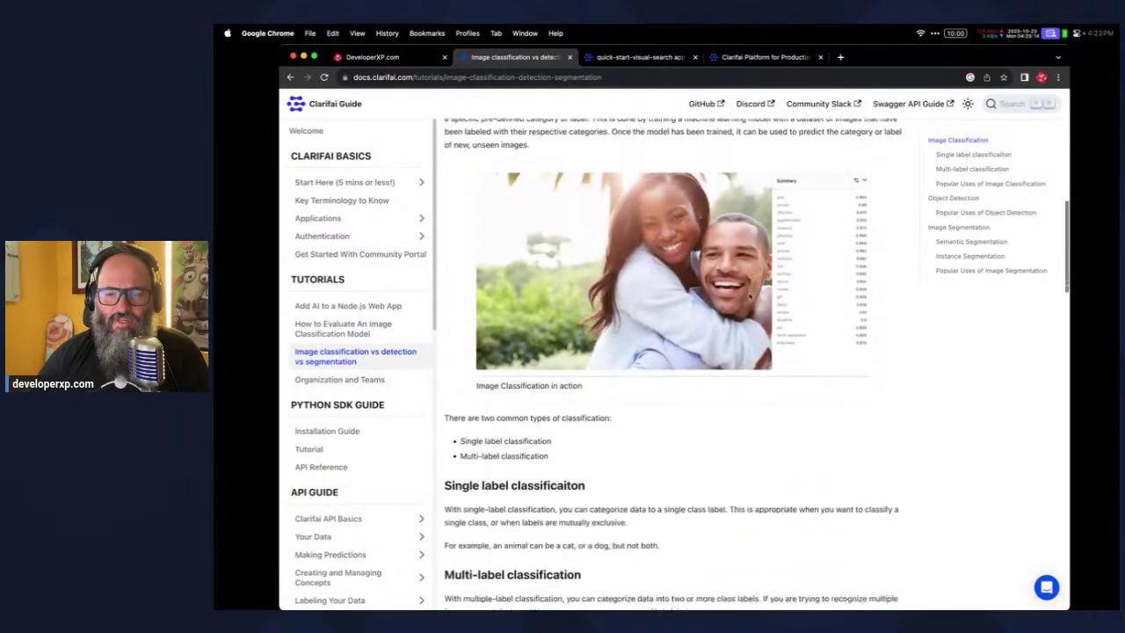
scroll(749, 297, down, 15)
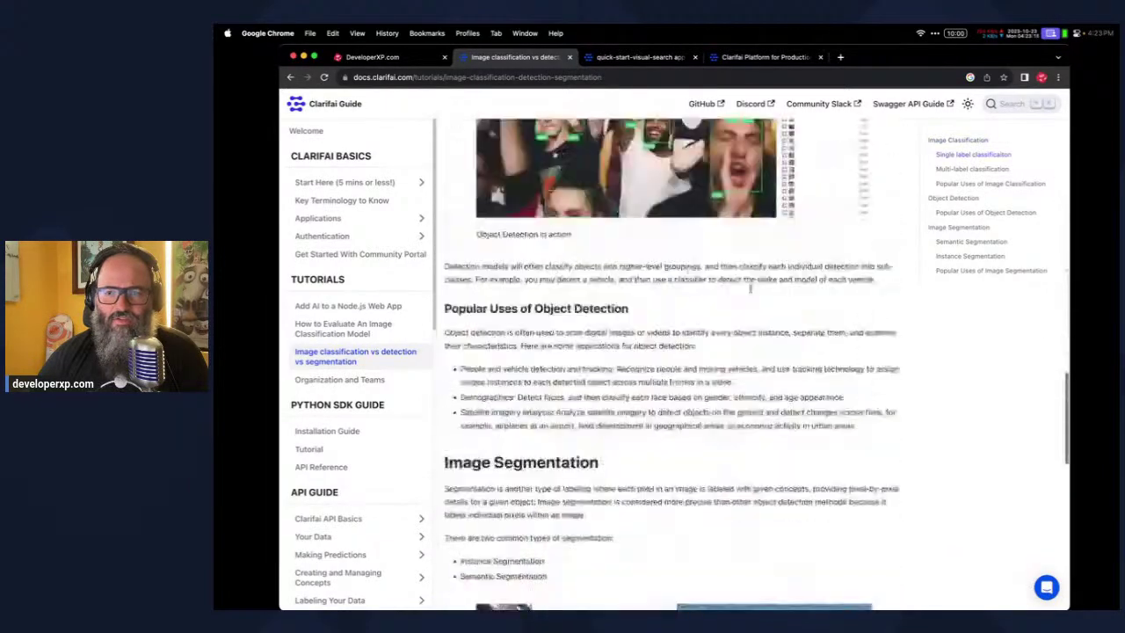
scroll(751, 292, down, 5)
scroll(751, 293, up, 20)
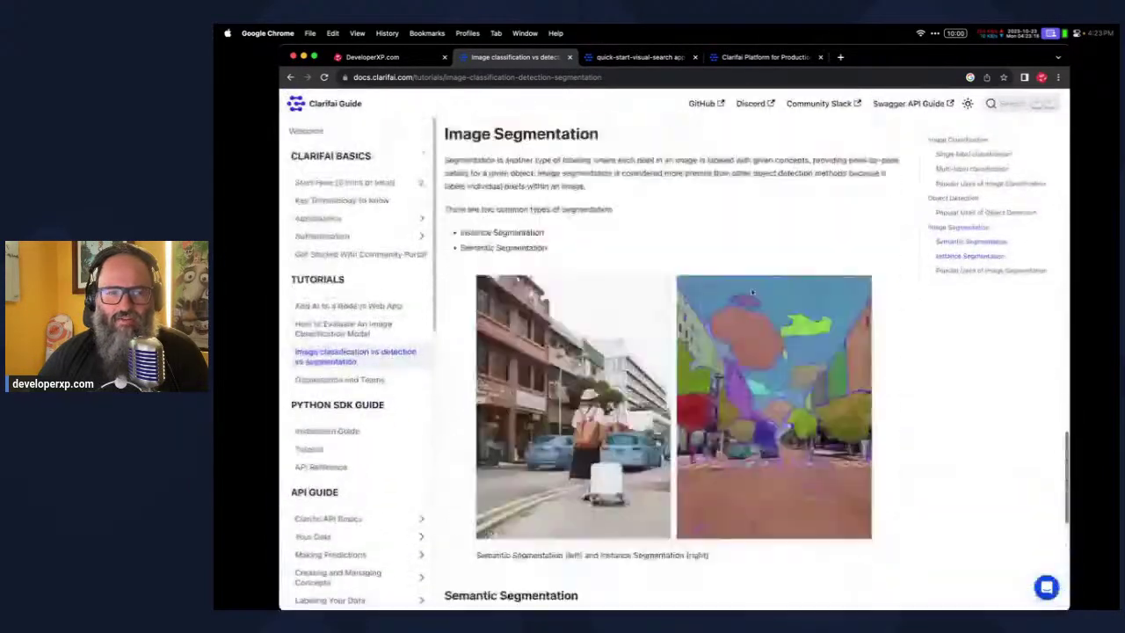
scroll(751, 293, up, 5)
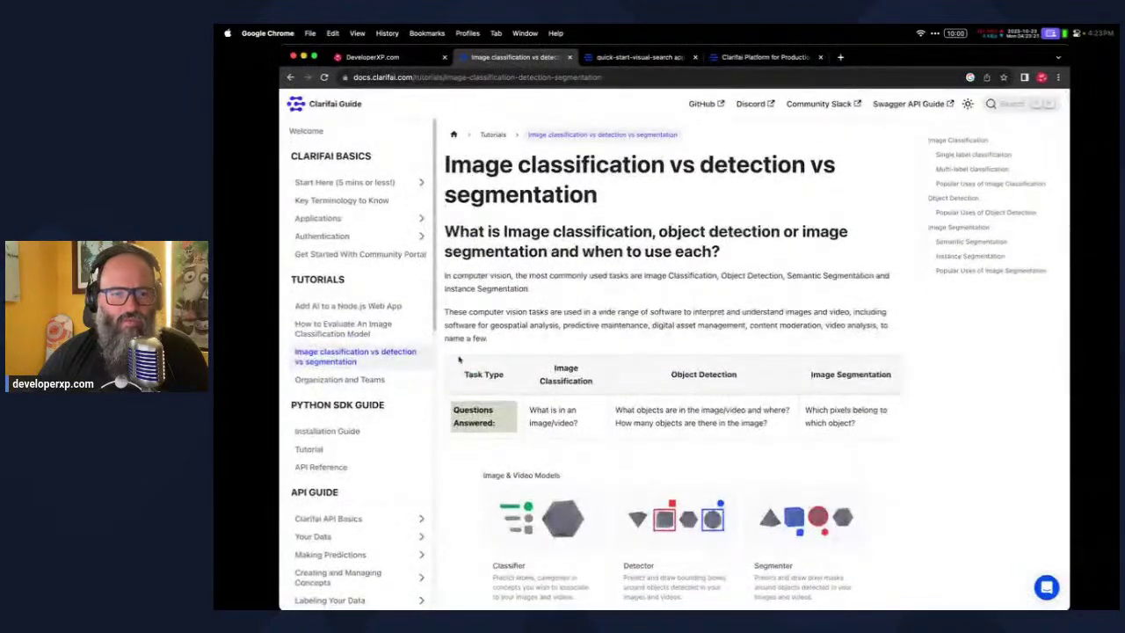
Open Clarifai API Basics in the API Guide and review its request types and client library recommendation
scroll(361, 379, down, 1)
scroll(360, 379, down, 3)
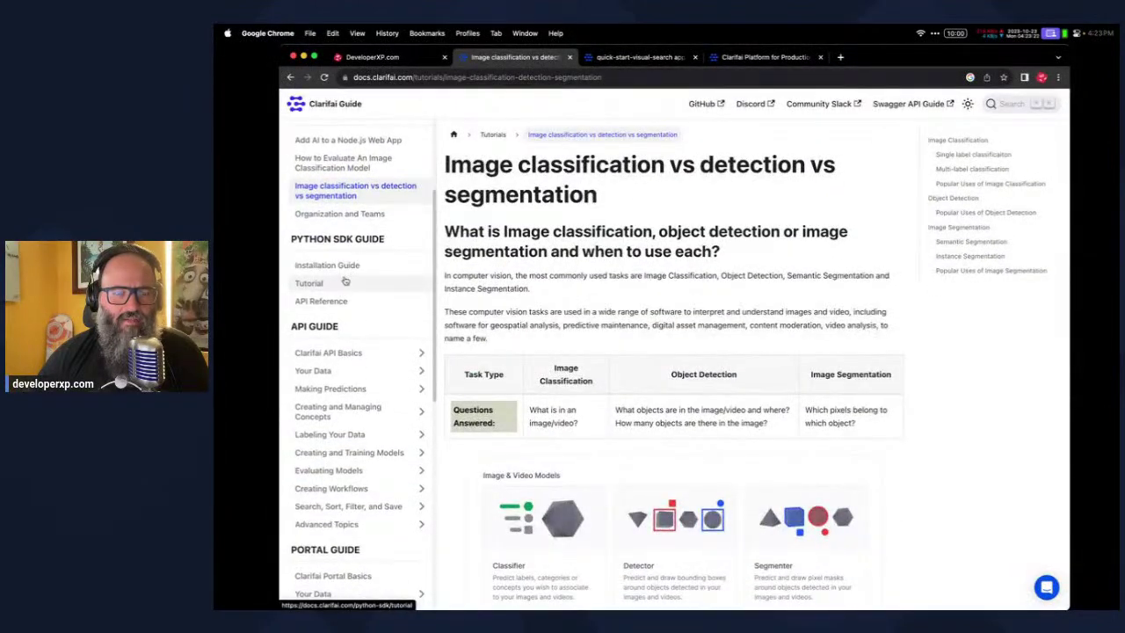
click(348, 355)
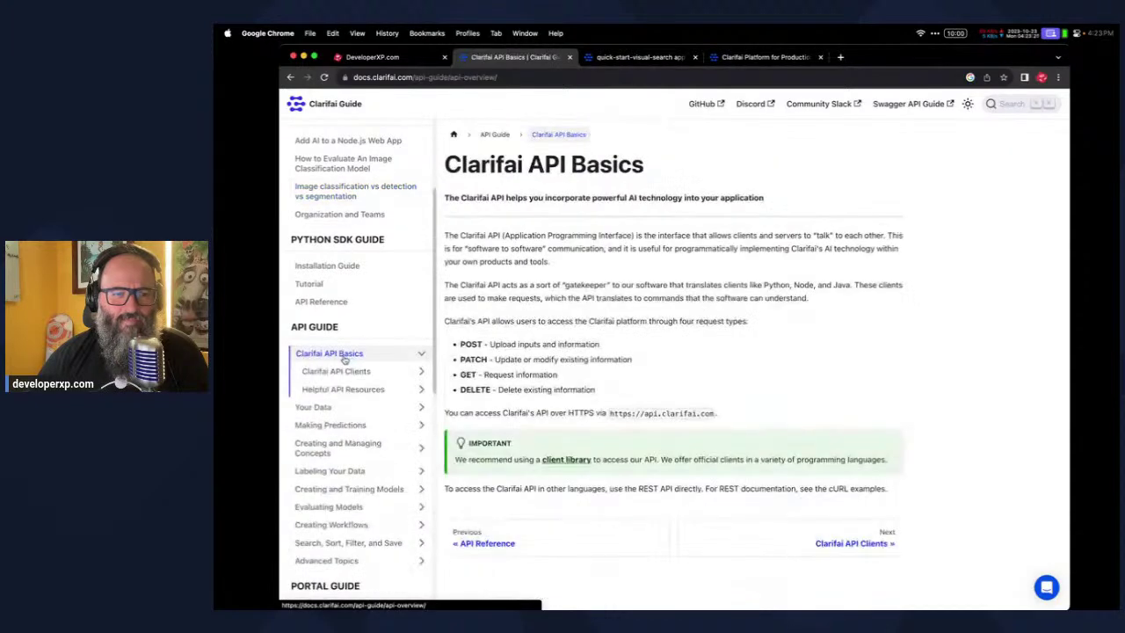
scroll(345, 360, down, 3)
scroll(815, 346, down, 2)
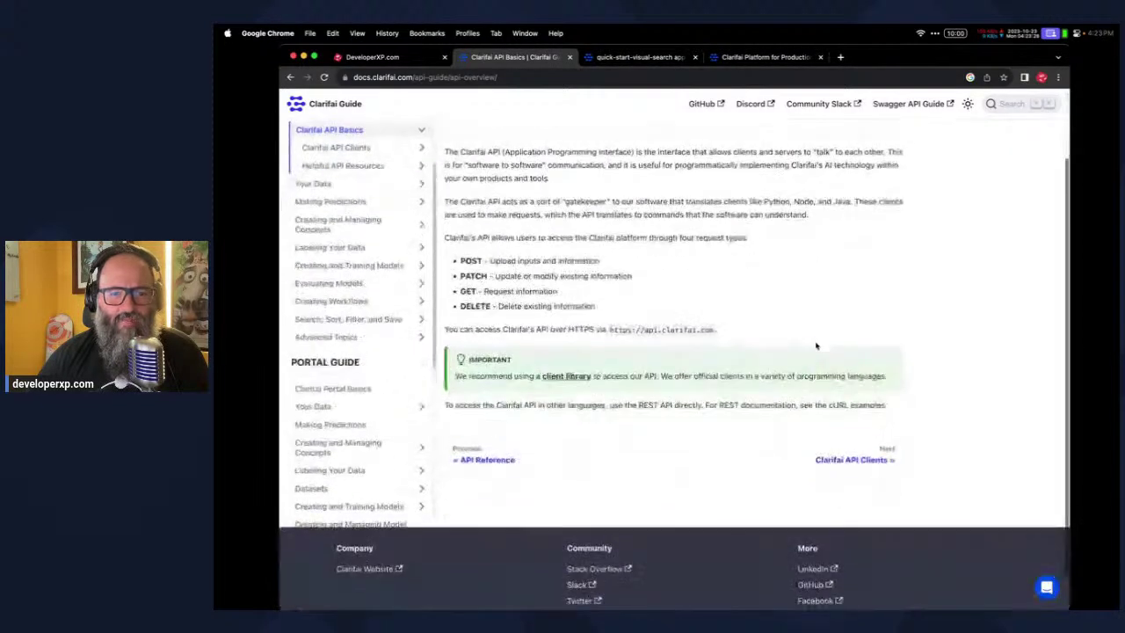
scroll(815, 346, up, 2)
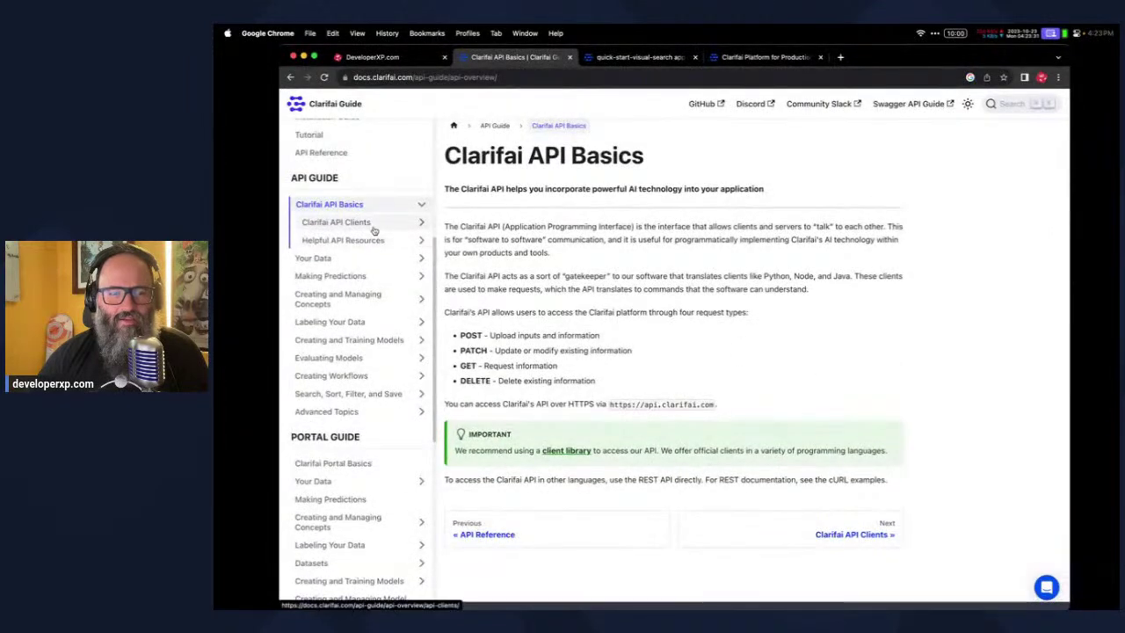
View the Clarifai API Clients list, check the Clarifai NodeJS client's GitHub repository, and close the repository page
click(373, 227)
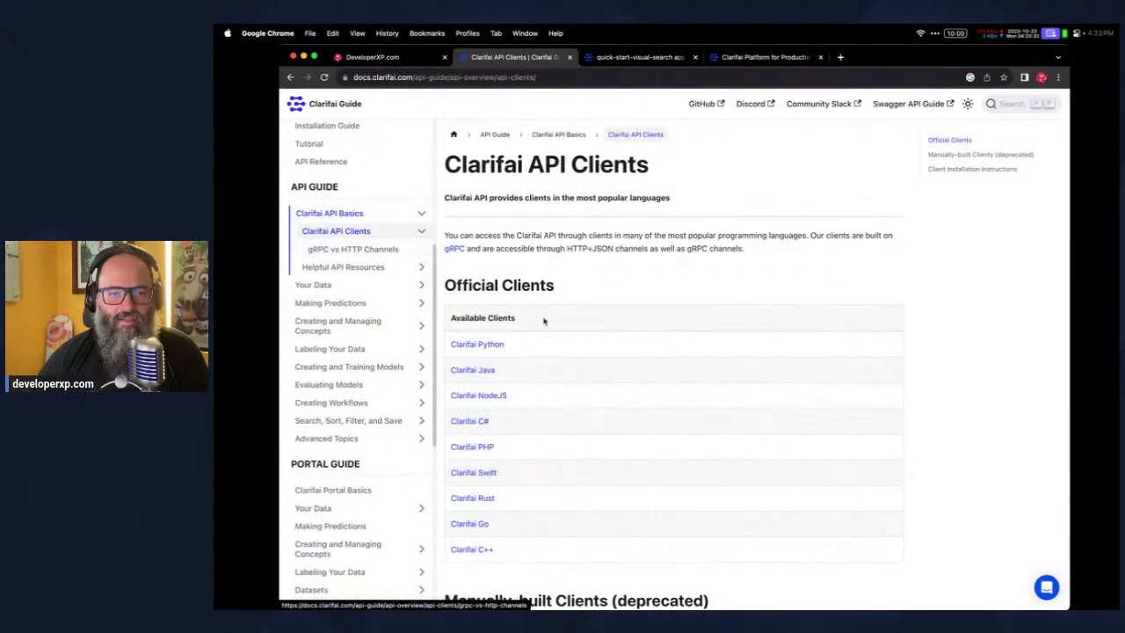
click(475, 398)
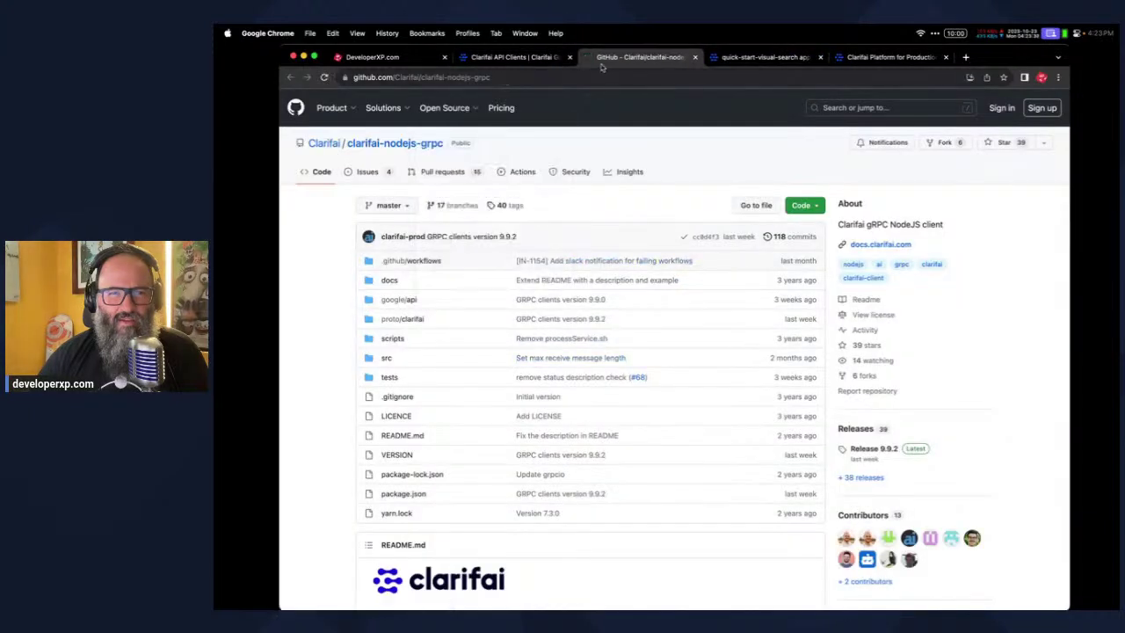
click(694, 57)
Open gRPC vs HTTP Channels and read its introduction, comparison table and Cutting edge performance section, highlighting the word "Amada"
click(369, 248)
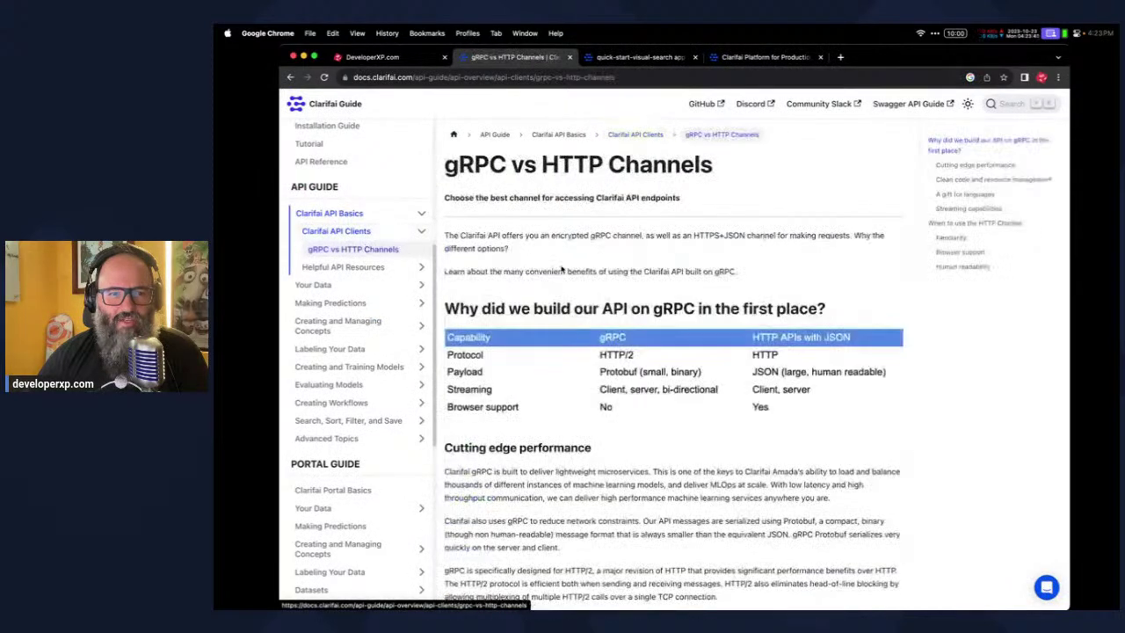
triple_click(476, 236)
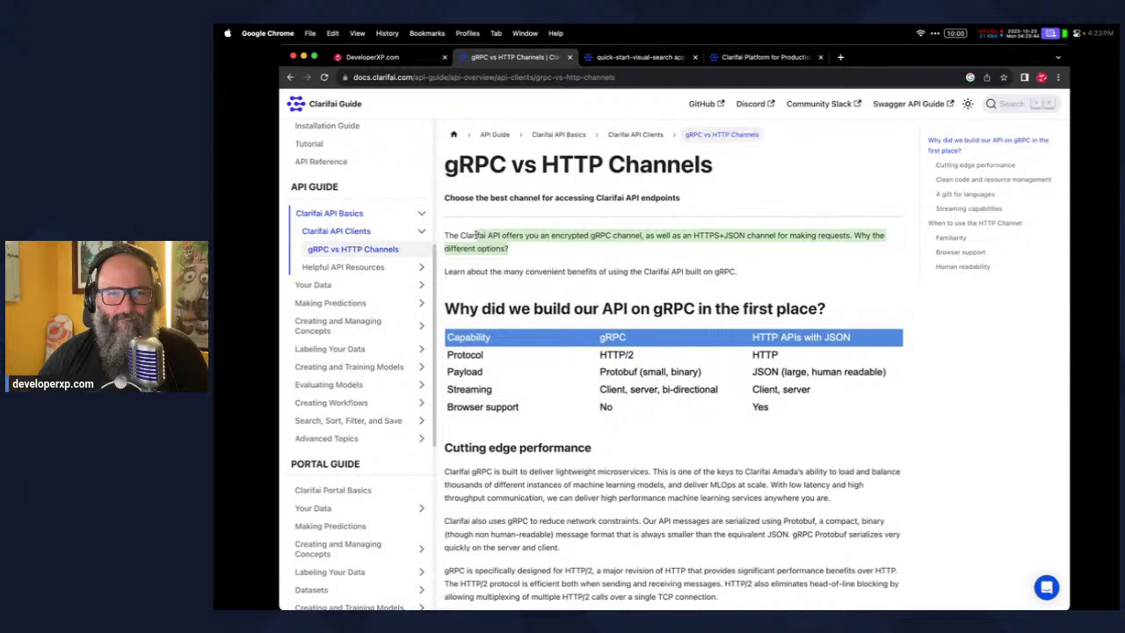
click(513, 256)
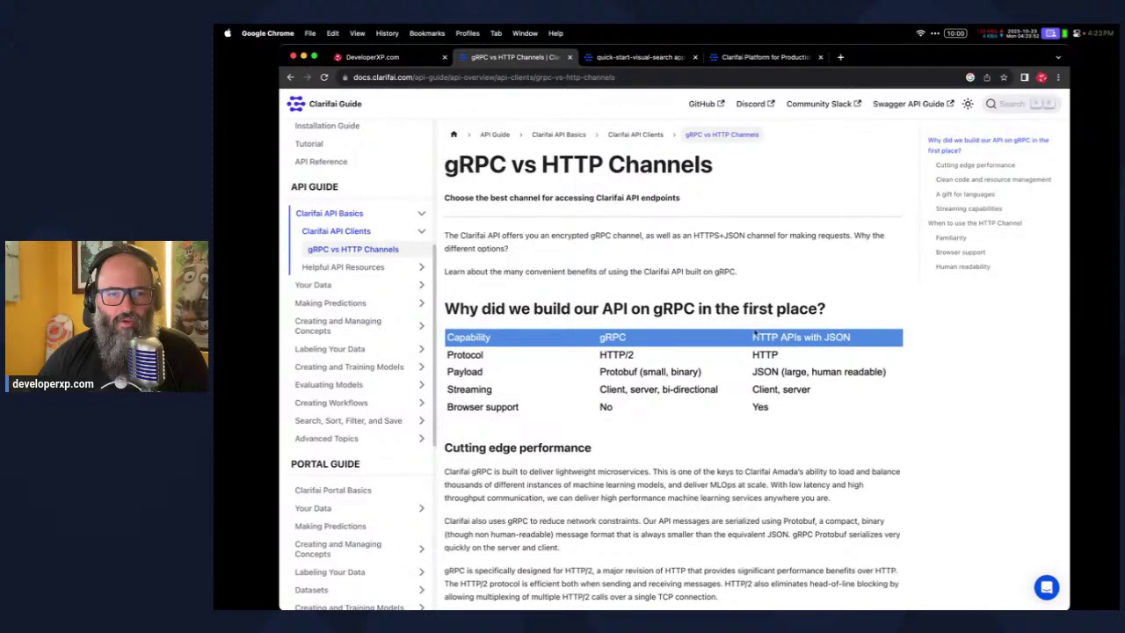
scroll(754, 334, down, 4)
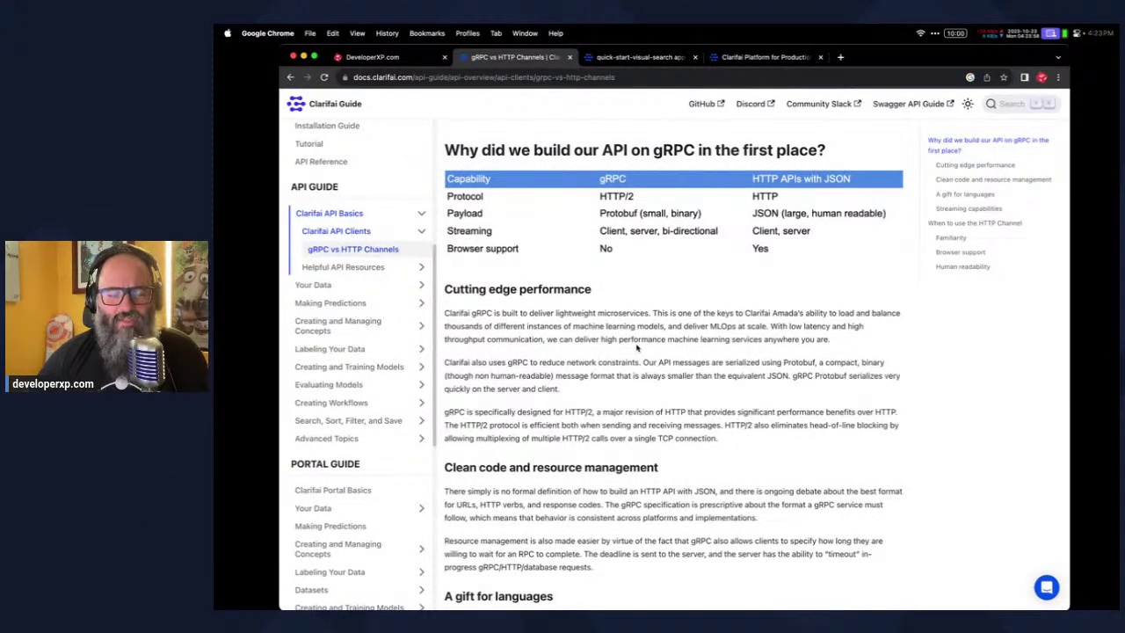
drag(446, 313, 853, 313)
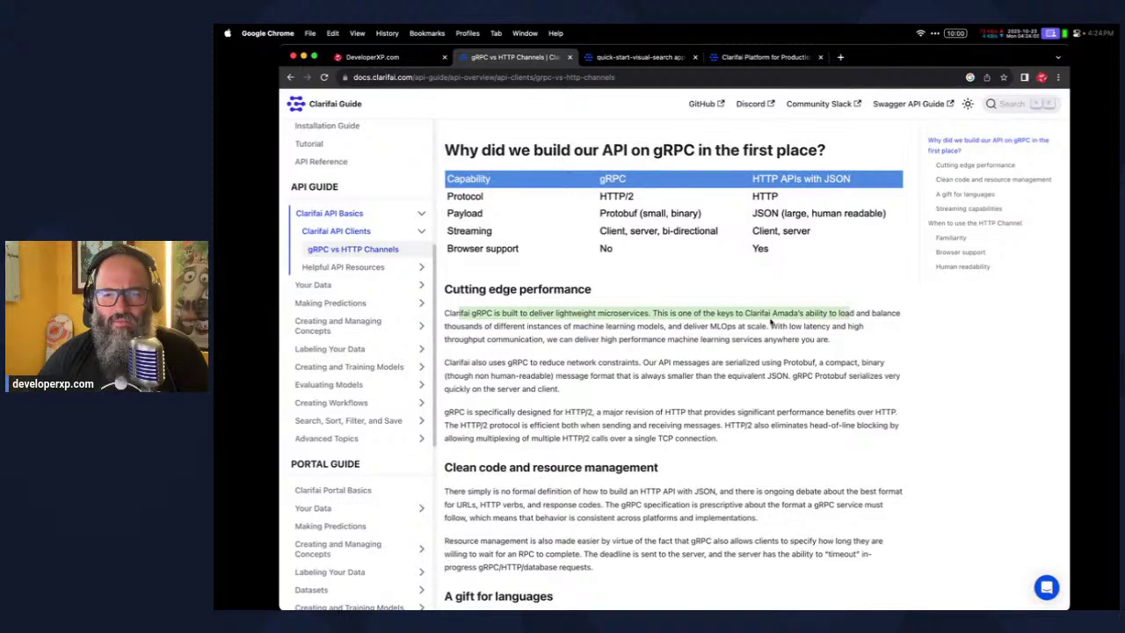
drag(772, 314, 800, 312)
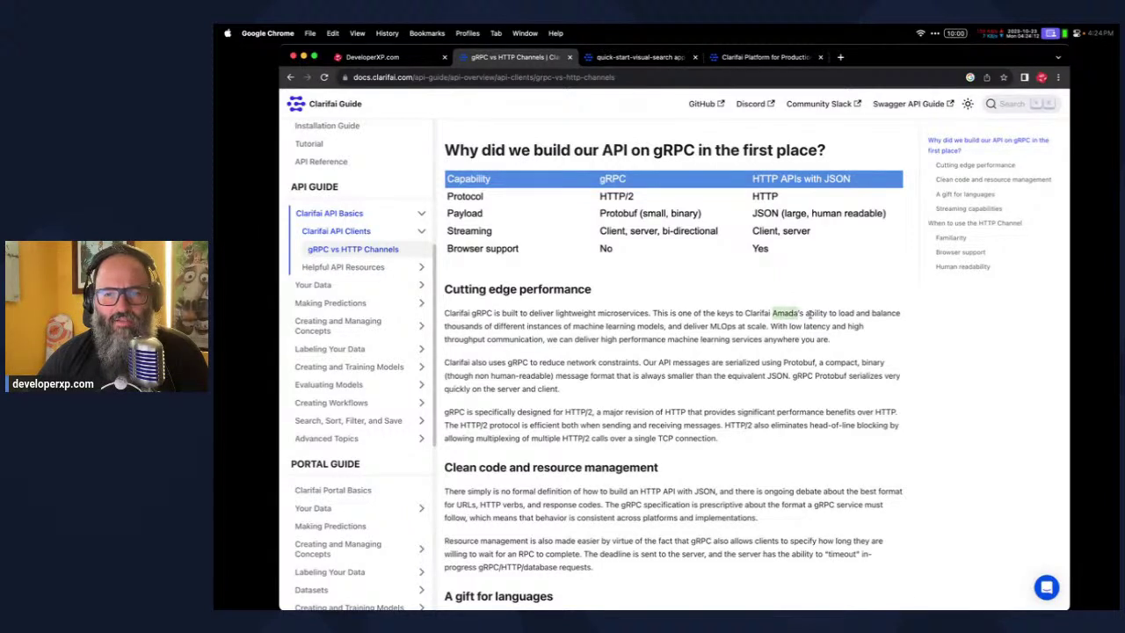
Read the rest of gRPC vs HTTP Channels, from Cutting edge performance through When to use the HTTP Channel, and return to its beginning
click(809, 315)
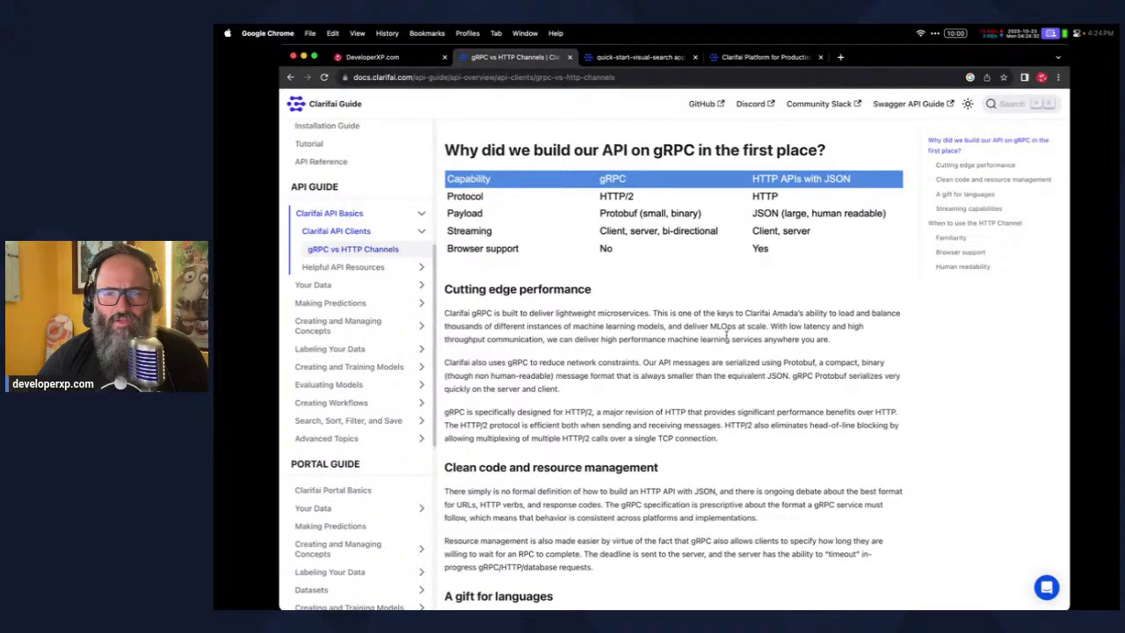
scroll(726, 335, down, 3)
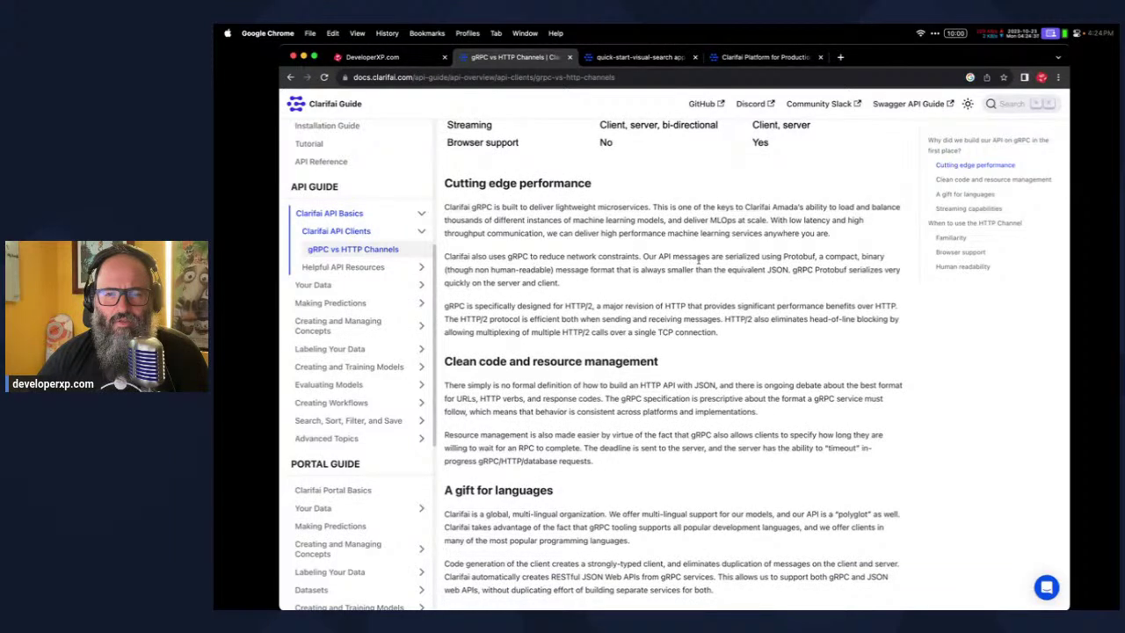
scroll(694, 264, down, 2)
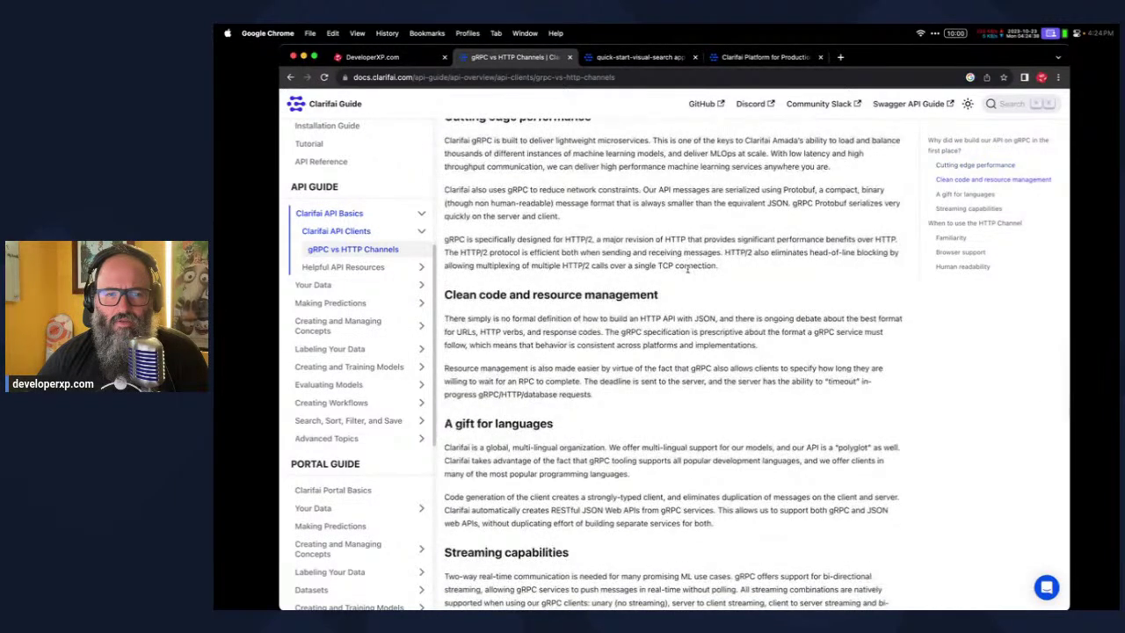
scroll(688, 270, down, 1)
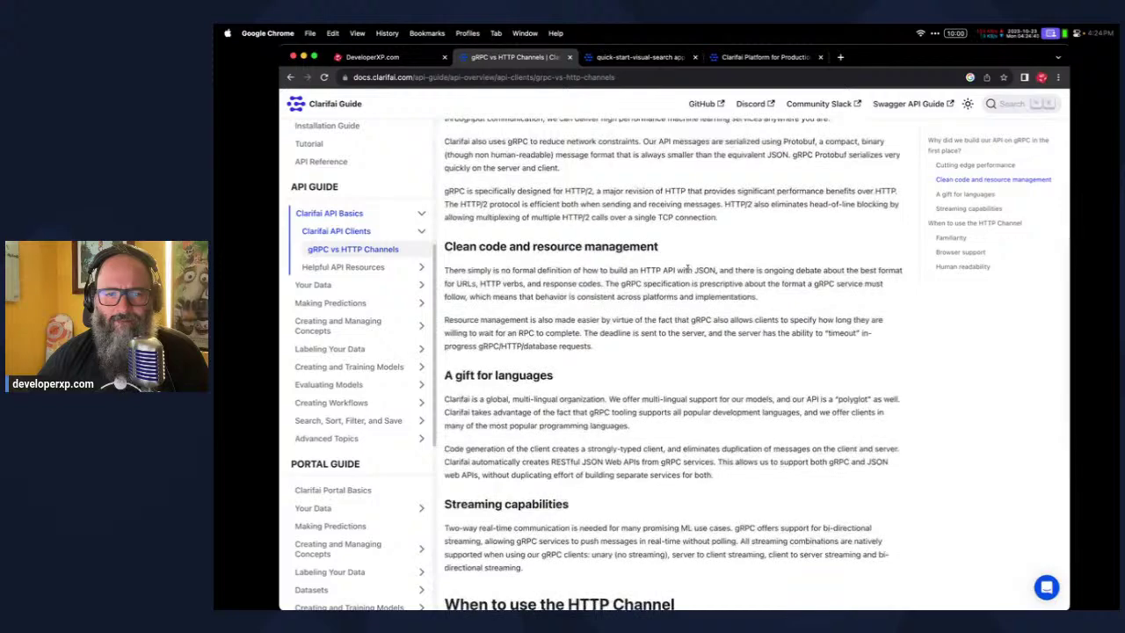
scroll(688, 270, down, 4)
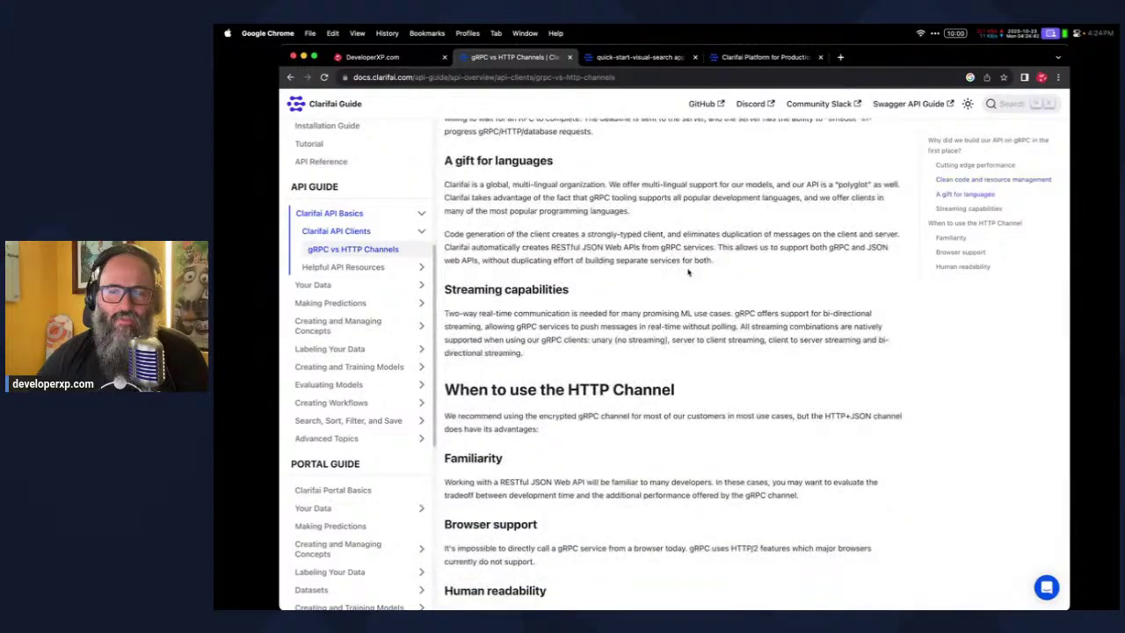
scroll(688, 273, down, 4)
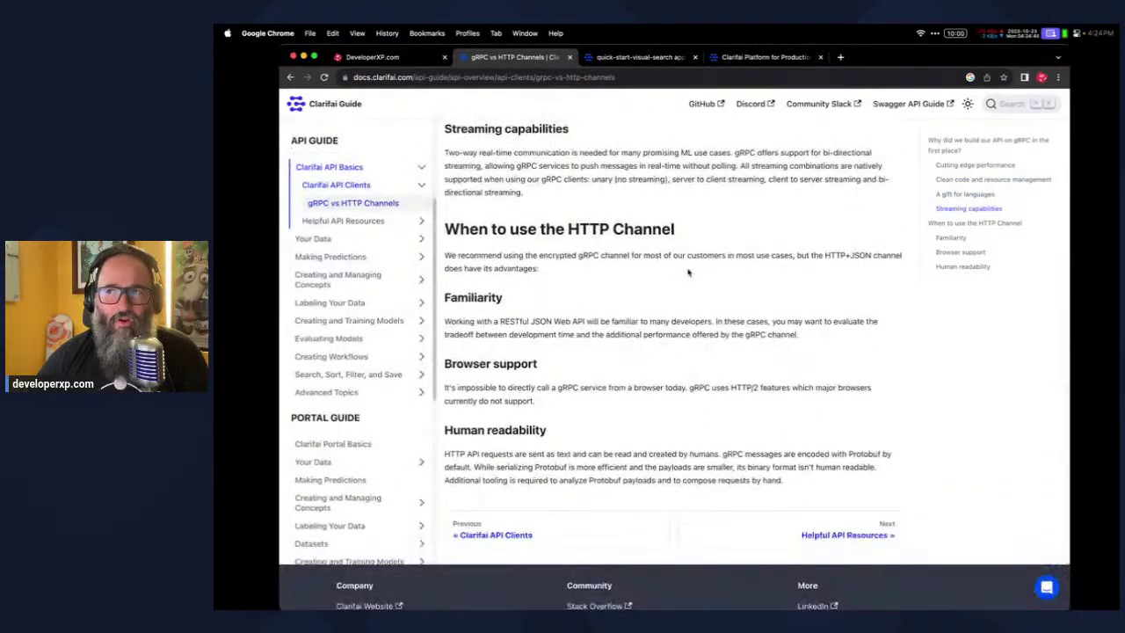
scroll(688, 273, up, 3)
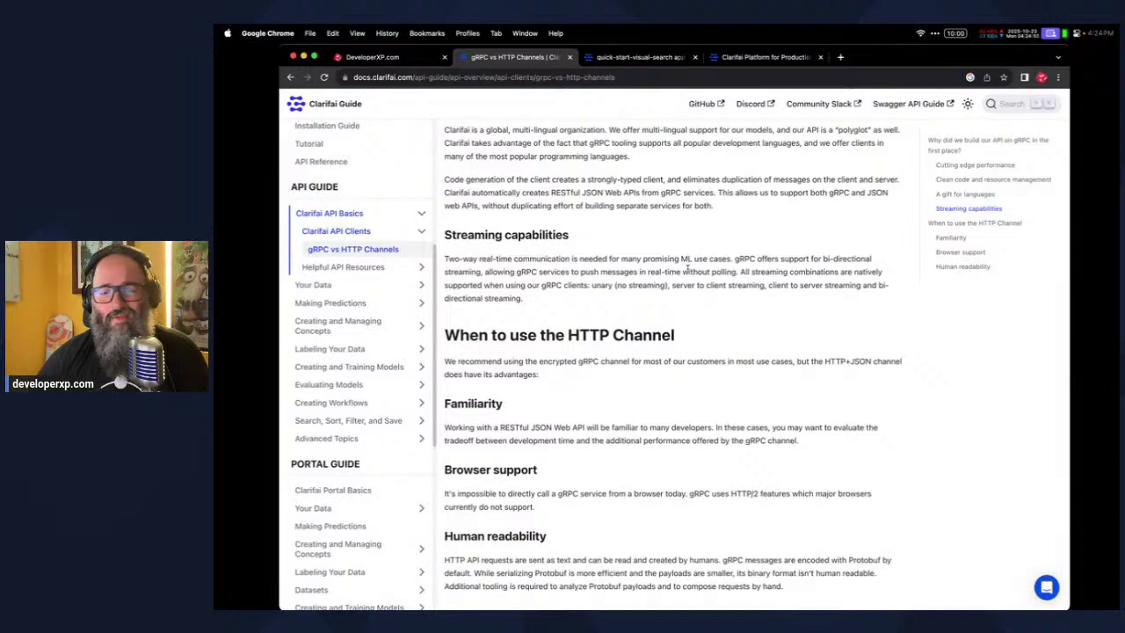
scroll(660, 280, down, 3)
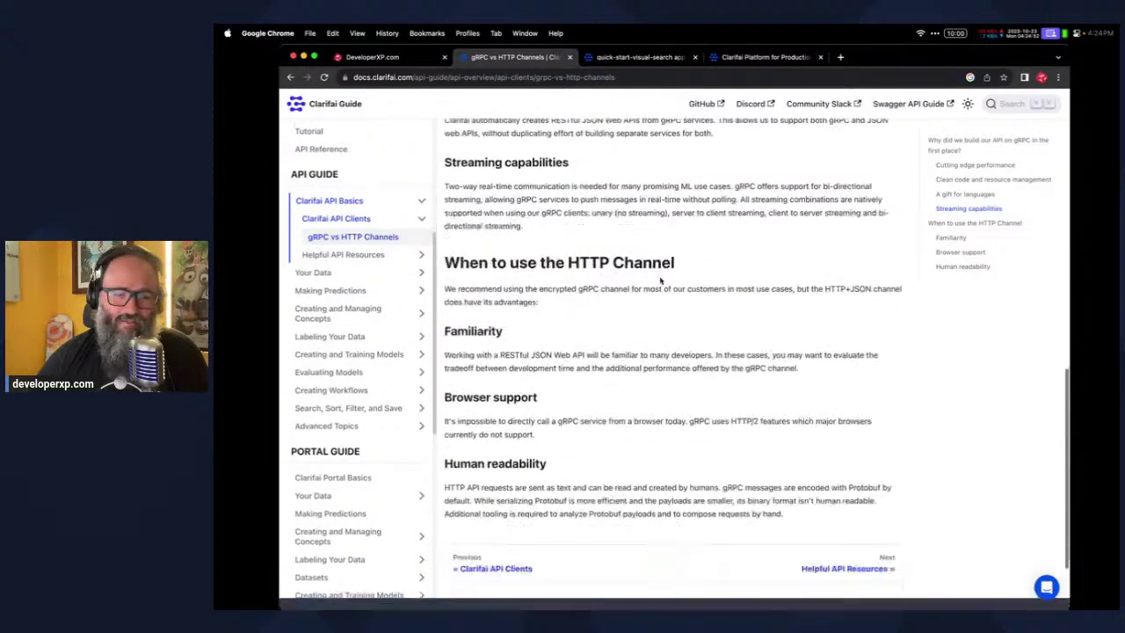
scroll(660, 280, up, 7)
scroll(660, 280, up, 8)
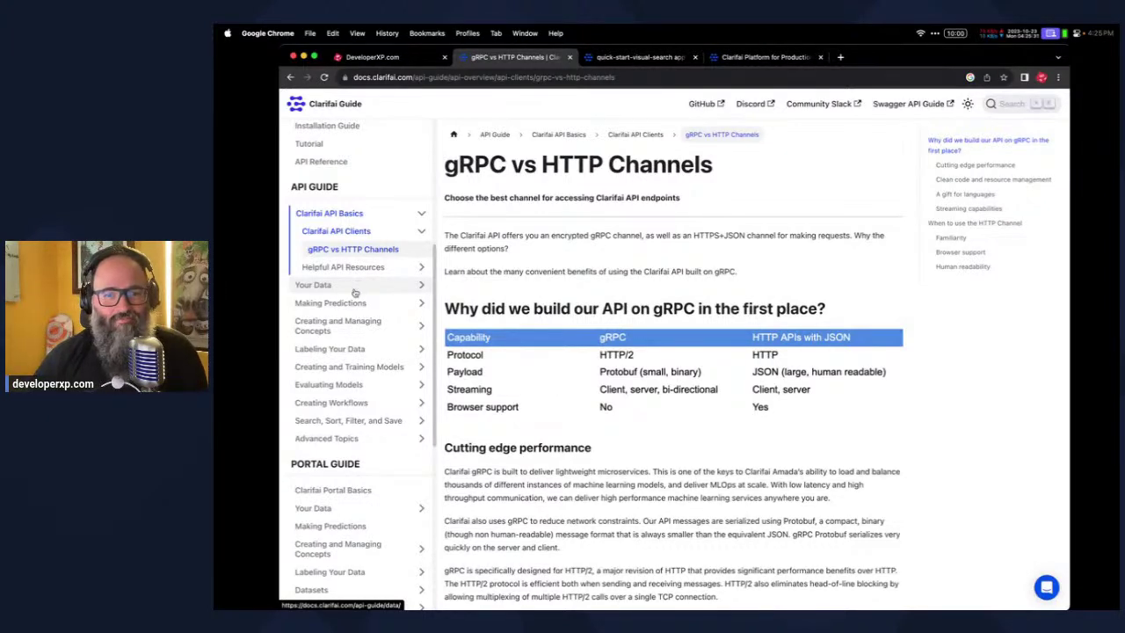
Open Your Data in the API Guide and survey the documentation topics listed through the Portal Guide
click(332, 287)
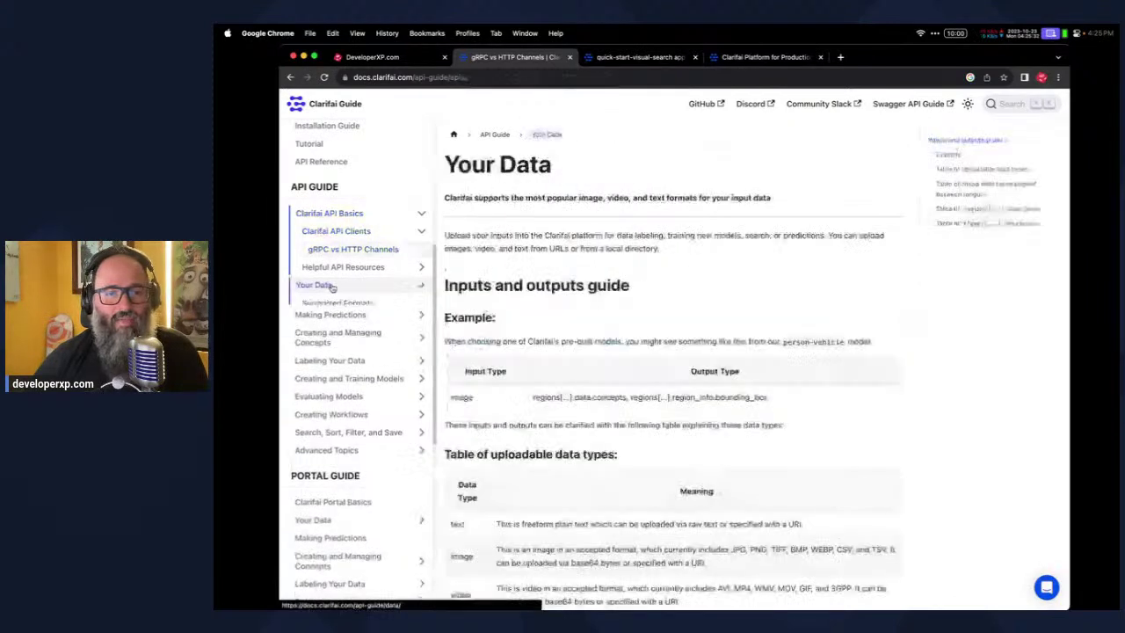
scroll(336, 324, down, 5)
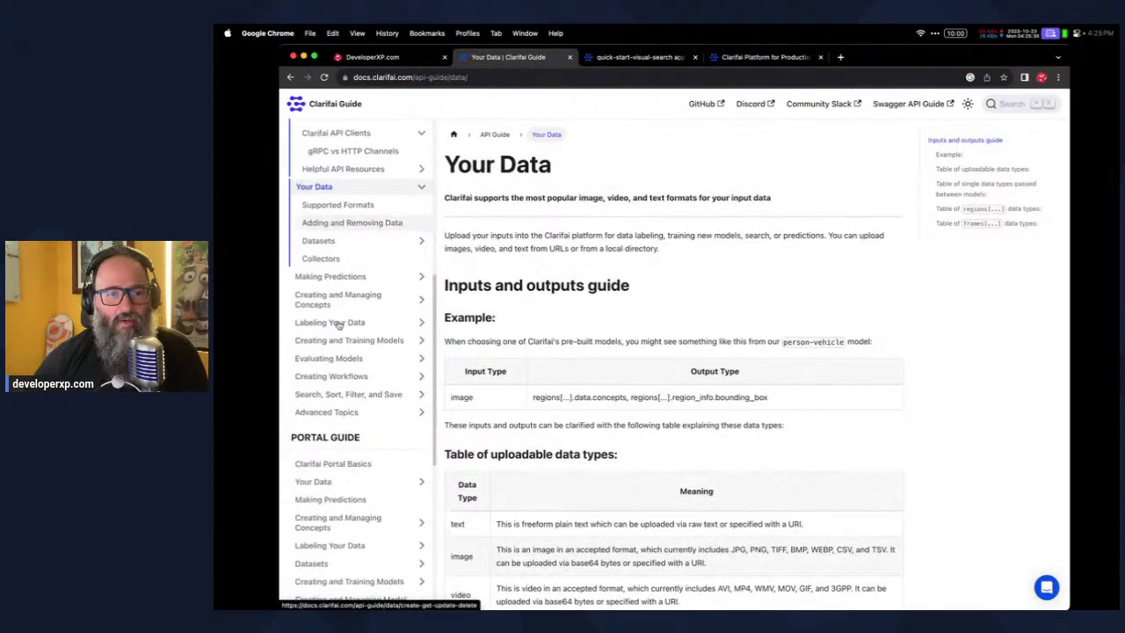
scroll(339, 325, down, 4)
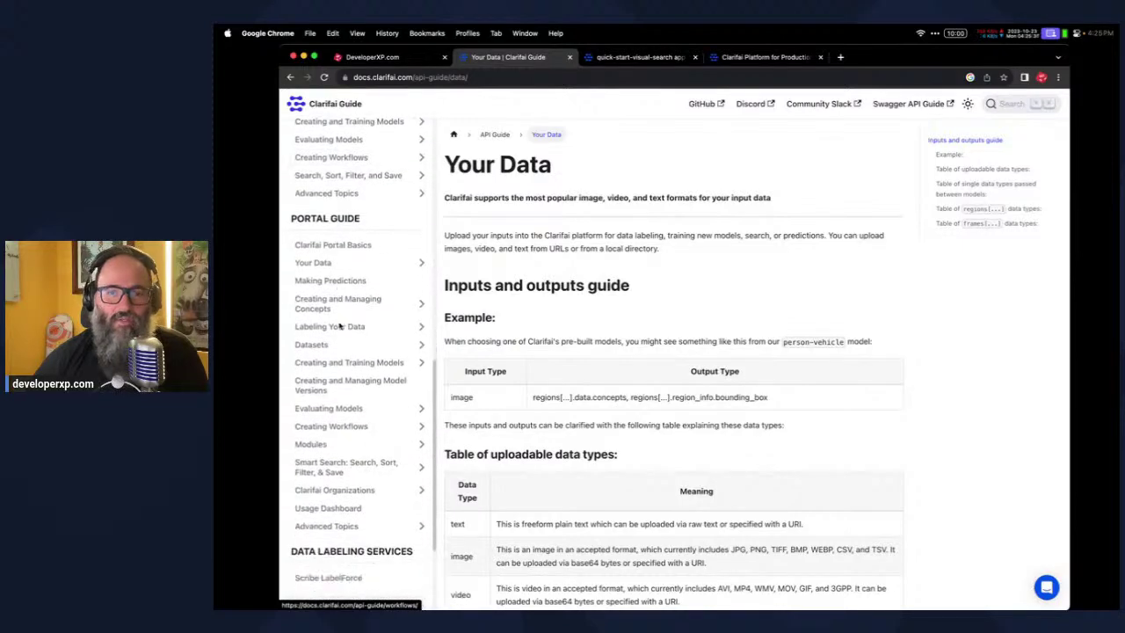
scroll(339, 325, up, 15)
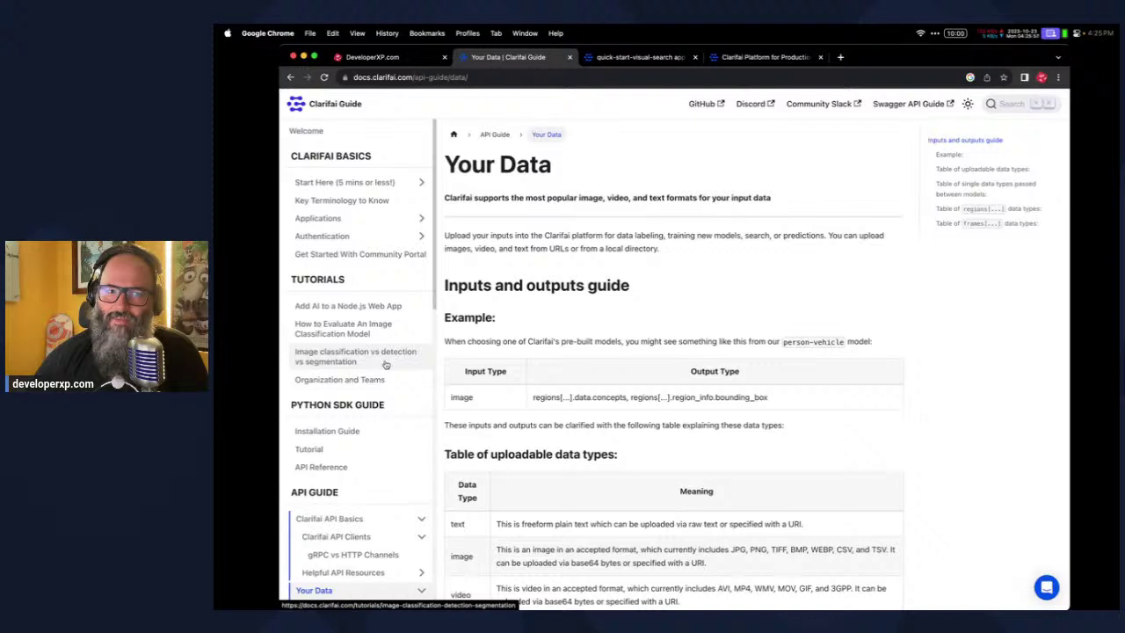
View the Add AI to a Node.js Web App tutorial's introduction, and survey the full list of documentation sections from the Welcome page
click(344, 307)
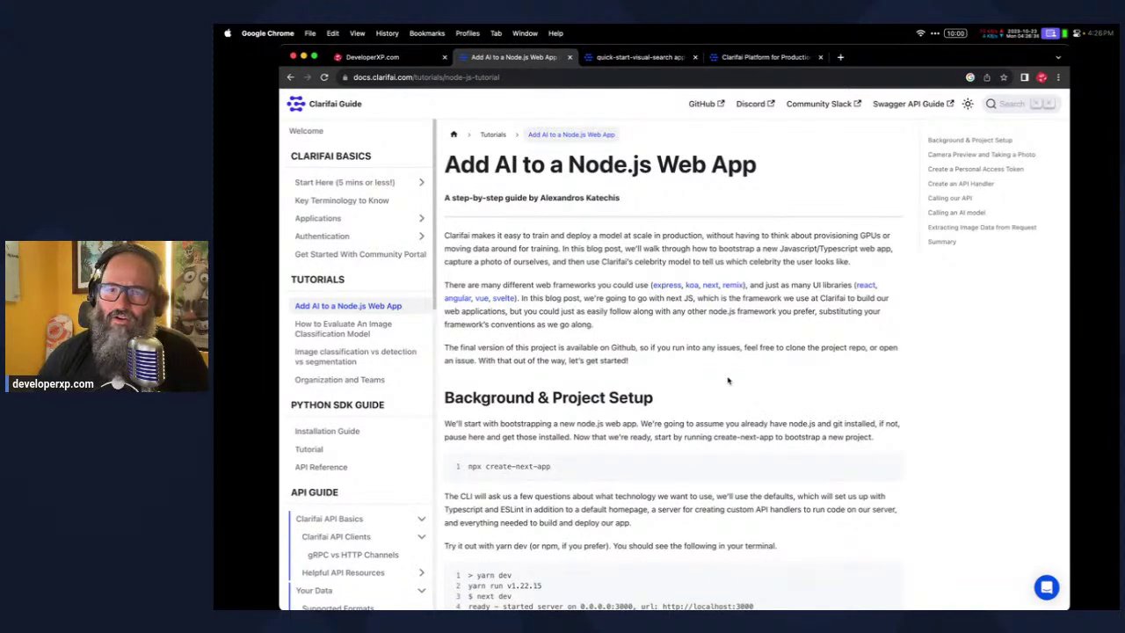
click(321, 137)
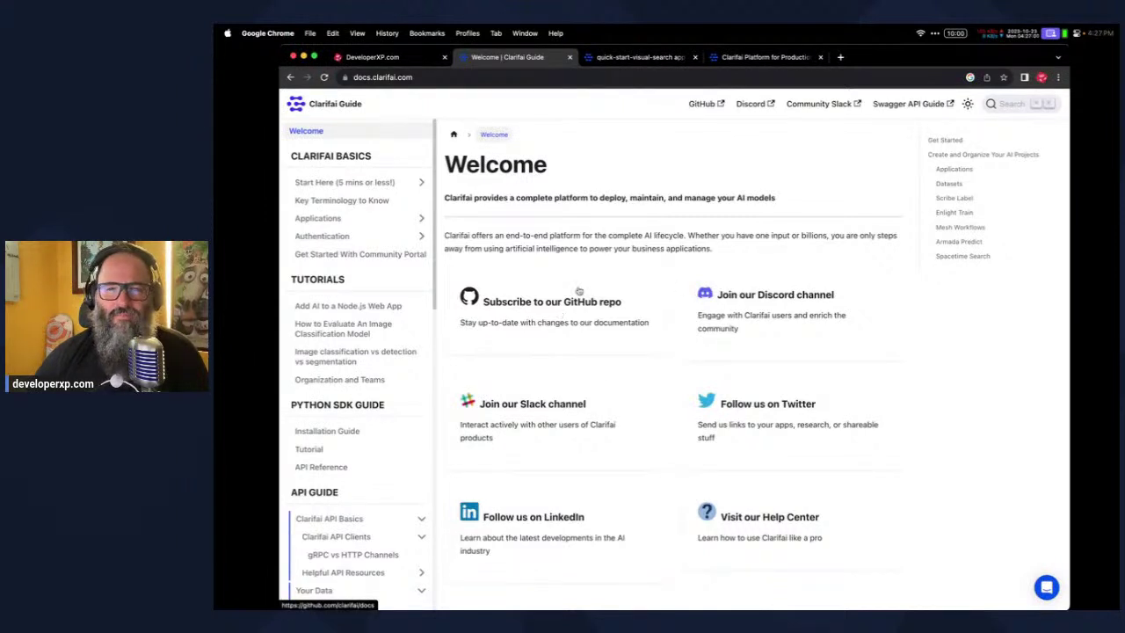
click(644, 58)
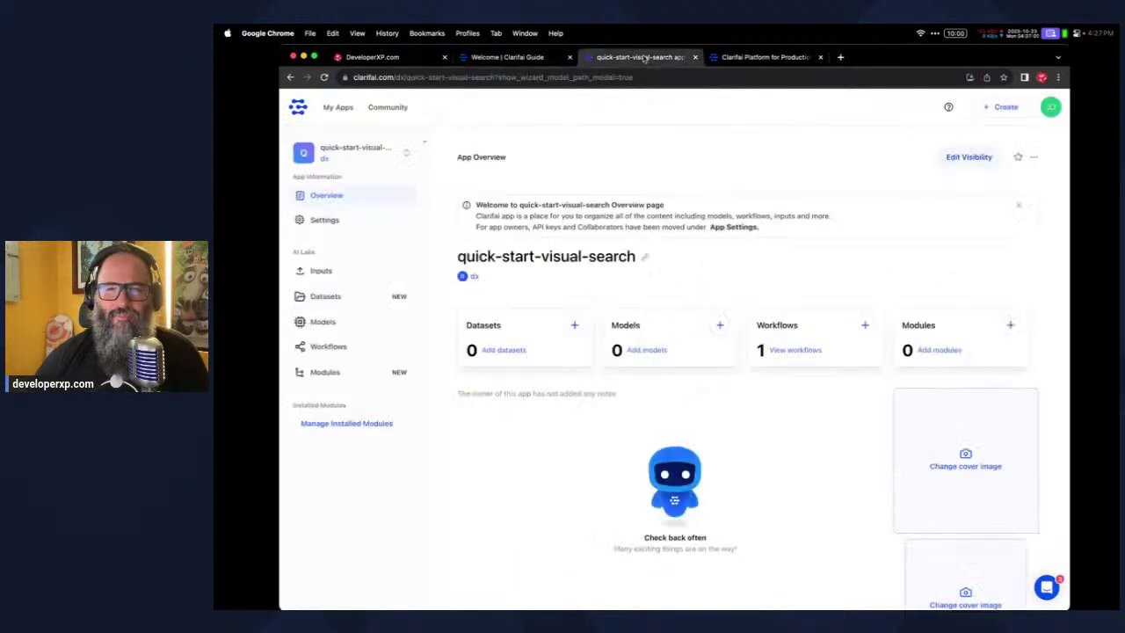
click(514, 58)
scroll(398, 397, down, 5)
scroll(397, 396, down, 10)
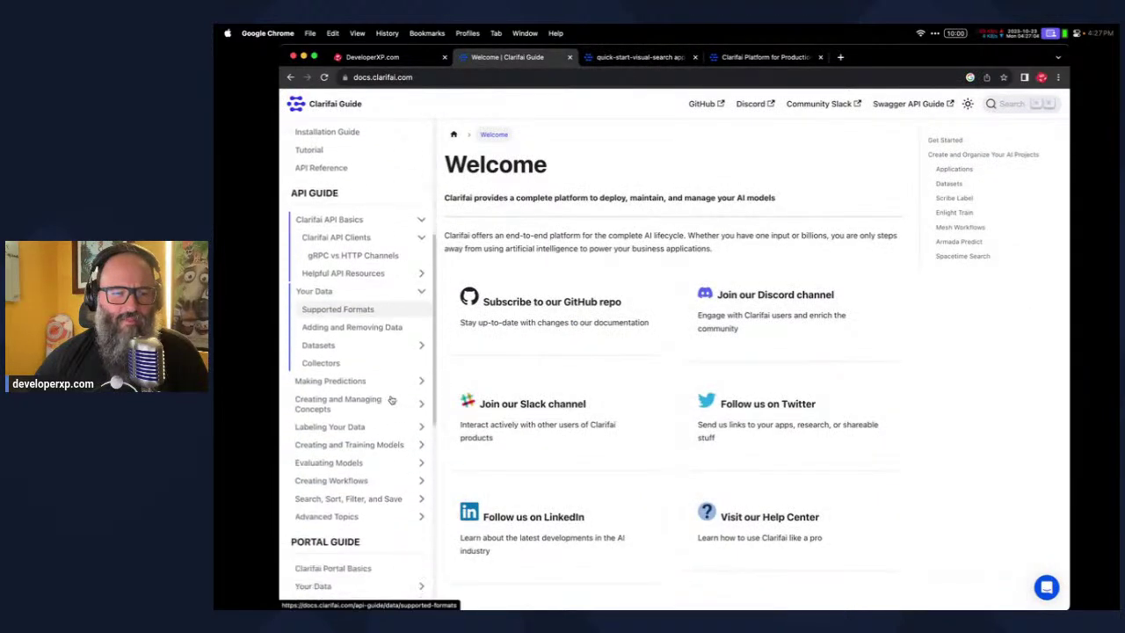
scroll(382, 389, down, 3)
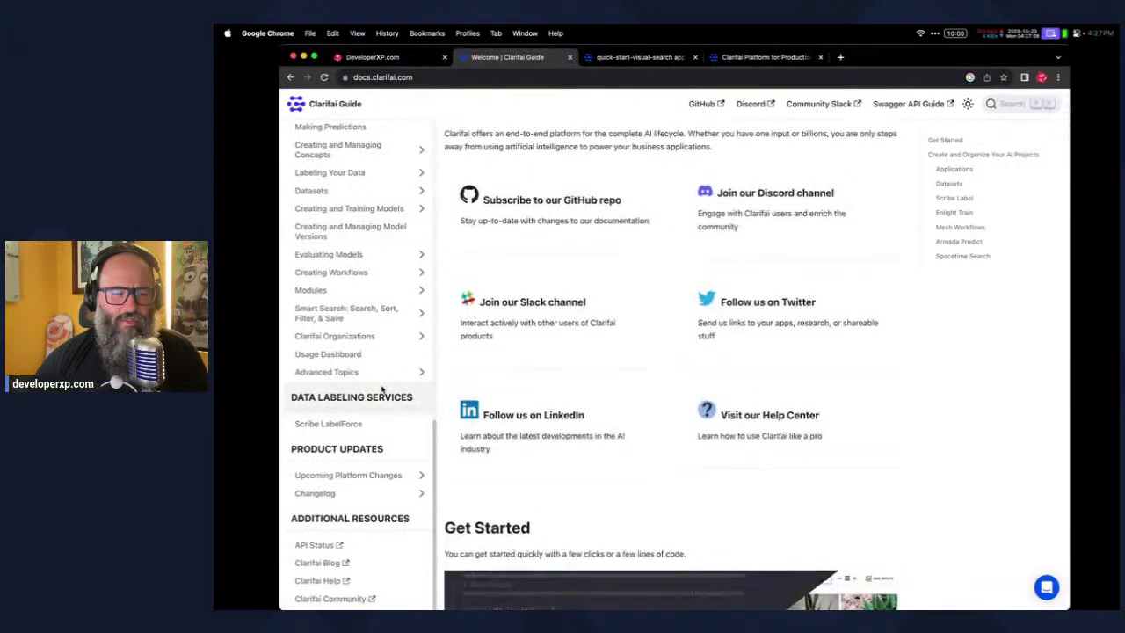
scroll(382, 390, up, 10)
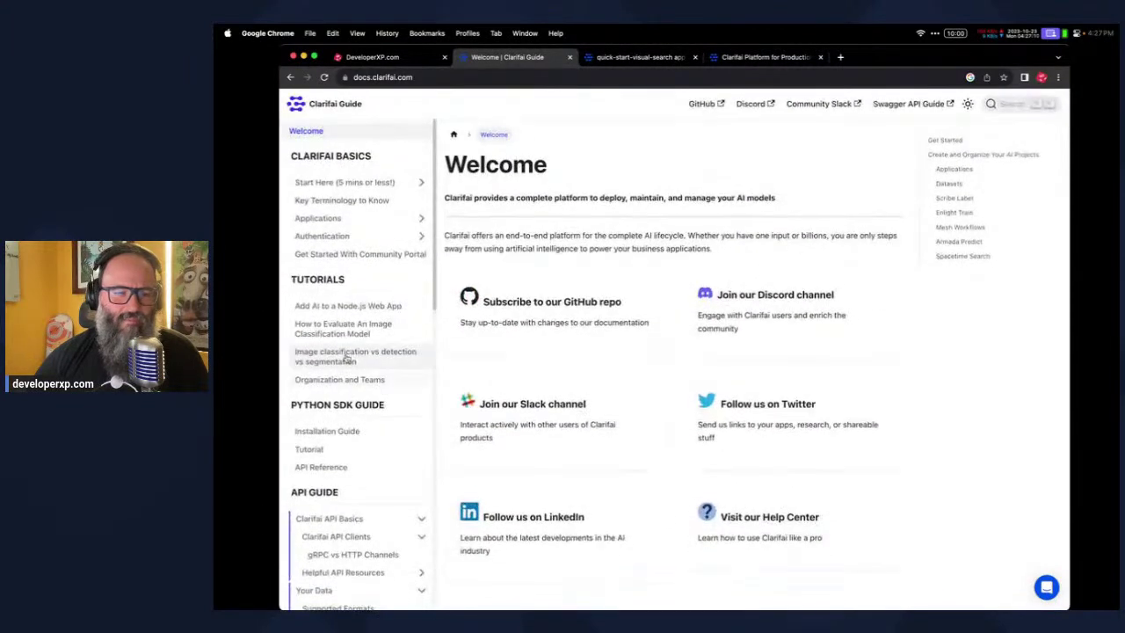
Reopen the Add AI to a Node.js Web App tutorial and review its Camera Preview and Taking a Photo code
click(358, 307)
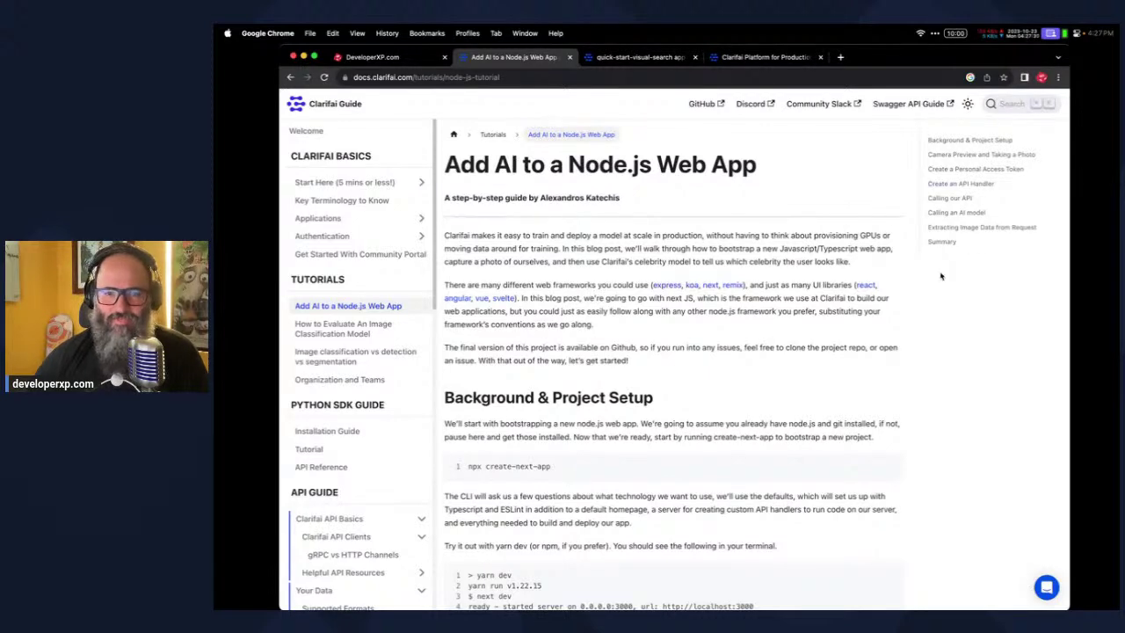
scroll(682, 300, down, 10)
scroll(681, 300, down, 15)
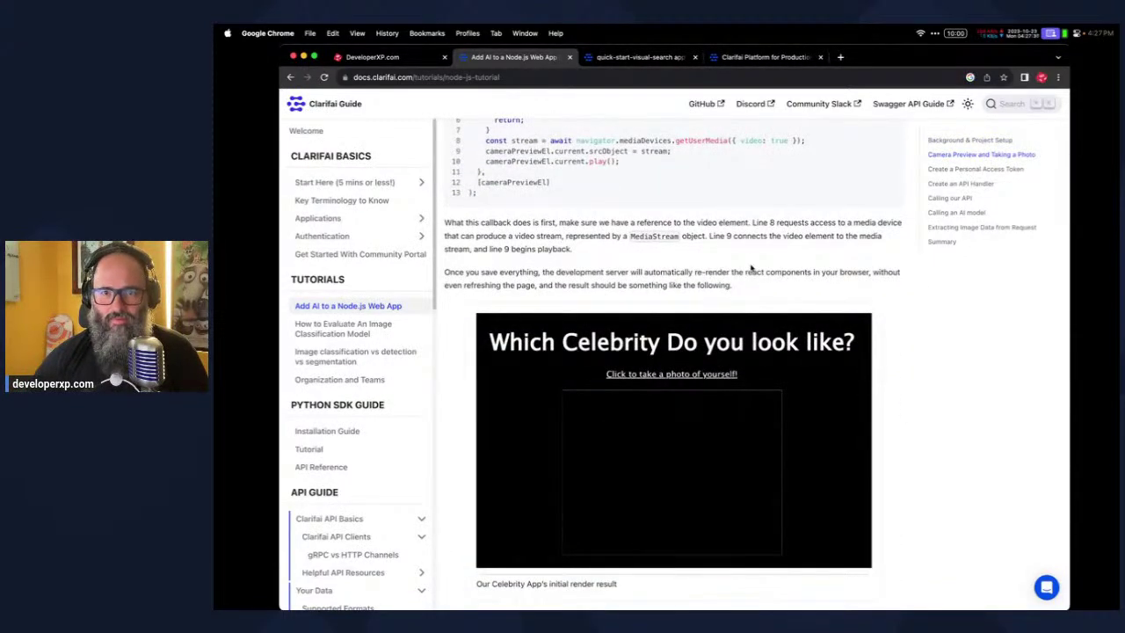
scroll(751, 268, up, 5)
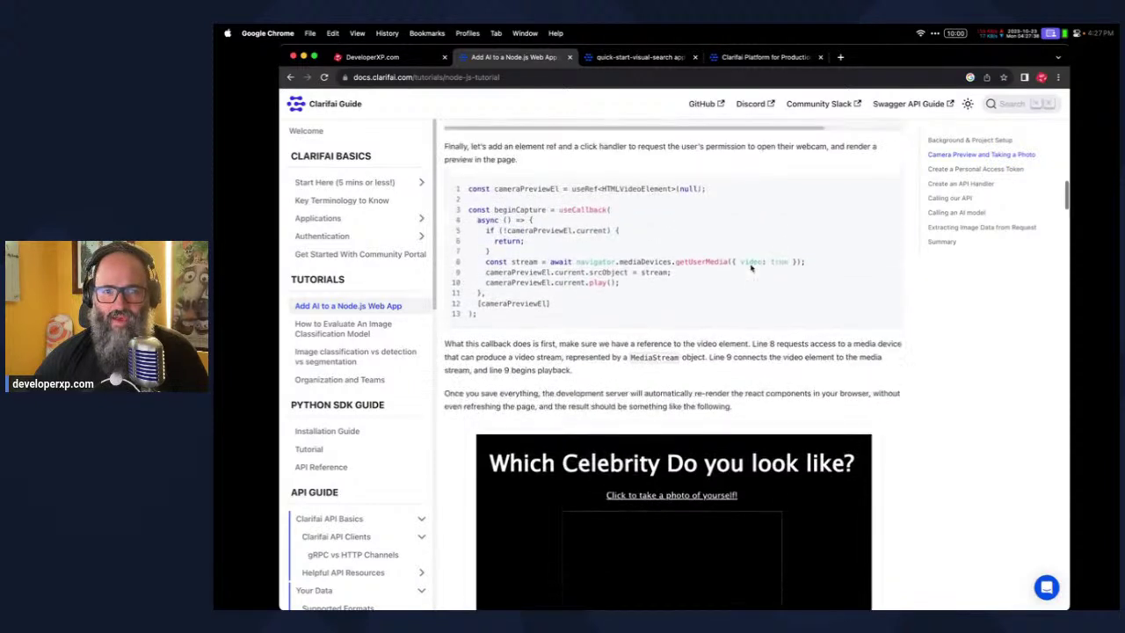
scroll(752, 268, down, 3)
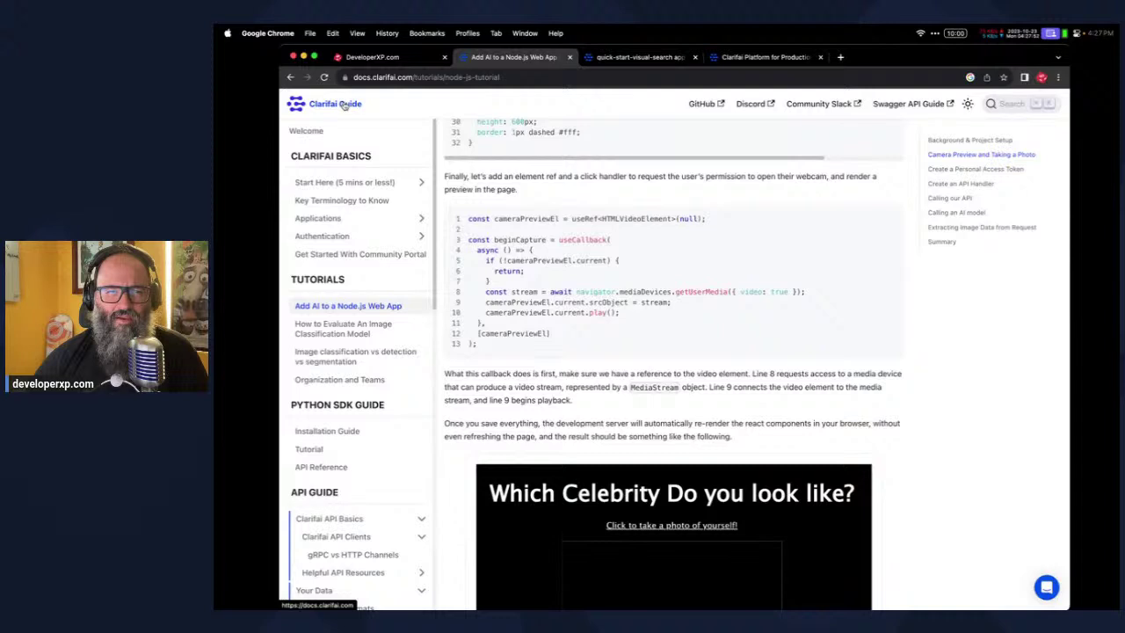
Compare the quick-start-visual-search app overview with the marketing site's platform page on operationalizing custom AI models
click(639, 57)
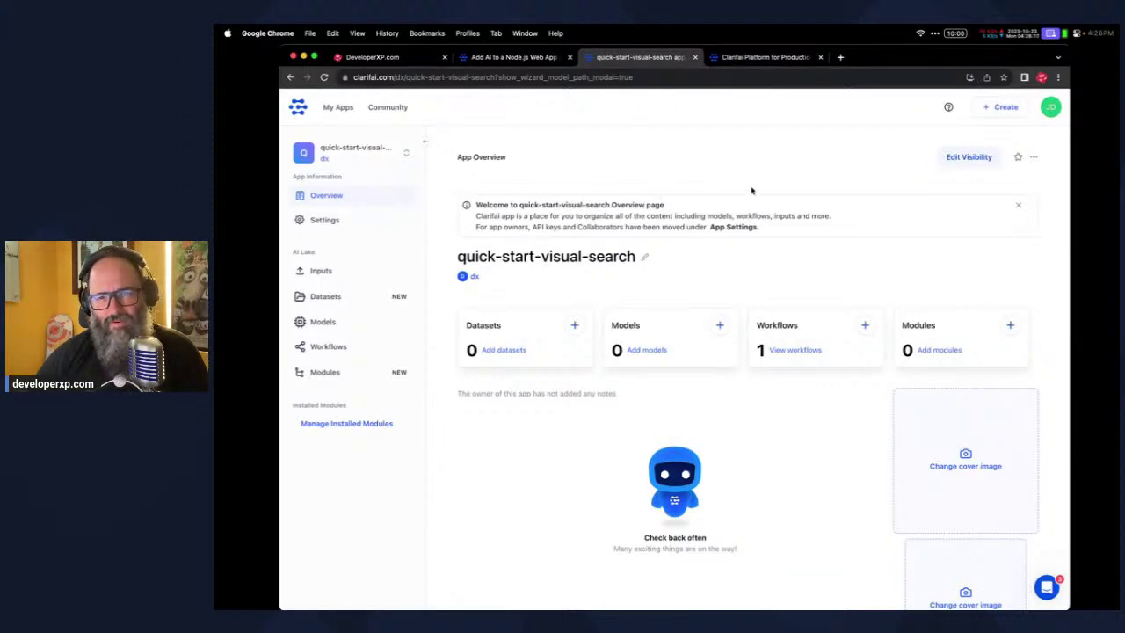
click(764, 57)
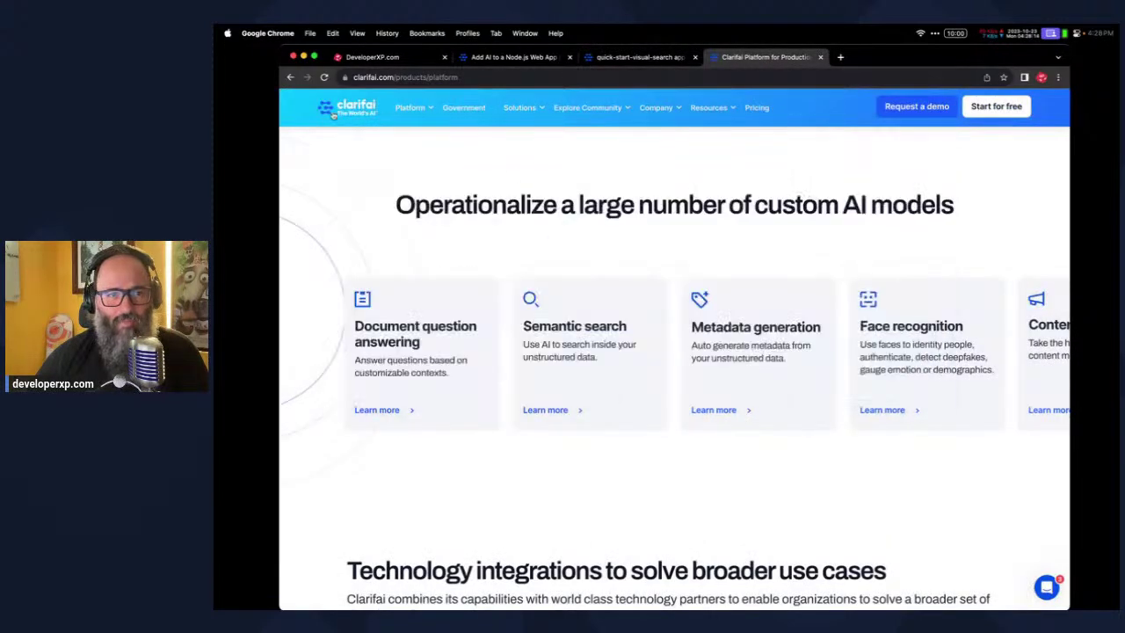
mouse_move(417, 110)
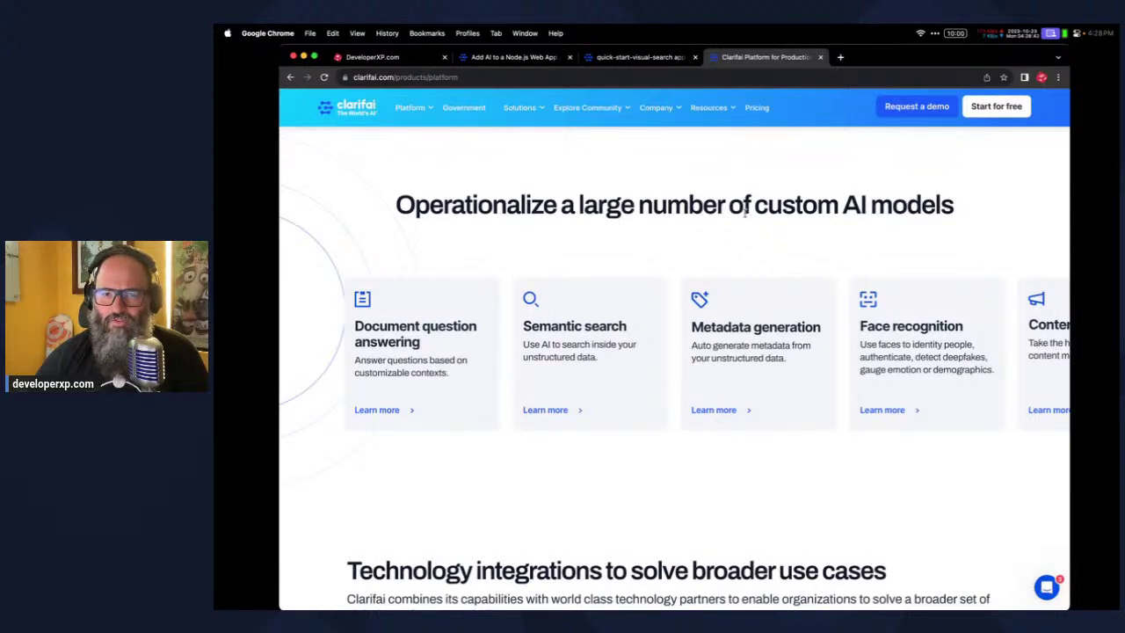
Open a new workflow in the quick-start-visual-search app to view the workflow editor, and go back to the app overview without saving
click(634, 57)
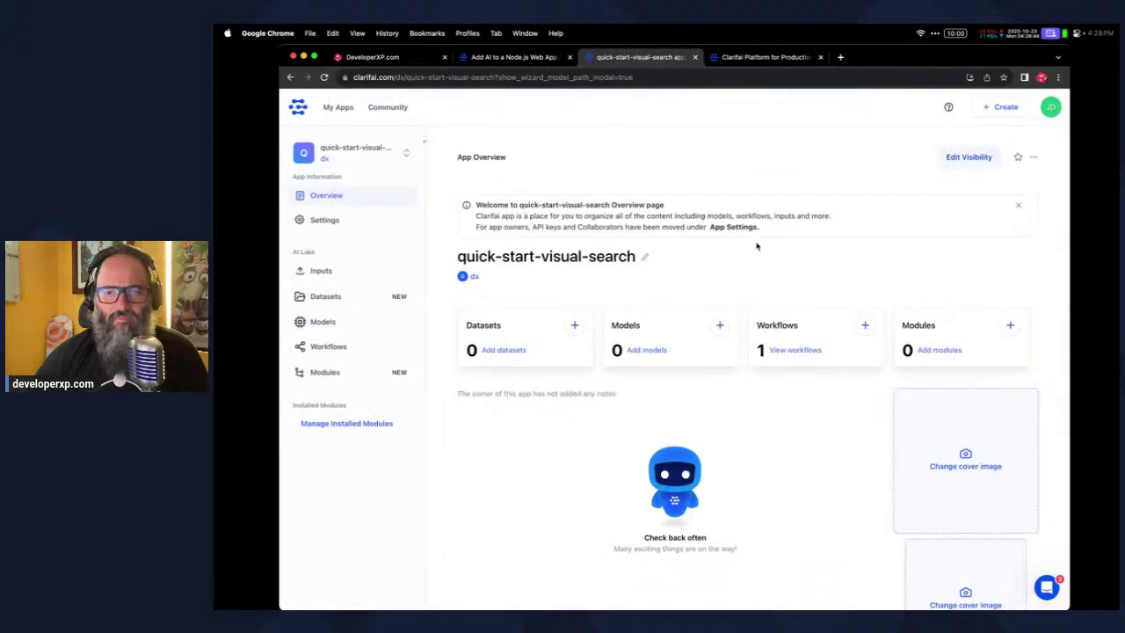
click(866, 326)
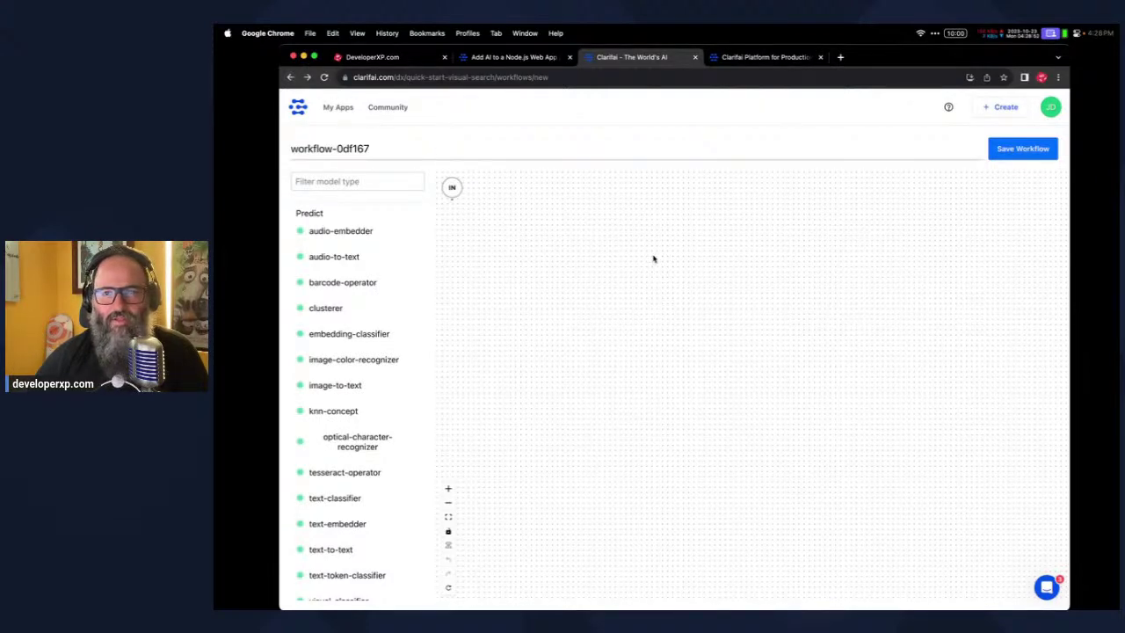
click(291, 77)
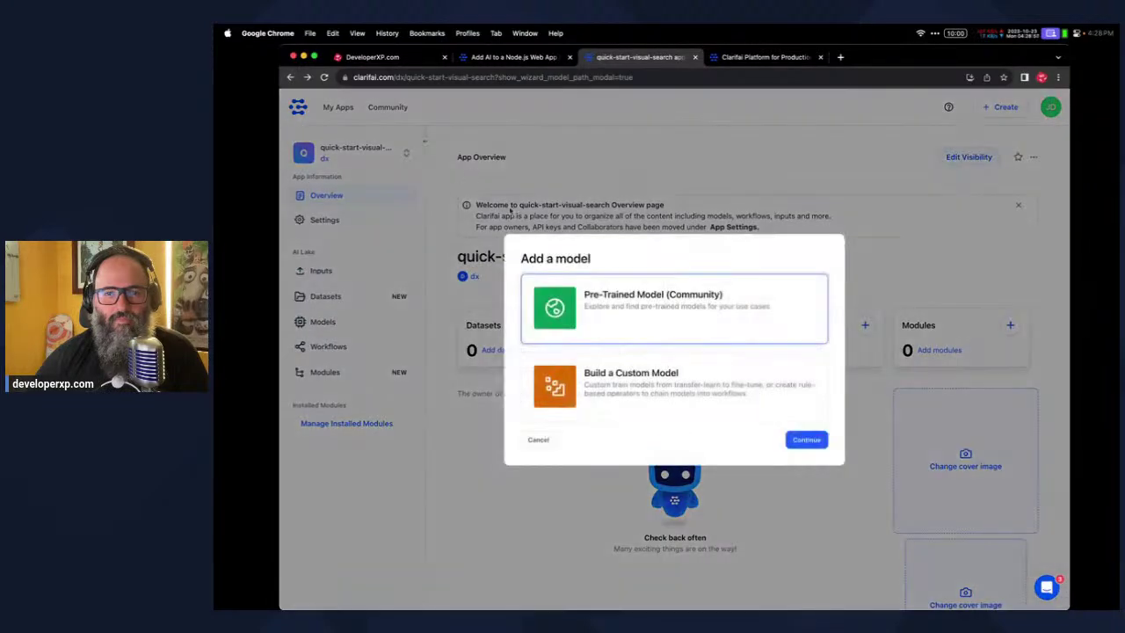